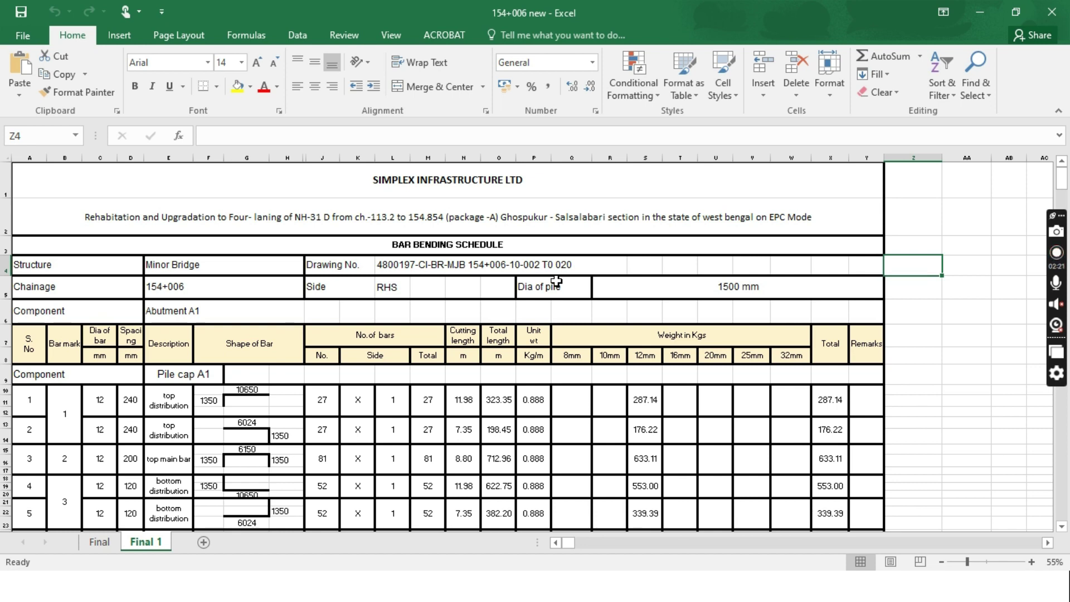
Examine the company name, the project title and the Bar Bending Schedule heading in rows 1 to 3
left_click(450, 182)
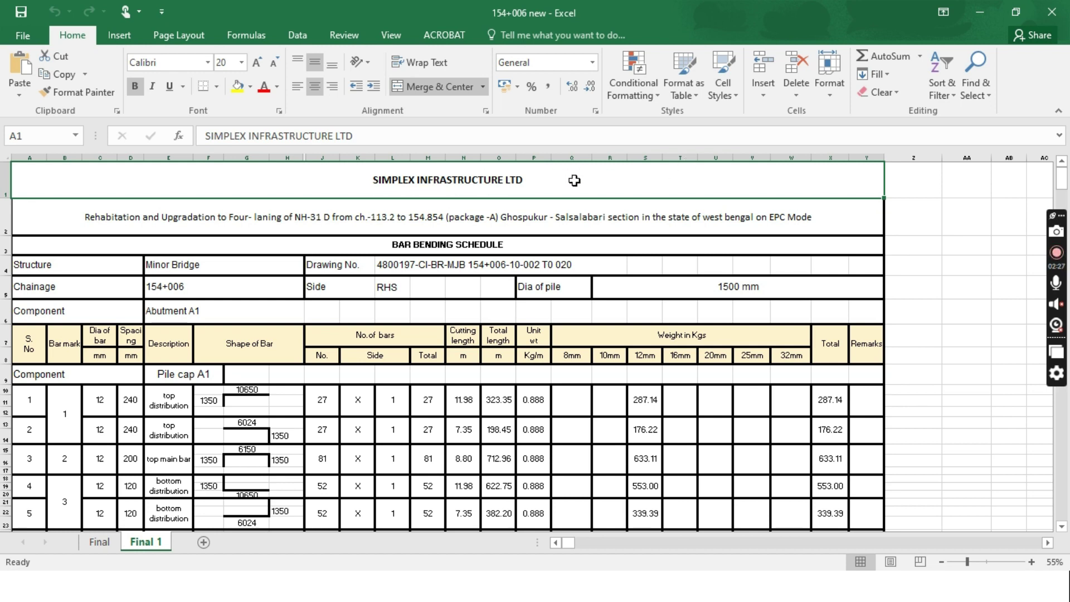
left_click(474, 214)
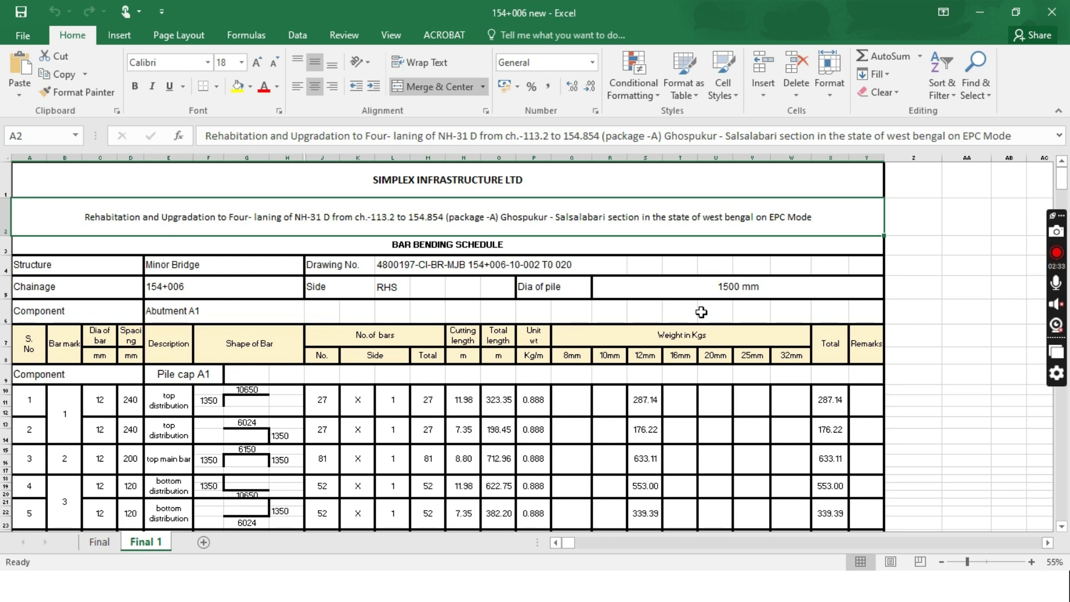
left_click(94, 257)
left_click(119, 221)
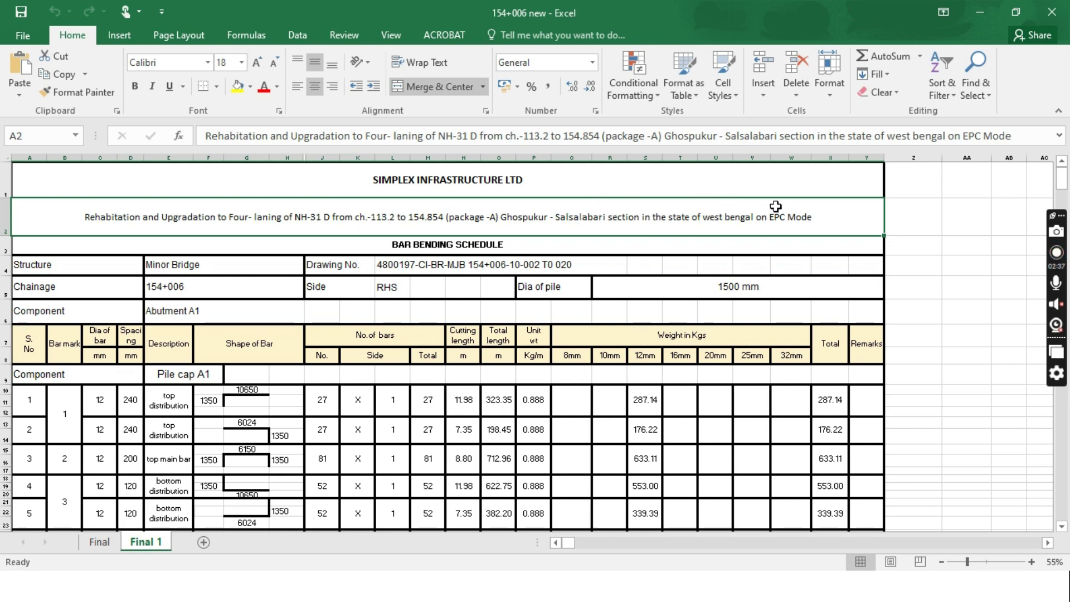
left_click(961, 251)
left_click(751, 223)
left_click(533, 298)
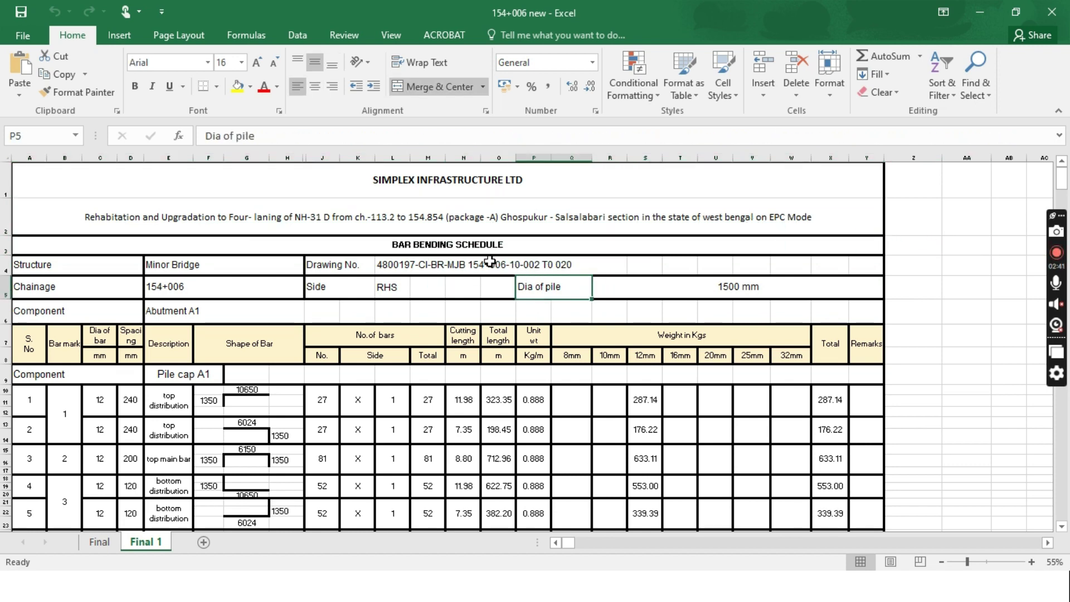
left_click(439, 246)
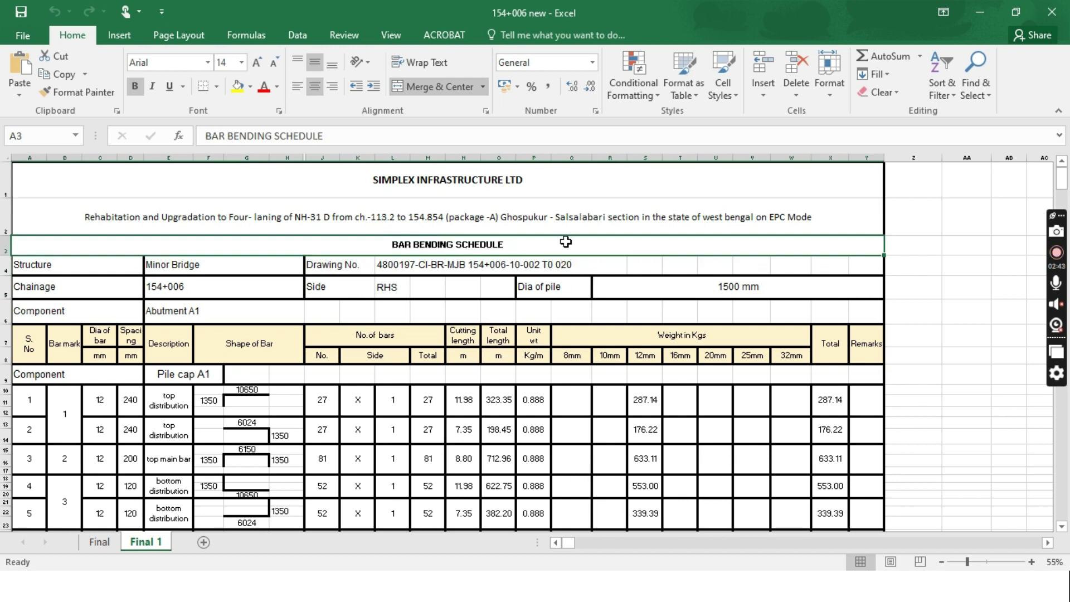
left_click(463, 306)
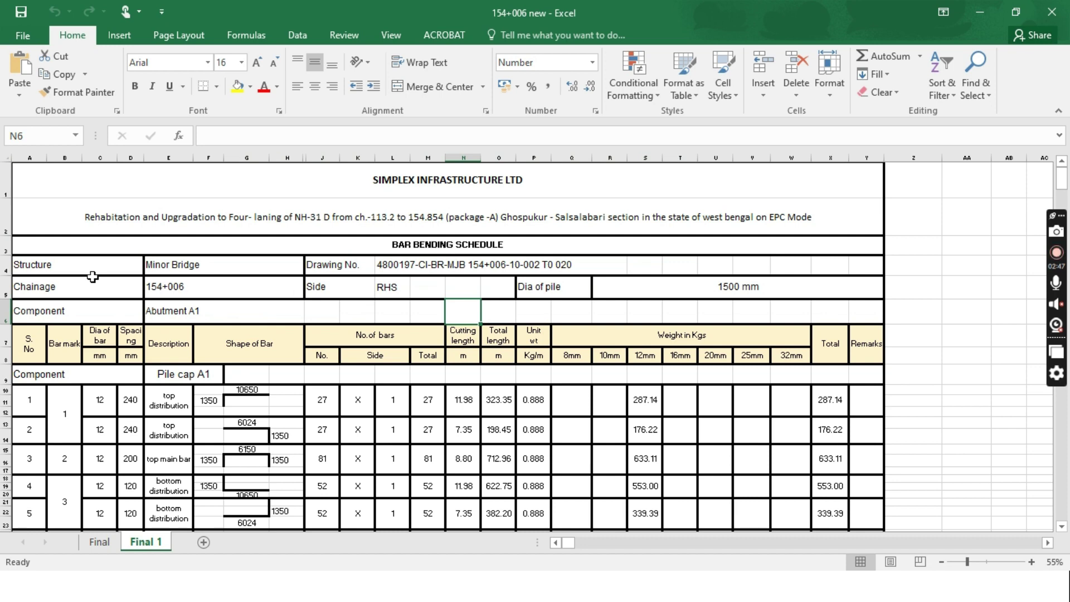
Examine the structure type and drawing number entries in row 4 of the schedule header
left_click(78, 264)
left_click(185, 268)
left_click(198, 303)
left_click(216, 268)
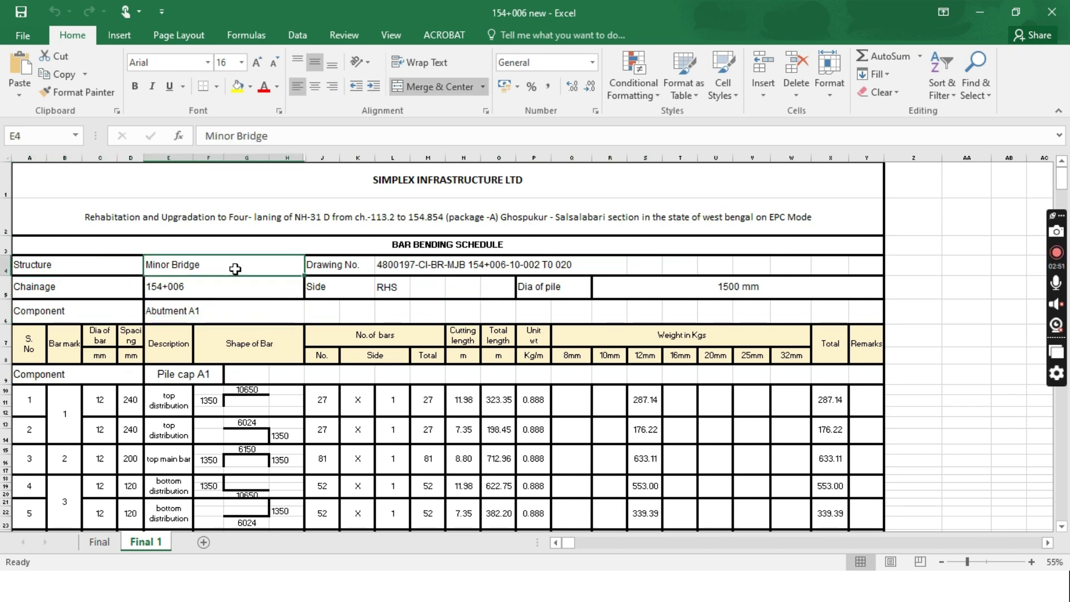
left_click(236, 284)
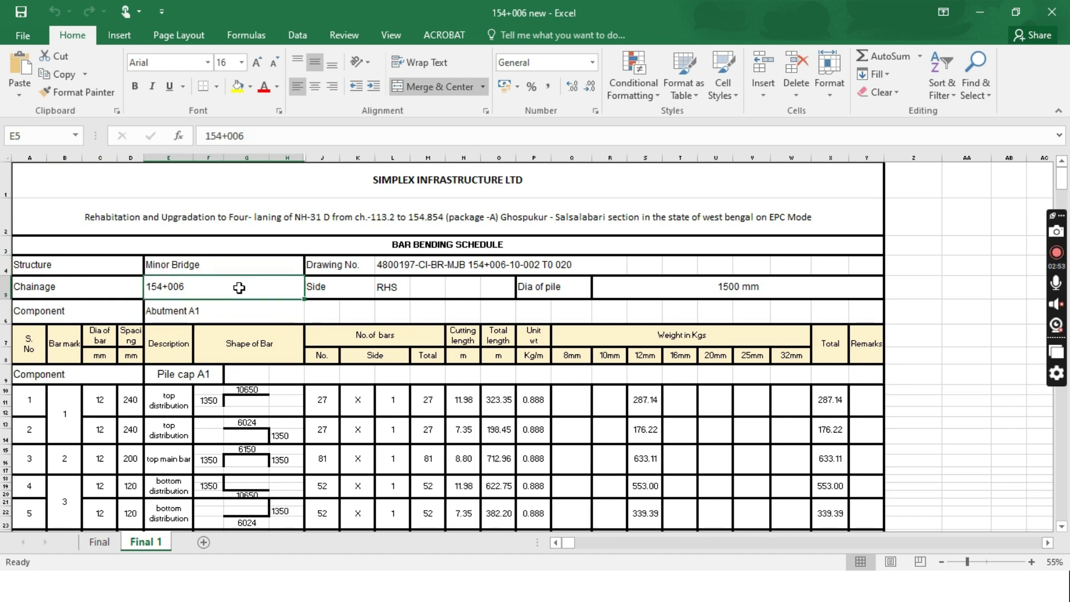
left_click(457, 267)
left_click(323, 321)
left_click(314, 267)
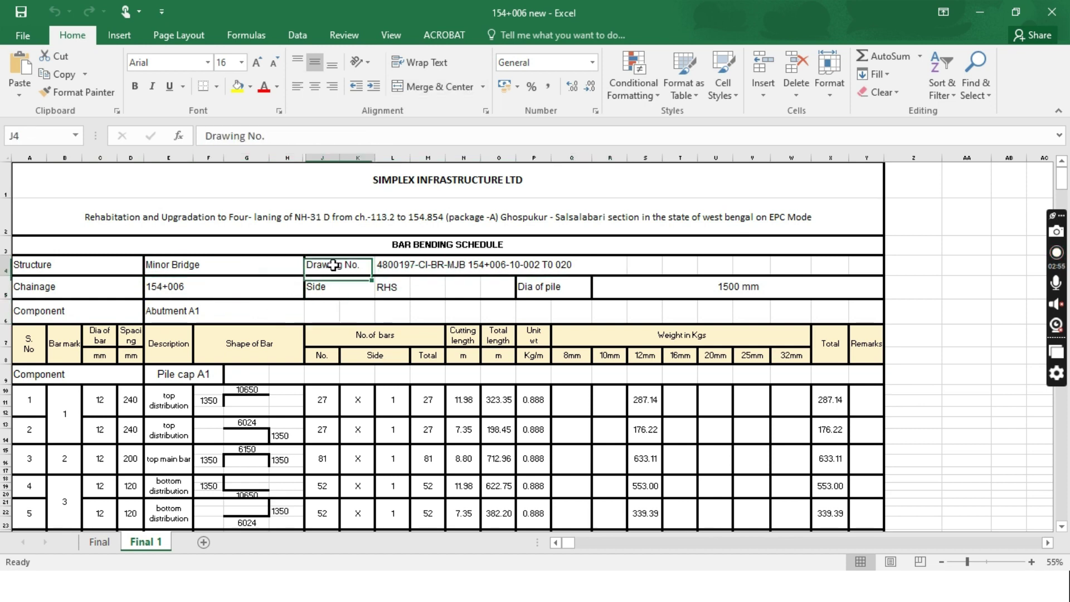
left_click(441, 263)
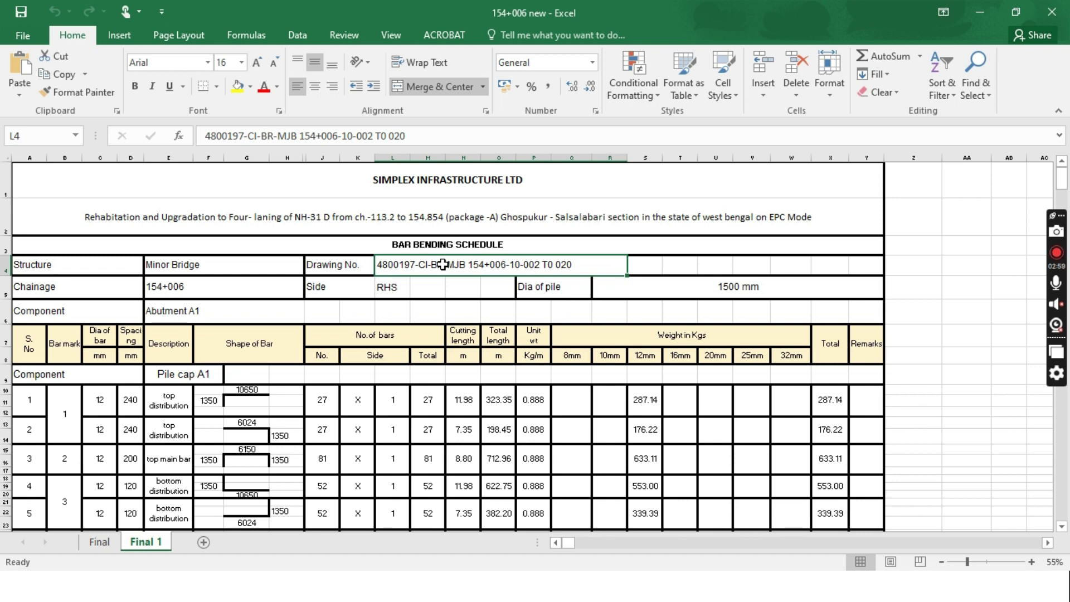
left_click(428, 357)
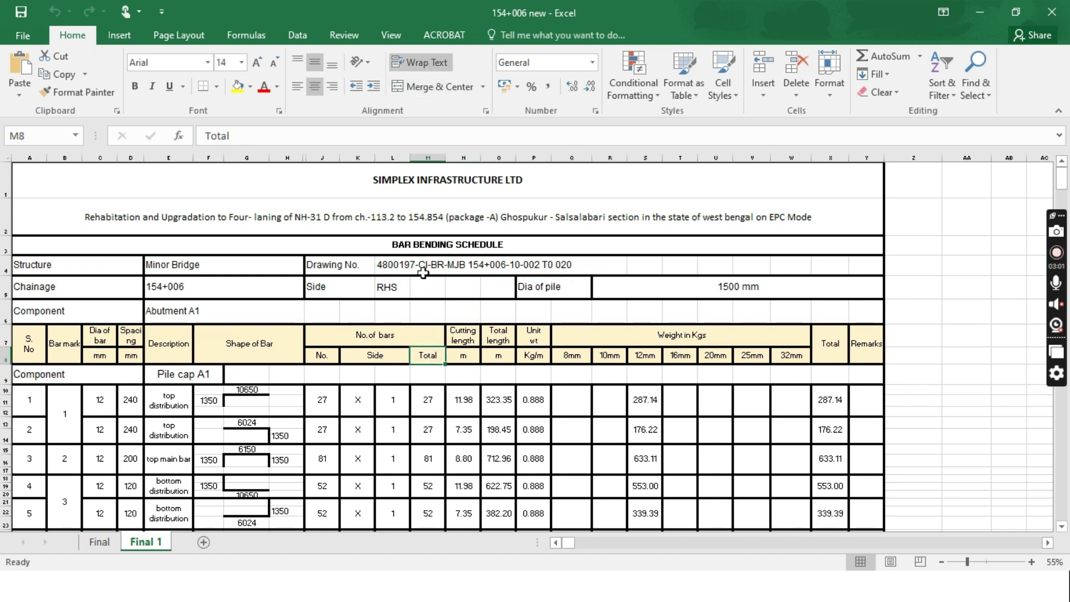
left_click(490, 263)
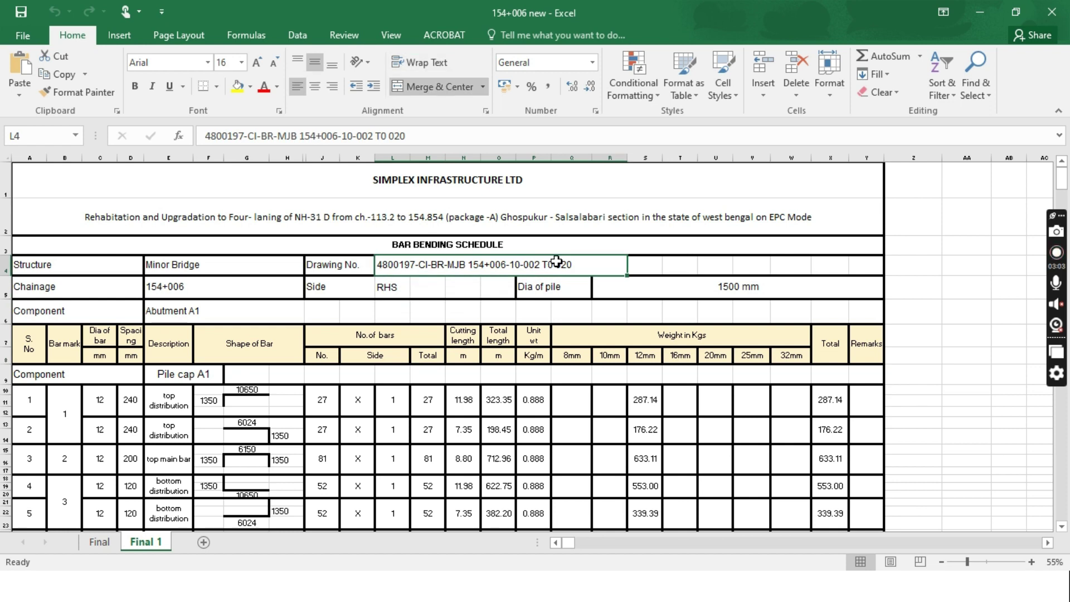
Examine the chainage and side entries in row 5 of the schedule header
left_click(101, 292)
left_click(235, 290)
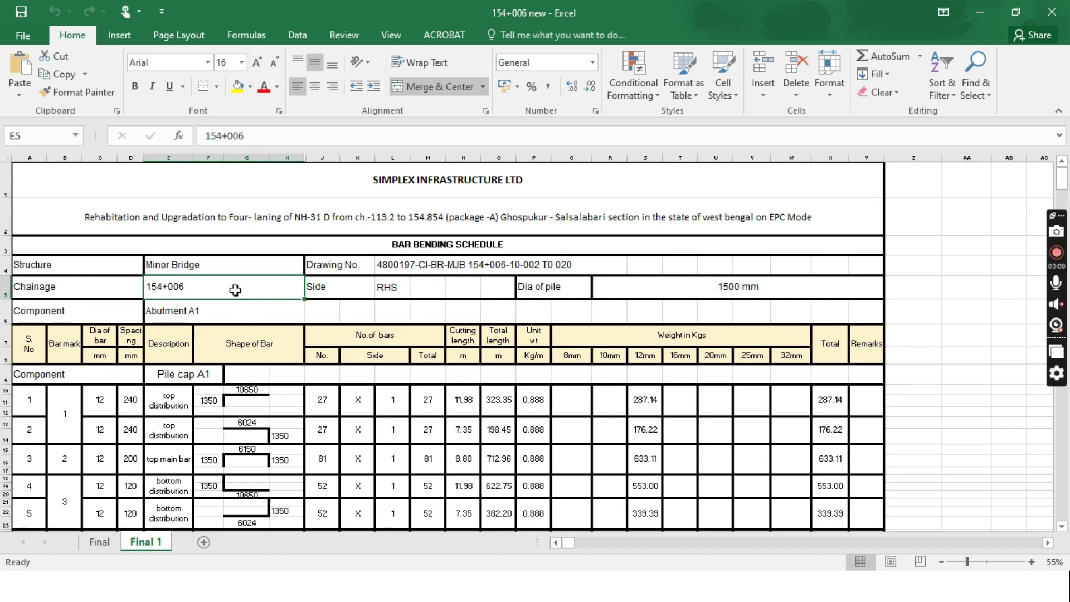
left_click(255, 334)
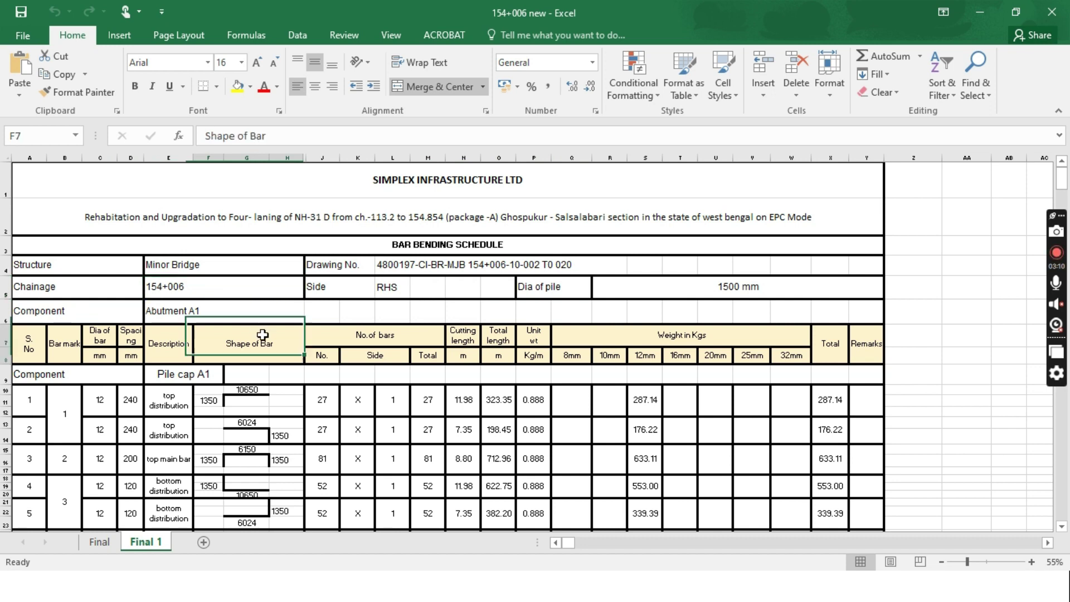
left_click(254, 294)
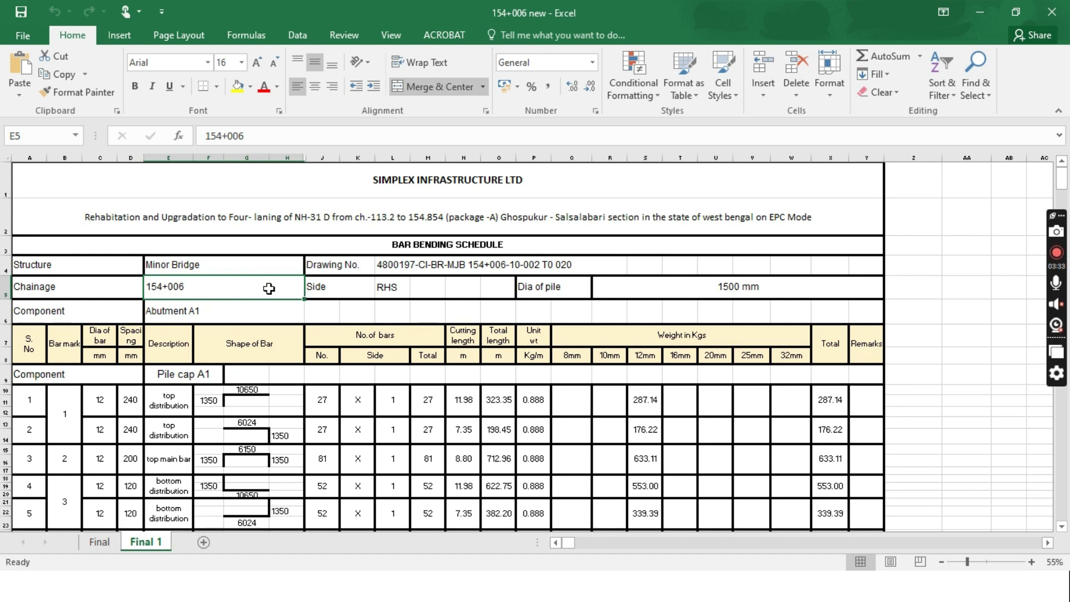
left_click(317, 301)
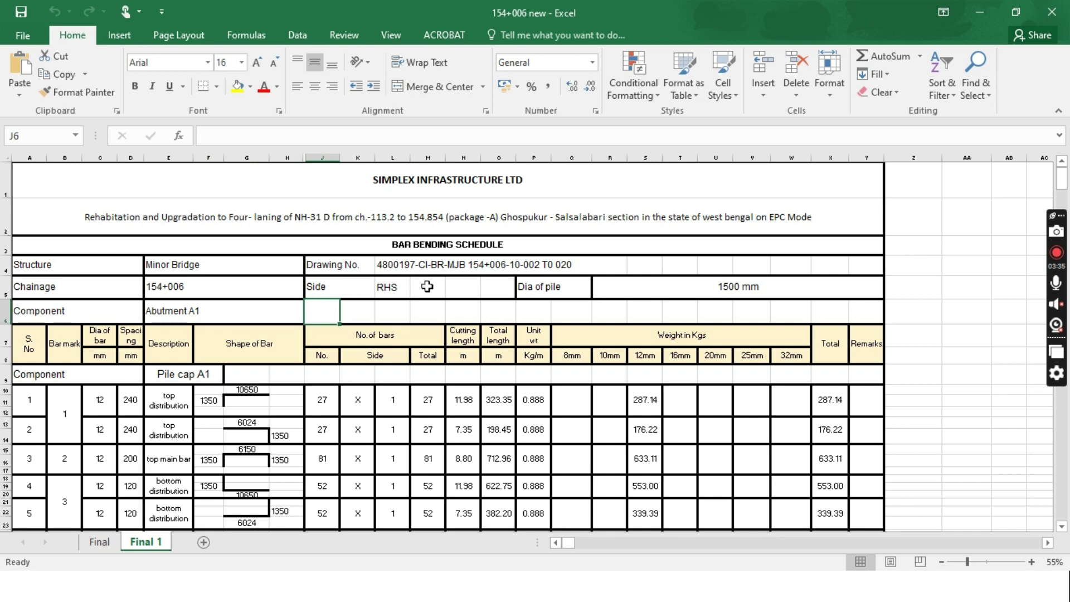
left_click(596, 318)
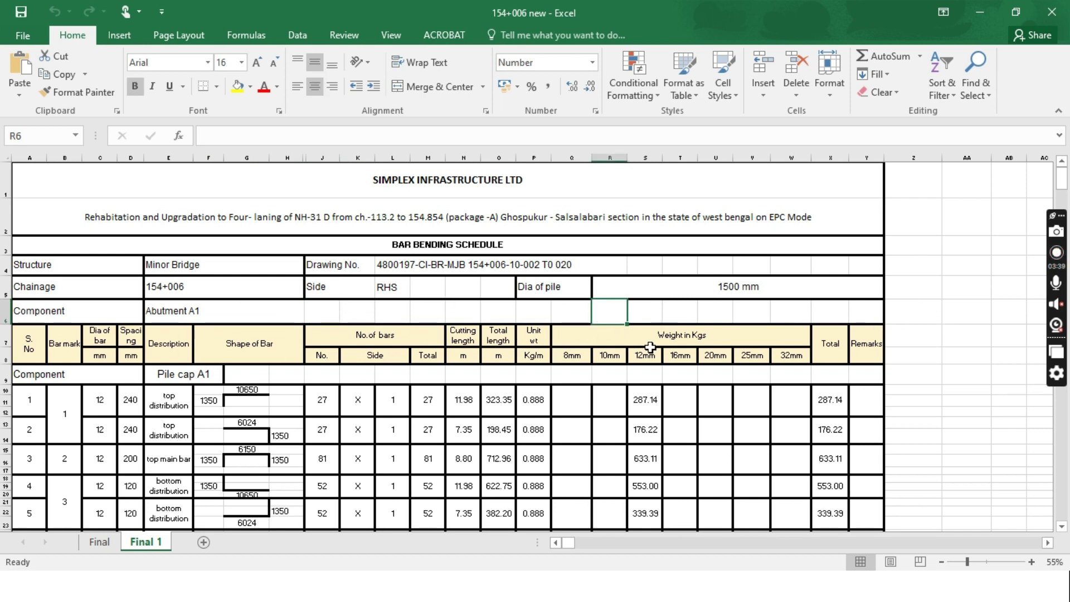
left_click(505, 402)
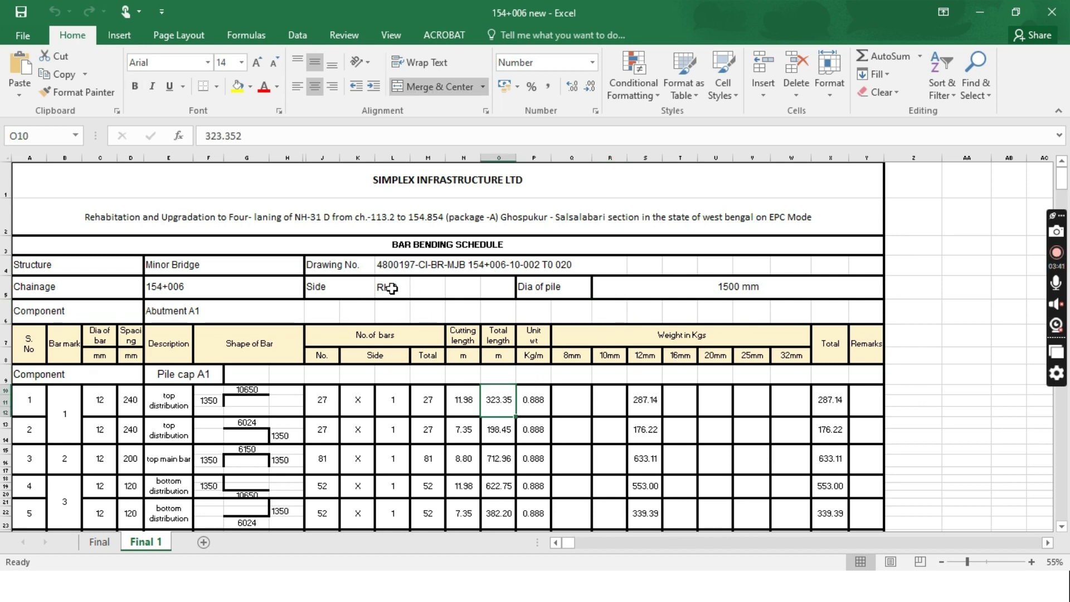
left_click(441, 341)
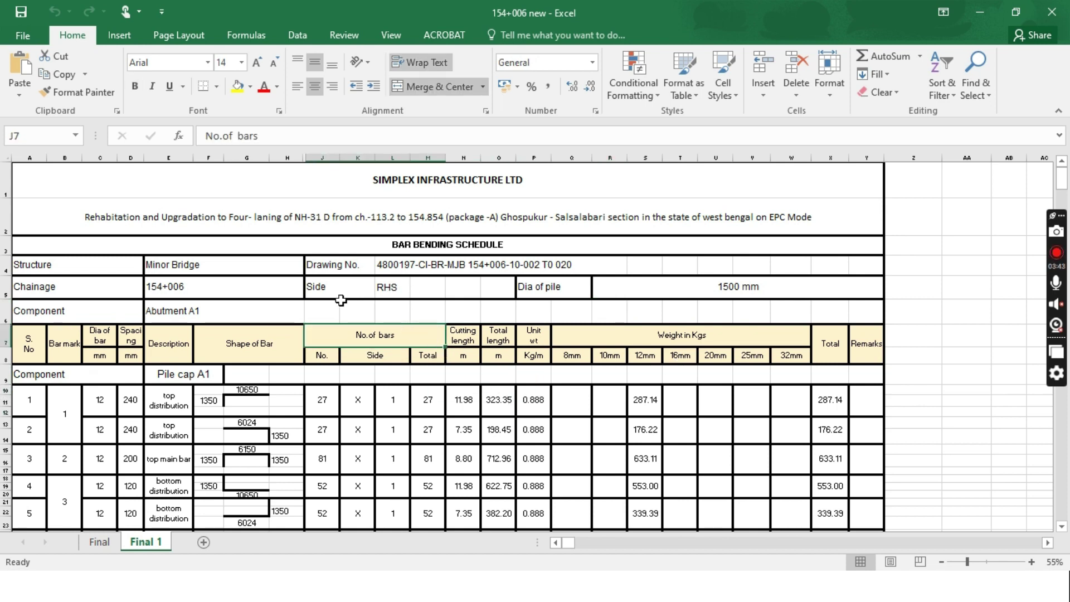
left_click(320, 291)
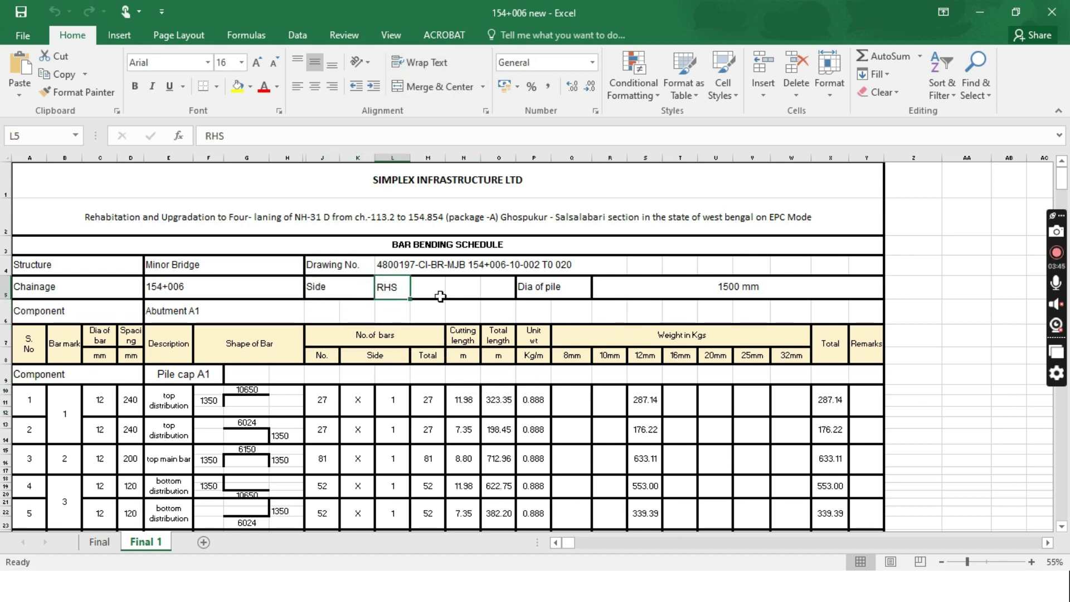
left_click(518, 291)
left_click(459, 289)
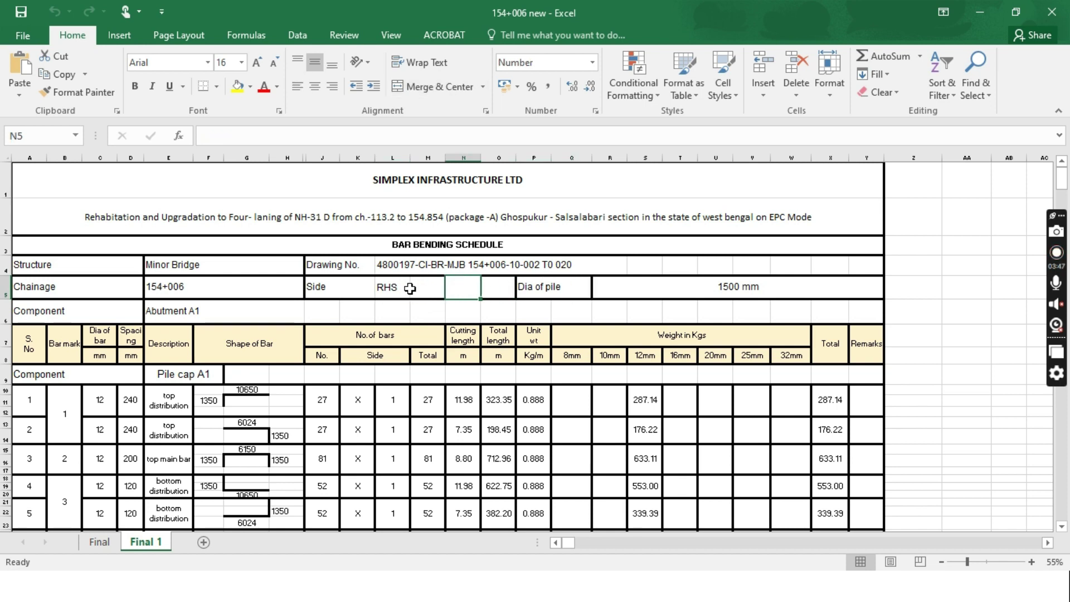
left_click(391, 288)
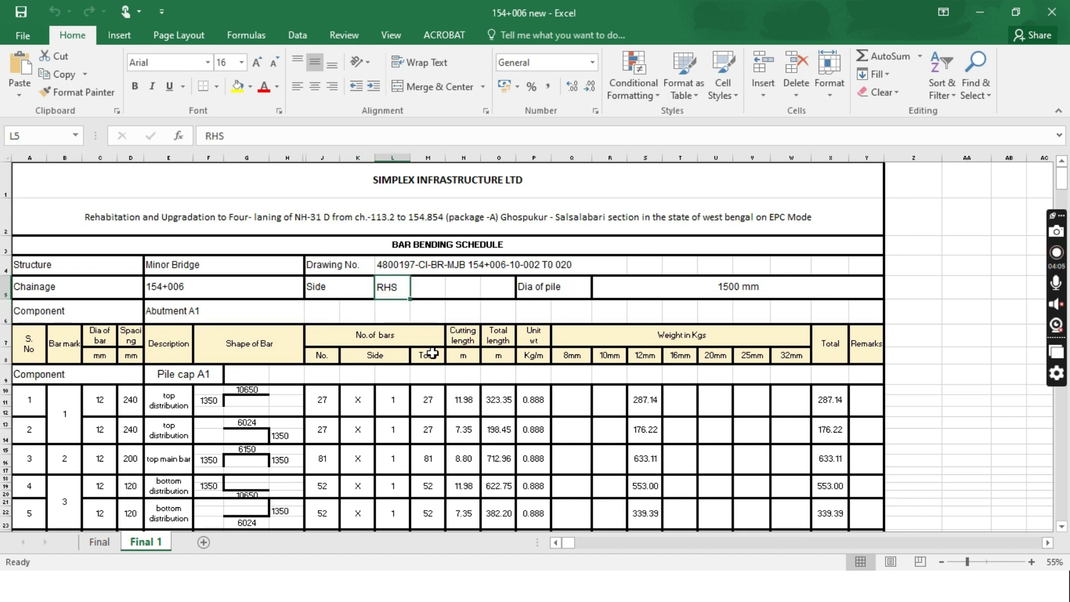
Examine the pile diameter entry in row 5 of the schedule header
left_click(545, 289)
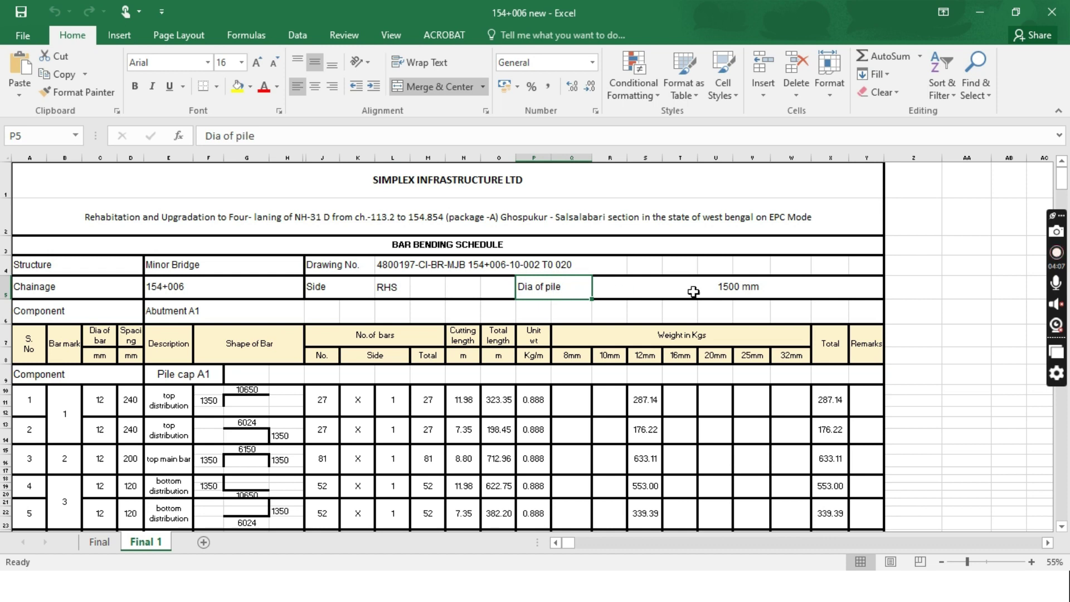
left_click(736, 289)
mouse_move(738, 290)
left_mouse_down()
mouse_move(724, 317)
mouse_move(734, 291)
left_mouse_up()
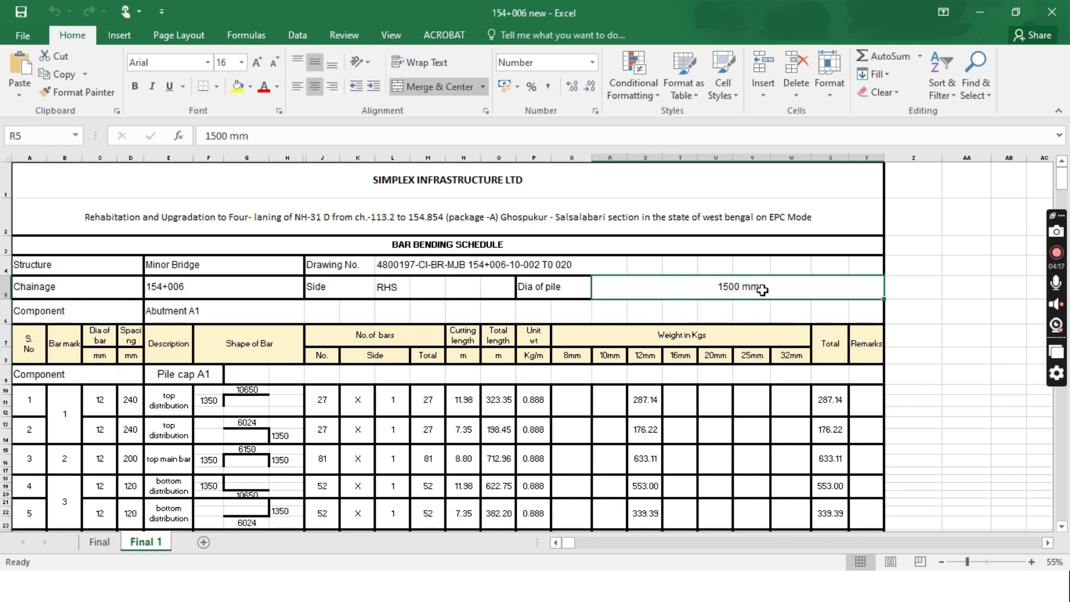
left_click(736, 314)
left_click(761, 290)
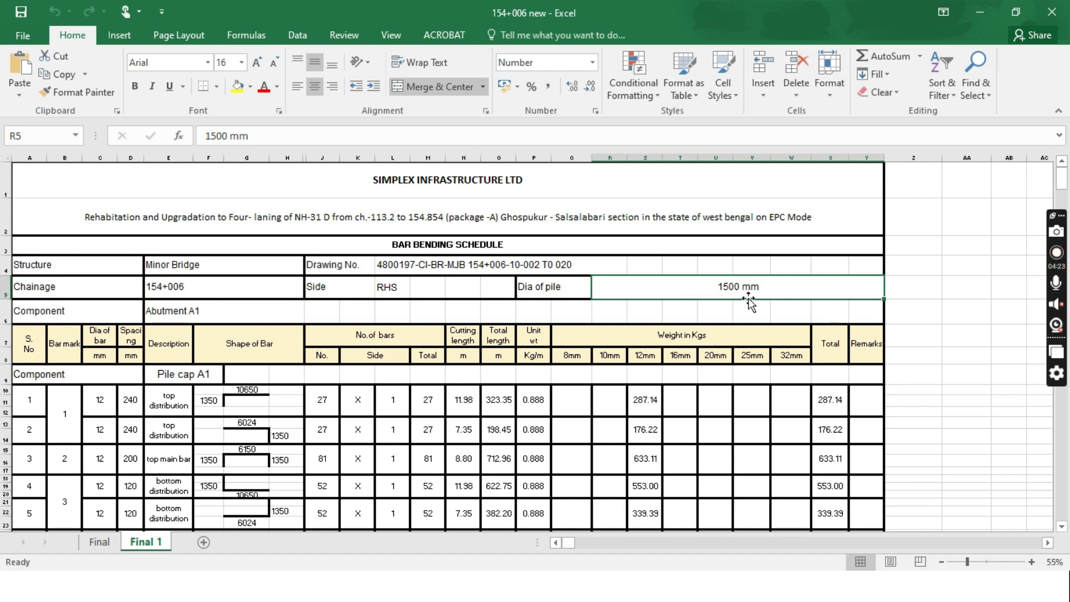
key("ctrl+z")
key("ctrl+y")
key("Right")
key("Right")
key("Down")
key("Down")
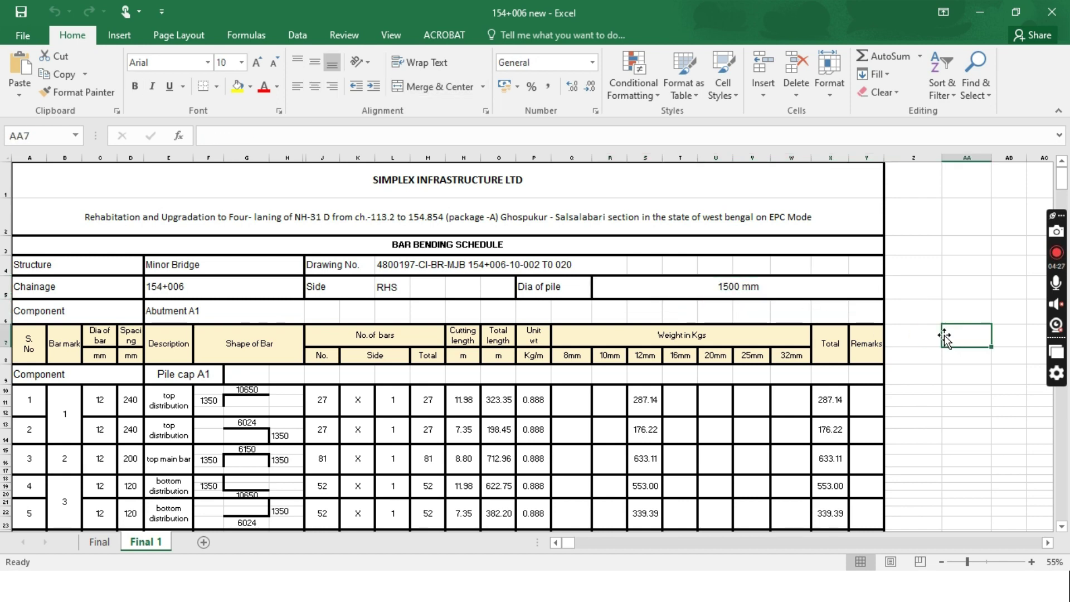
left_click(731, 290)
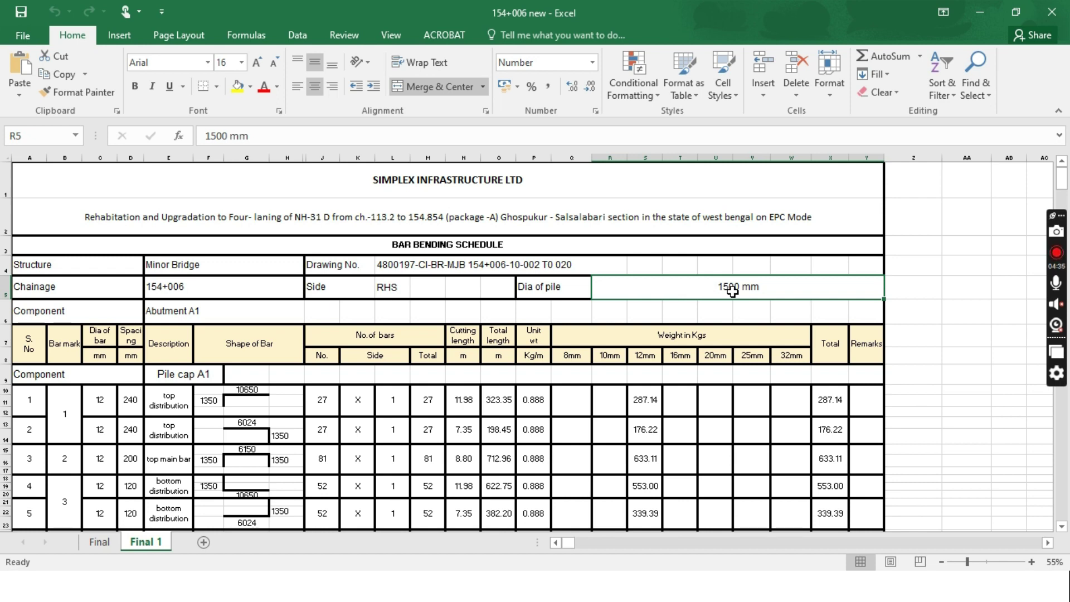
left_click(822, 313)
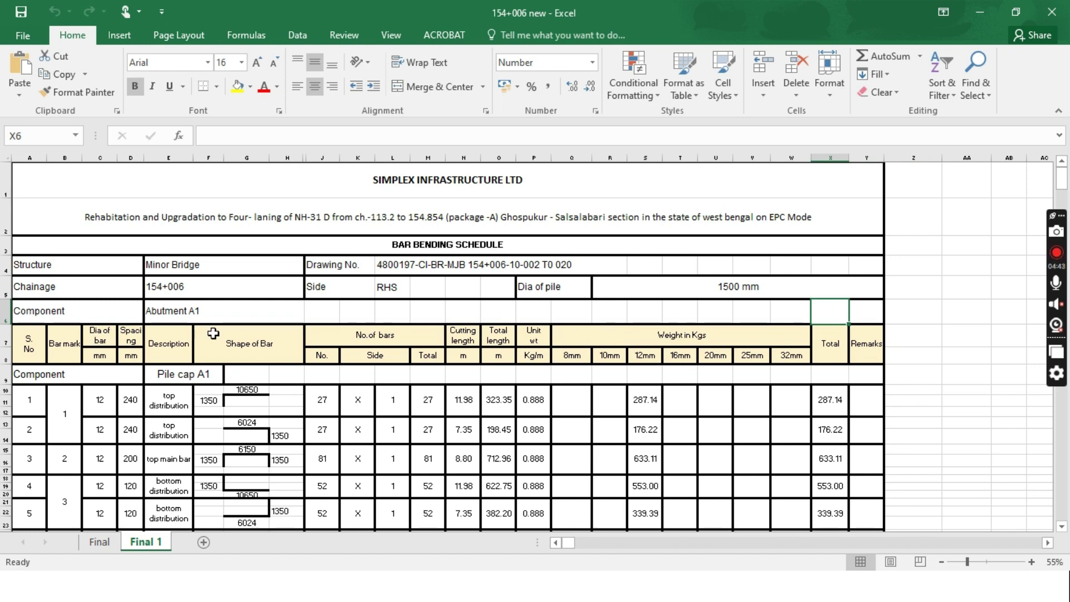
Highlight the header's component value cell E6, Abutment A1, with a yellow fill
left_click(86, 316)
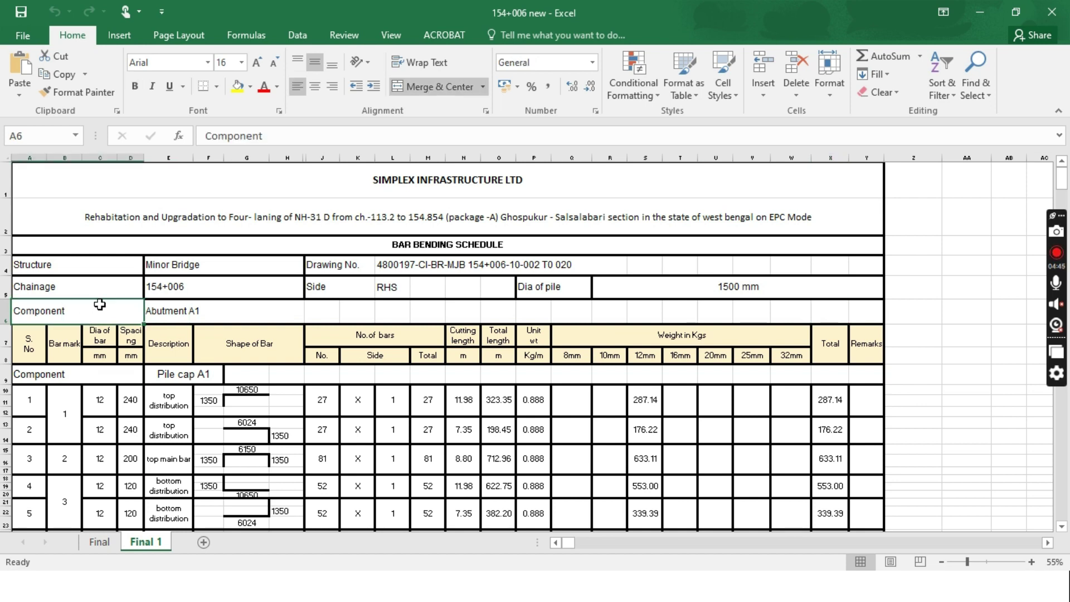
left_click(190, 311)
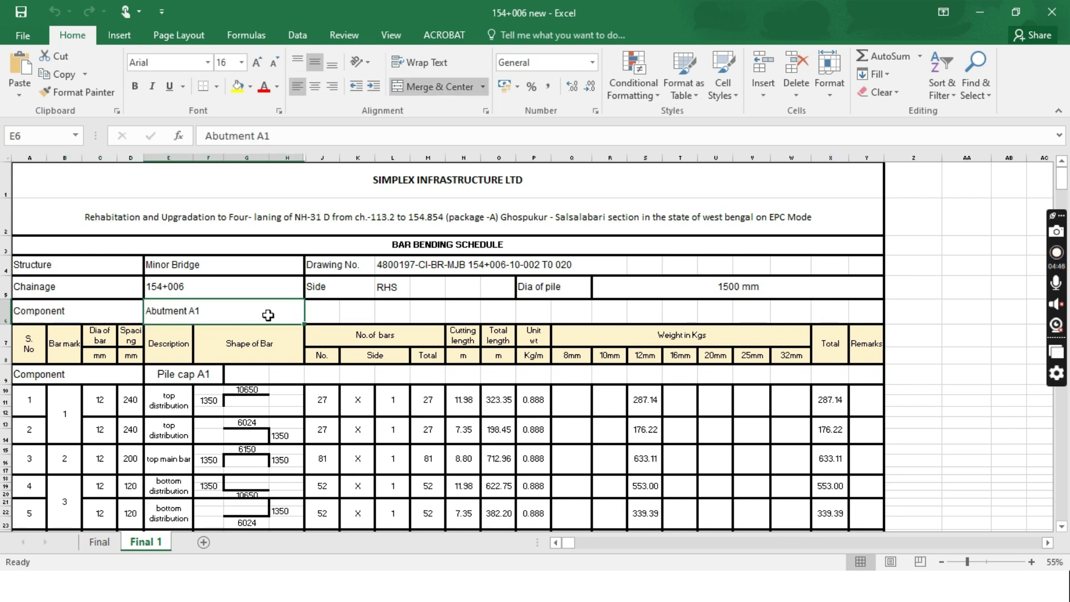
left_click(238, 87)
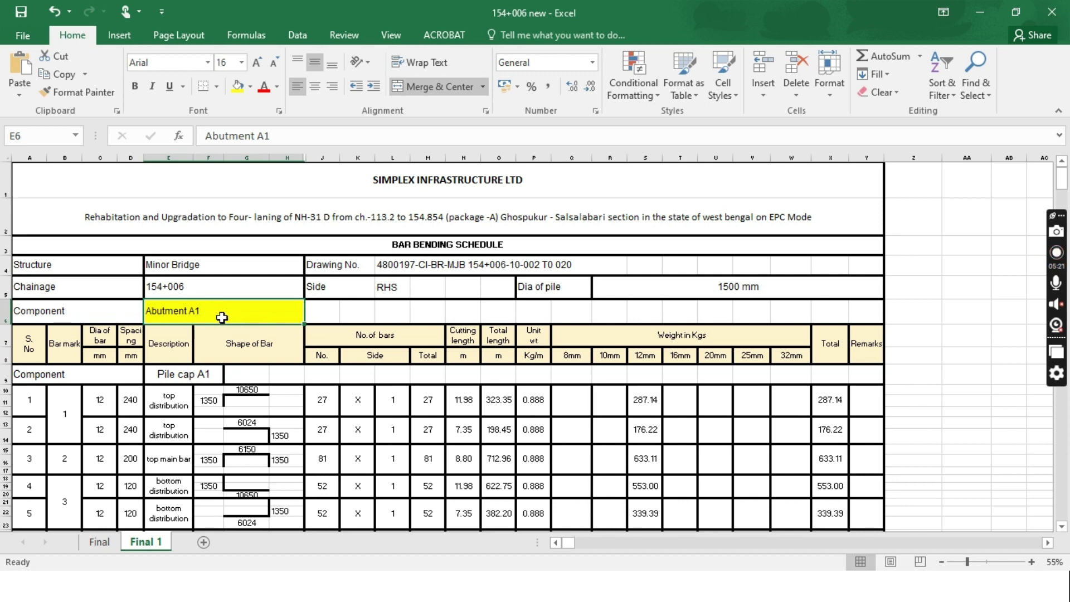
left_click(450, 357)
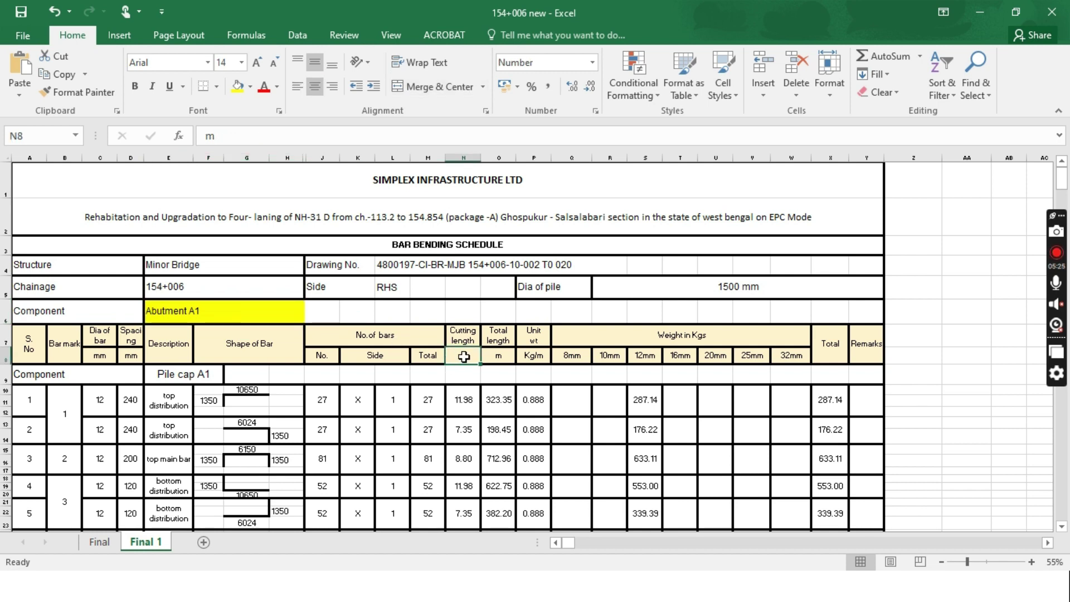
left_click(232, 316)
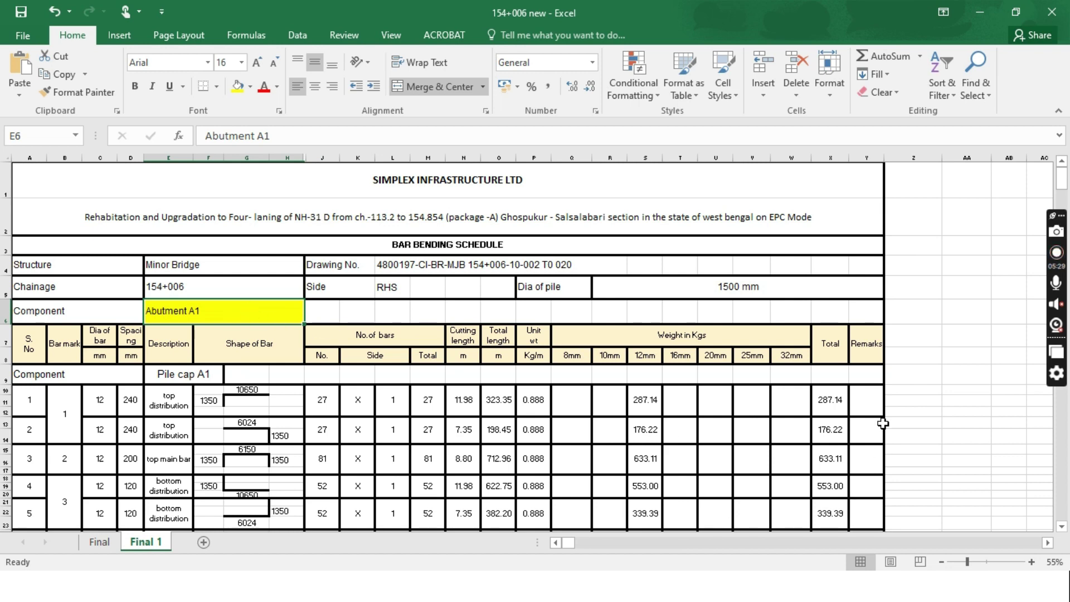
Examine the schedule's column headings in rows 7 and 8, from serial number to total
left_click(960, 399)
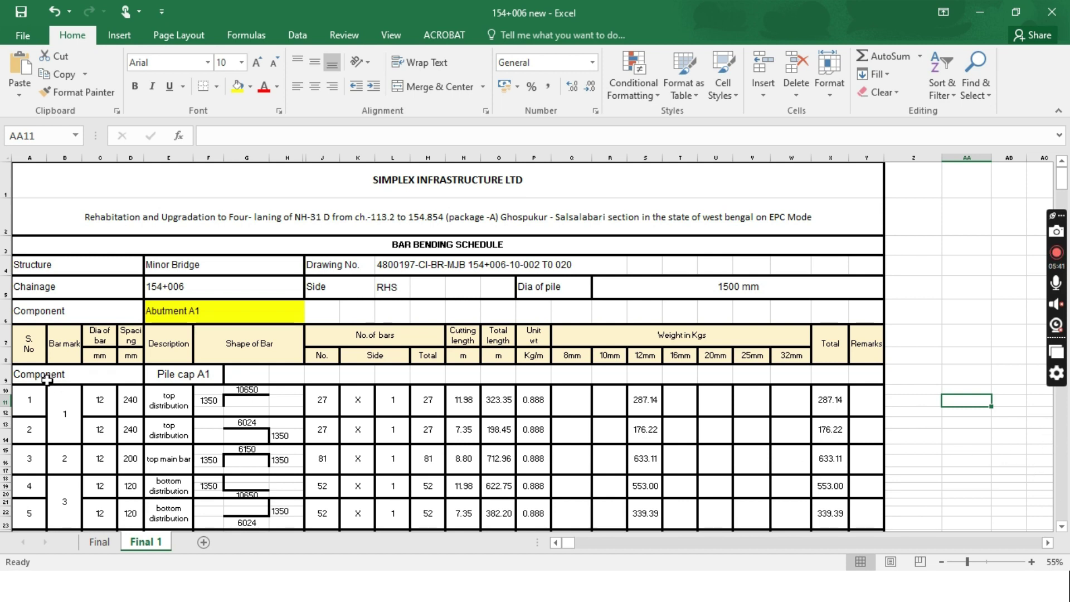
left_click_drag(31, 348, 829, 348)
left_click(711, 399)
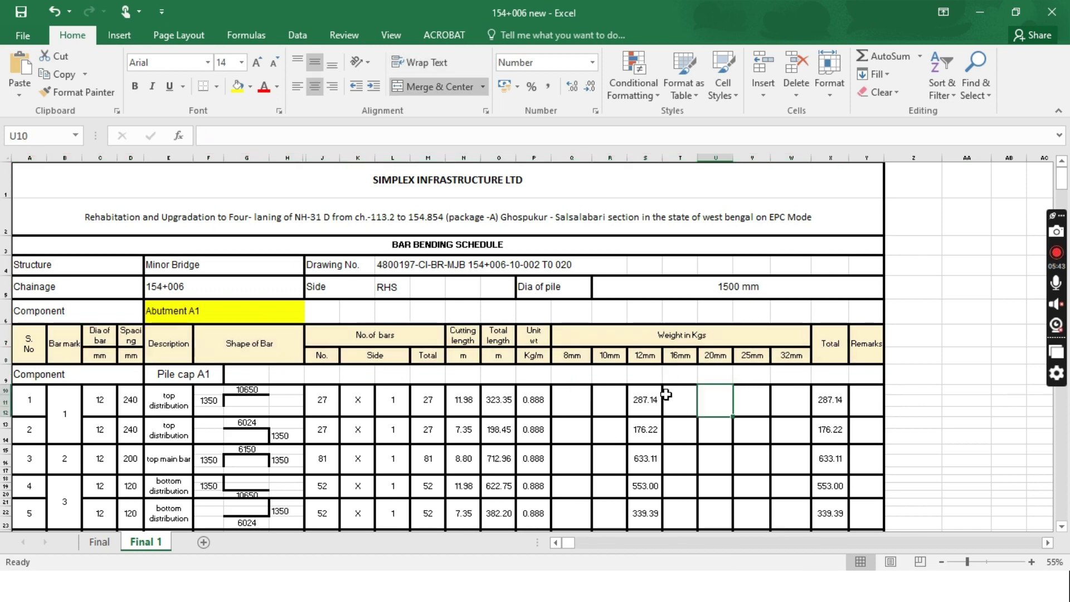
Examine the serial number and bar mark headings in the schedule's heading row
left_click(25, 348)
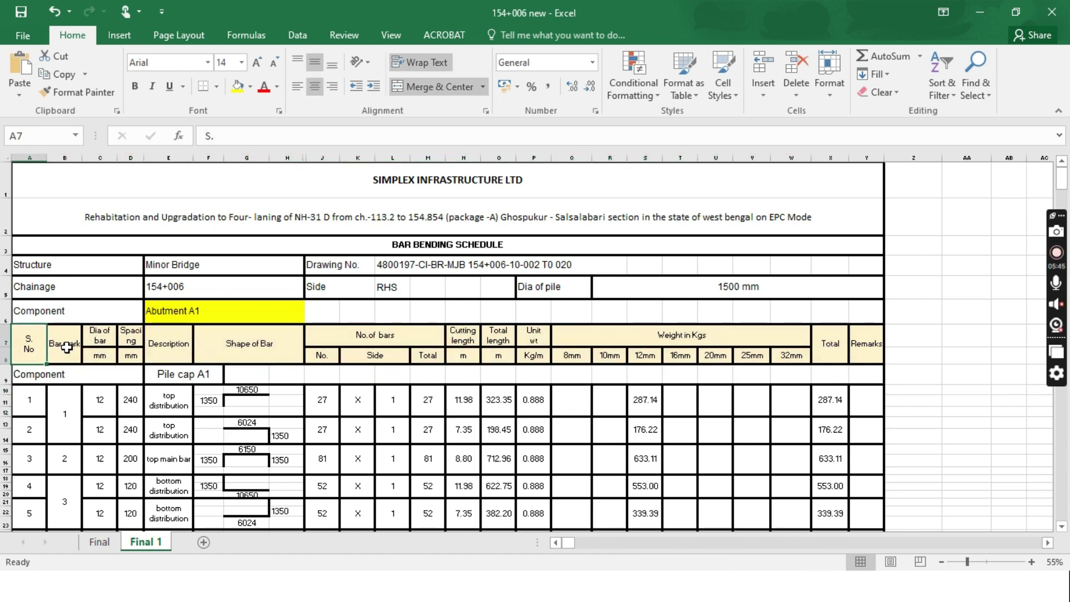
left_click(66, 348)
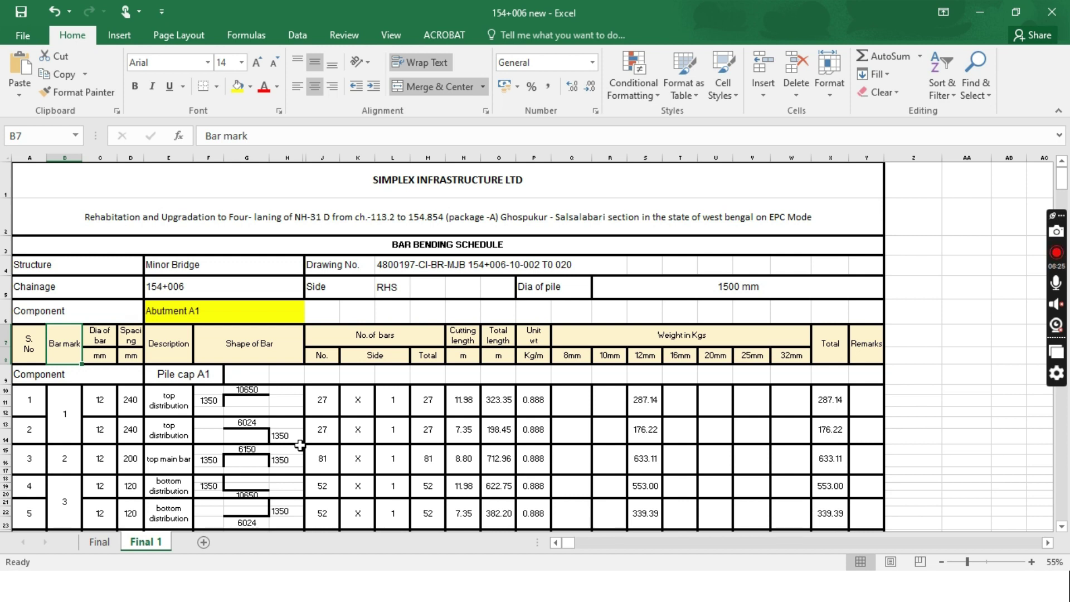
Enter 12 in cell Z6, beside the schedule's component row, and try to enlarge its text while editing
left_click(912, 310)
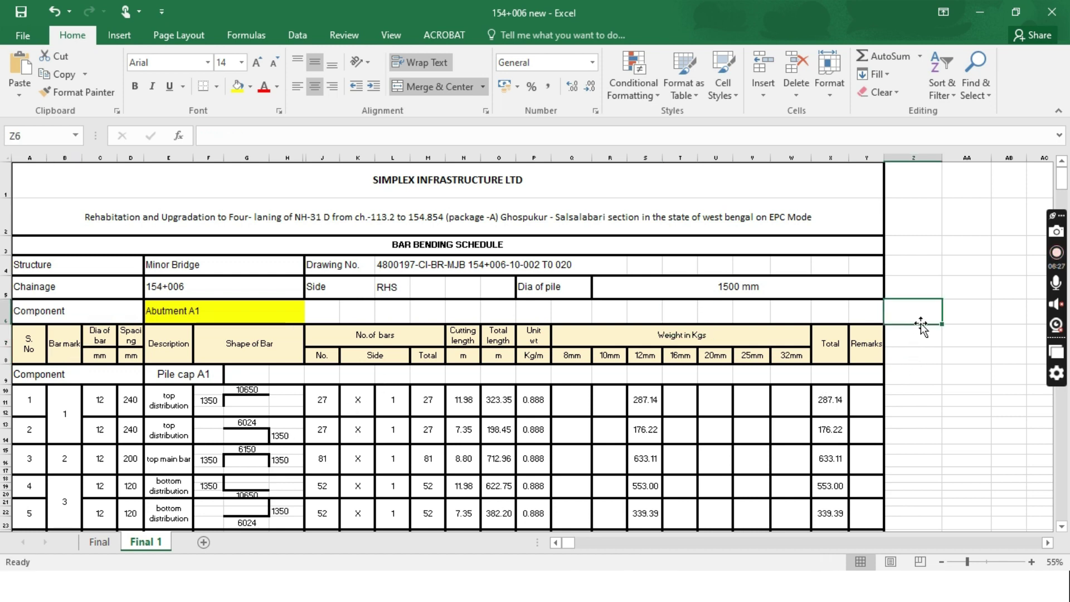
type("12")
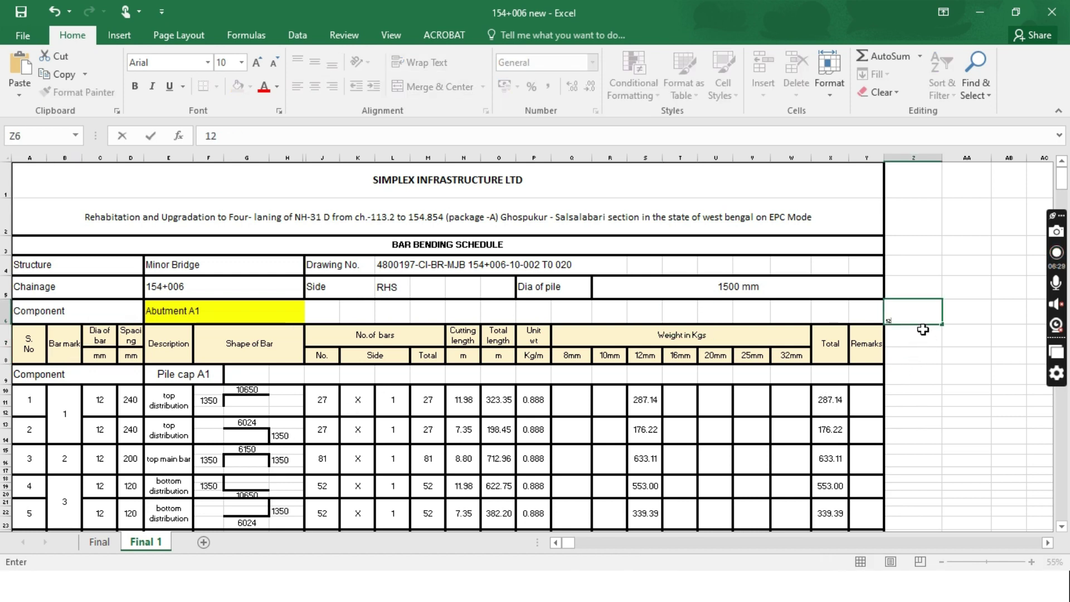
left_click(241, 62)
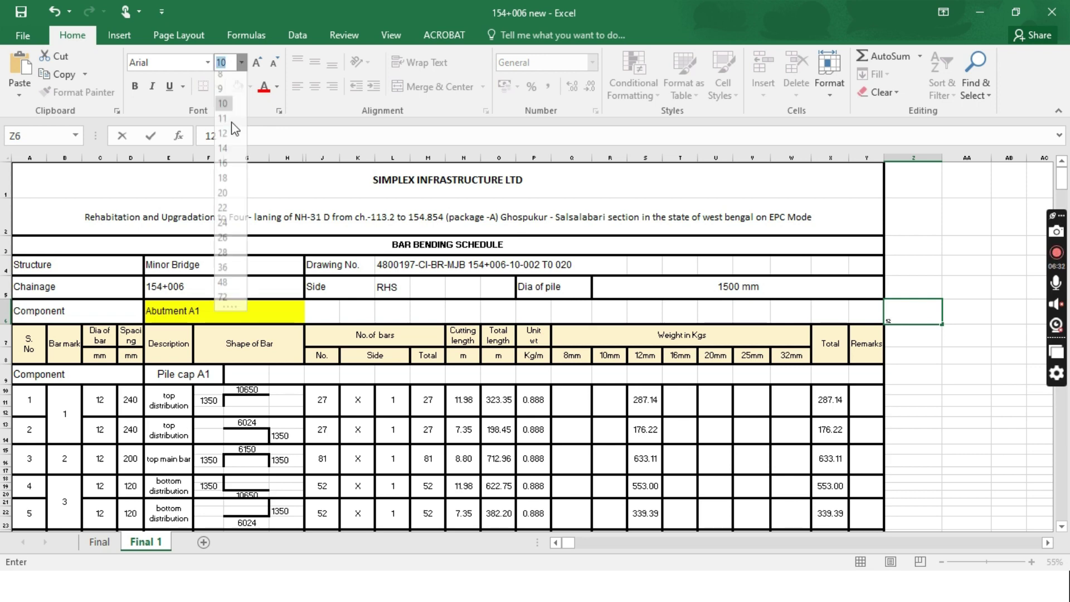
left_click(222, 192)
left_click(901, 317)
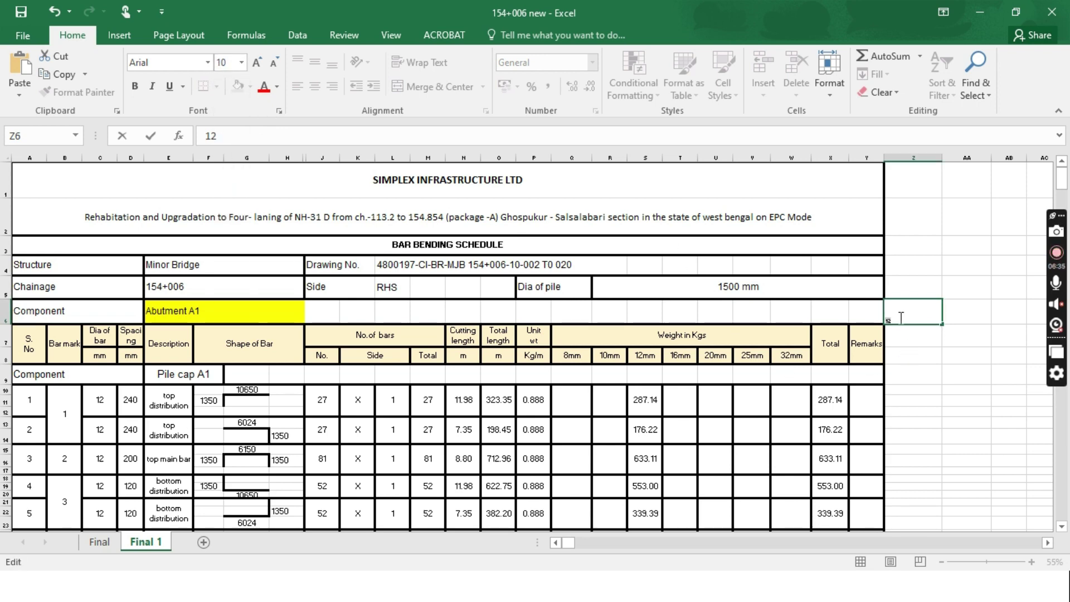
left_click(242, 63)
left_click(223, 258)
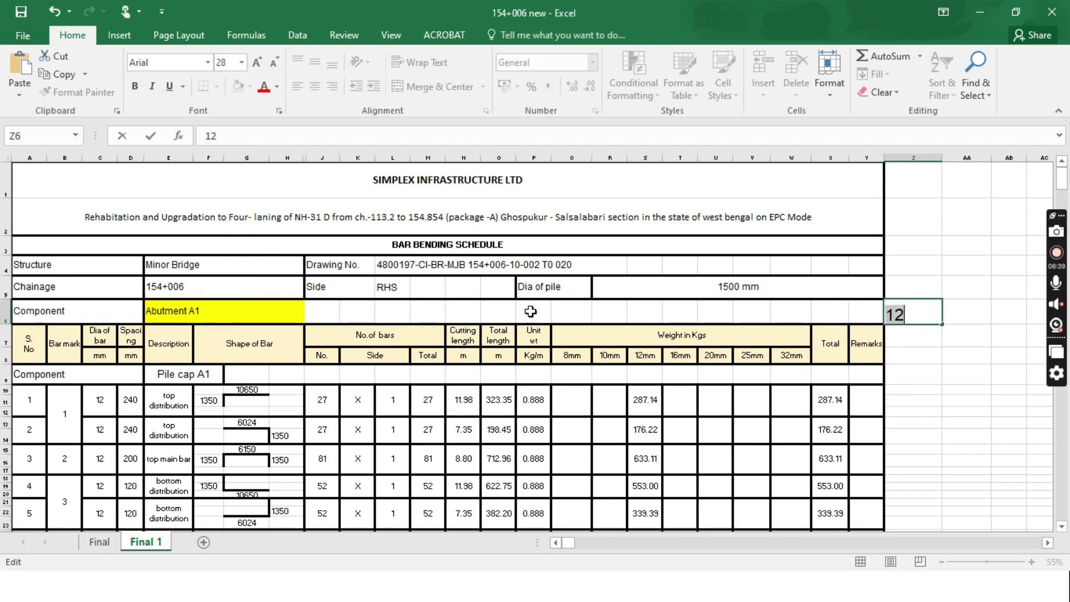
key("Escape")
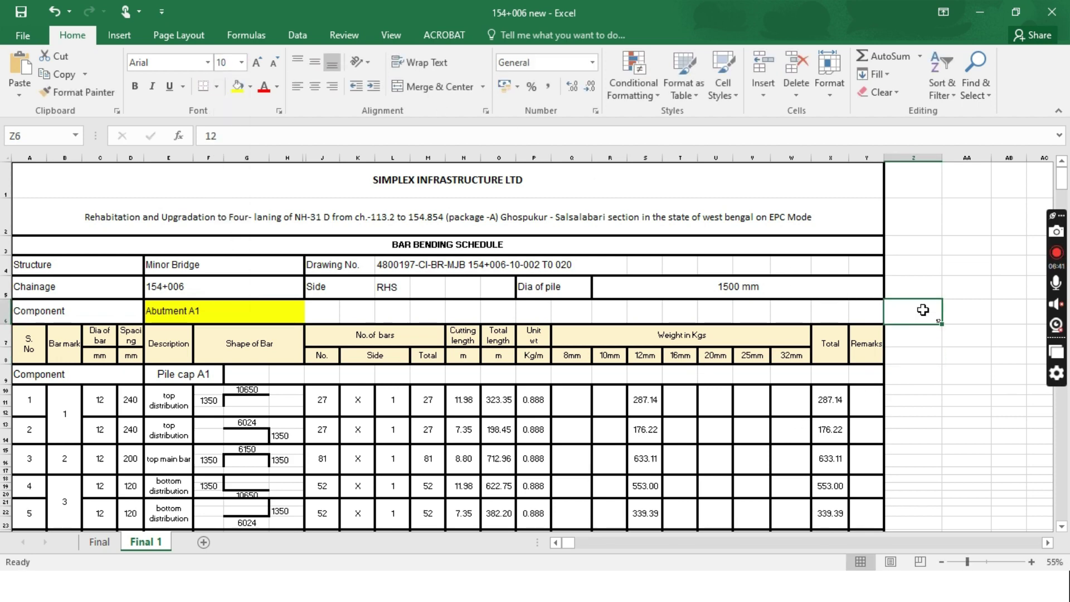
Set cell Z6's font size to 28 and give the cell a yellow fill
left_click(241, 62)
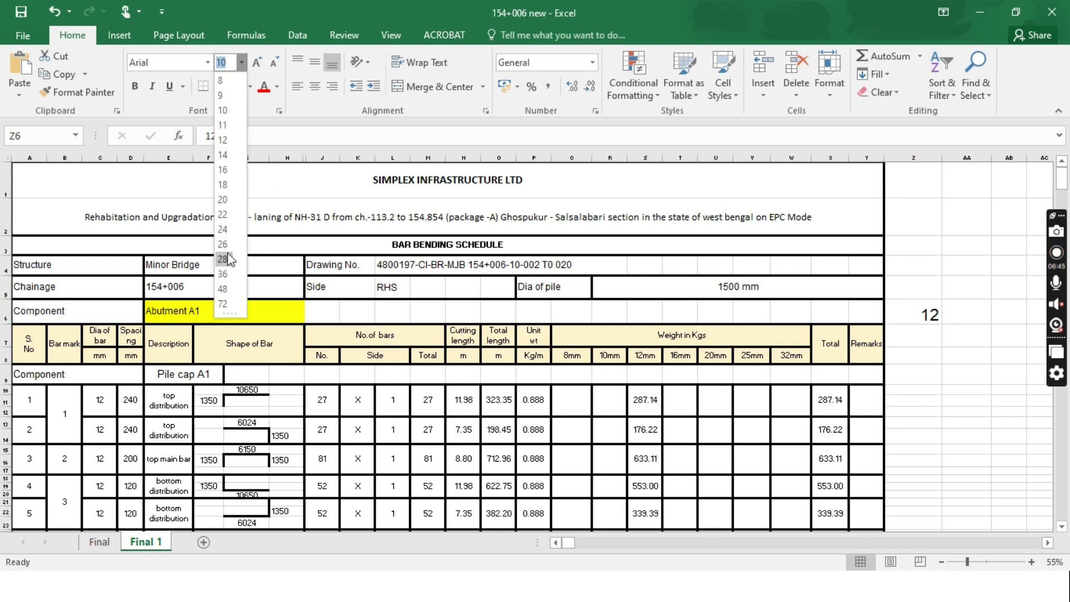
left_click(223, 214)
left_click(930, 332)
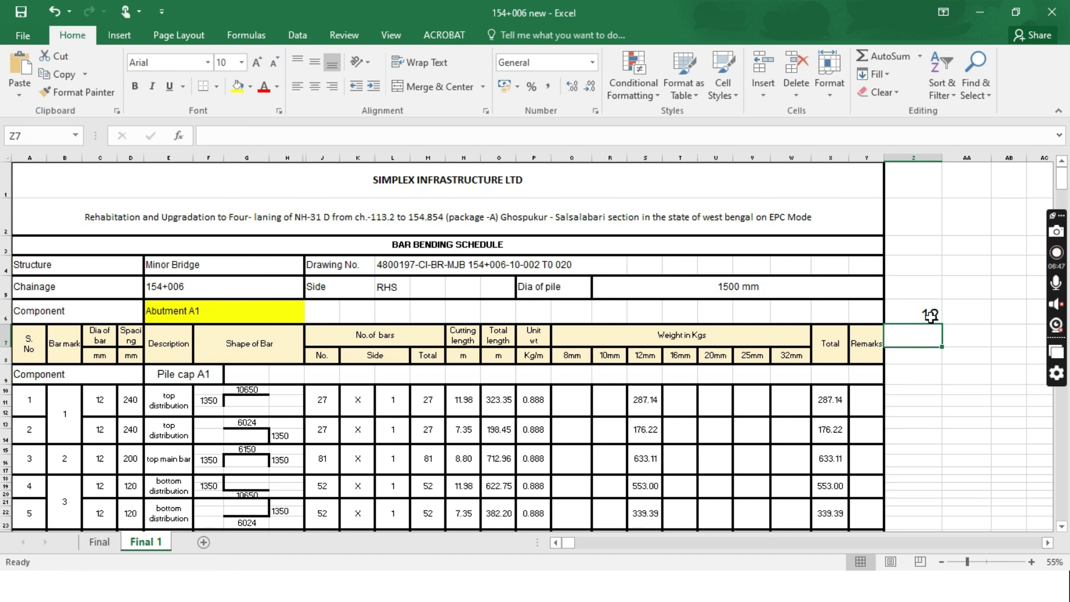
left_click(925, 313)
left_click(237, 86)
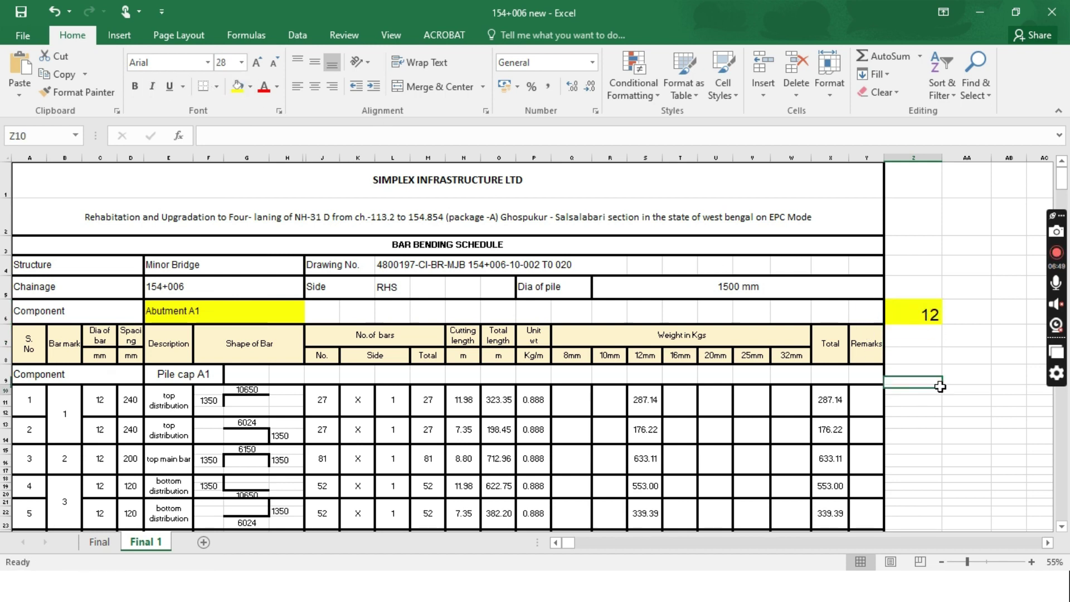
Add the metre unit to the value in cell Z6 so the entry reads 12m
double_click(932, 314)
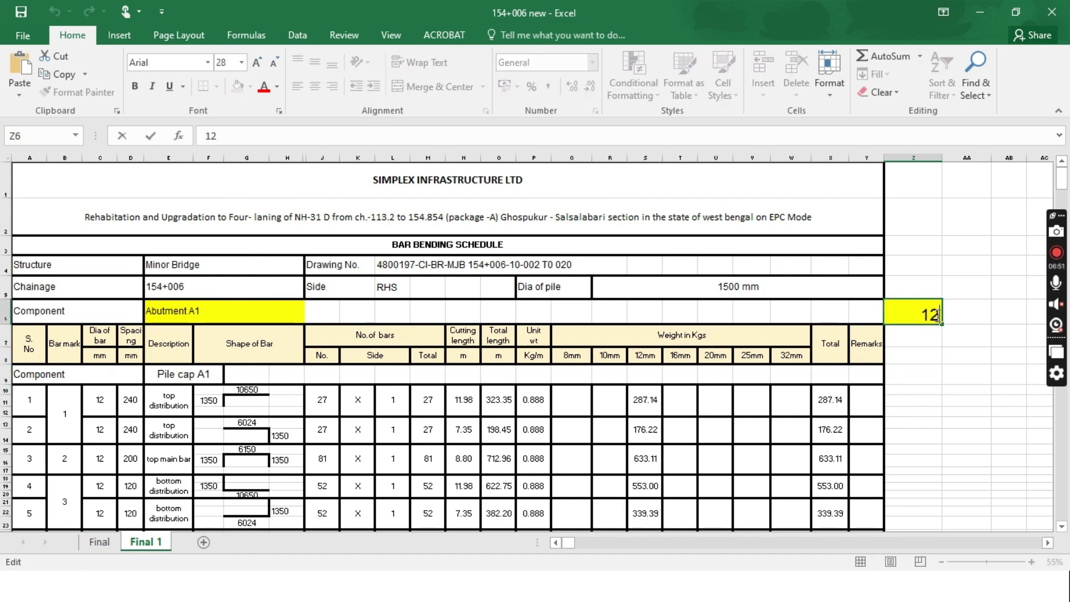
type("m")
key("Return")
left_click(971, 421)
left_click(914, 313)
left_click(954, 369)
left_click(919, 302)
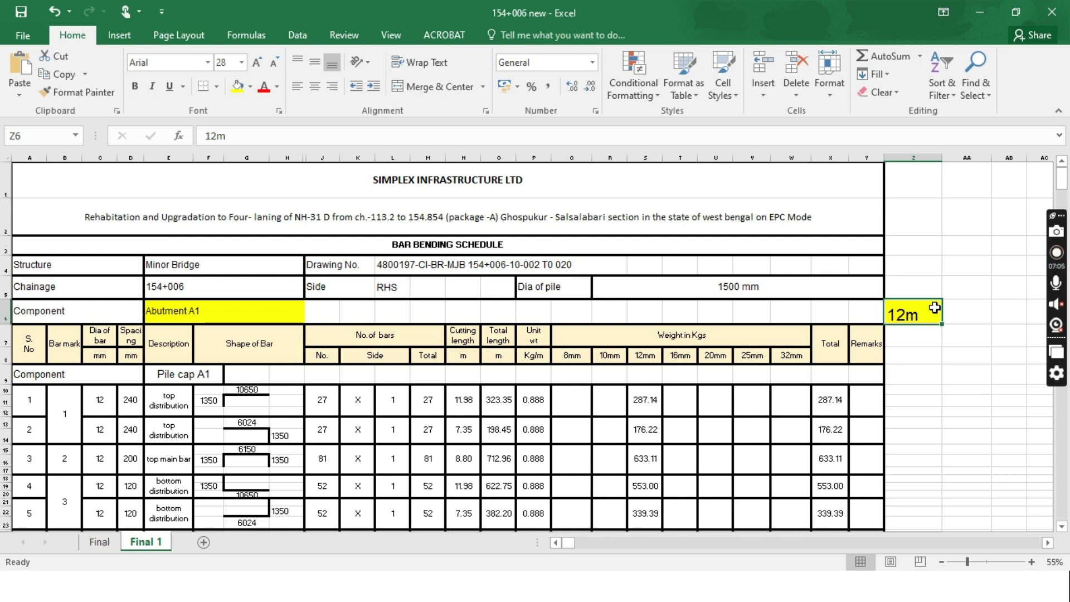
left_click(934, 399)
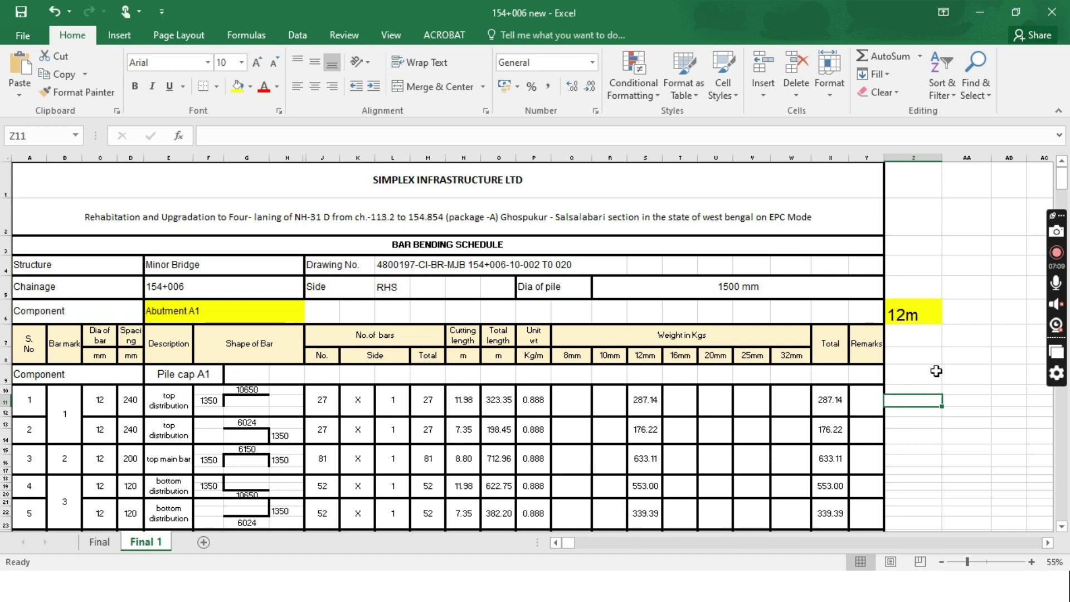
left_click(975, 411)
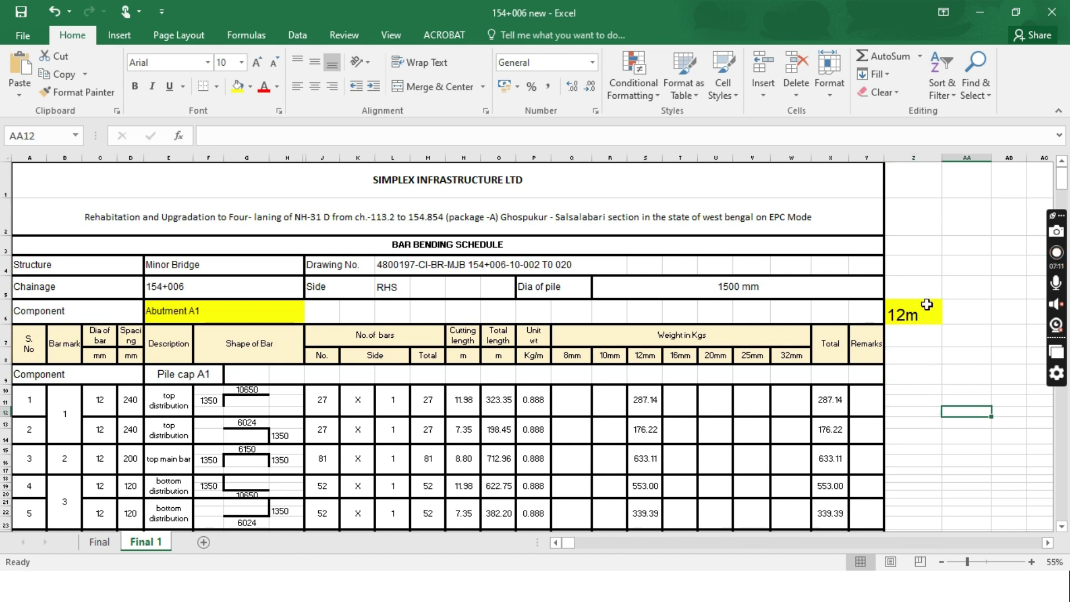
left_click(938, 374)
left_click(937, 320)
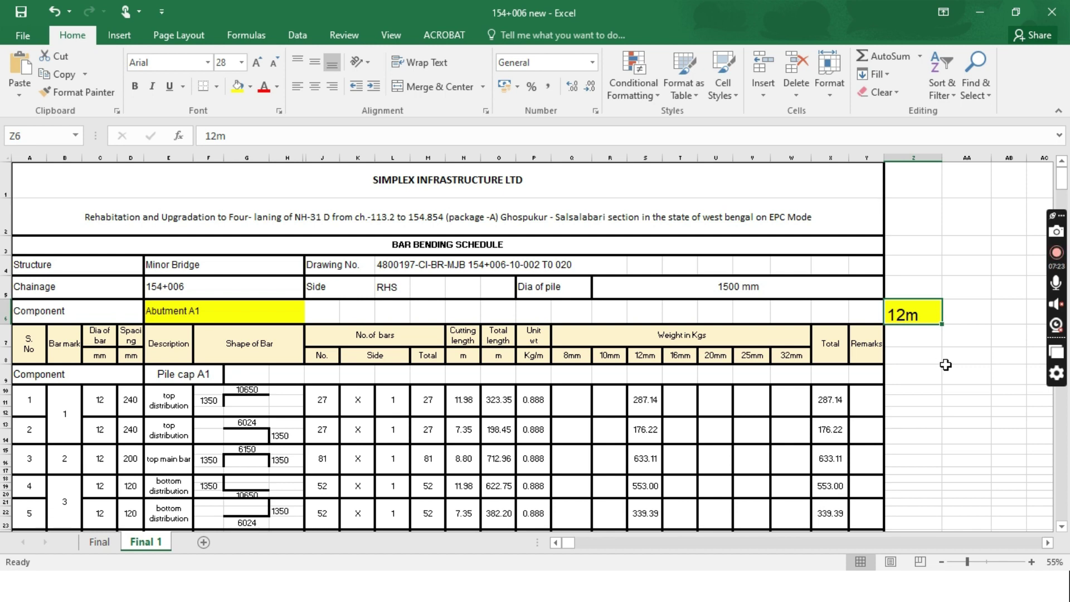
left_click(944, 391)
left_click(939, 321)
left_click(946, 414)
left_click(924, 305)
left_click(929, 355)
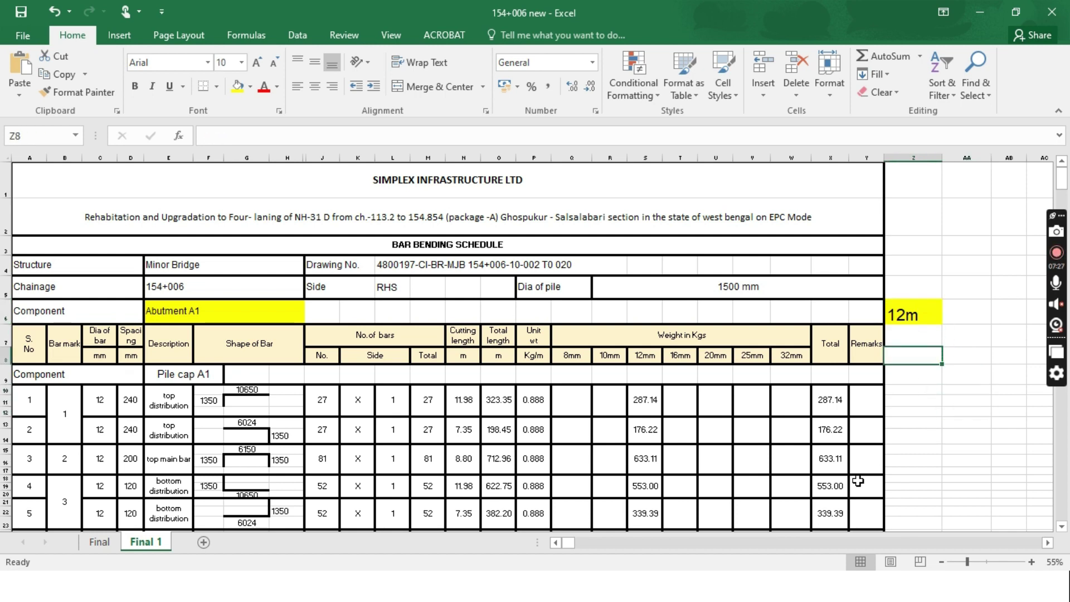
Examine the bar diameter and spacing headings with their units, and the first bar's spacing and description entries
left_click(107, 349)
left_click(110, 357)
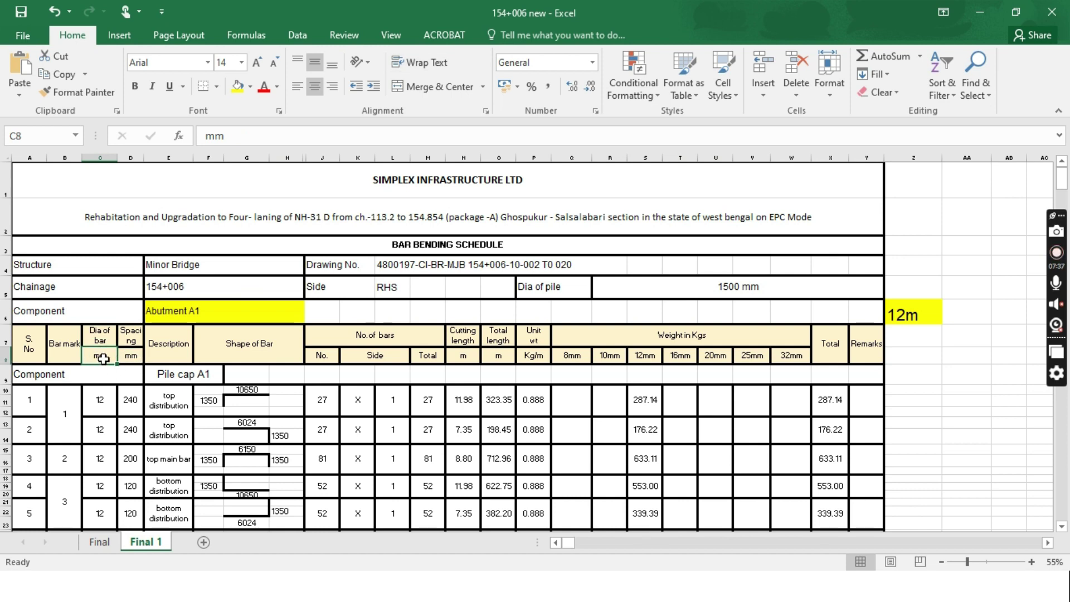
left_click(132, 343)
left_click(131, 357)
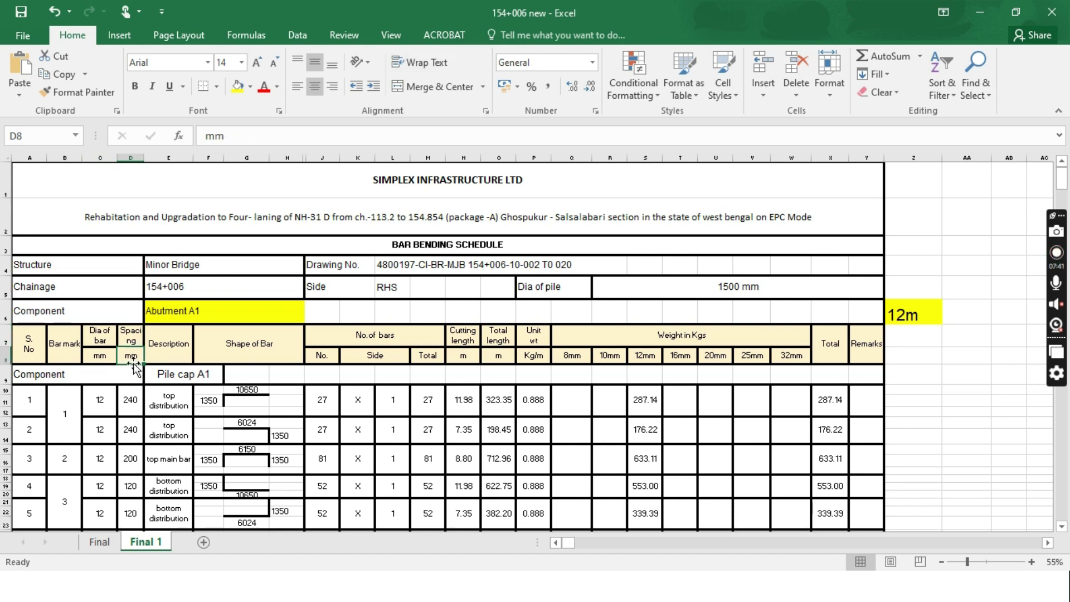
left_click(126, 400)
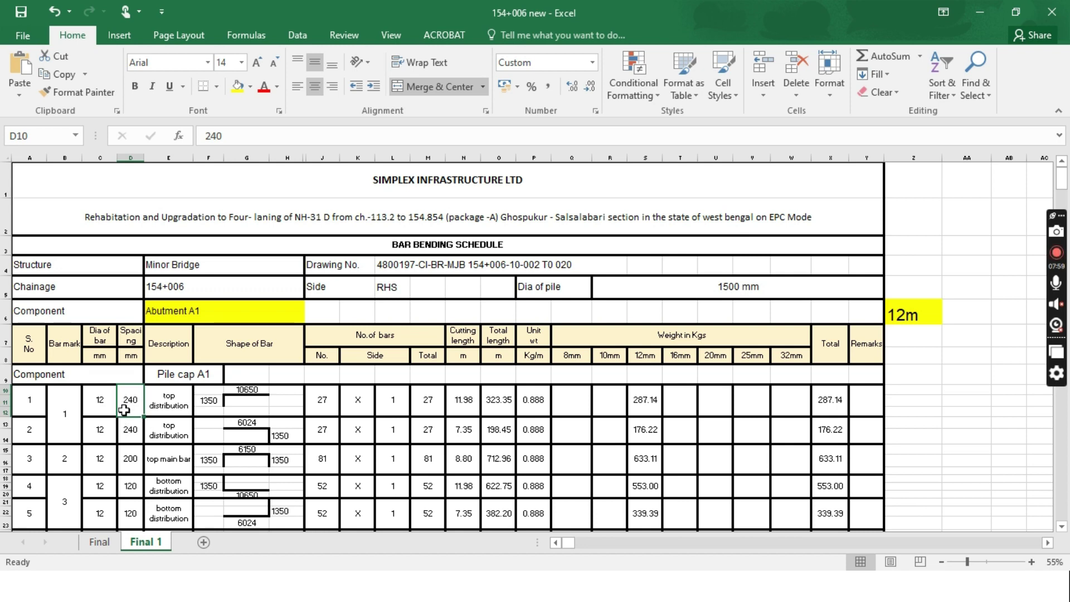
left_click(163, 406)
left_click(131, 406)
left_click(169, 407)
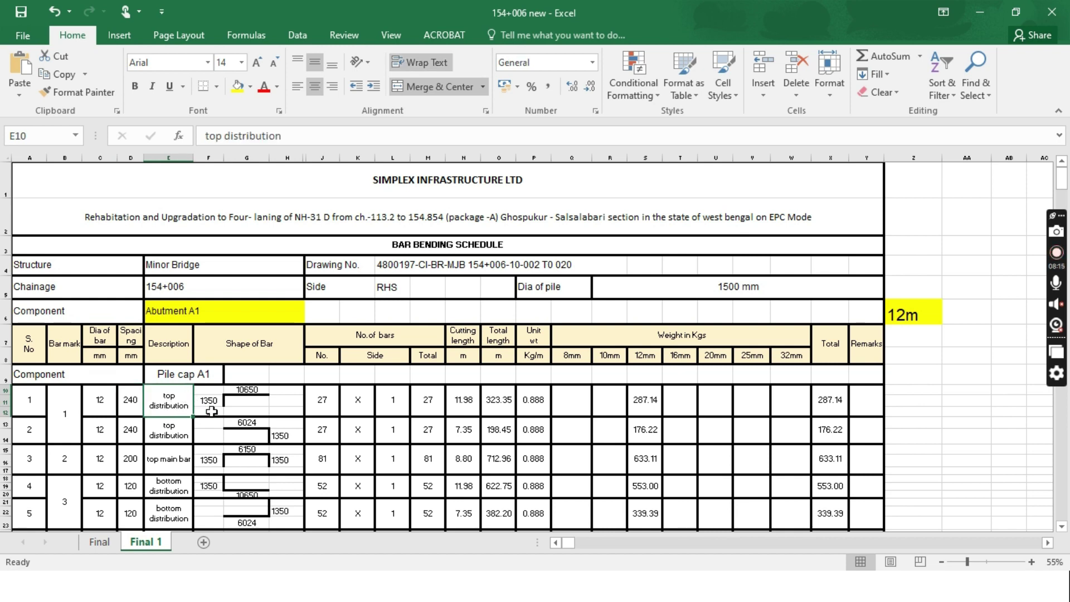
Draw a vertical line about 4.4 cm long above the 12m cell, near column Z's edge, and apply a green theme style
left_click(126, 37)
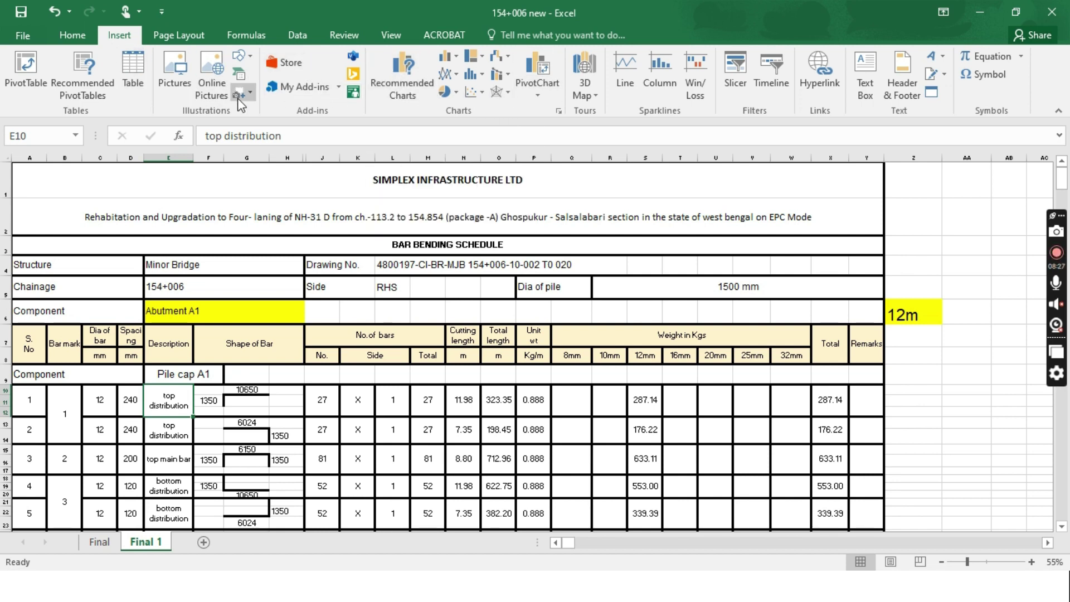
left_click(244, 57)
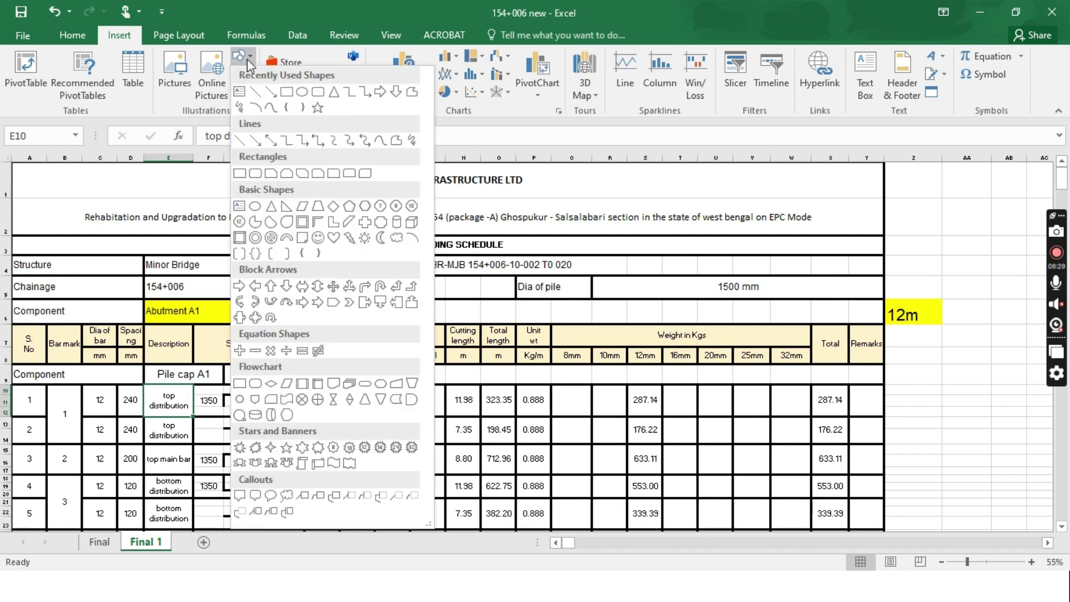
left_click(252, 94)
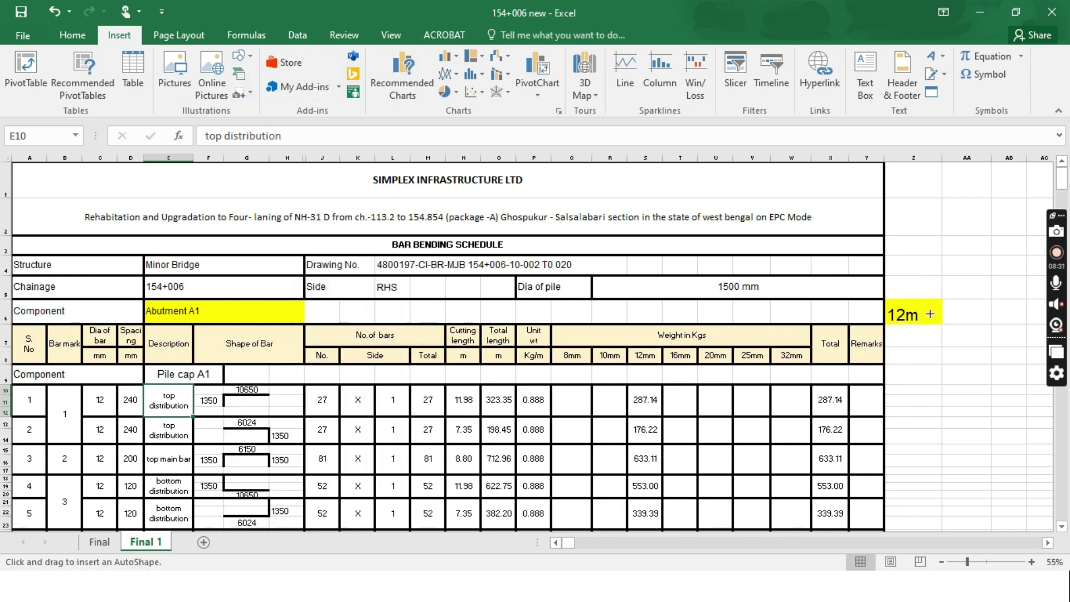
left_click_drag(938, 195, 938, 267)
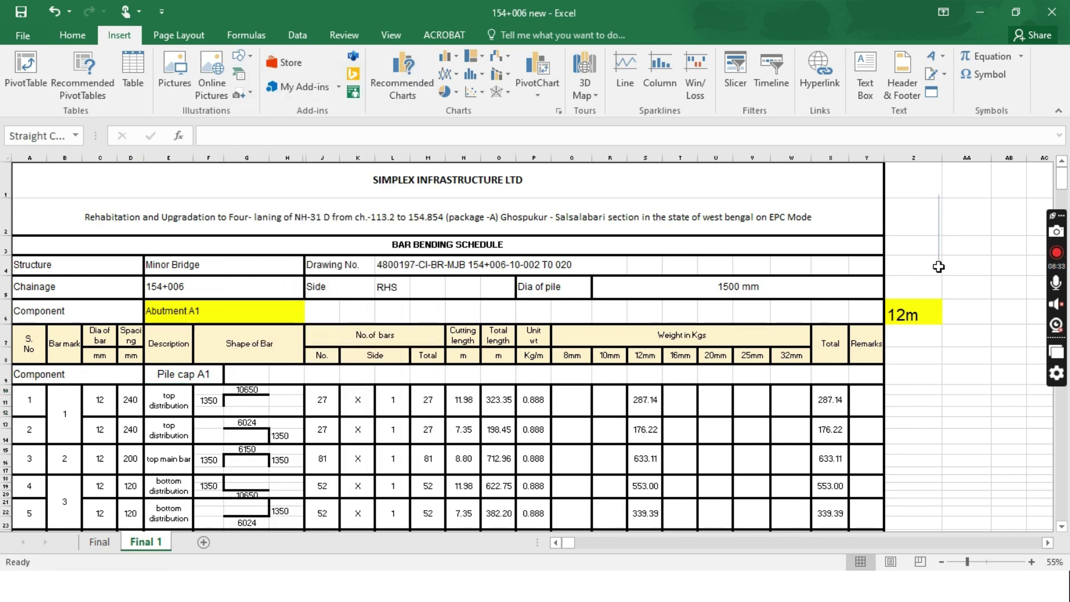
left_click(332, 90)
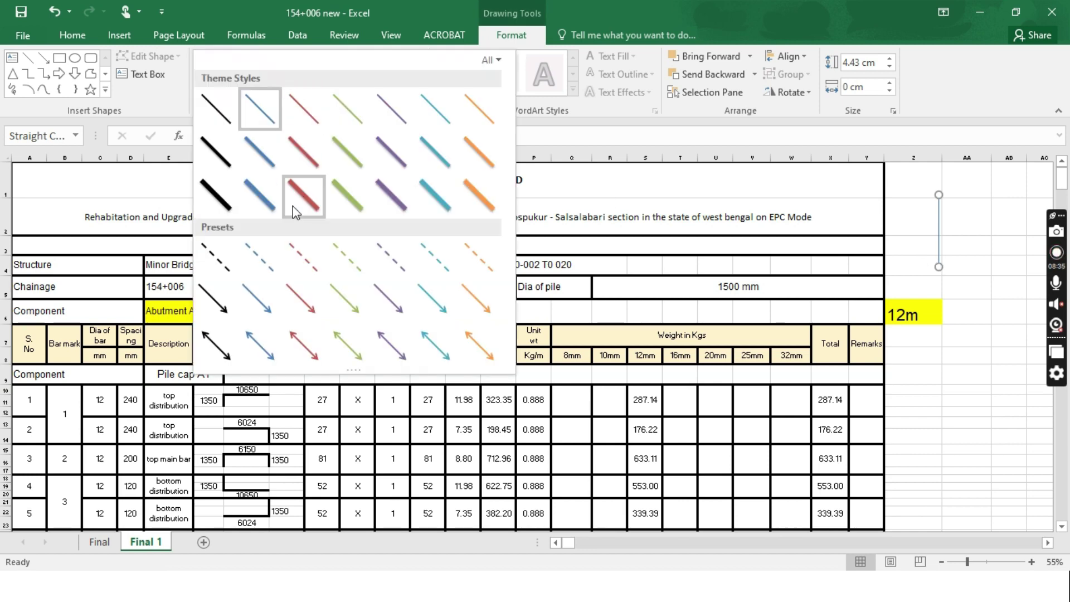
left_click(358, 204)
left_click_drag(965, 312, 965, 287)
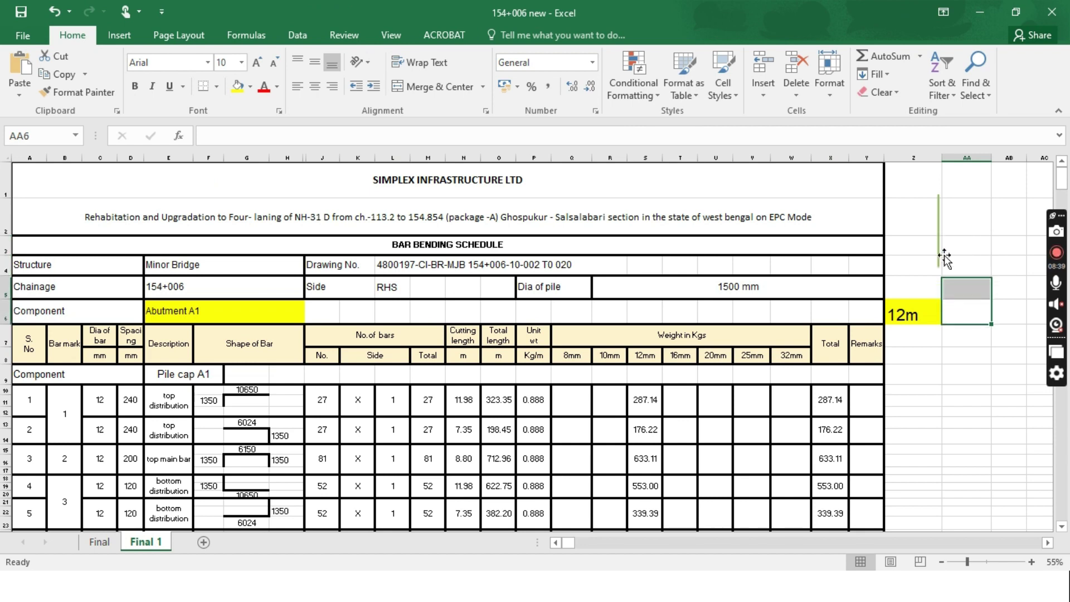
Copy the green vertical line and paste it twice, placing the copies side by side in column AA as parallel bars
left_click(936, 235)
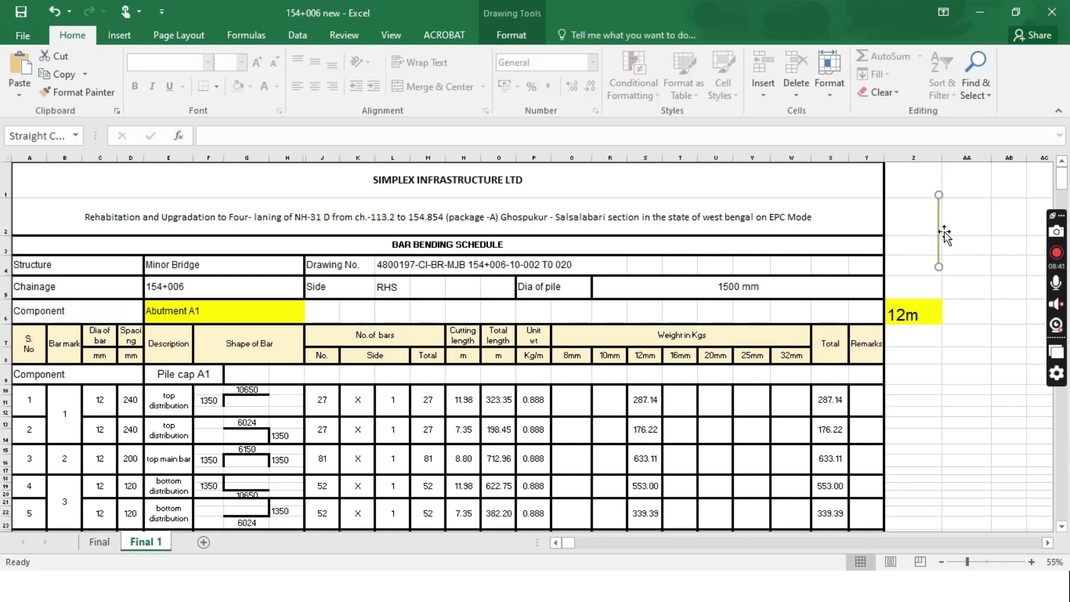
key("ctrl+c")
left_click(979, 219)
key("ctrl+v")
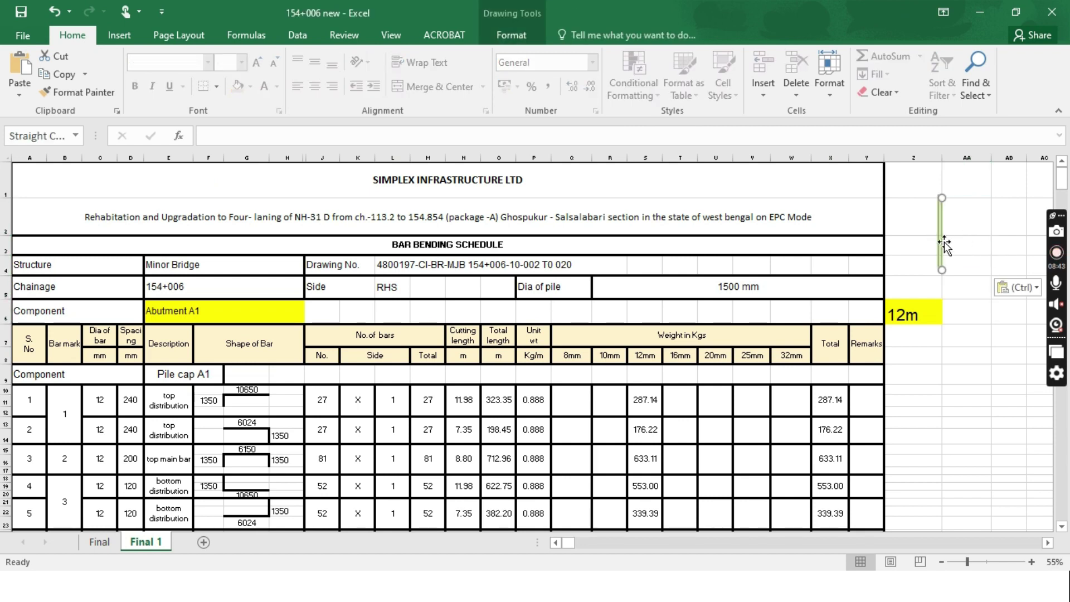
left_click_drag(944, 245, 954, 234)
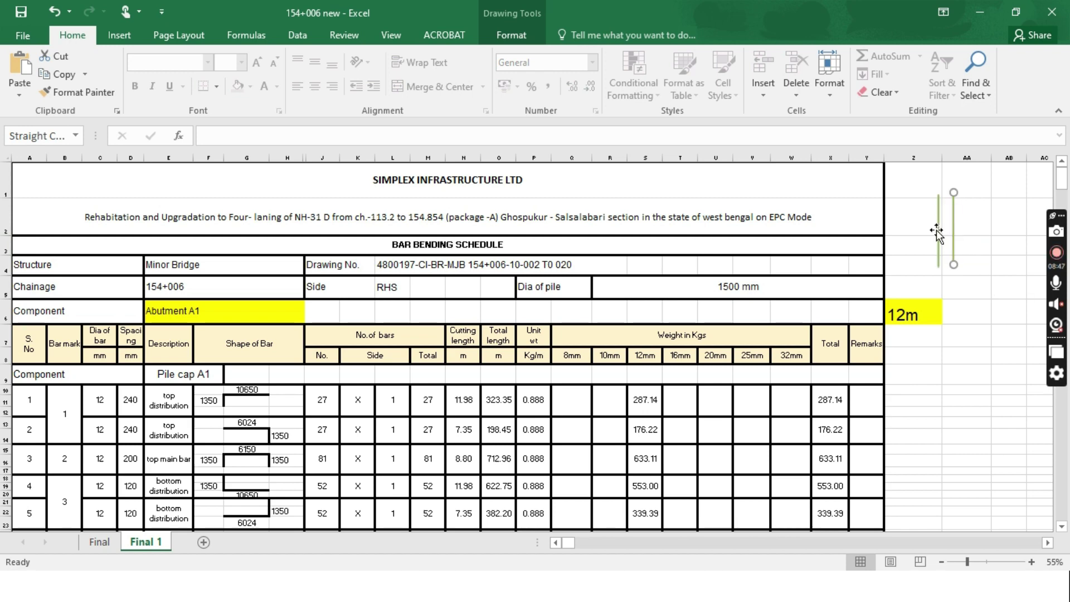
left_click(984, 226)
key("ctrl+v")
left_click_drag(940, 237, 973, 237)
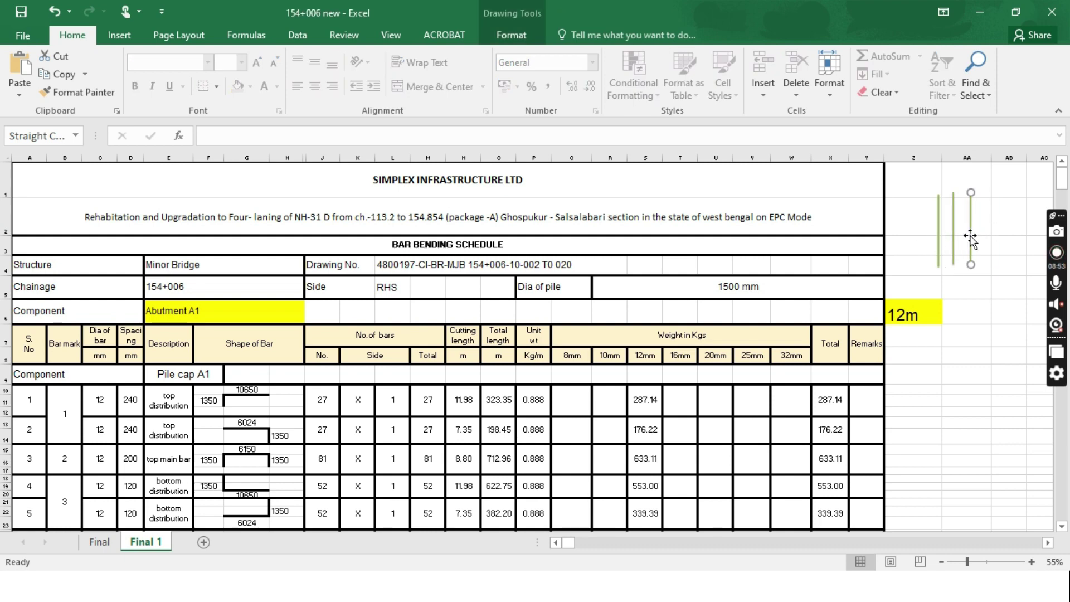
left_click(973, 335)
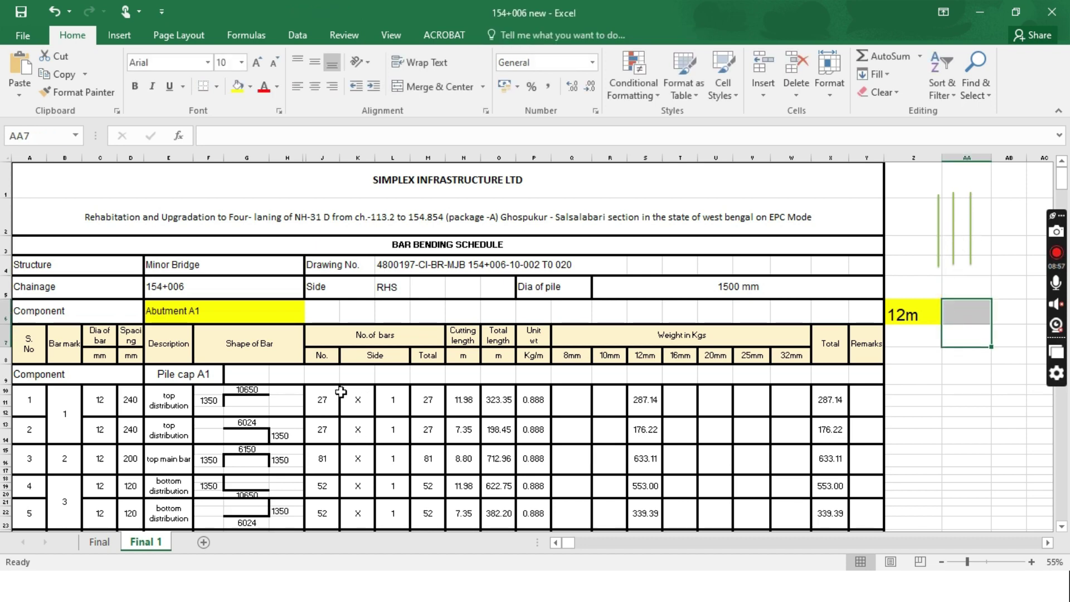
Examine the shape of bar and description headings, and the first bar's top distribution description
left_click(243, 342)
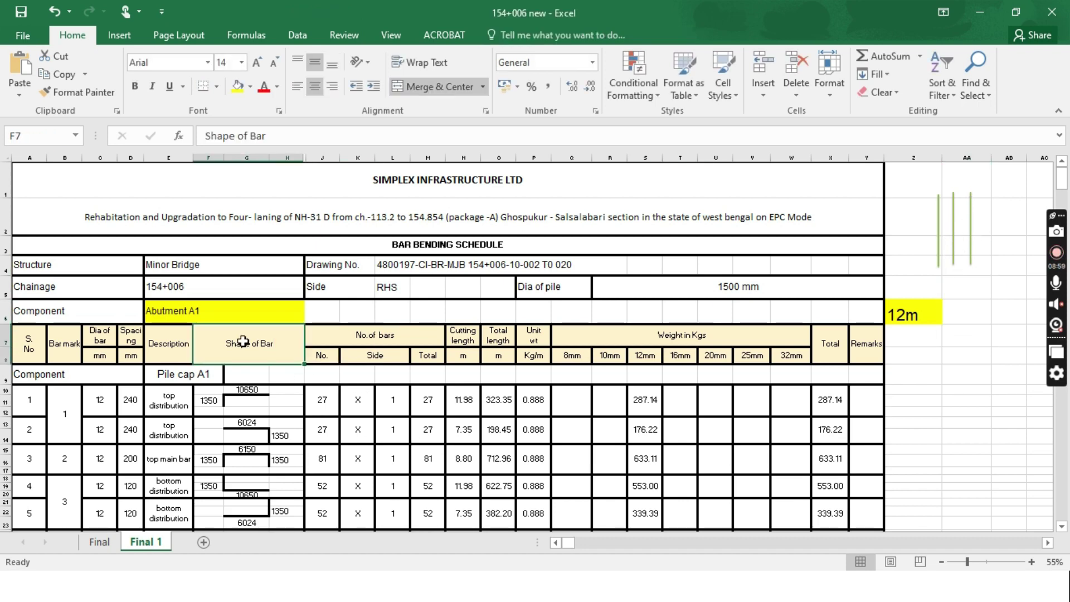
left_click(175, 353)
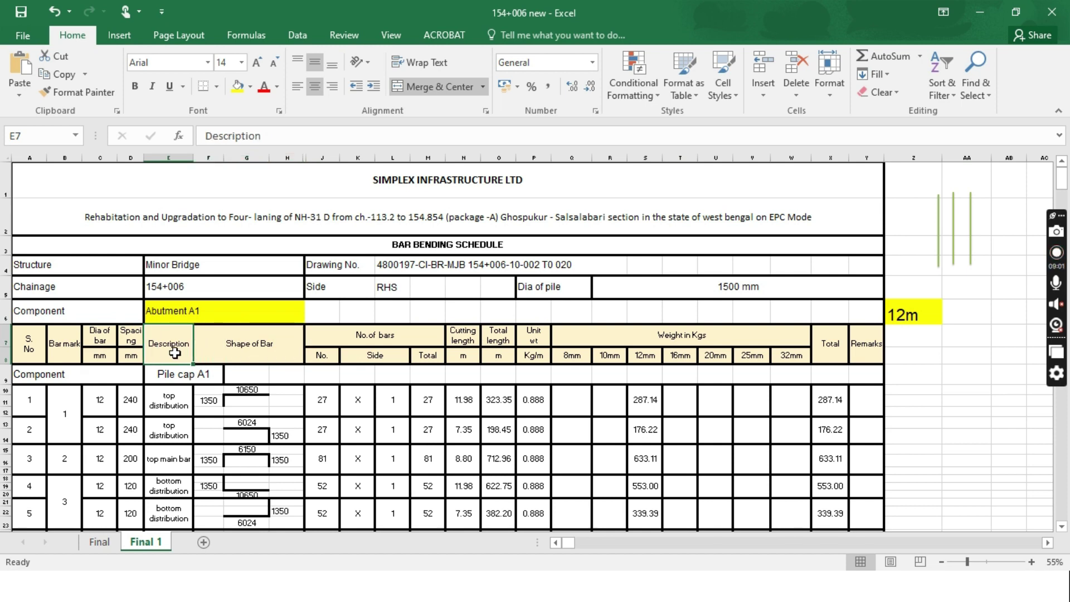
left_click(185, 401)
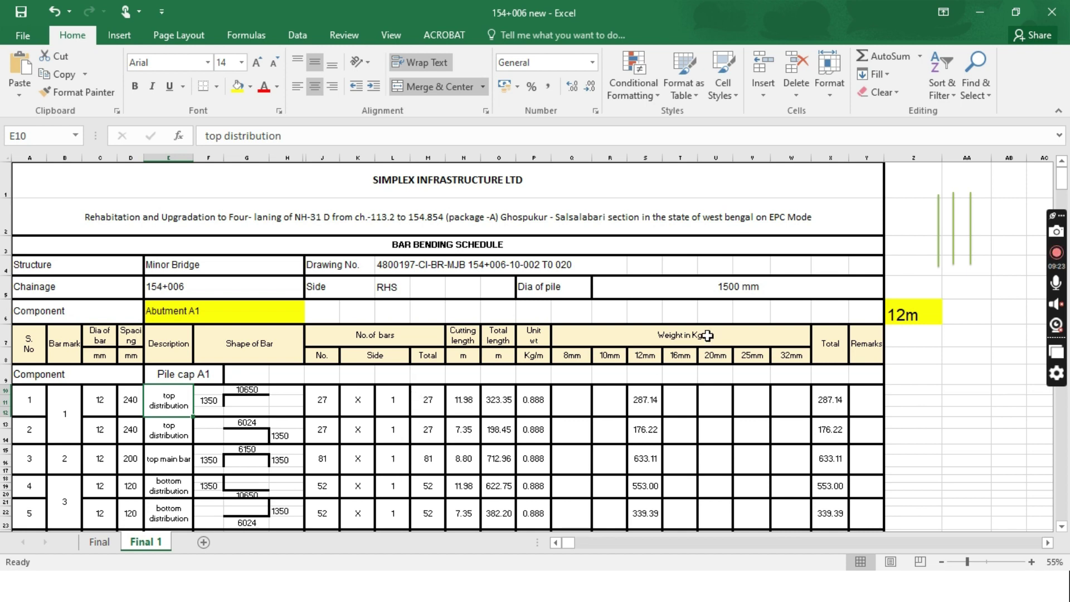
Examine the shape of bar heading, the number of bars headings for No., Side and Total, and the first bar's total count
left_click(278, 349)
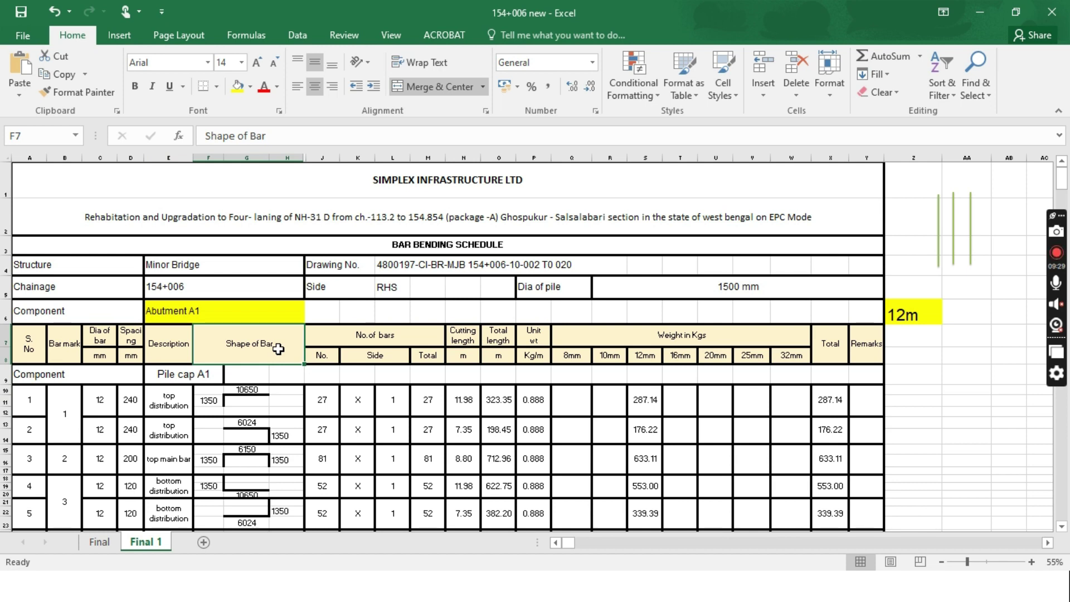
left_click(409, 336)
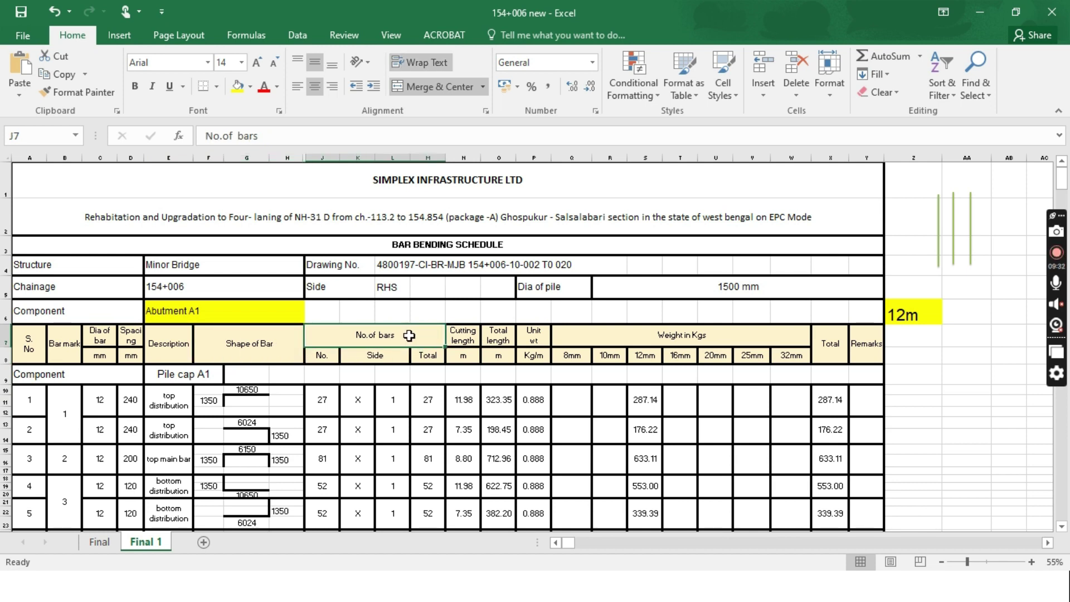
left_click(333, 359)
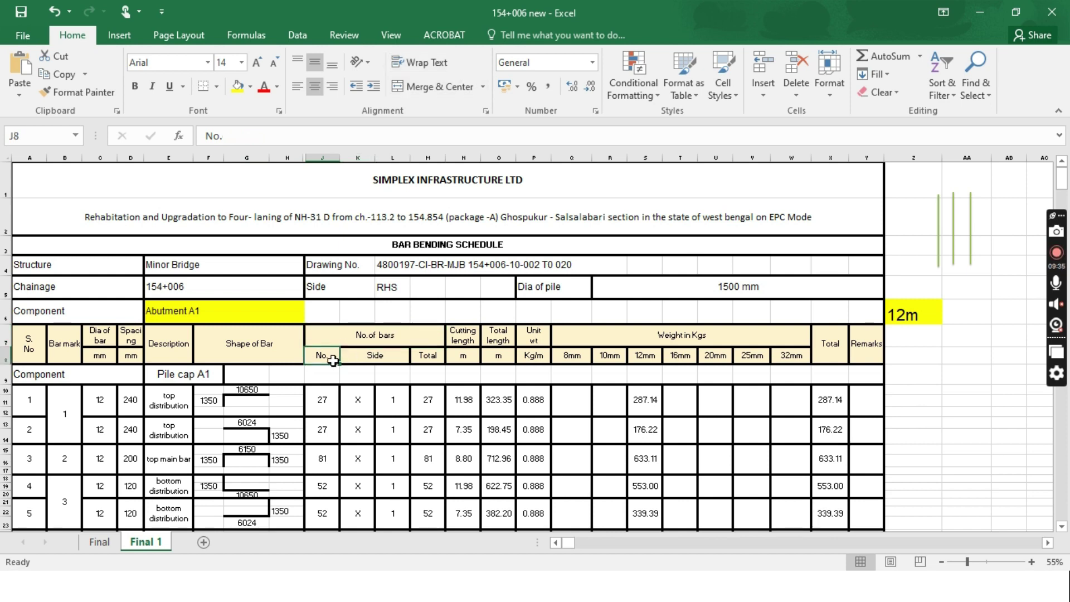
left_click(376, 360)
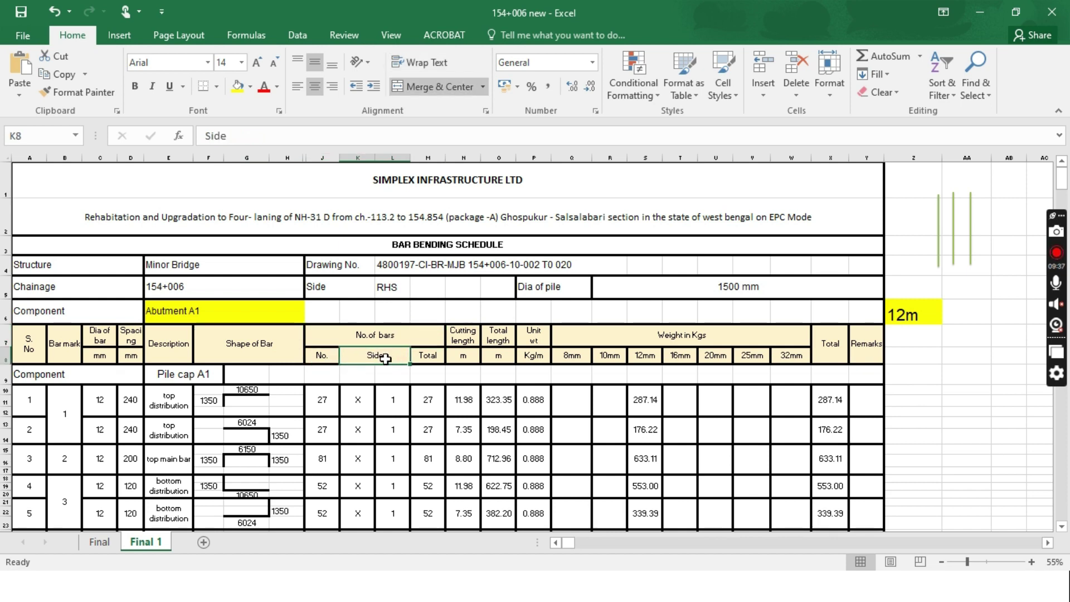
left_click(439, 360)
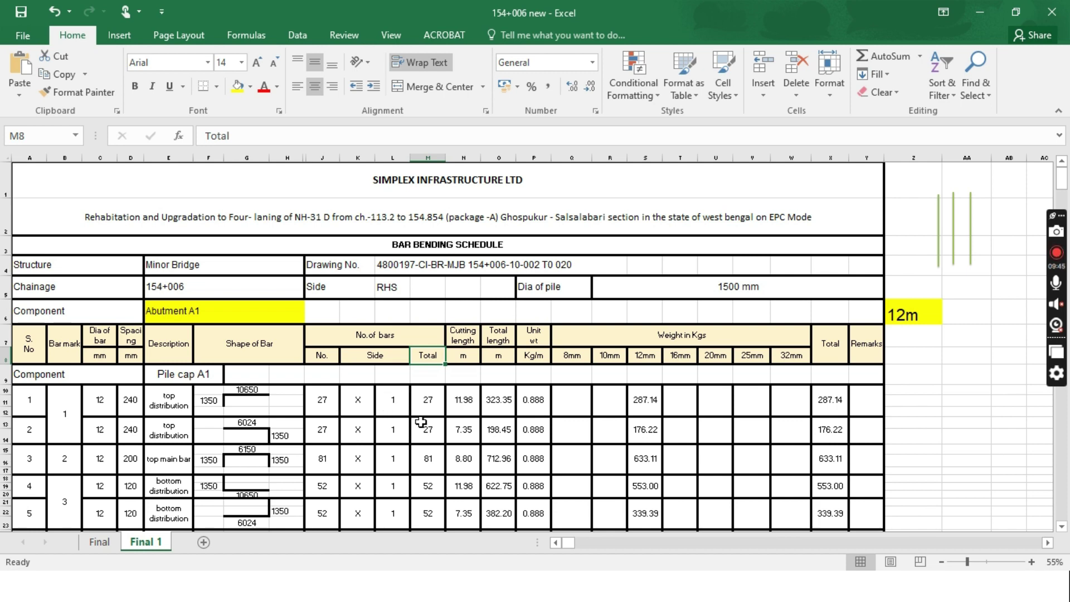
left_click(439, 410)
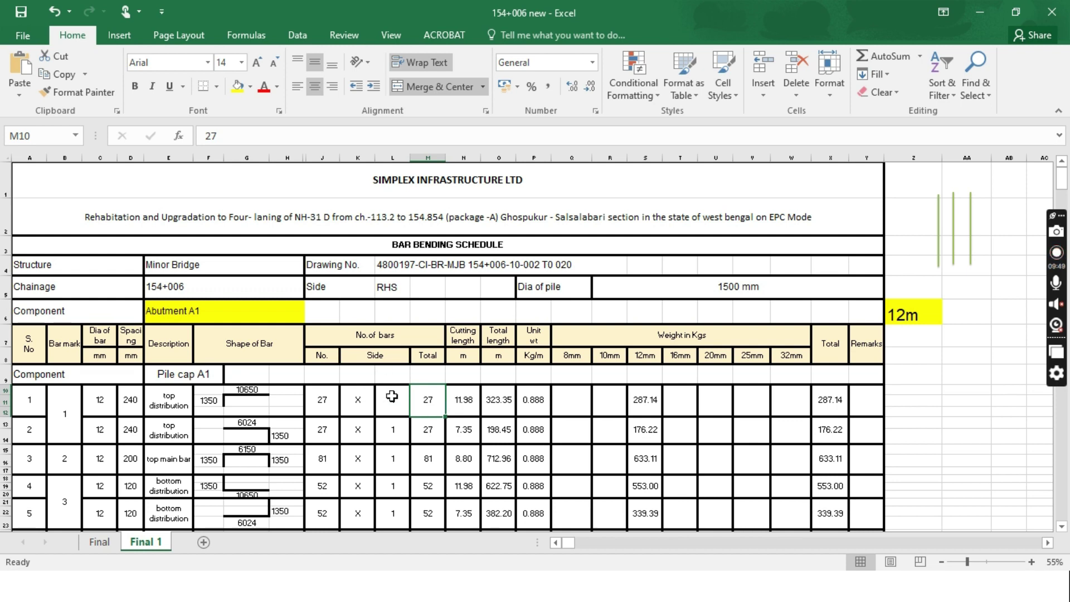
Examine the cutting length, total length and unit weight headings together with their units
left_click(471, 346)
left_click(464, 359)
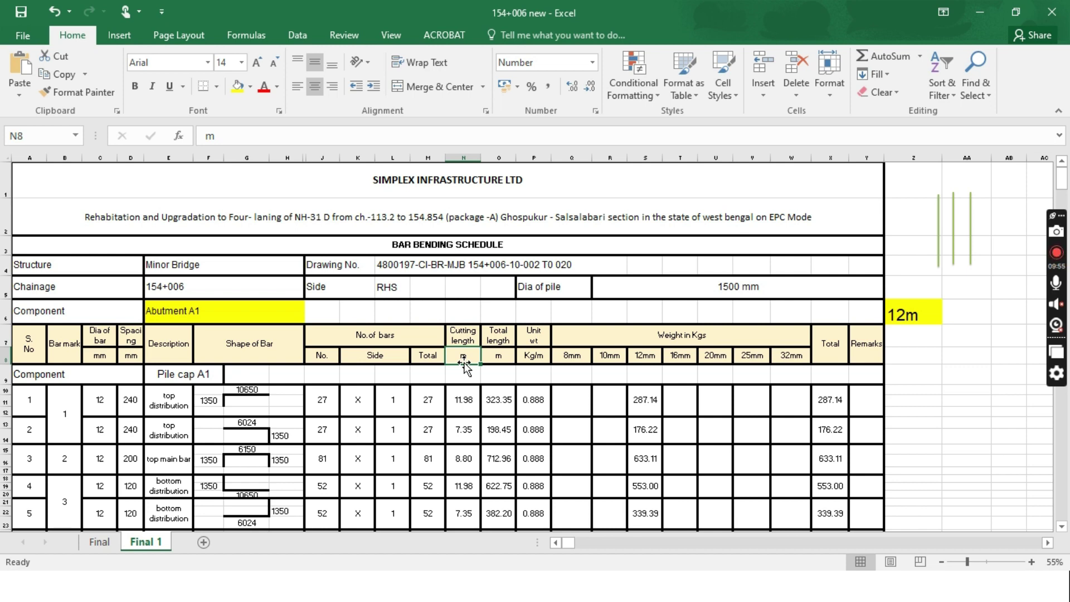
left_click(508, 340)
left_click(511, 369)
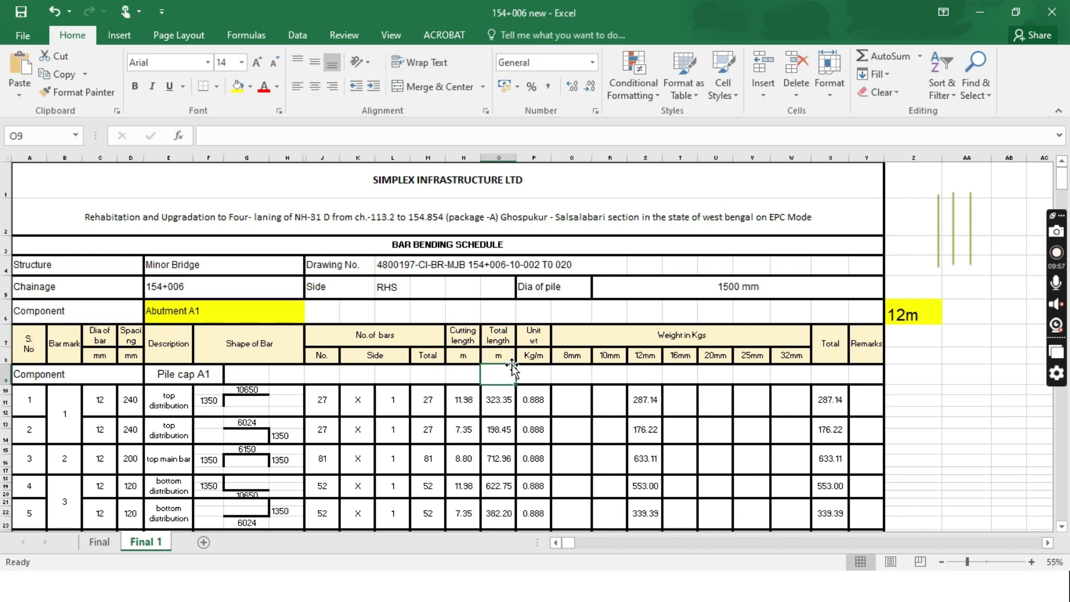
left_click(529, 341)
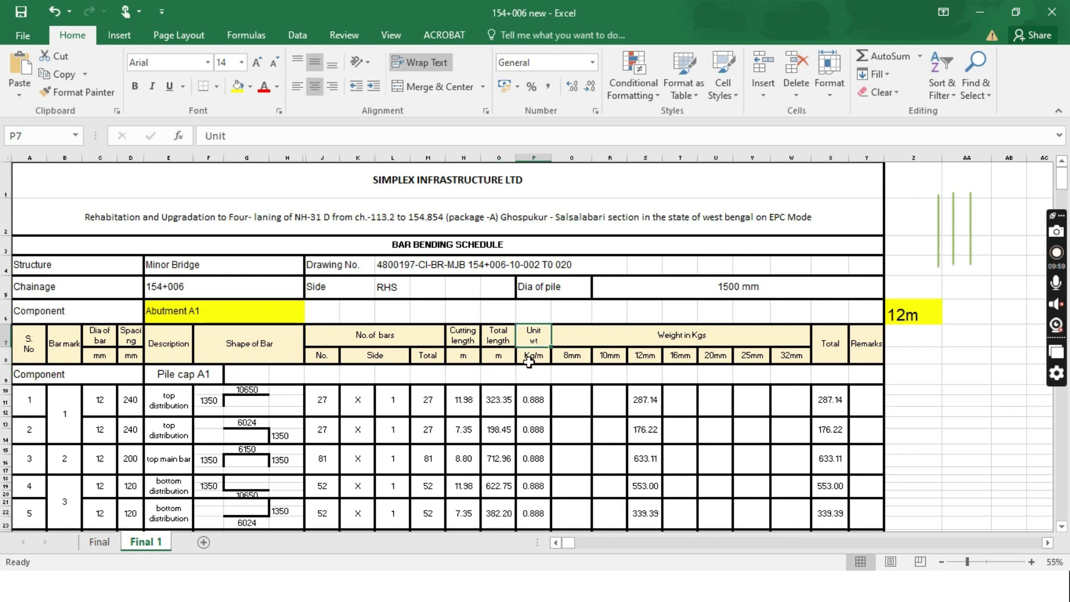
left_click(529, 361)
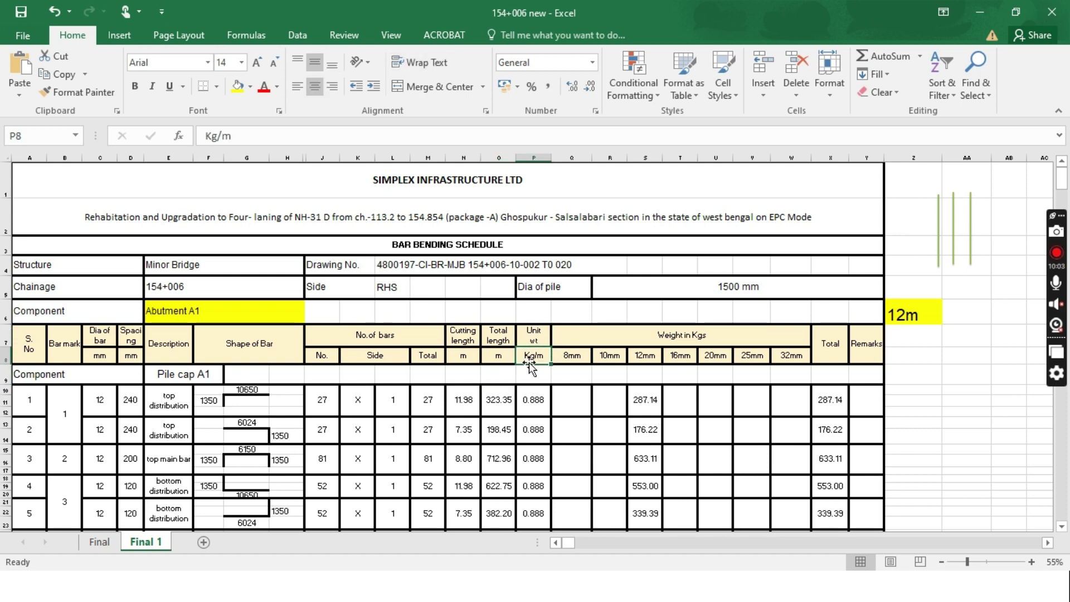
left_click(545, 337)
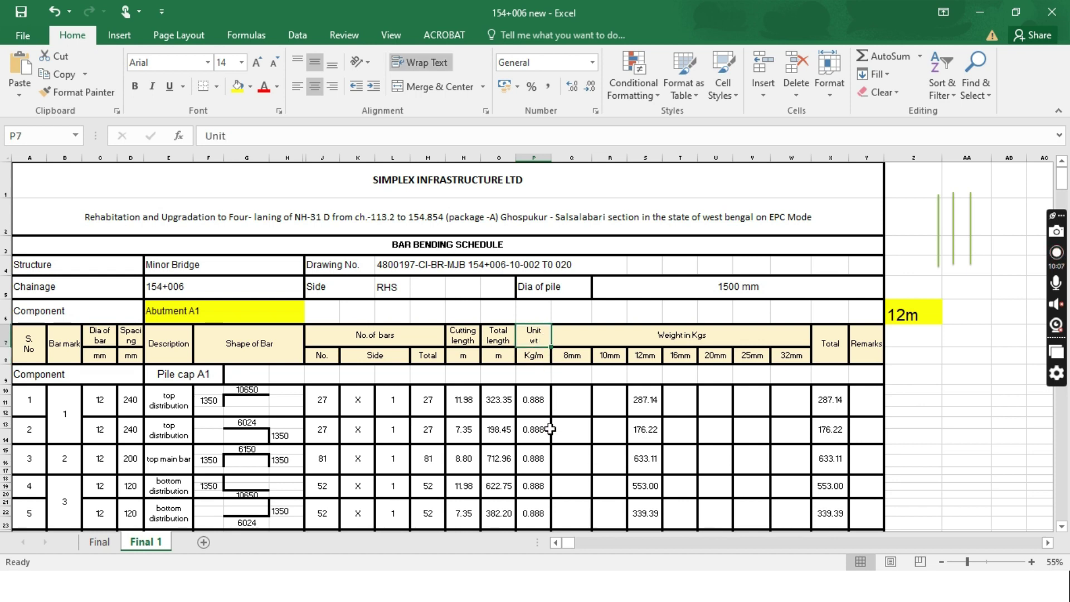
Examine the first bar's unit weight entry alongside its bar diameter
left_click(541, 399)
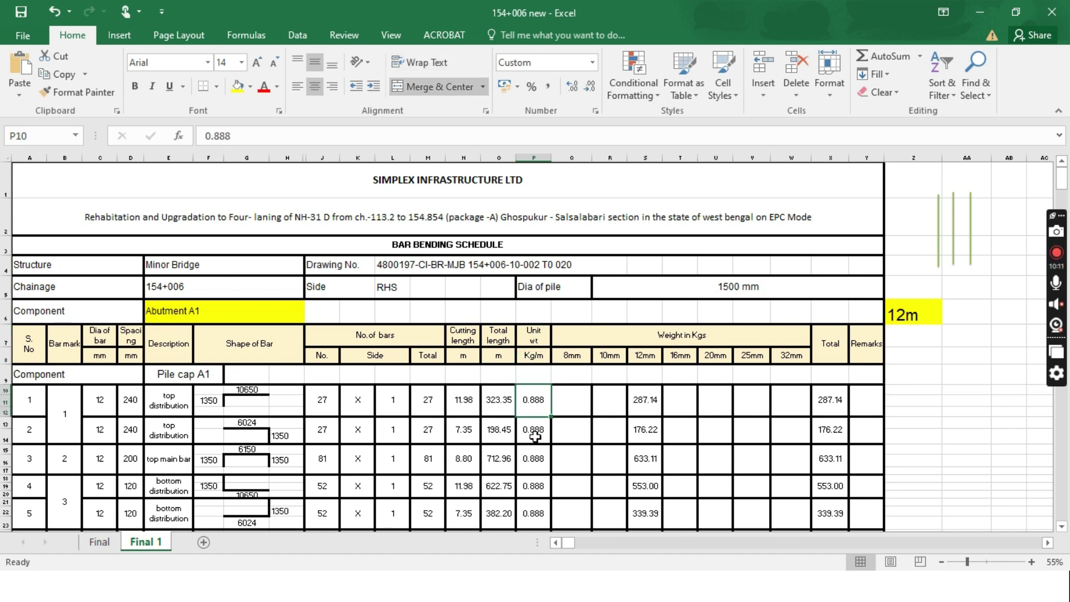
left_click(582, 409)
left_click(540, 399)
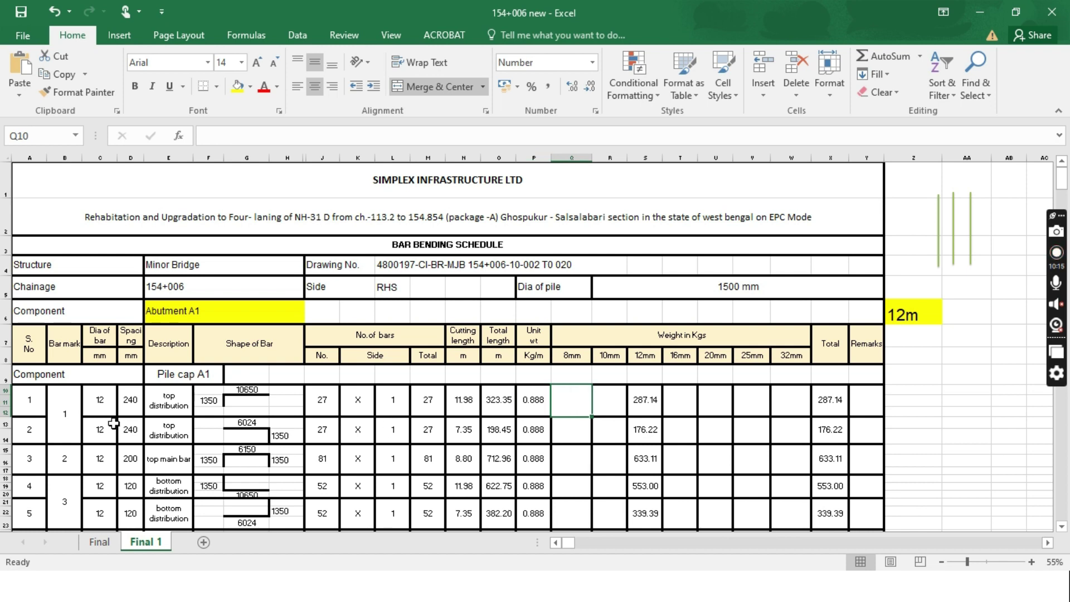
left_click(111, 397)
left_click(511, 401)
left_click(535, 402)
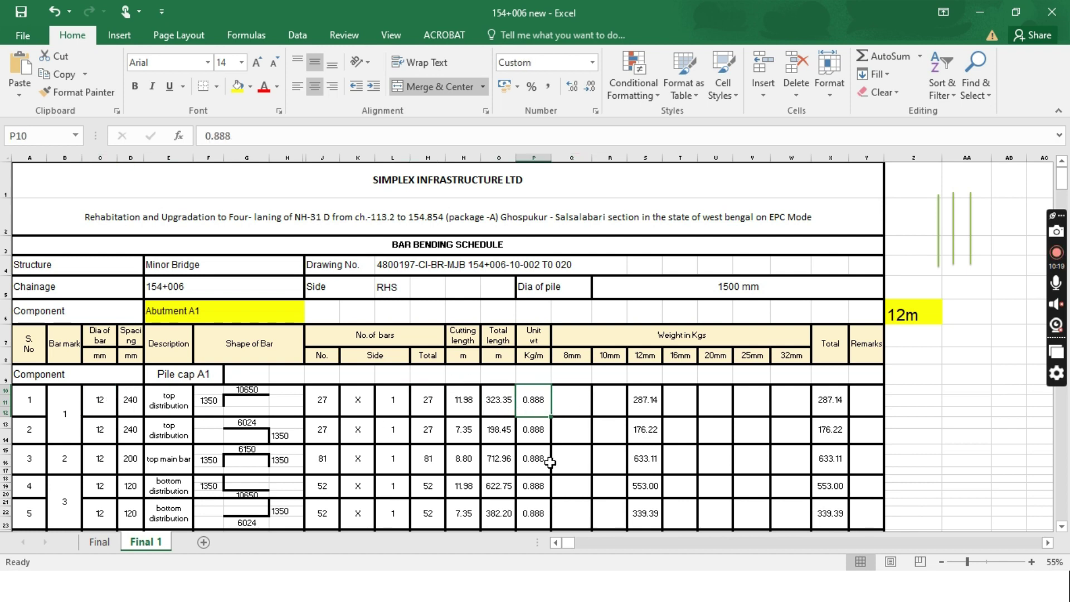
left_click(598, 407)
left_click(536, 395)
Examine the Weight in Kgs heading and the bar diameter subheadings beneath it
left_click(607, 333)
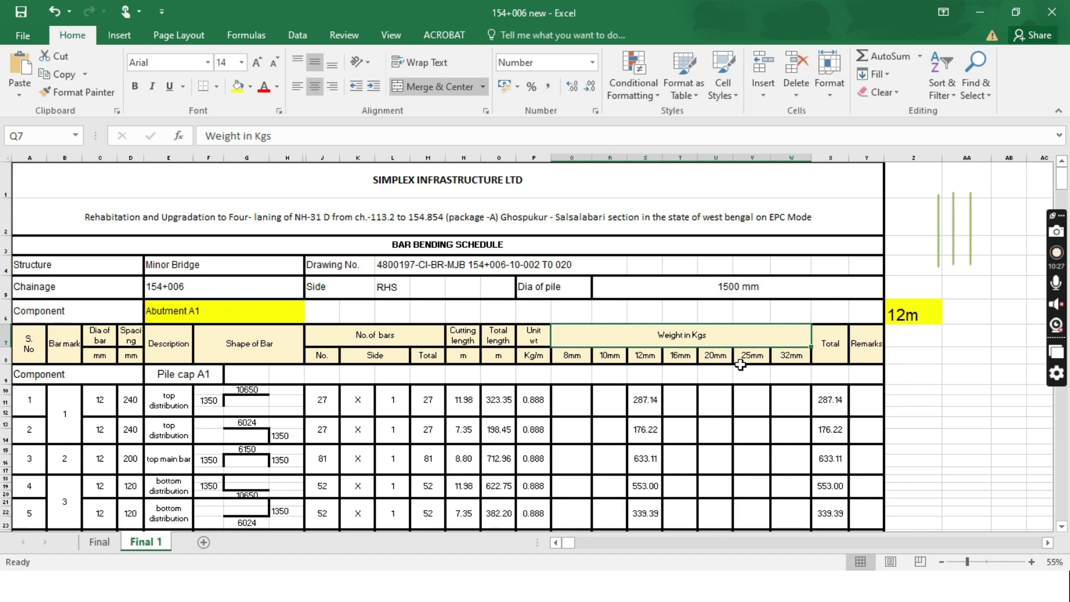
left_click(585, 356)
left_click(609, 355)
left_click(674, 356)
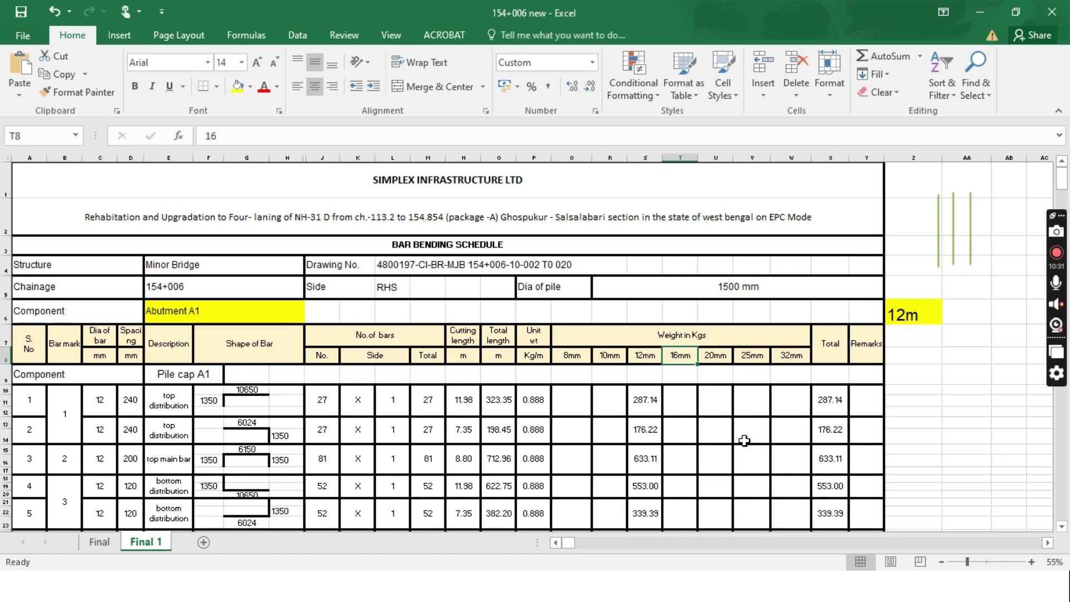
Examine the first bar's weight in the 12mm column and the blank cells under the other diameters
left_click(646, 410)
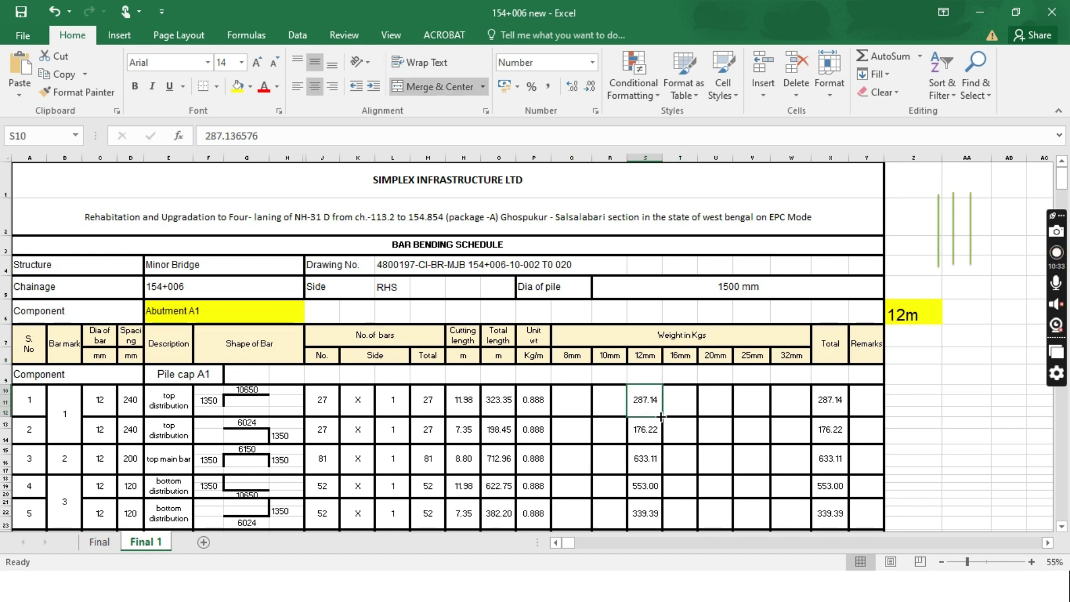
left_click(688, 400)
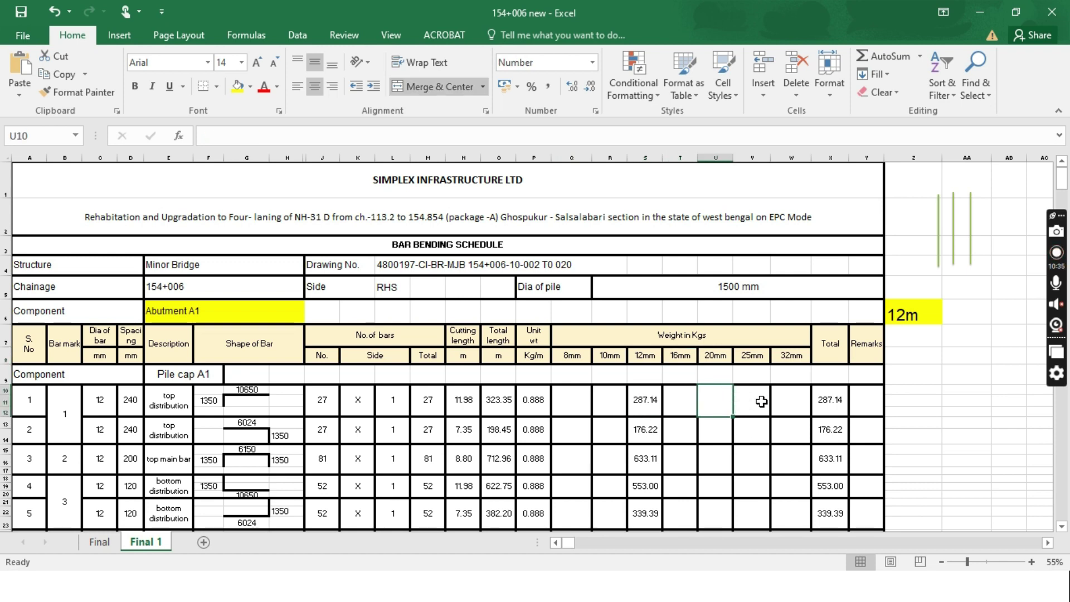
left_click(675, 454)
left_click(649, 400)
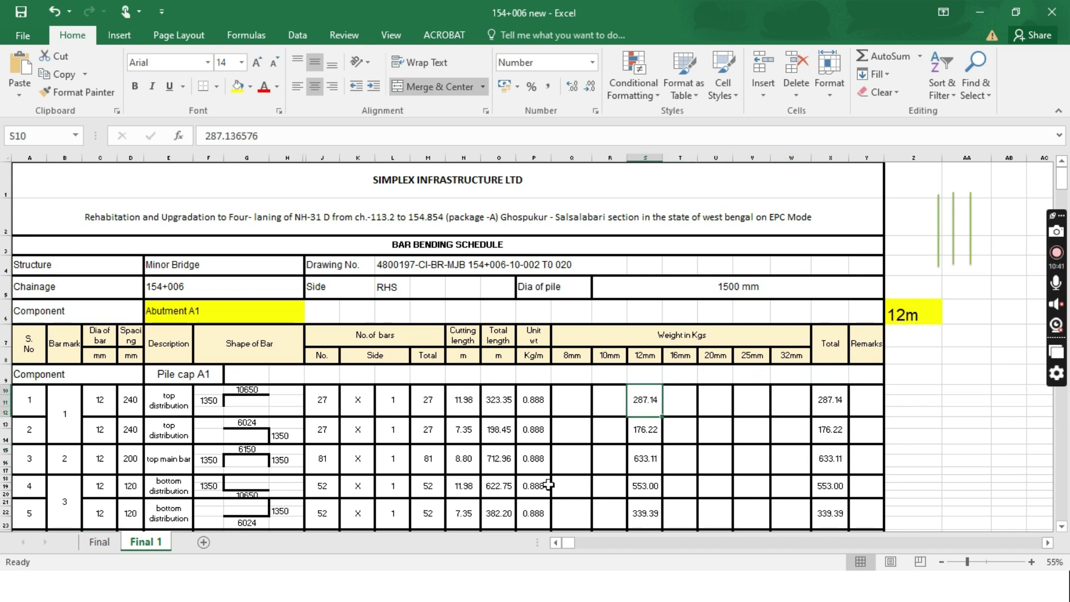
left_click(565, 410)
left_click(613, 400)
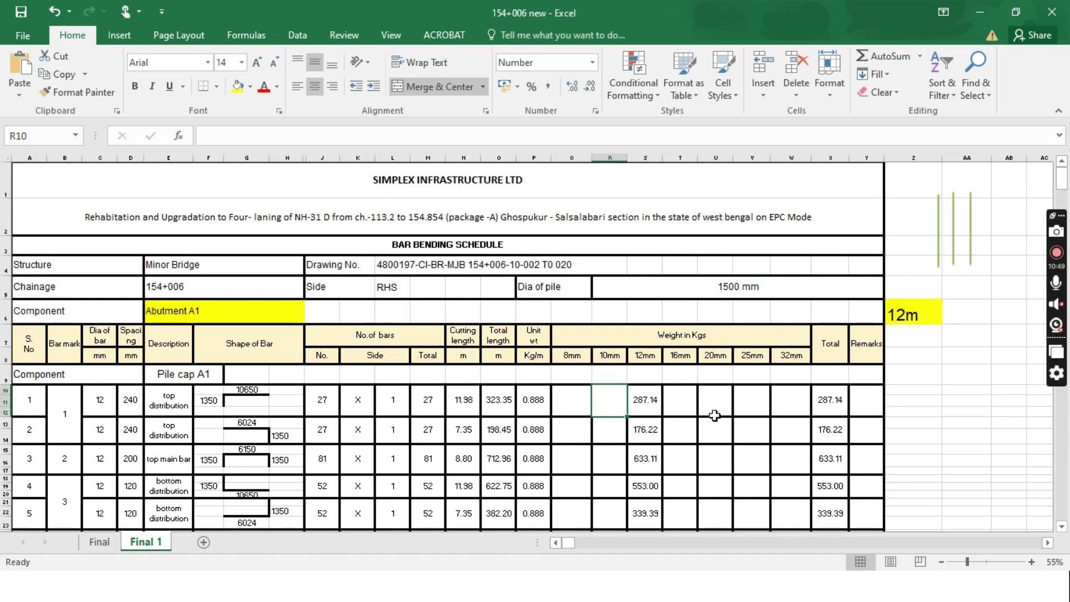
left_click(763, 423)
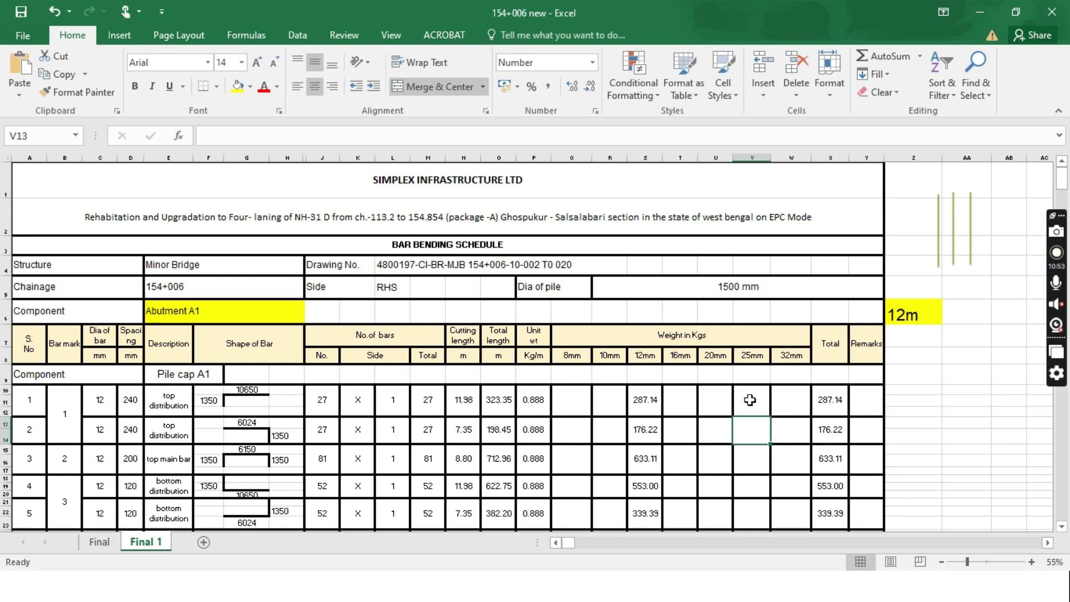
Examine the Total weight column and the first bar's total in relation to the weight columns and its diameter
left_click(824, 360)
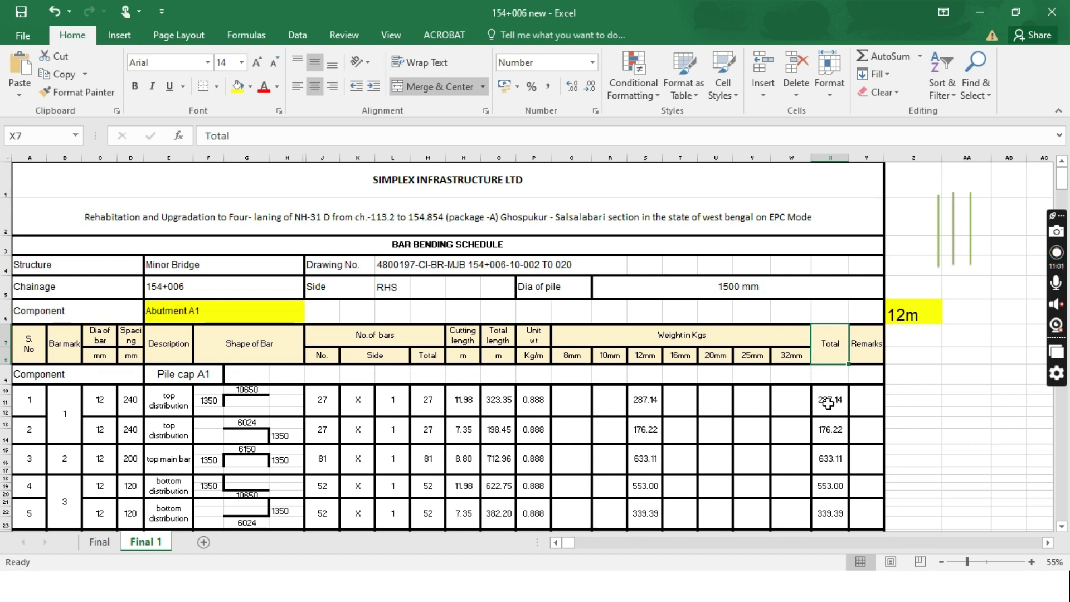
left_click(691, 341)
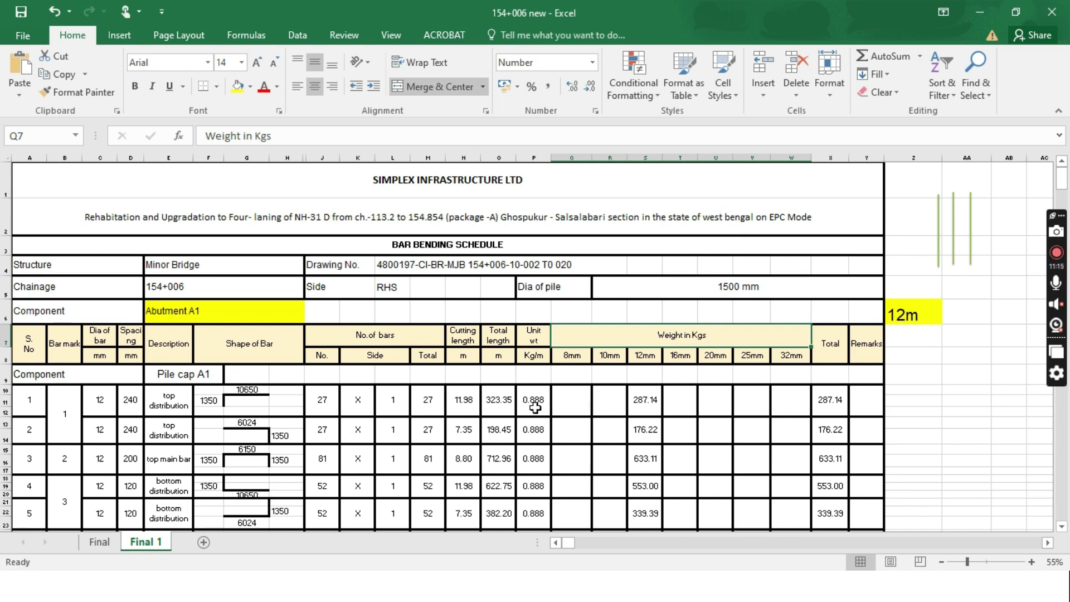
left_click(829, 406)
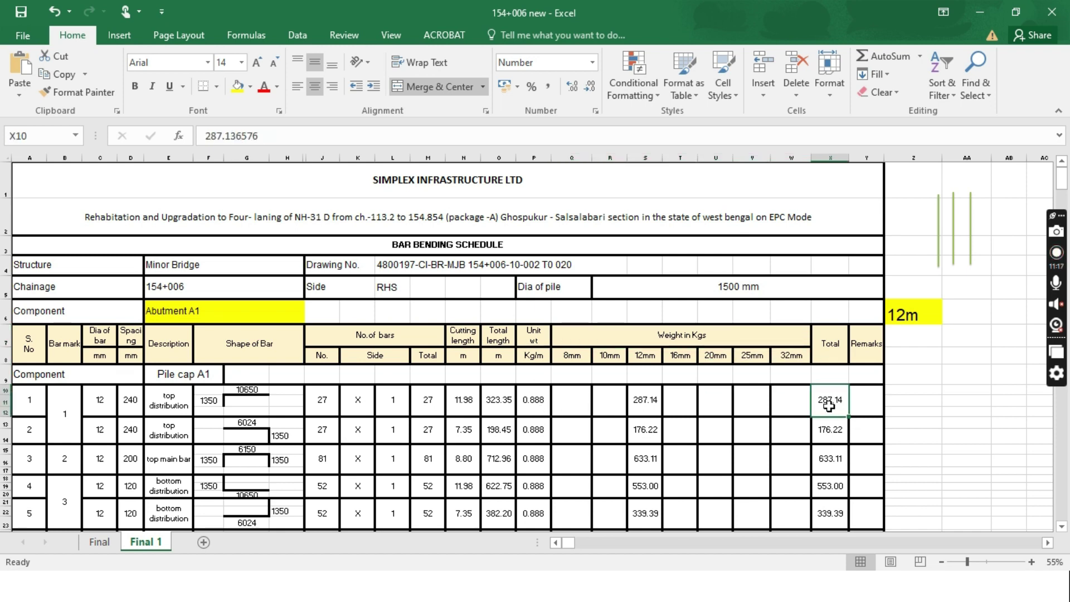
left_click(974, 359)
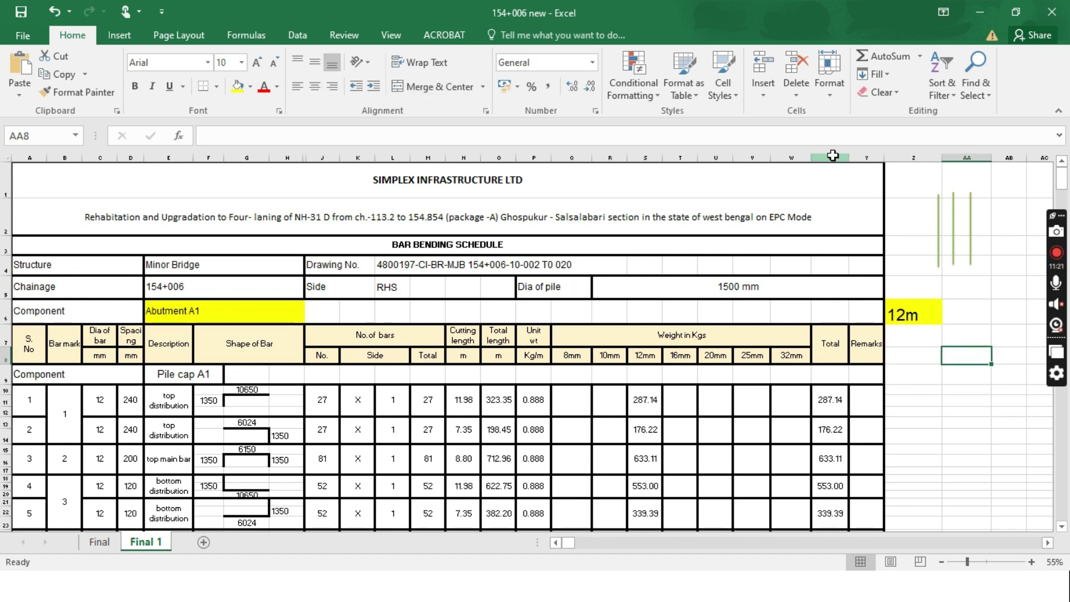
left_click(97, 392)
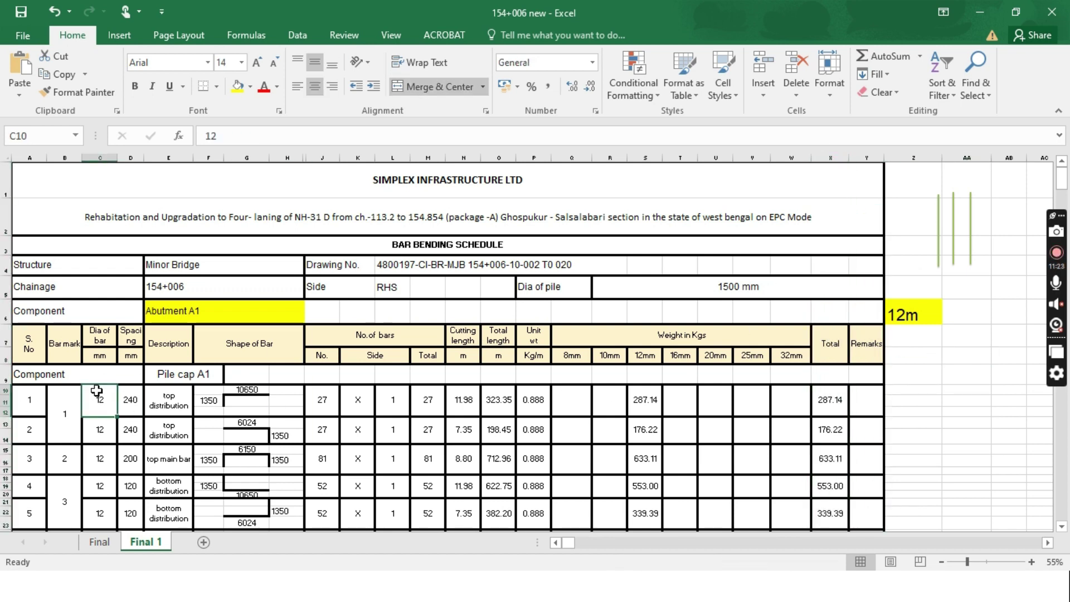
left_click(830, 157)
left_click(993, 368)
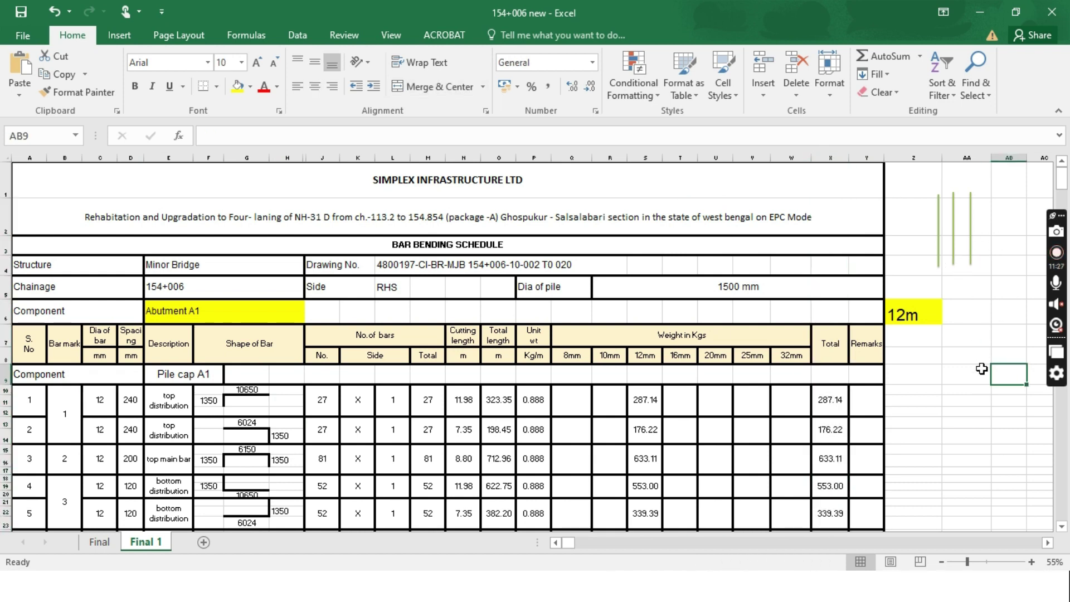
left_click(975, 463)
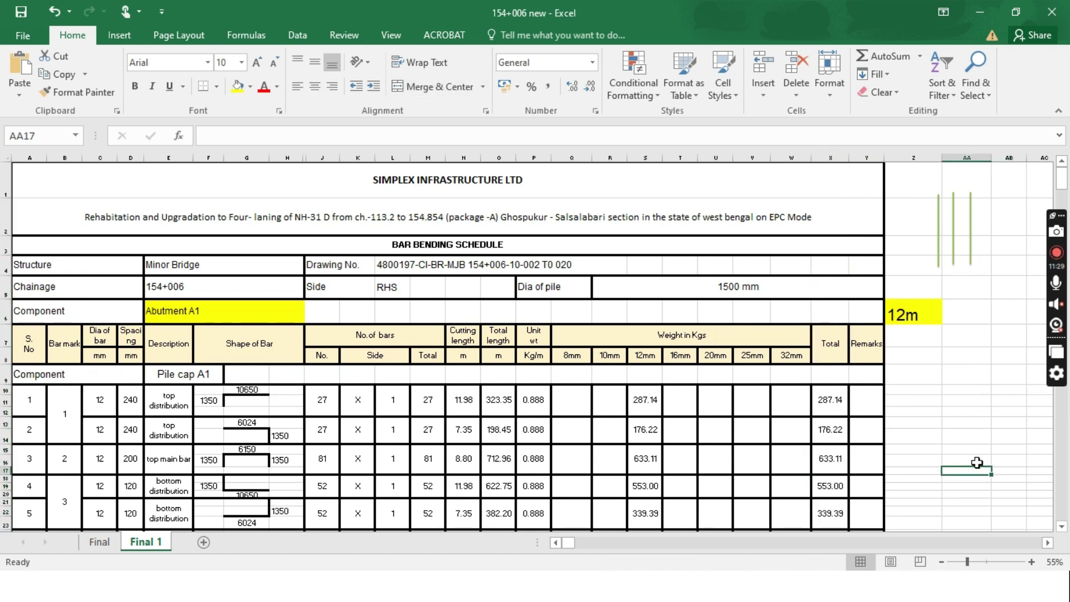
Examine the pile cap A1 bar rows, focusing on the serial numbers and shared bar mark of the first two bars
scroll(300, 416, "down", 3)
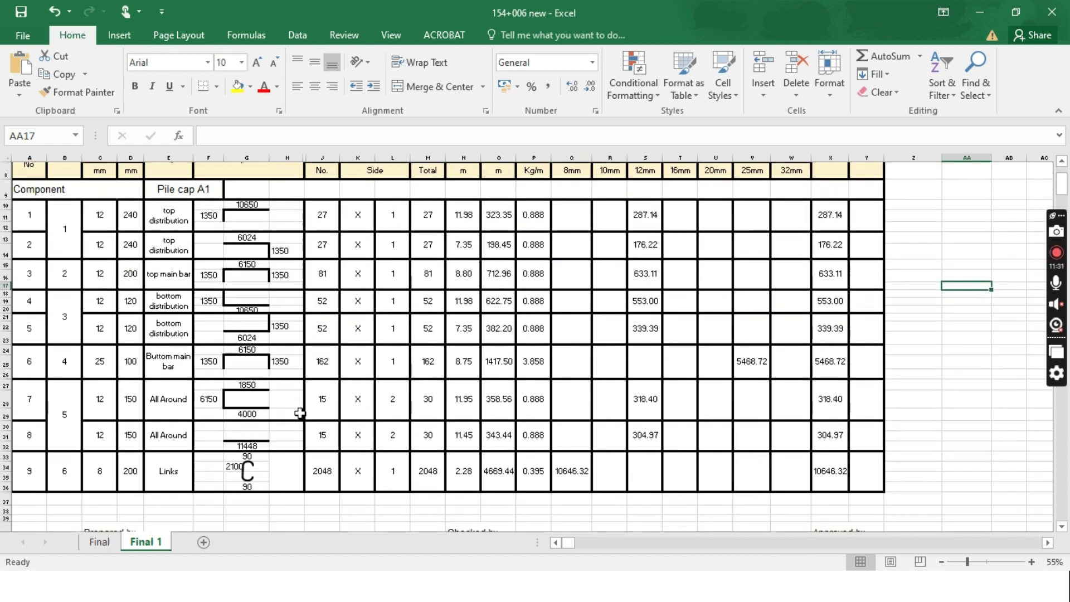
scroll(303, 418, "up", 3)
scroll(155, 462, "up", 1)
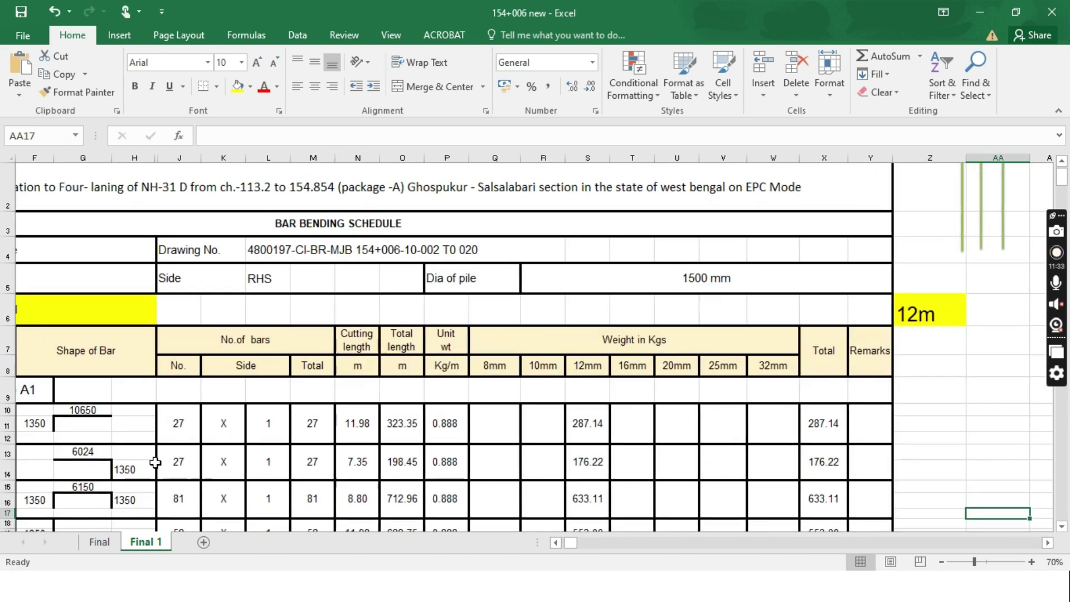
left_click_drag(574, 543, 535, 541)
scroll(479, 355, "down", 3)
scroll(479, 355, "up", 3)
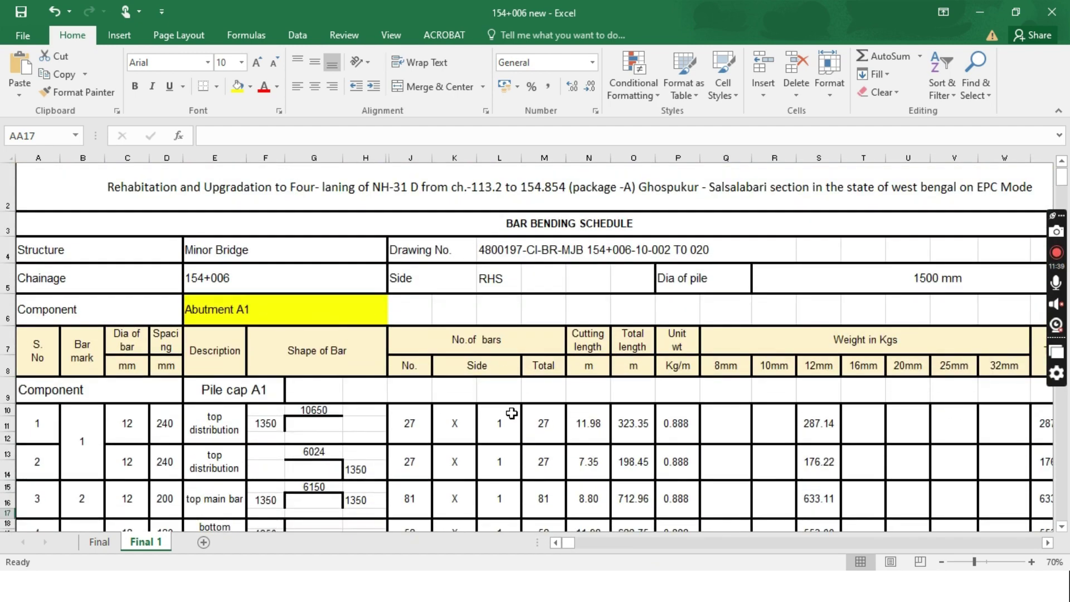
left_click(39, 430)
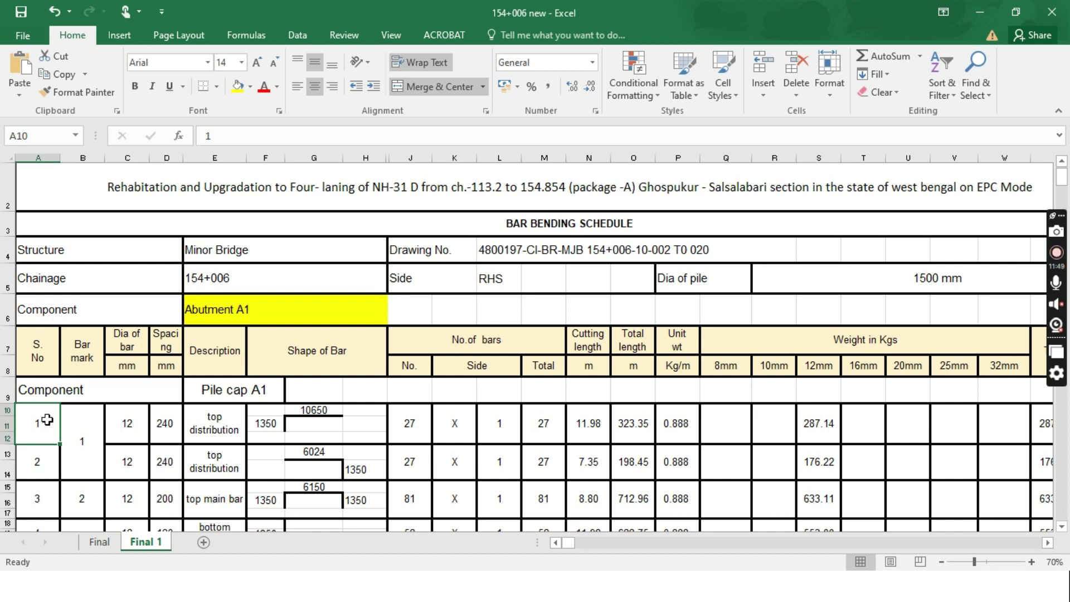
left_click_drag(34, 445, 74, 456)
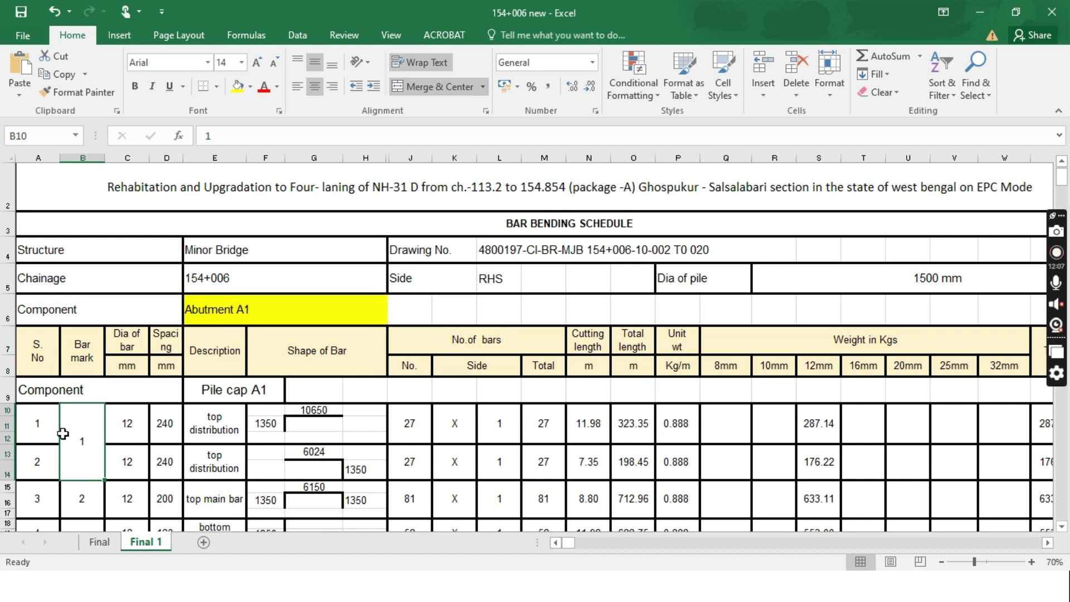
left_click(46, 425)
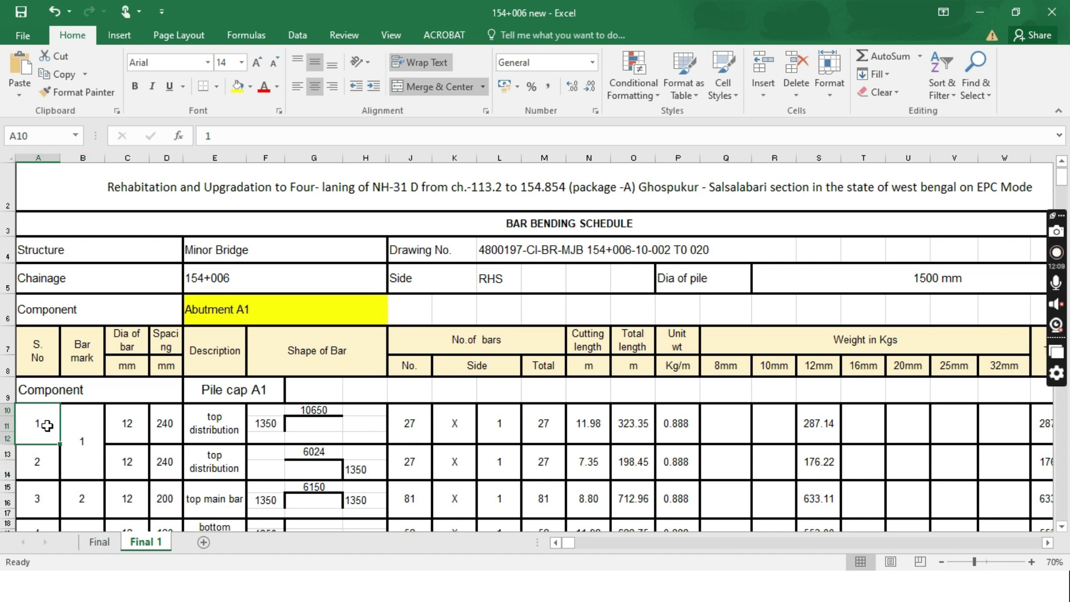
left_click(45, 460)
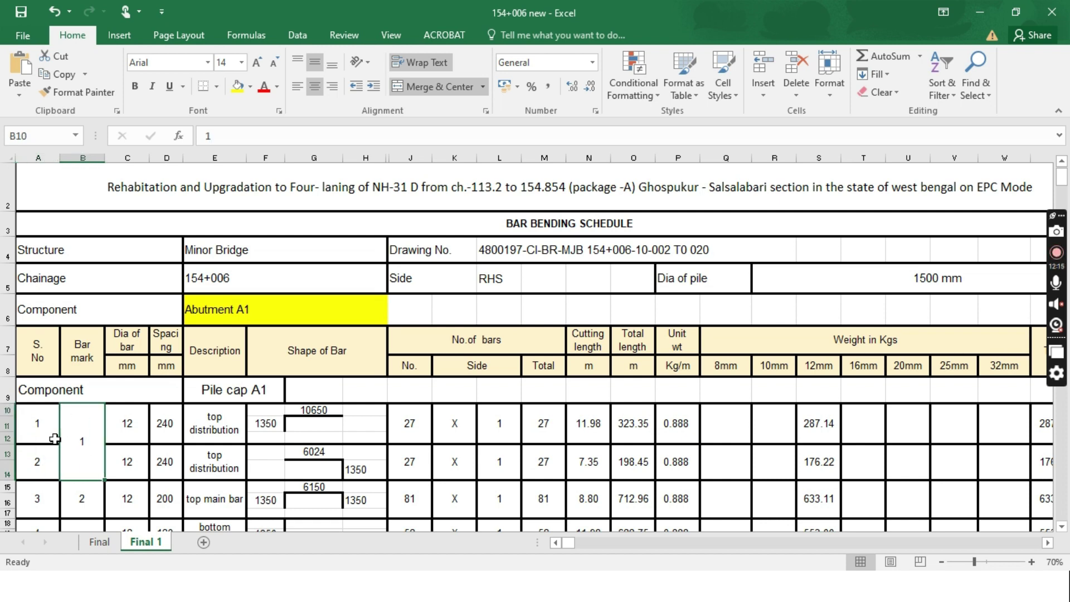
Examine the serial numbers, bar diameters, spacing and descriptions of the first two pile cap A1 bars
left_click(35, 425)
left_click(36, 465)
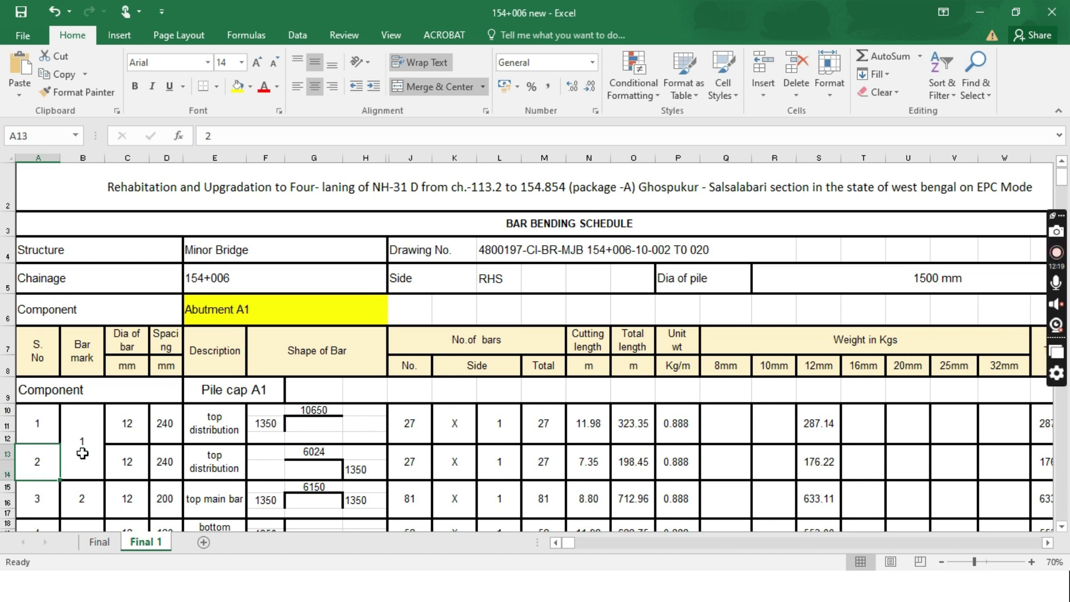
left_click(129, 431)
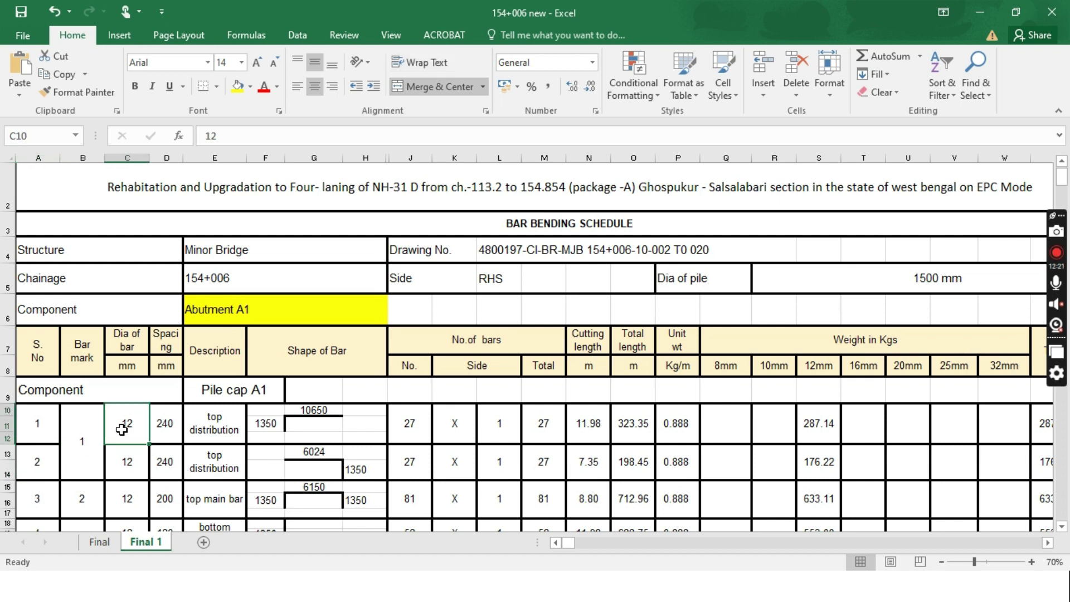
left_click(172, 431)
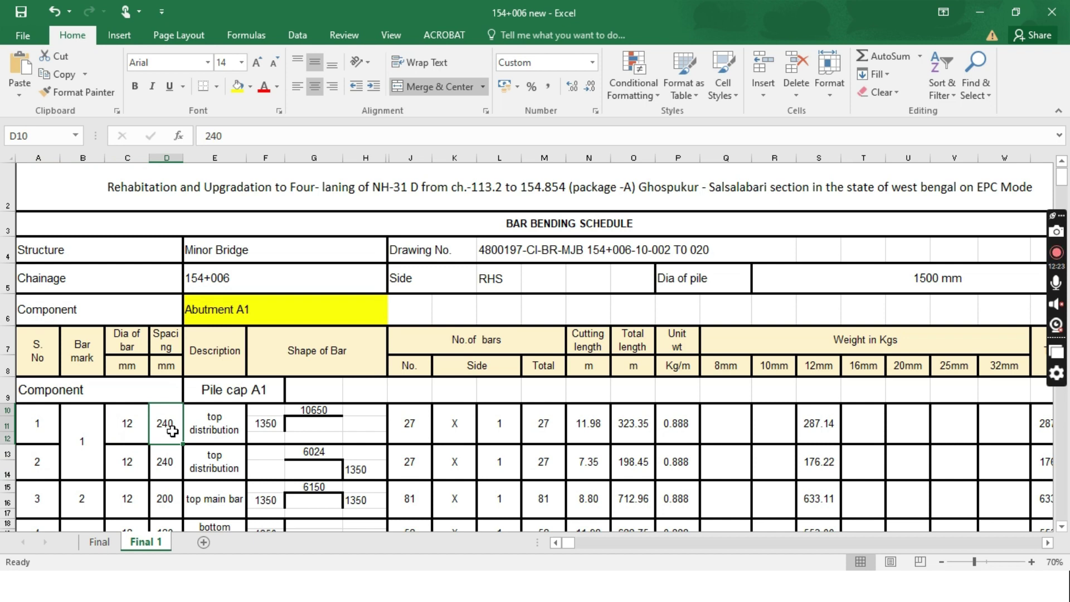
left_click(169, 471)
left_click(143, 451)
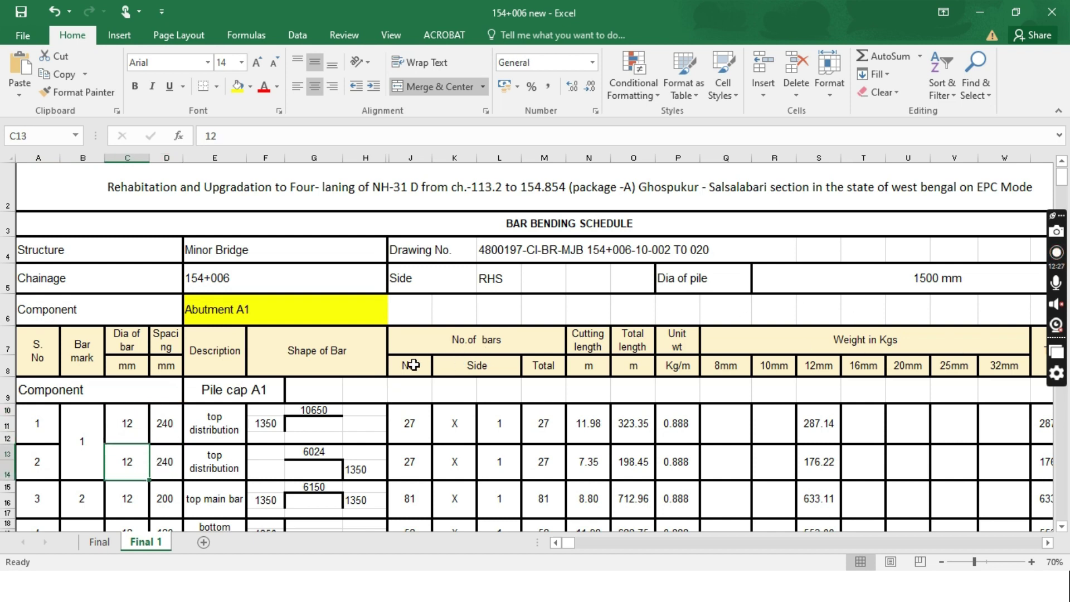
left_click(219, 432)
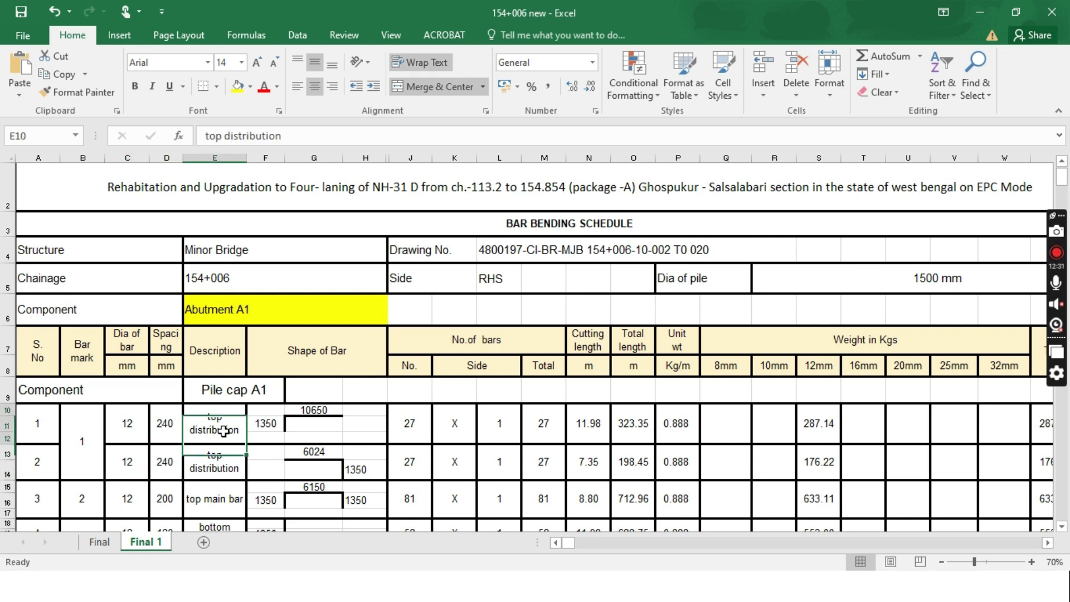
left_click(222, 468)
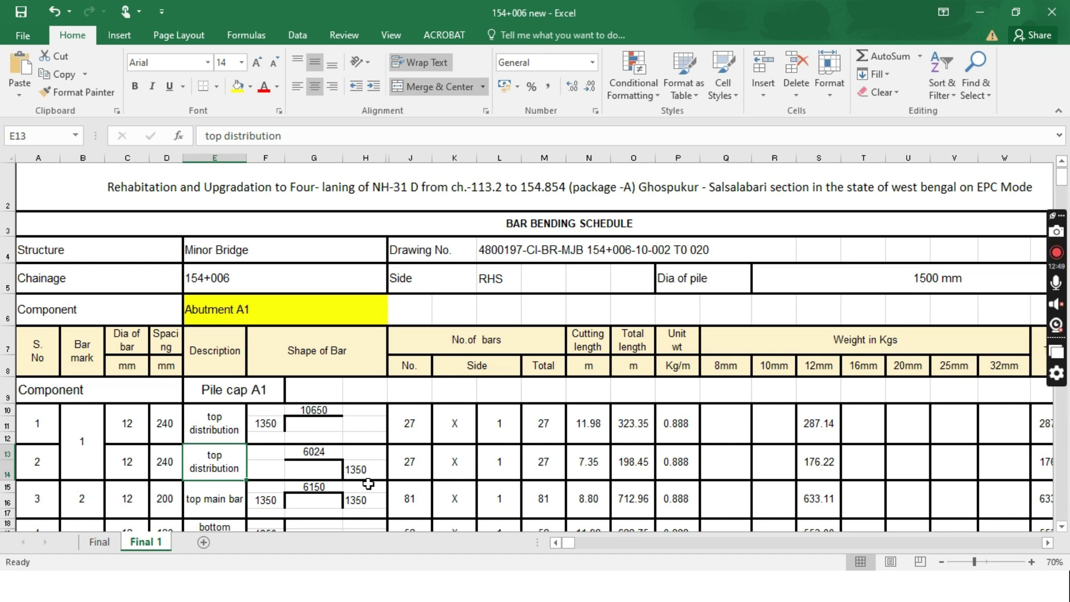
Compare the bar shapes of the first two top distribution bars, including their bent legs and straight lengths
left_click(340, 465)
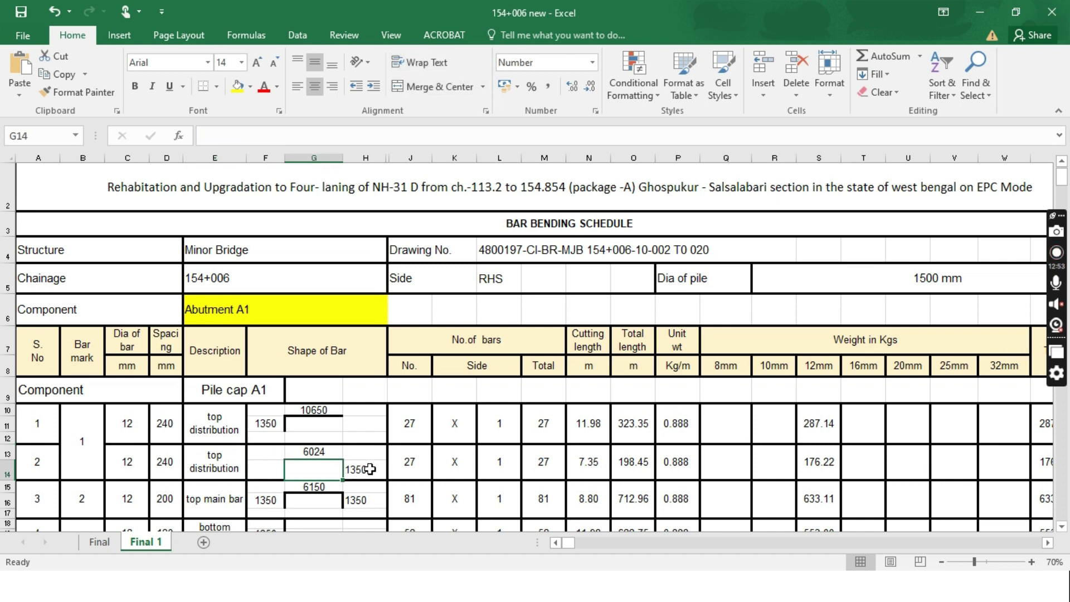
left_click(360, 424)
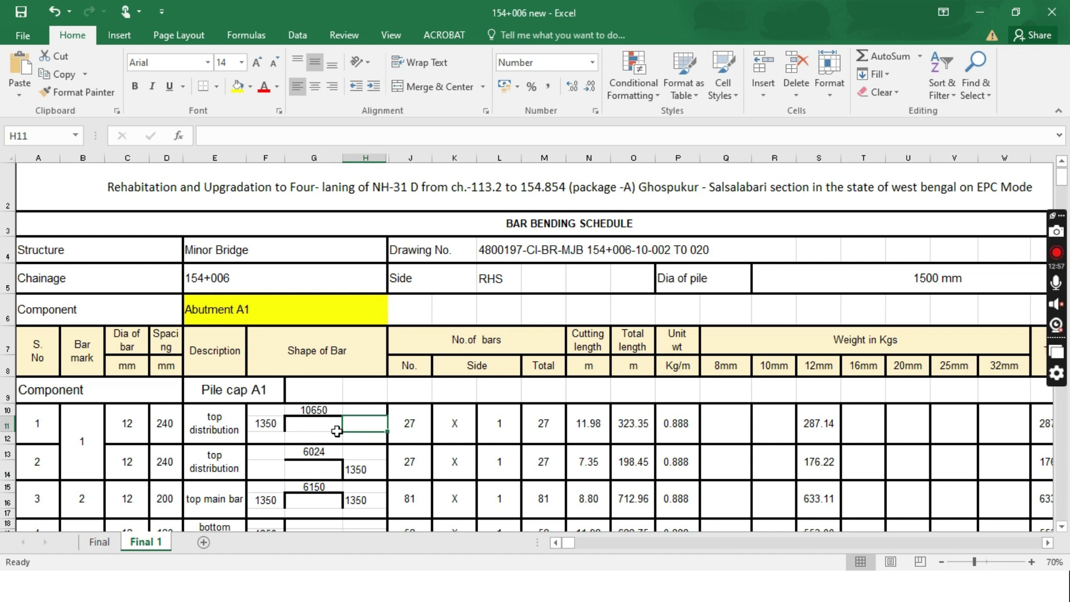
left_click(269, 426)
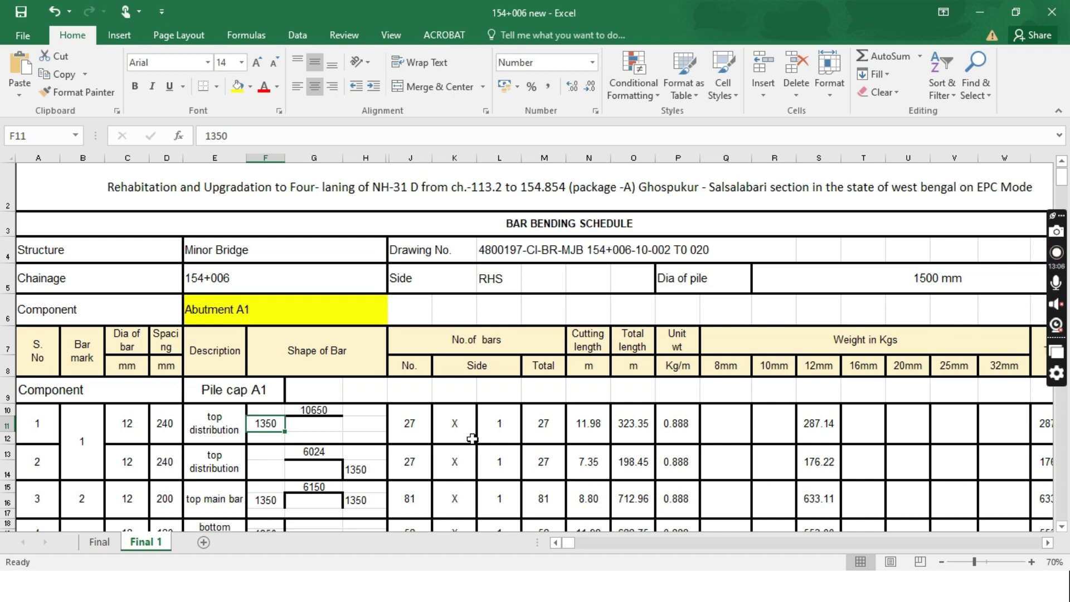
left_click(345, 427)
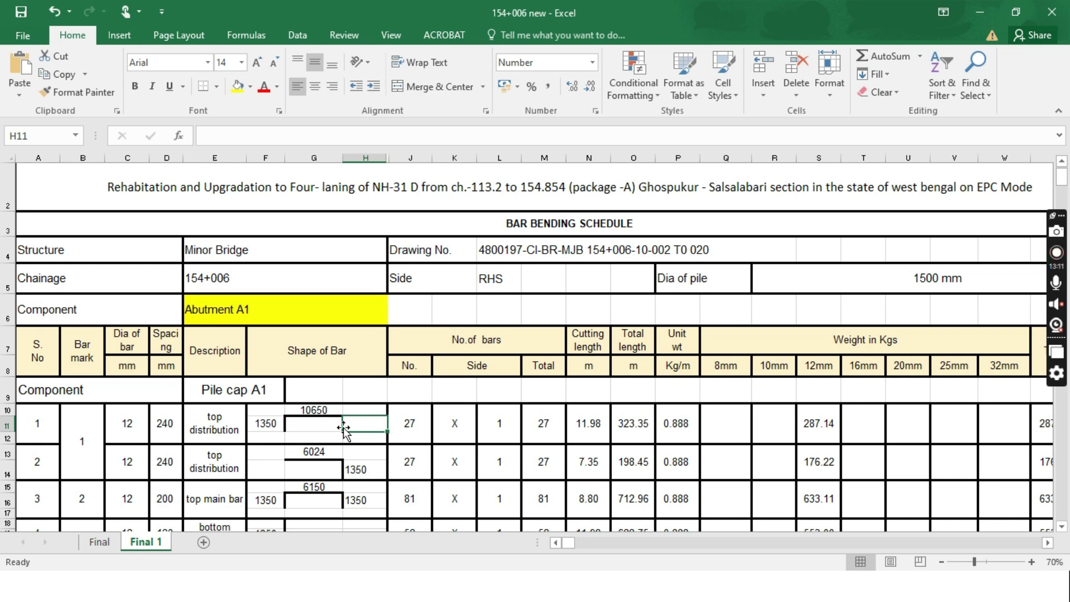
left_click(277, 415)
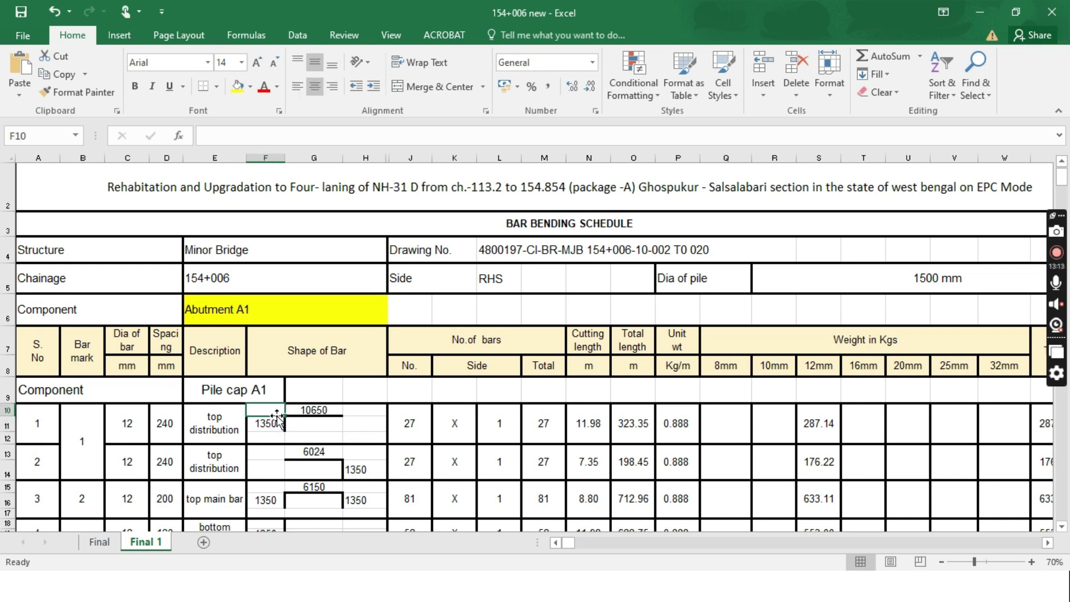
left_click(297, 410)
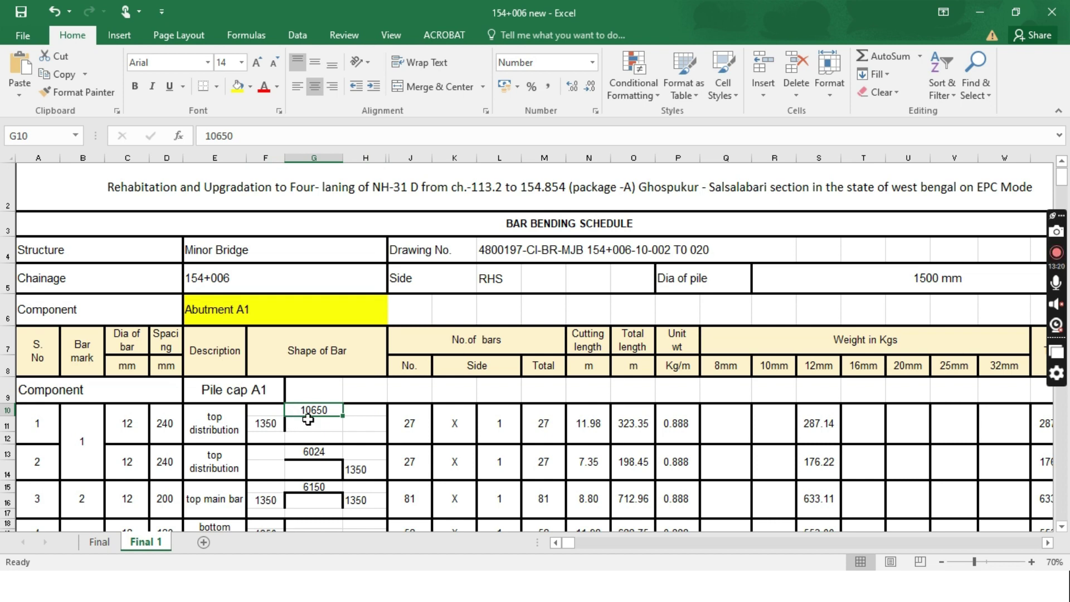
left_click(348, 470)
left_click(331, 453)
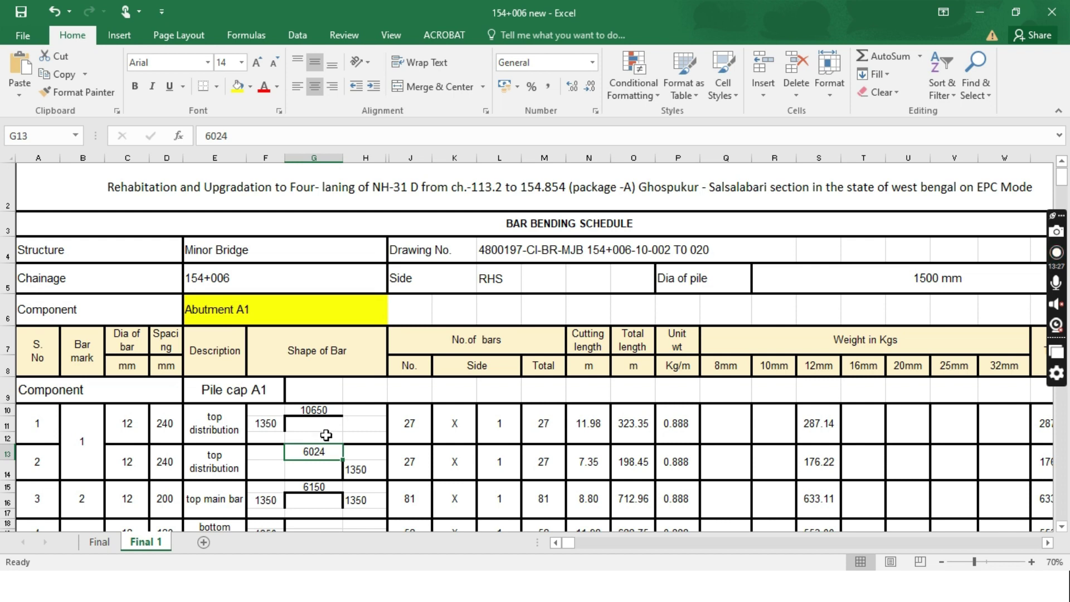
left_click(331, 469)
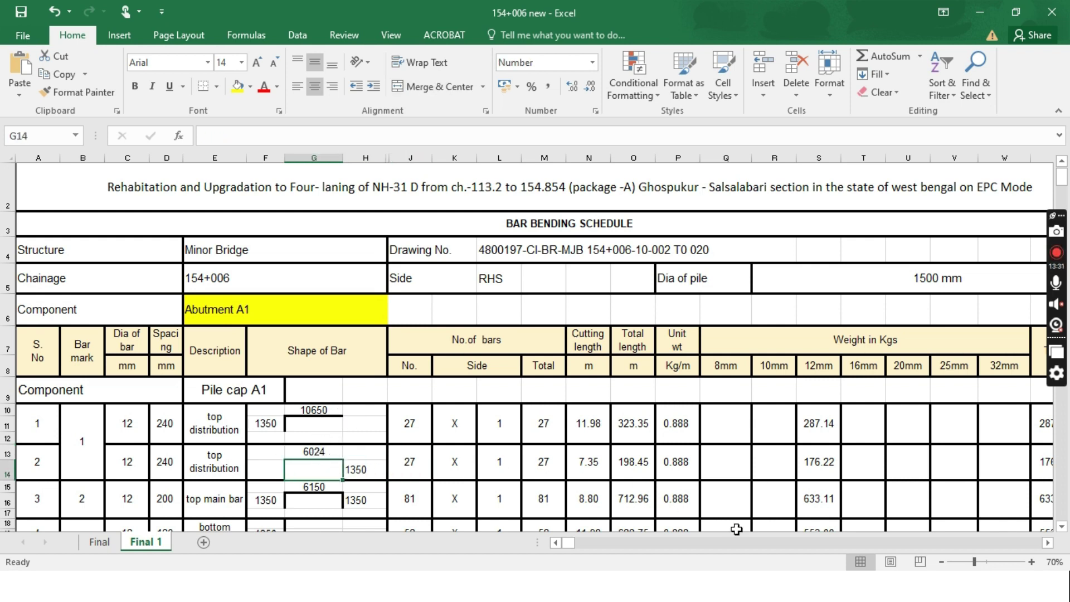
Move the loose green line beside the schedule, near the 12m cell, so its upper end overlaps the neighbouring line's lower end
left_click(1045, 544)
left_click(1045, 544)
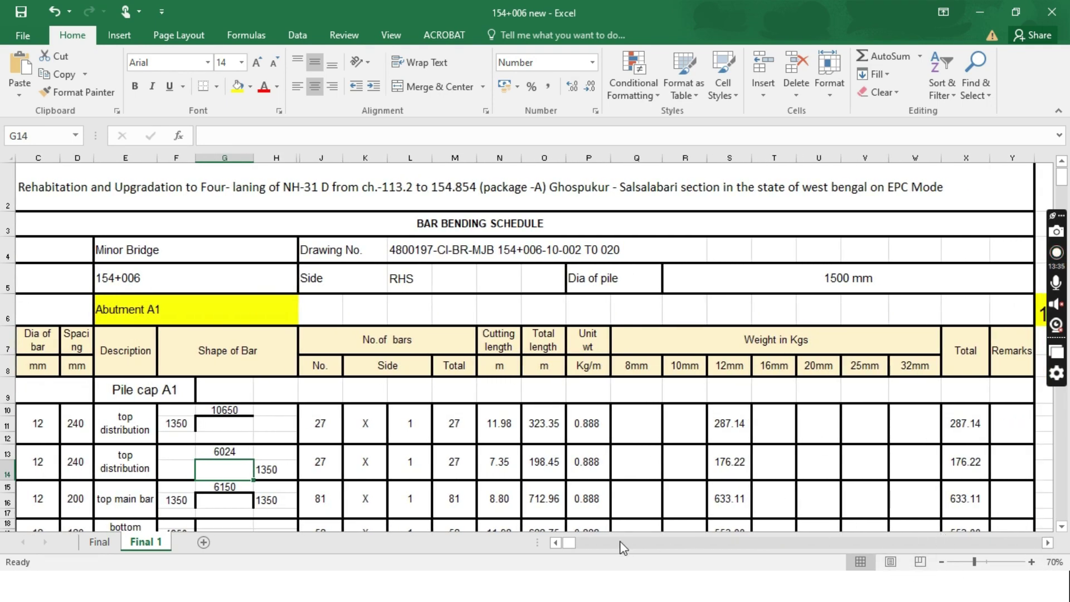
mouse_move(574, 543)
left_mouse_down()
mouse_move(592, 544)
mouse_move(576, 545)
left_mouse_up()
left_click(884, 229)
mouse_move(883, 229)
left_mouse_down()
mouse_move(912, 282)
mouse_move(910, 330)
mouse_move(905, 313)
mouse_move(924, 293)
mouse_move(911, 291)
left_mouse_up()
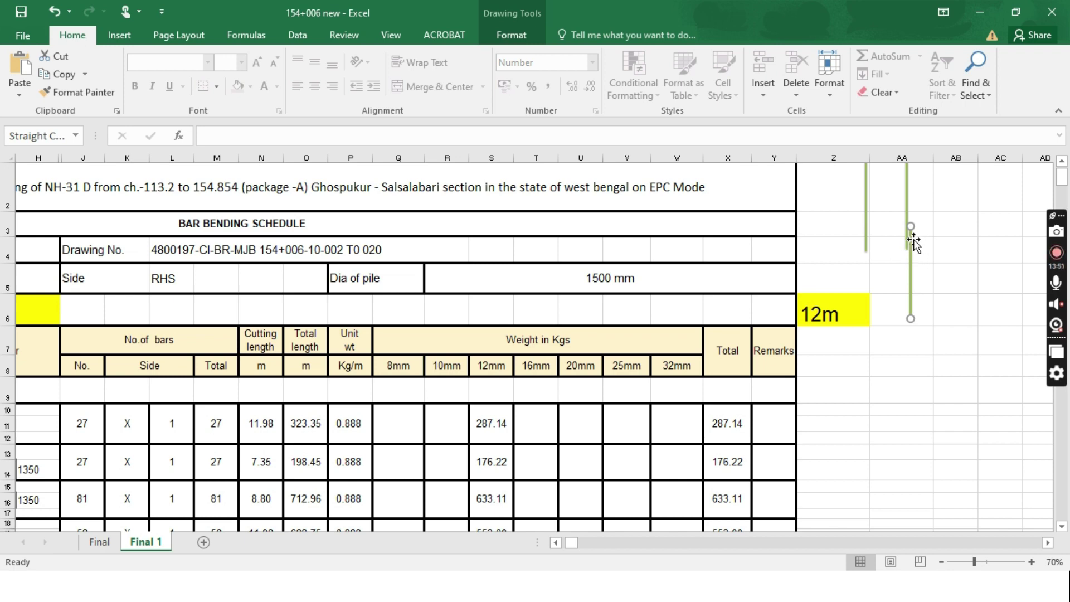
left_click(912, 242)
left_click(915, 230)
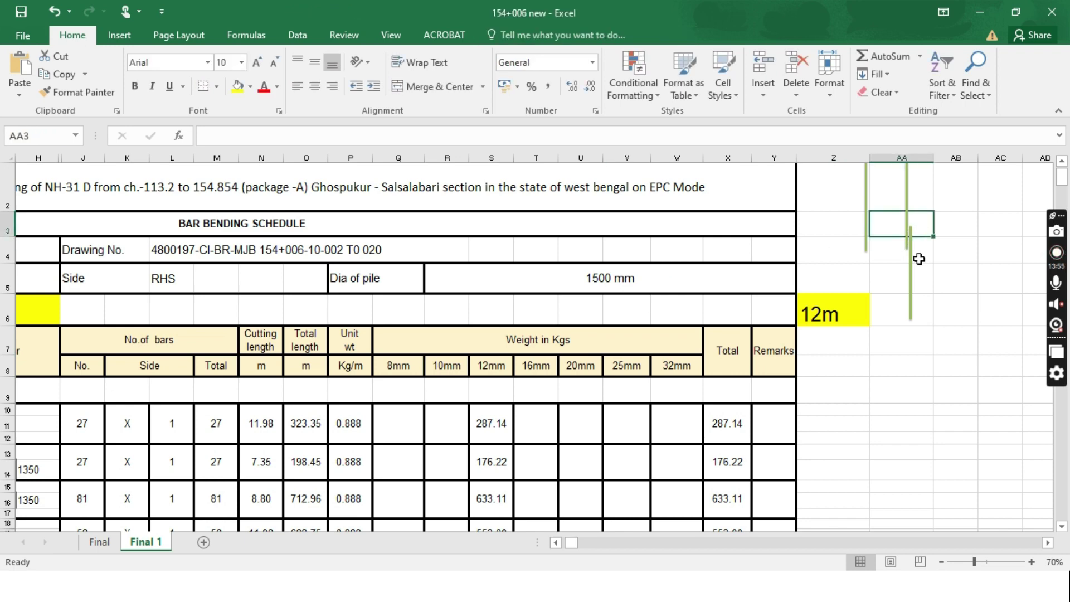
left_click(911, 259)
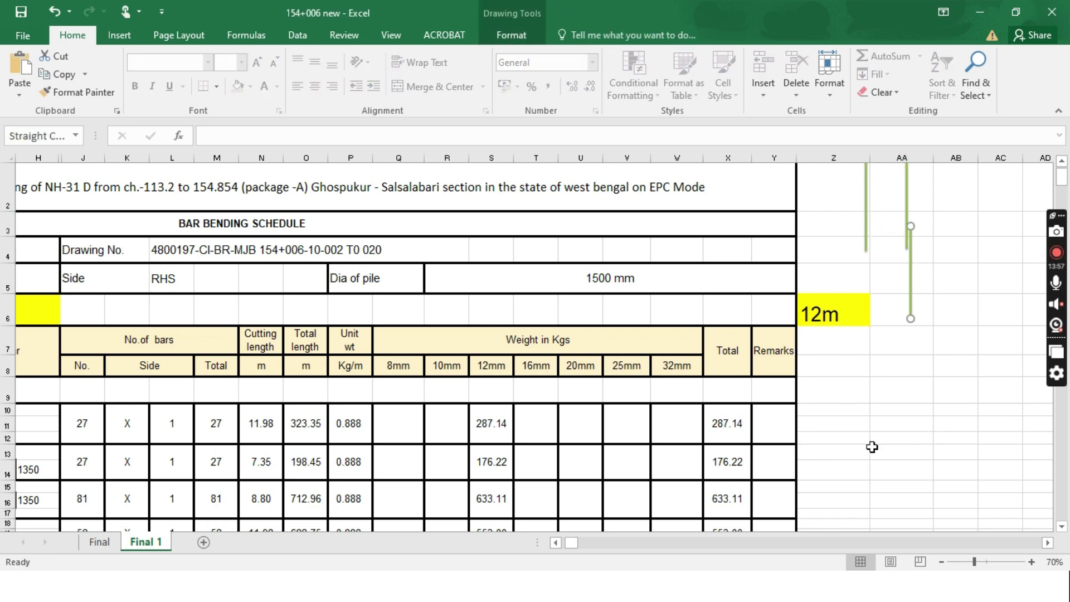
left_click_drag(571, 542, 568, 541)
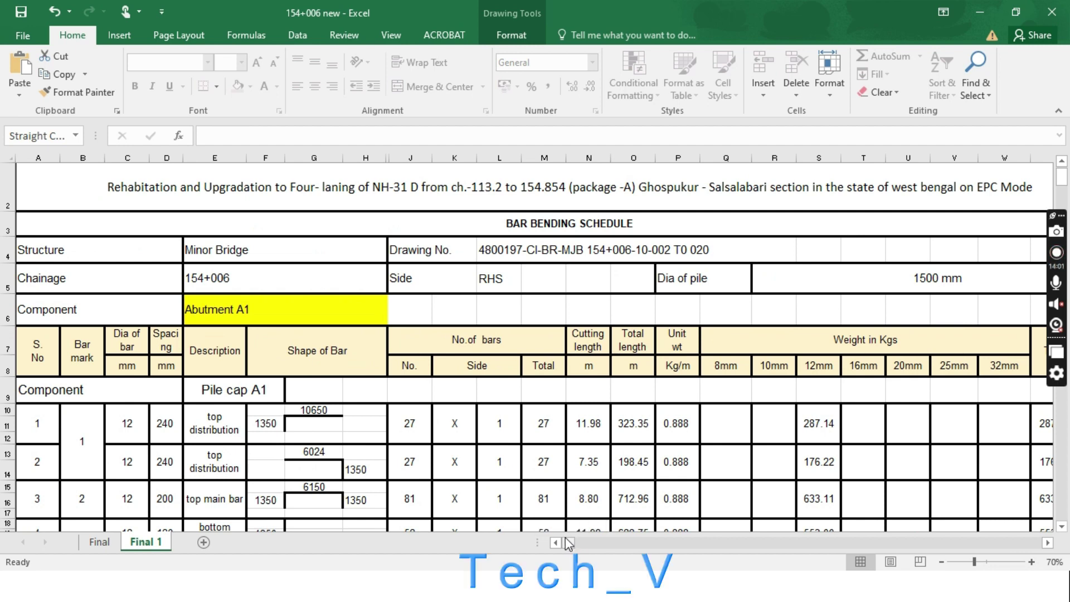
Examine the first bar's row from the number of bars through cutting length, total length and unit weight to the 12mm weight
left_click(417, 430)
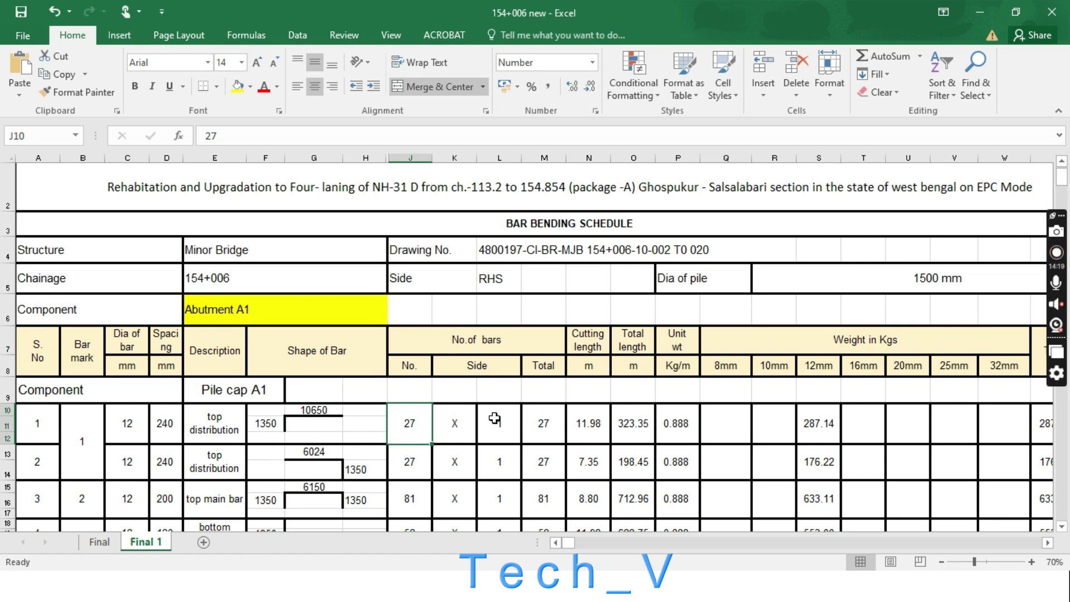
left_click(611, 426)
left_click_drag(611, 426, 740, 425)
left_click(818, 423)
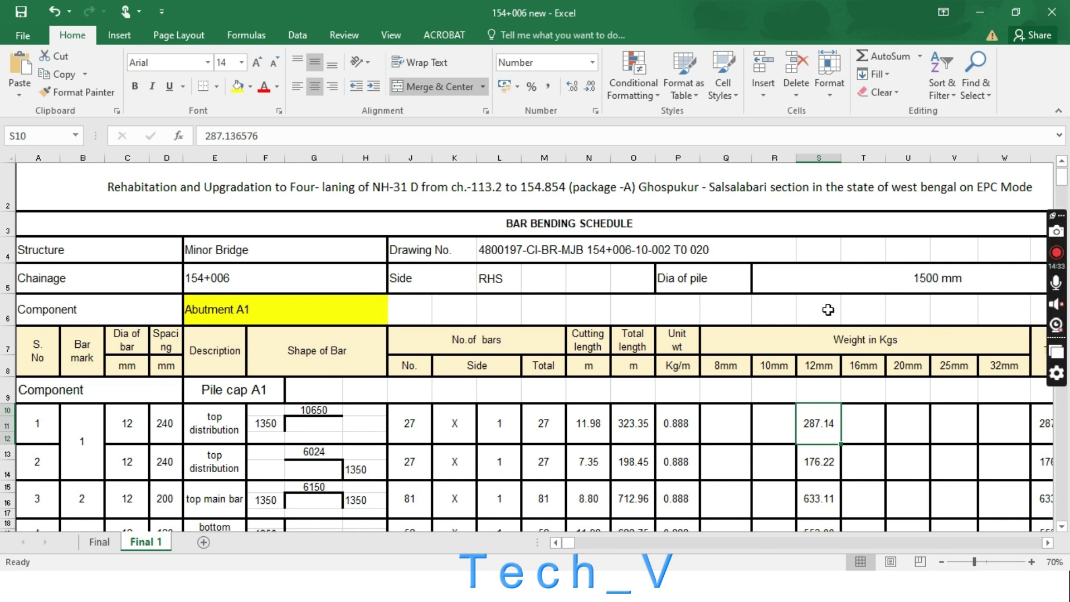
Close the 154+006 new workbook without saving the changes and switch to File Explorer
left_click(1053, 13)
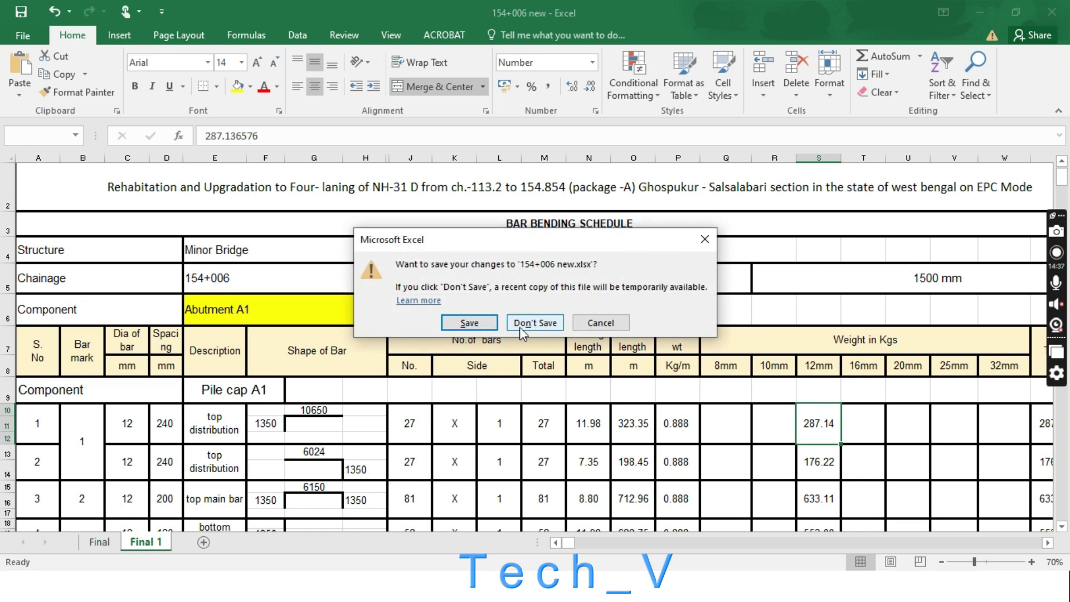
left_click(534, 323)
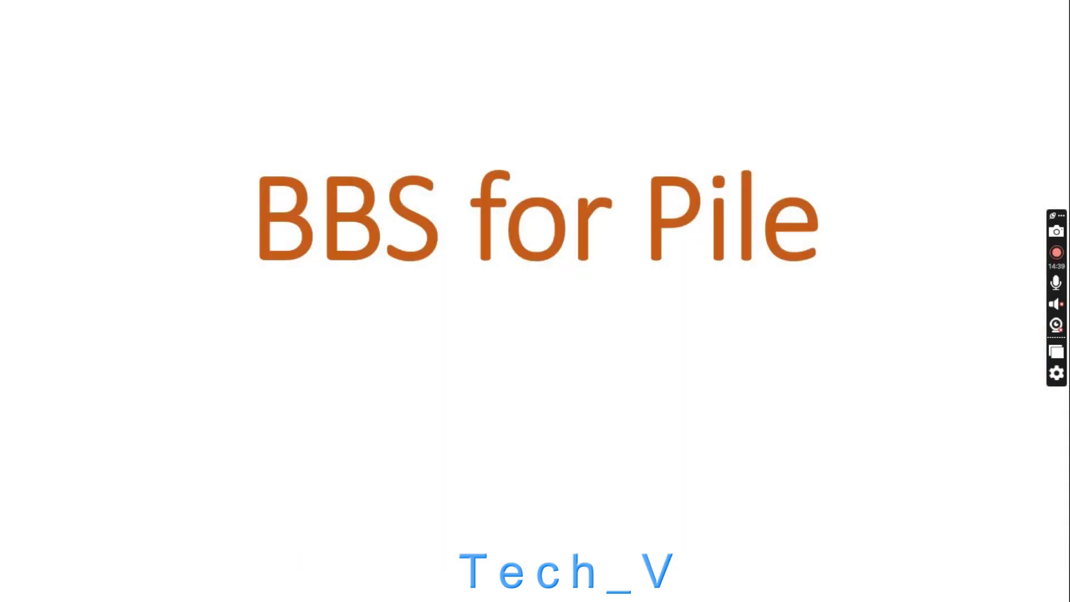
key("super+d")
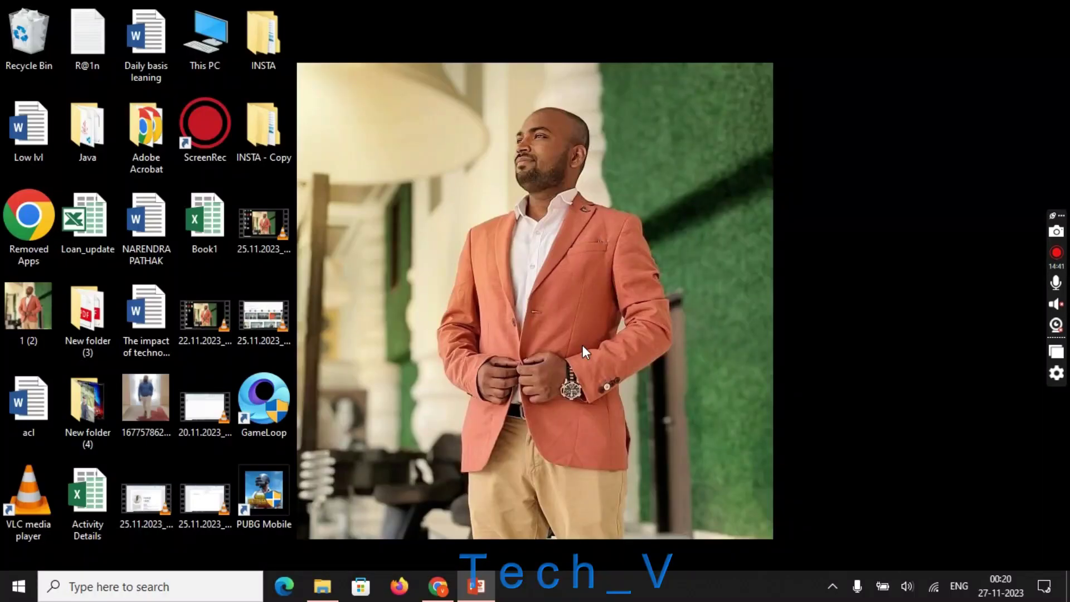
left_click(322, 586)
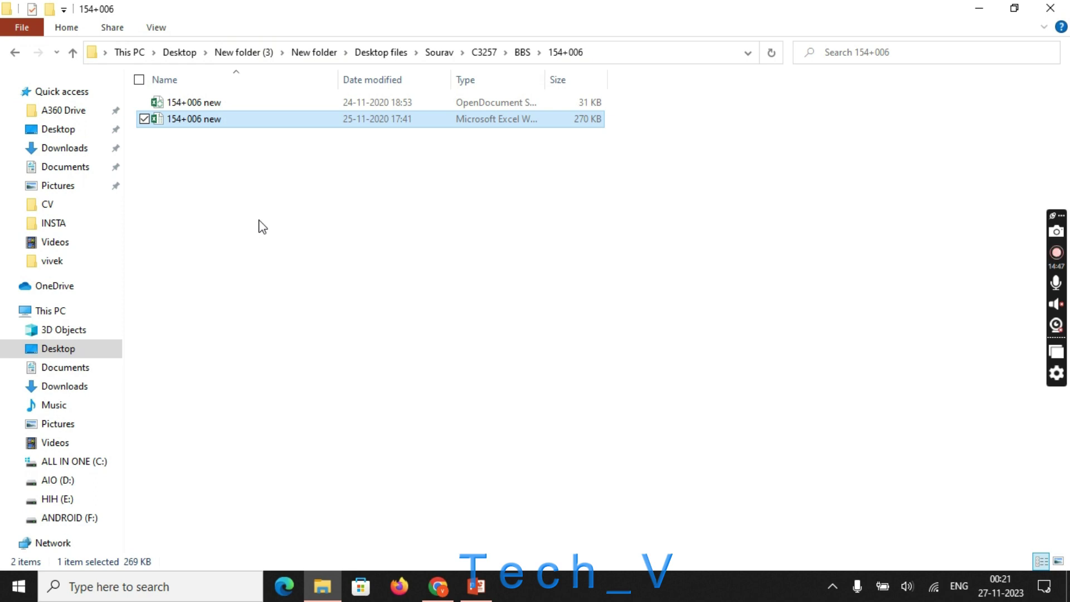
Open the 123+519 Steel spreadsheet from the gift subfolder of the BBS folder, accepting the recovery of its content
left_click(521, 53)
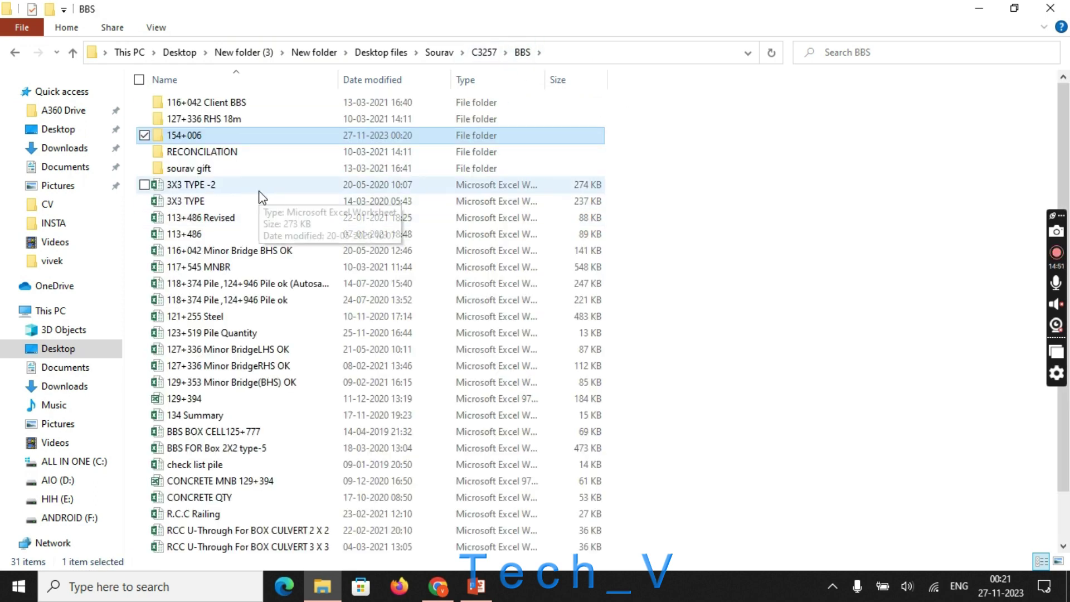
double_click(230, 168)
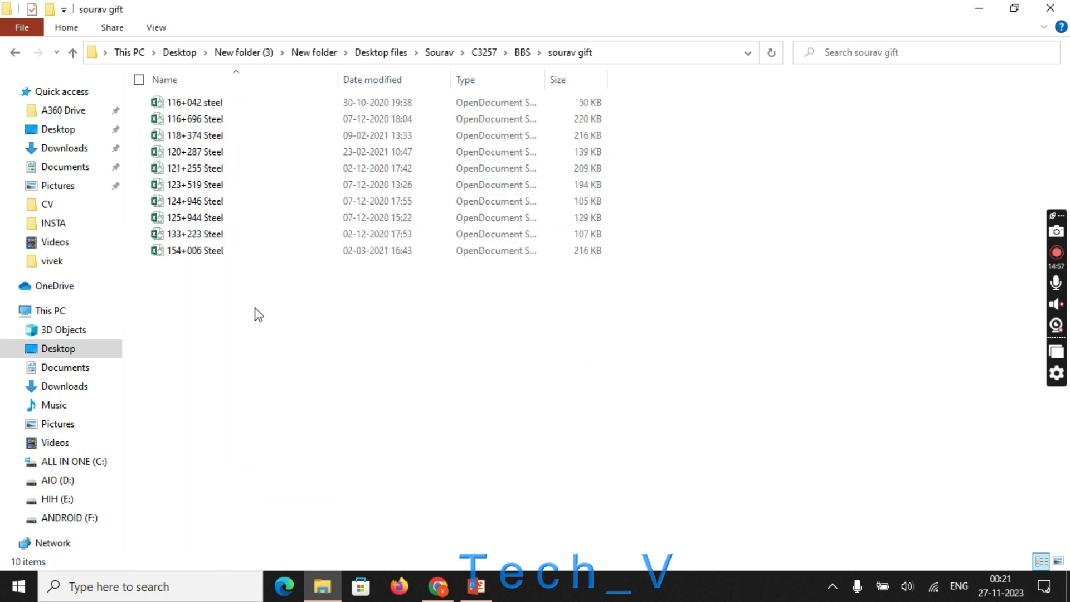
left_click(210, 201)
double_click(214, 187)
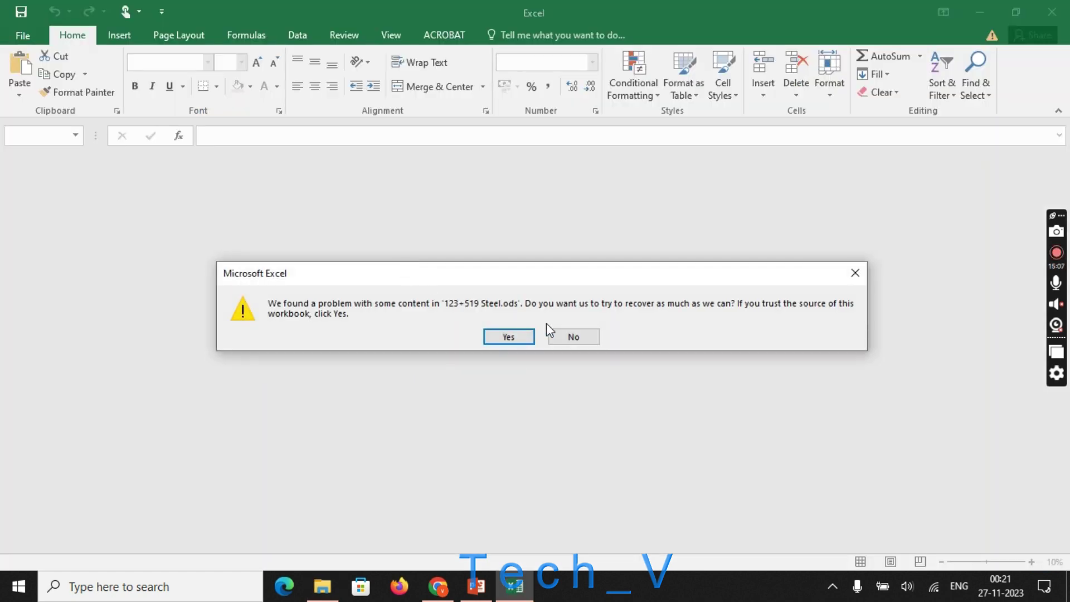
left_click(504, 338)
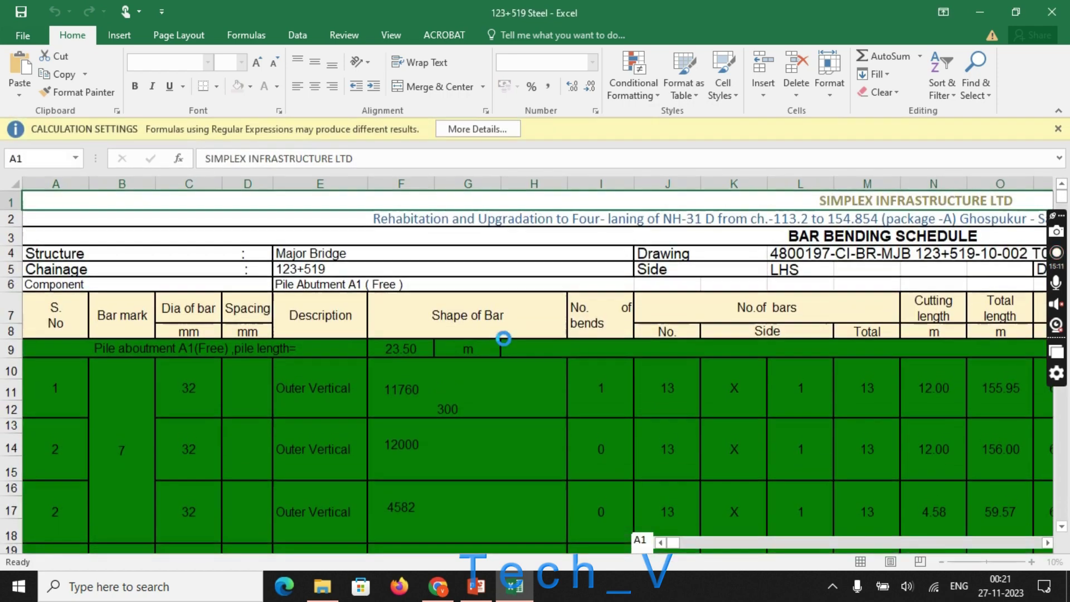
left_click(543, 337)
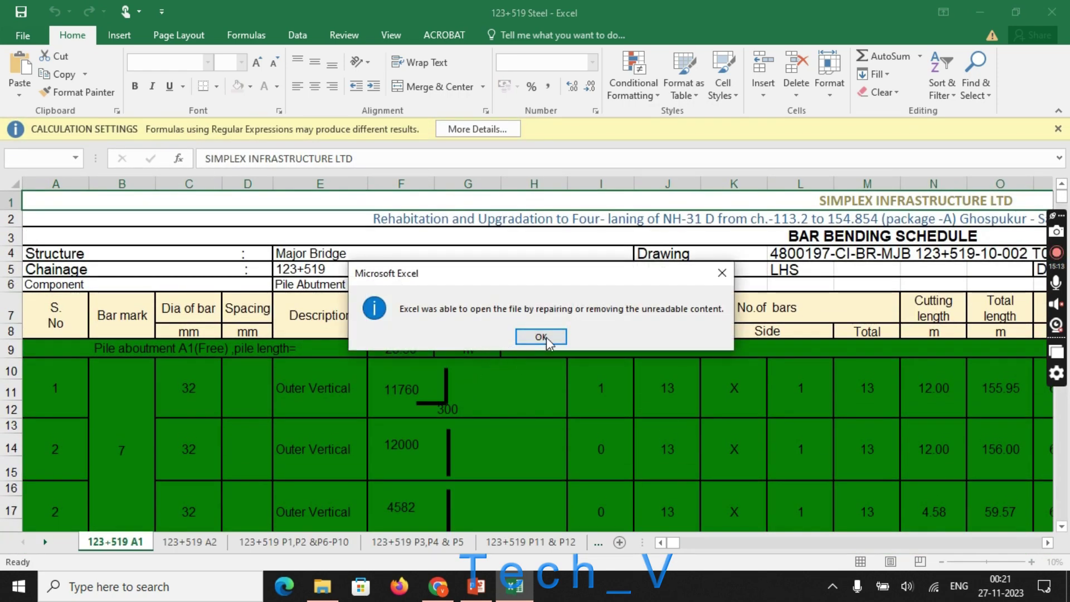
Examine the first outer vertical bar's description and shape length on the 123+519 A1 sheet, and survey the whole pile schedule
left_click(484, 431)
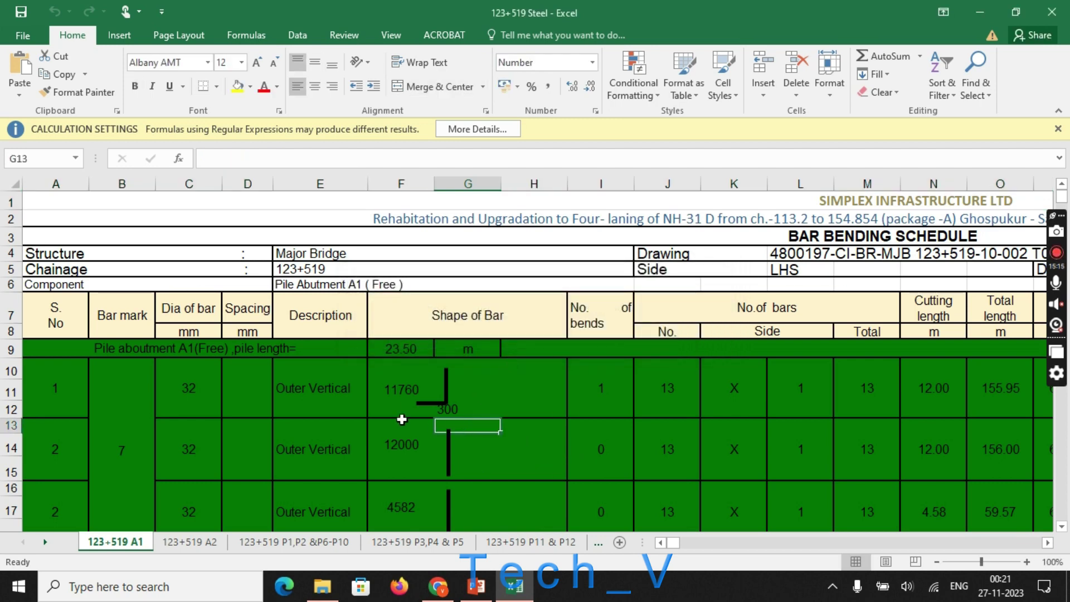
left_click(406, 414)
left_click(284, 402)
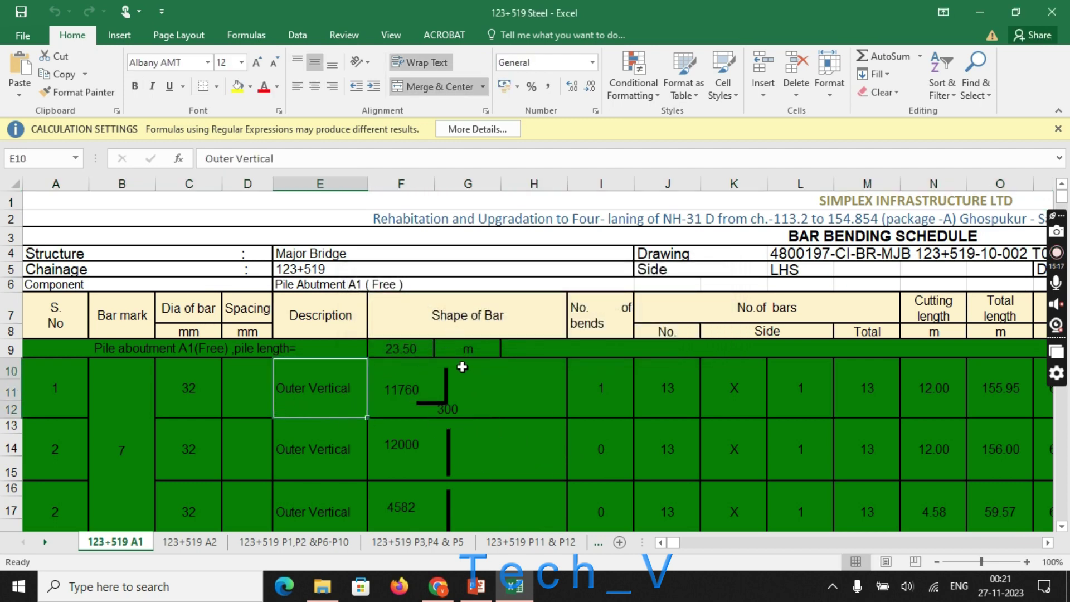
left_click(405, 396)
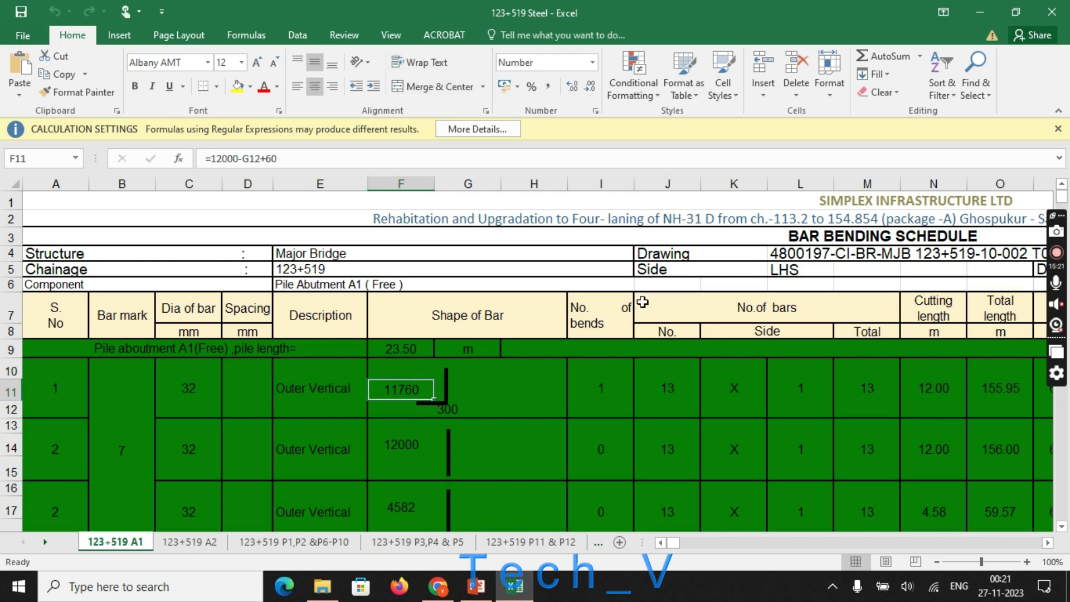
scroll(608, 297, "down", 2)
scroll(609, 297, "down", 1)
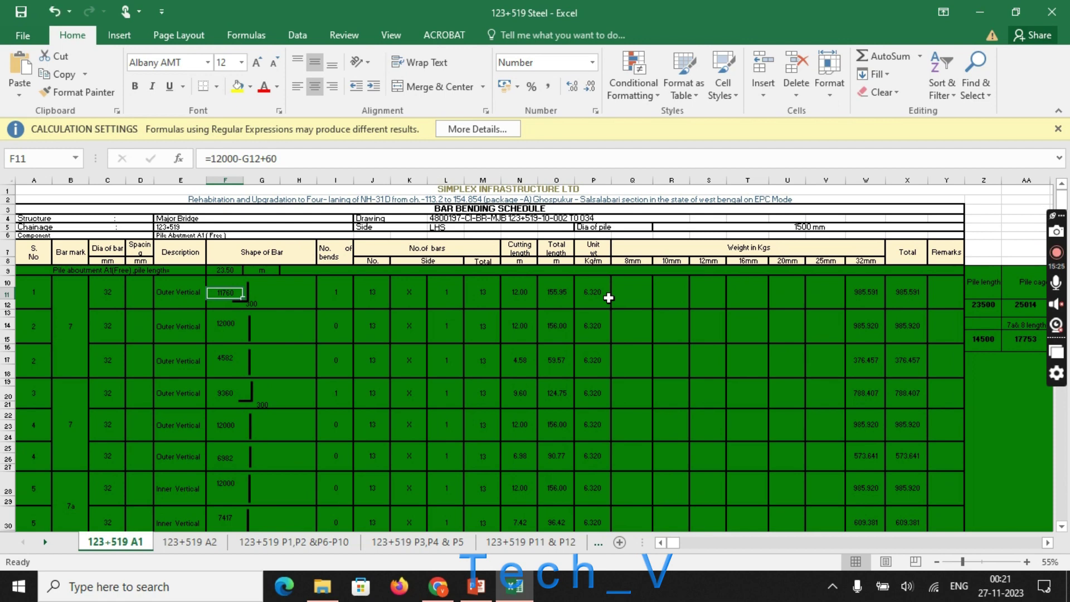
left_click(679, 353)
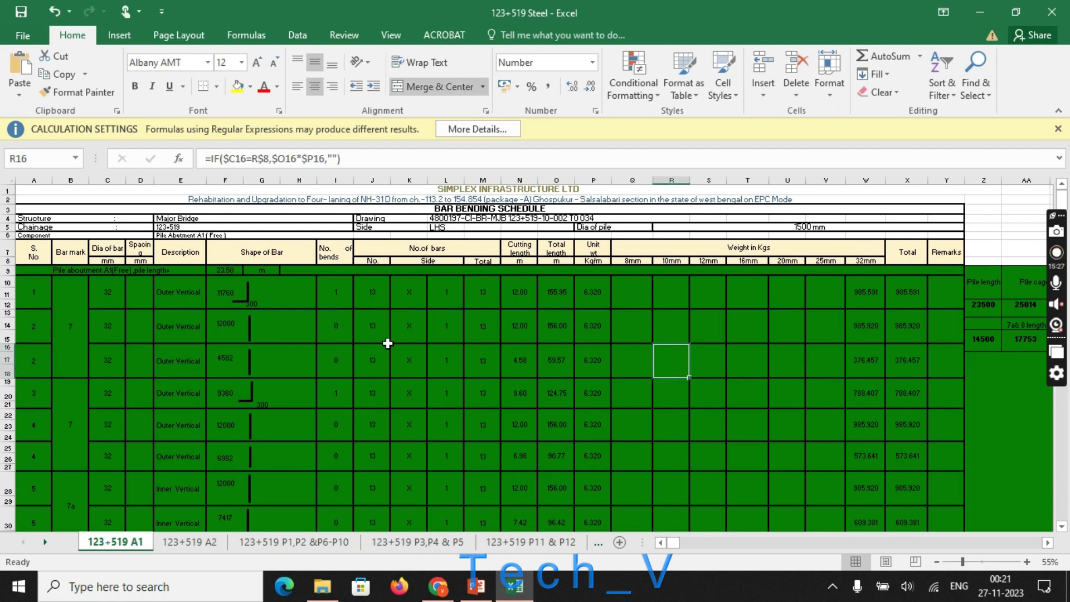
Examine the pile length, pile cage length and diameter headings in the reference table beside the A1 pile schedule
scroll(388, 343, "up", 1)
left_click(557, 331)
scroll(556, 357, "up", 2)
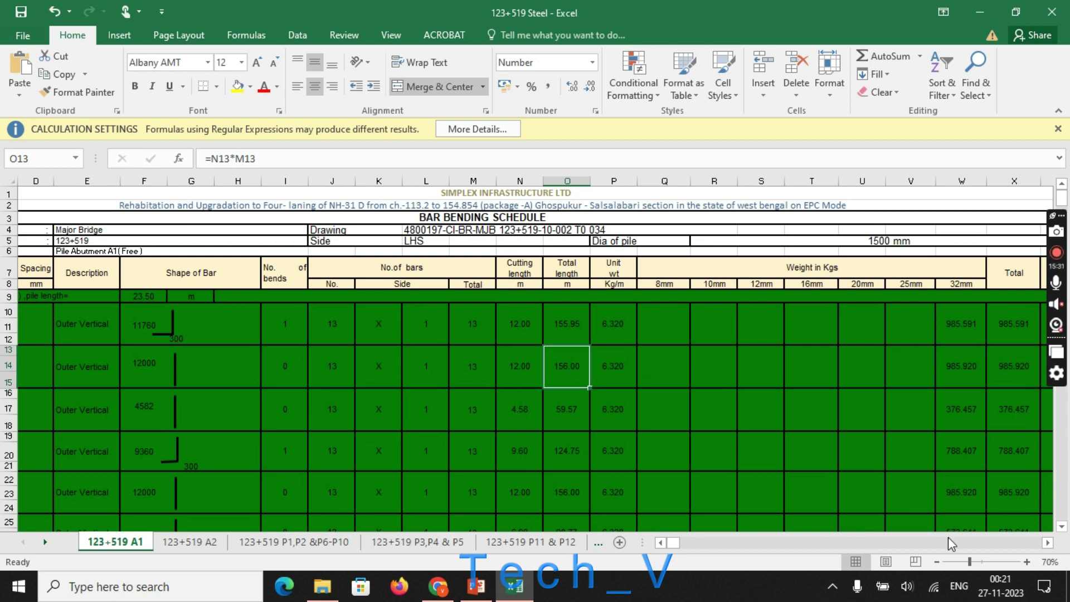
left_click(1047, 544)
left_click(1048, 543)
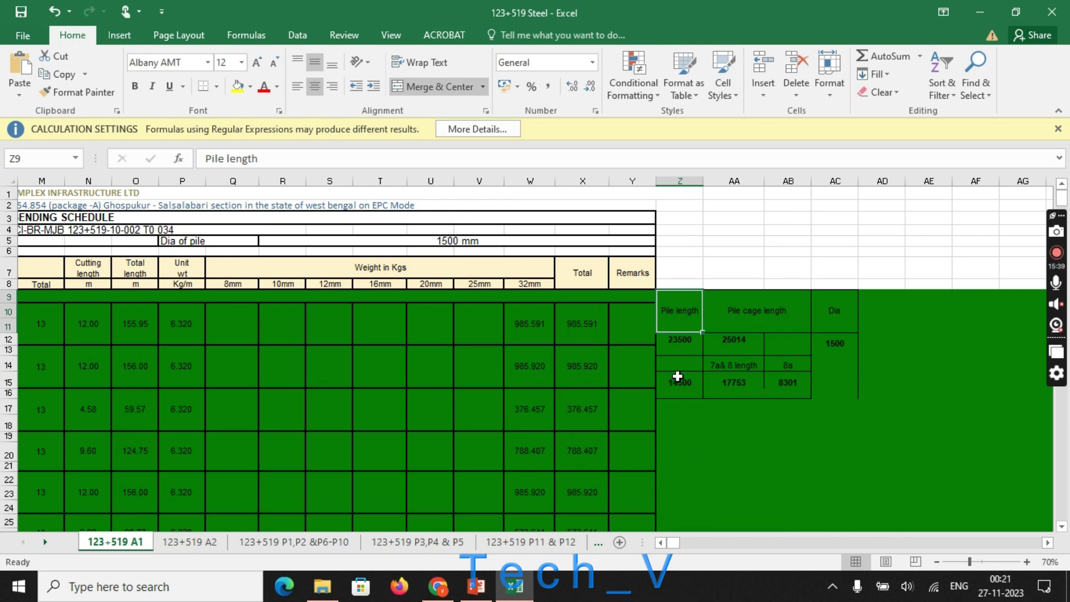
left_click(767, 311)
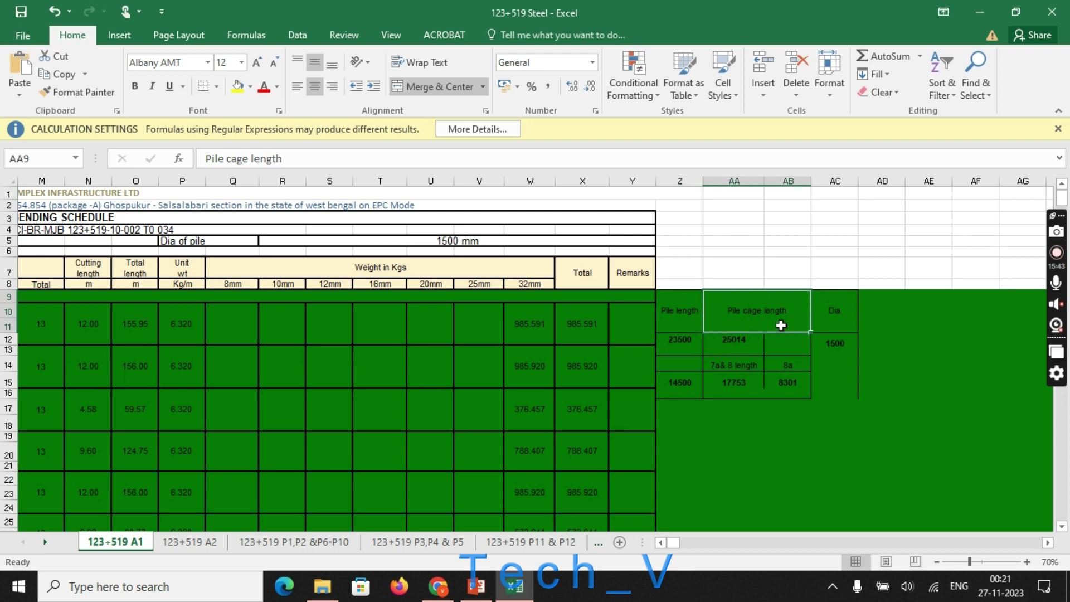
left_click(834, 315)
left_click(799, 457)
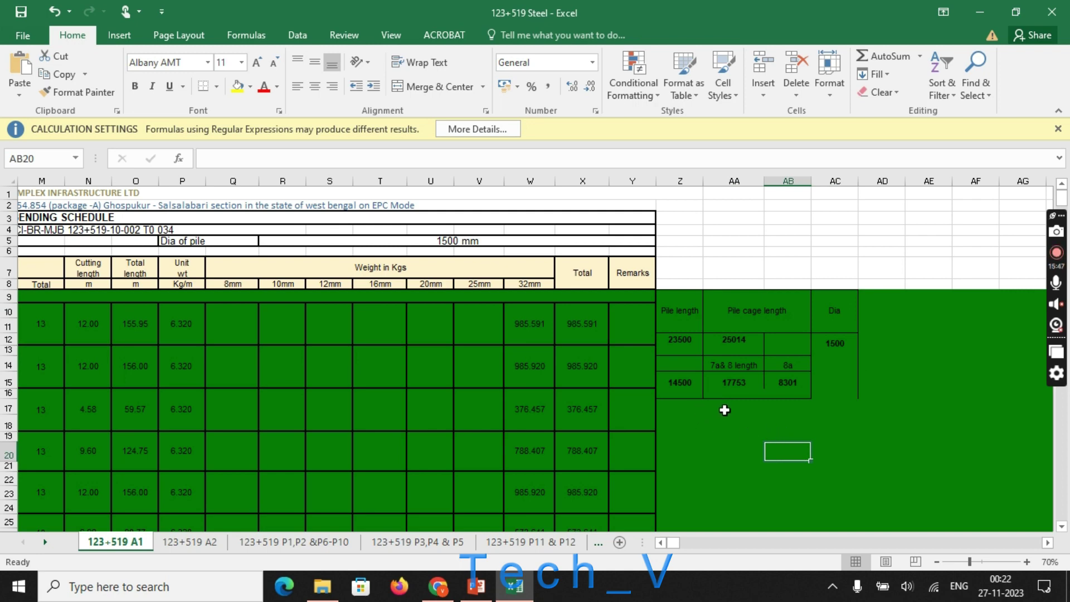
Examine the 7a & 8 length and 8a length entries in the reference table, including the 8a length's formula
left_click(728, 368)
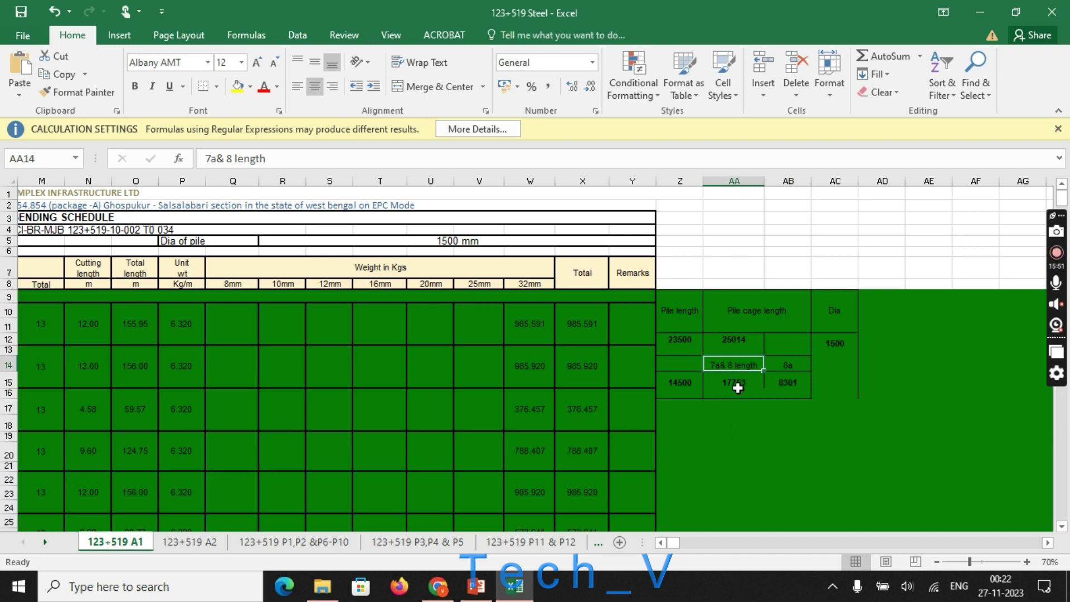
left_click(838, 436)
left_click(782, 394)
left_click(793, 366)
left_click(790, 383)
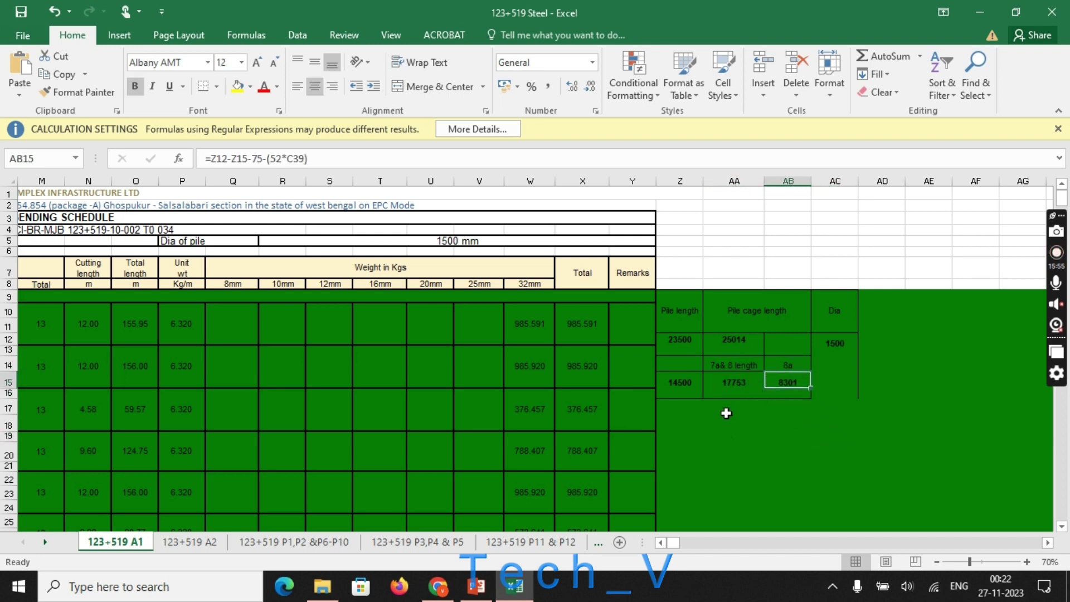
left_click(777, 434)
left_click(754, 388)
left_click(791, 383)
left_click(740, 370)
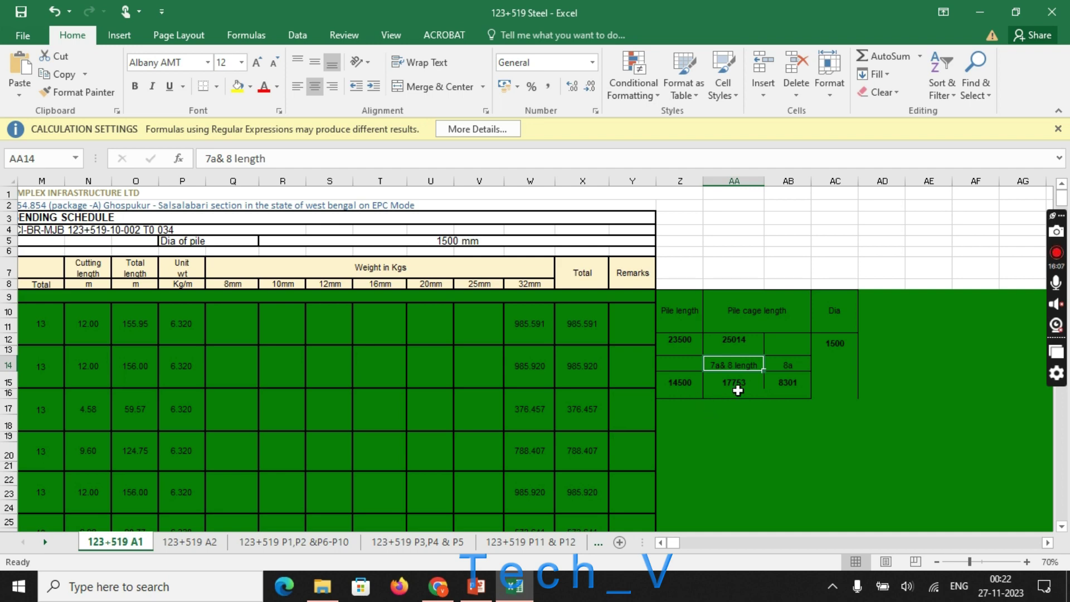
left_click(712, 393)
Highlight the first bar mark 7 group from its bar mark to its shape lengths at the start of the schedule
left_click_drag(674, 543, 663, 543)
left_click(701, 414)
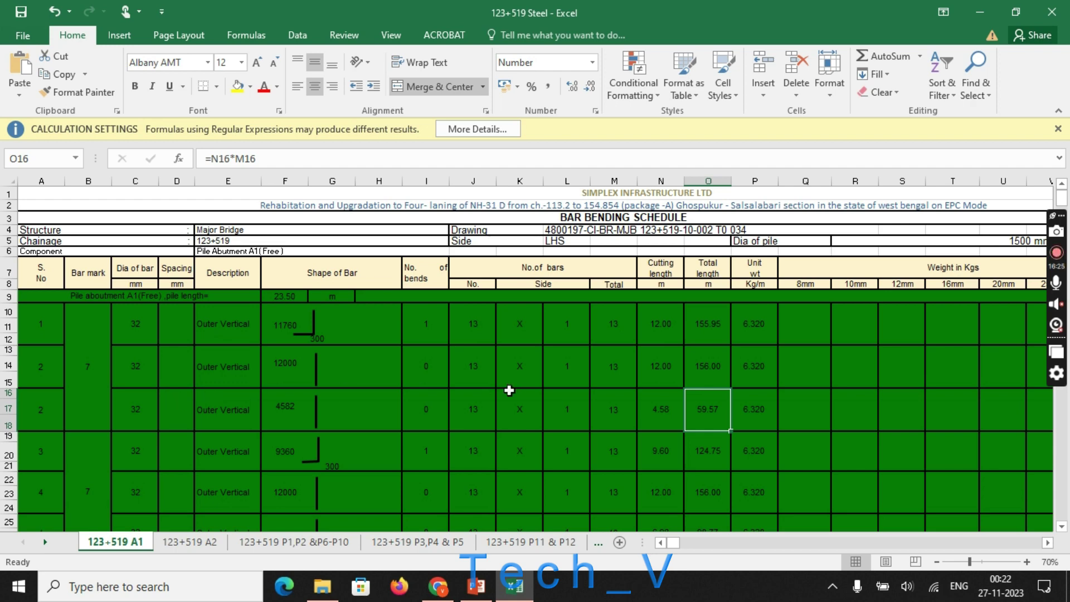
left_click_drag(89, 336, 286, 354)
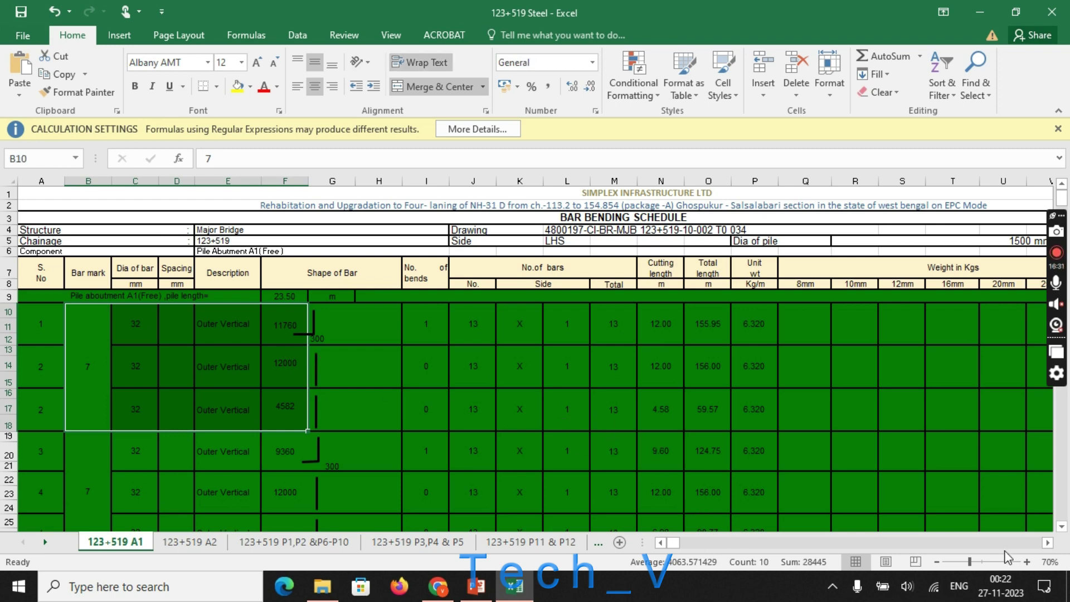
Check the pile length value in the reference table beside the schedule
left_click(1047, 542)
left_click(1047, 542)
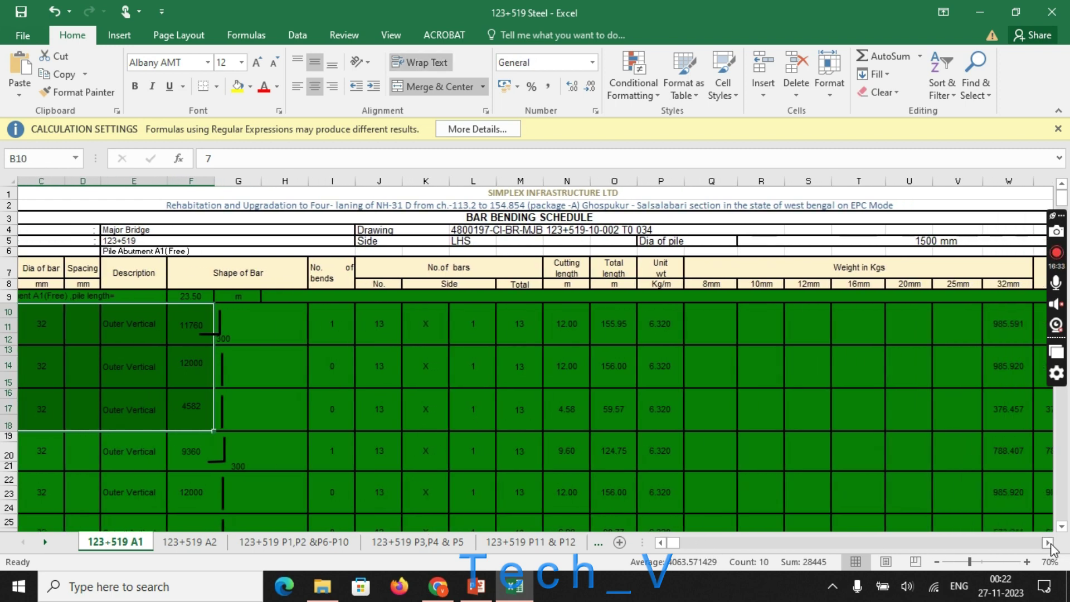
left_click(1048, 542)
left_click(1048, 542)
left_click(1048, 542)
left_click(1048, 542)
left_click(1047, 542)
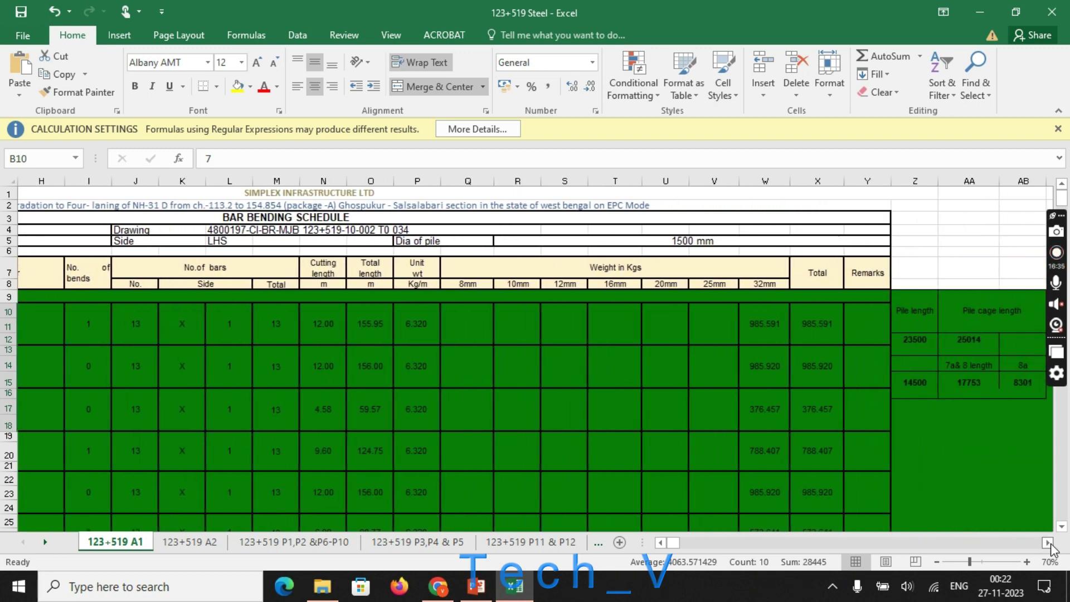
left_click(1047, 542)
left_click(1047, 542)
left_click(1047, 542)
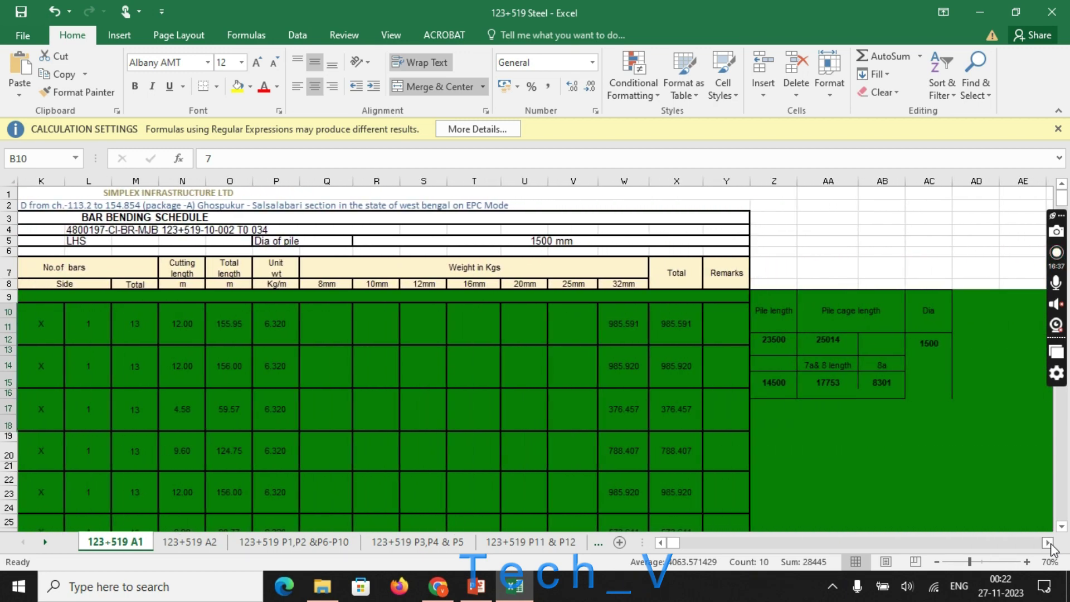
left_click(766, 360)
left_click(781, 343)
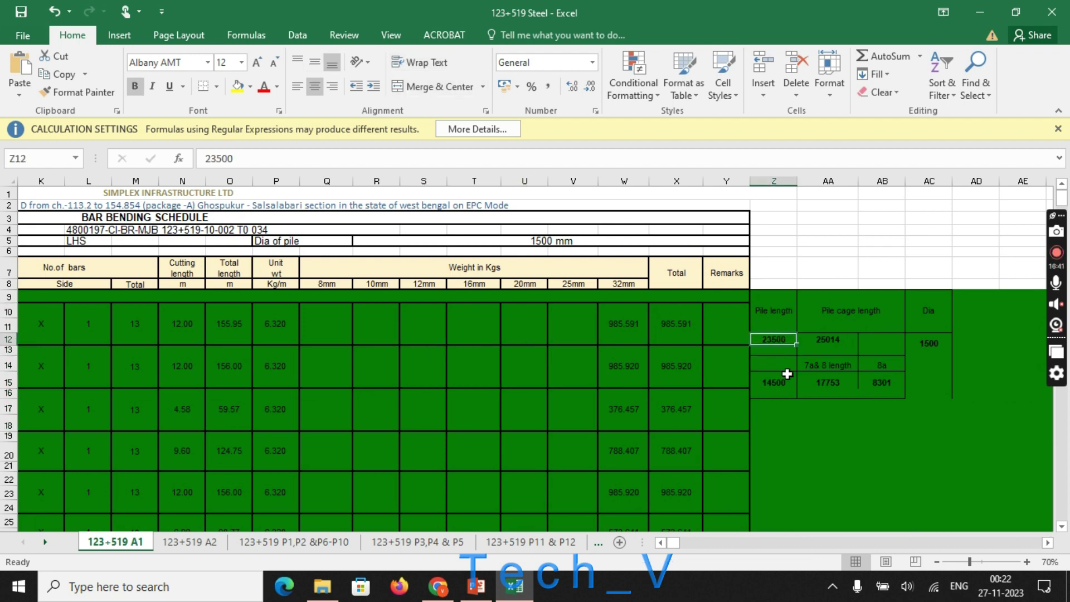
left_click(795, 444)
left_click(782, 349)
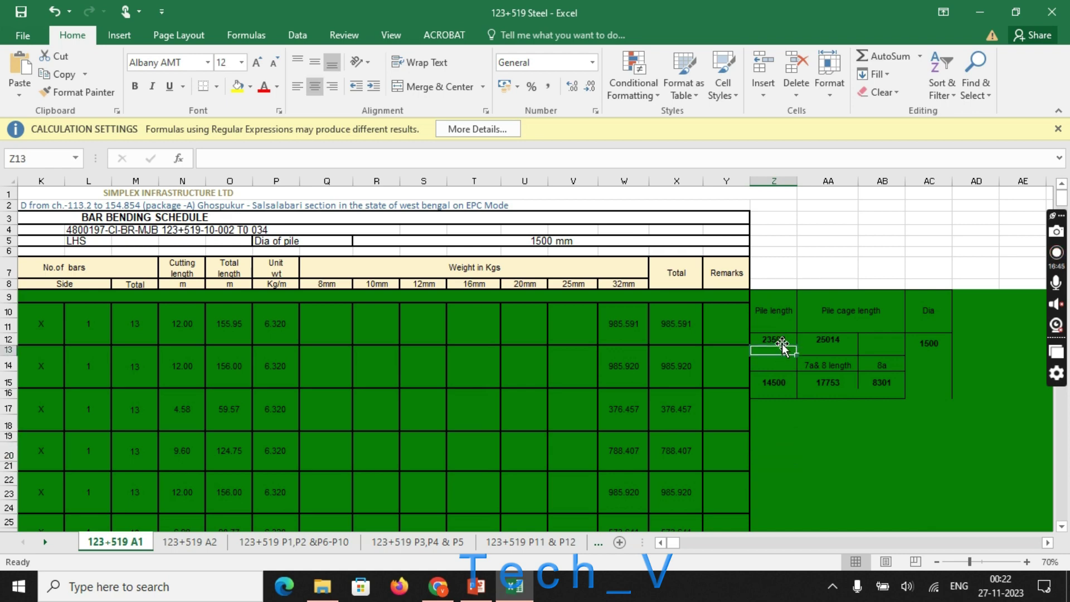
left_click(781, 341)
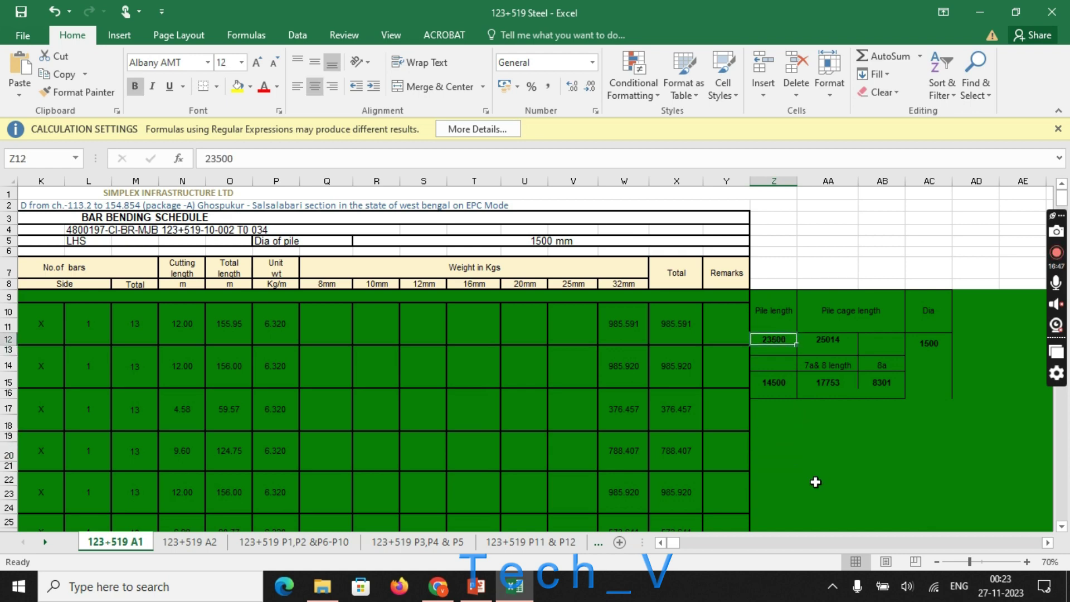
Examine the straight shape of the second outer vertical bar and the number of bends in the third bar's row
scroll(686, 547, "left", 5)
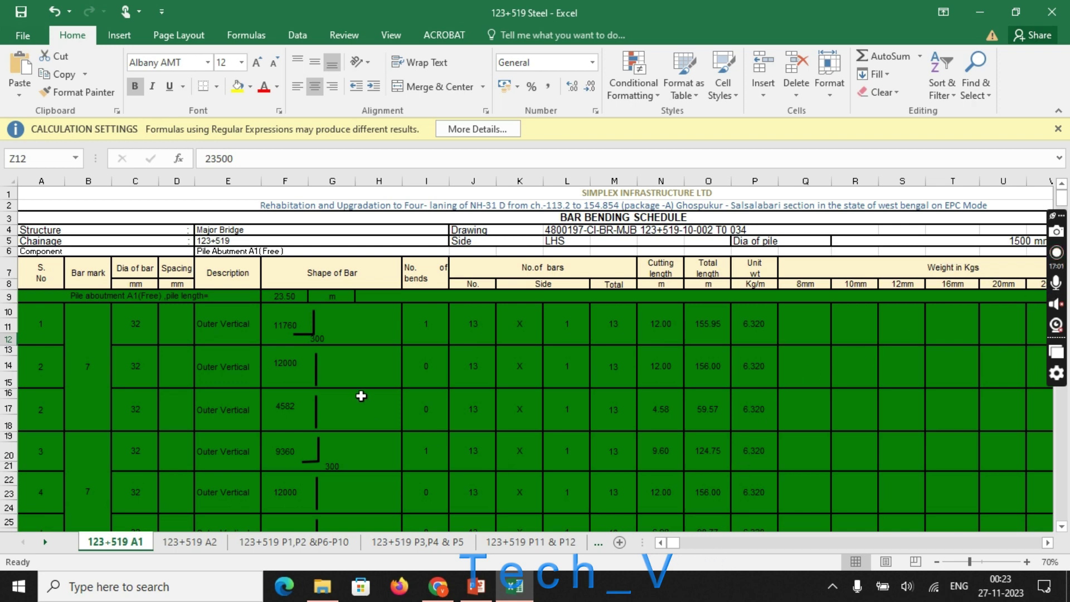
left_click(315, 362)
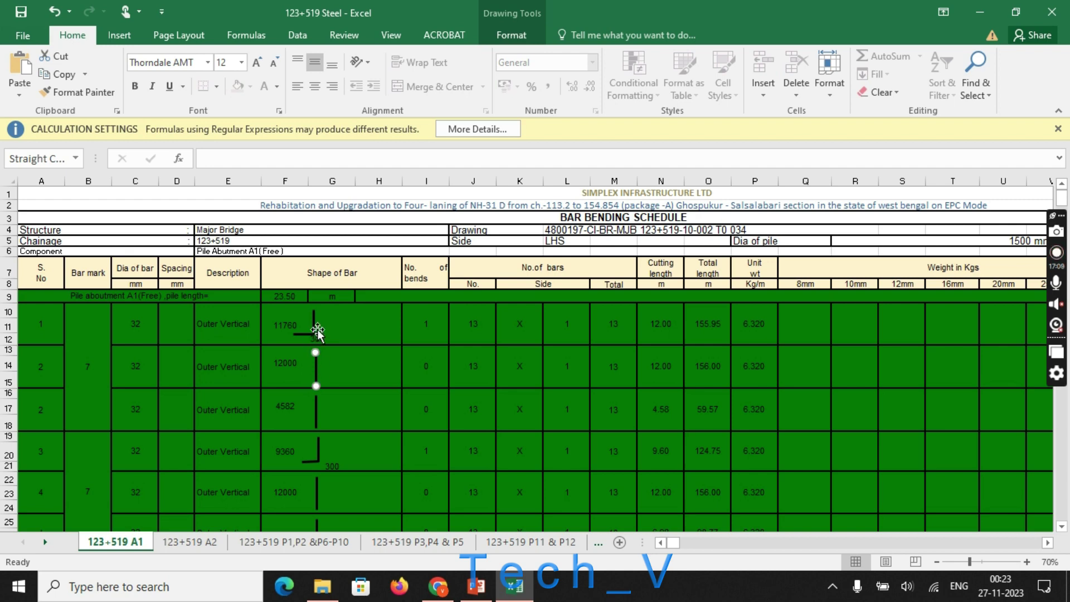
left_click(675, 543)
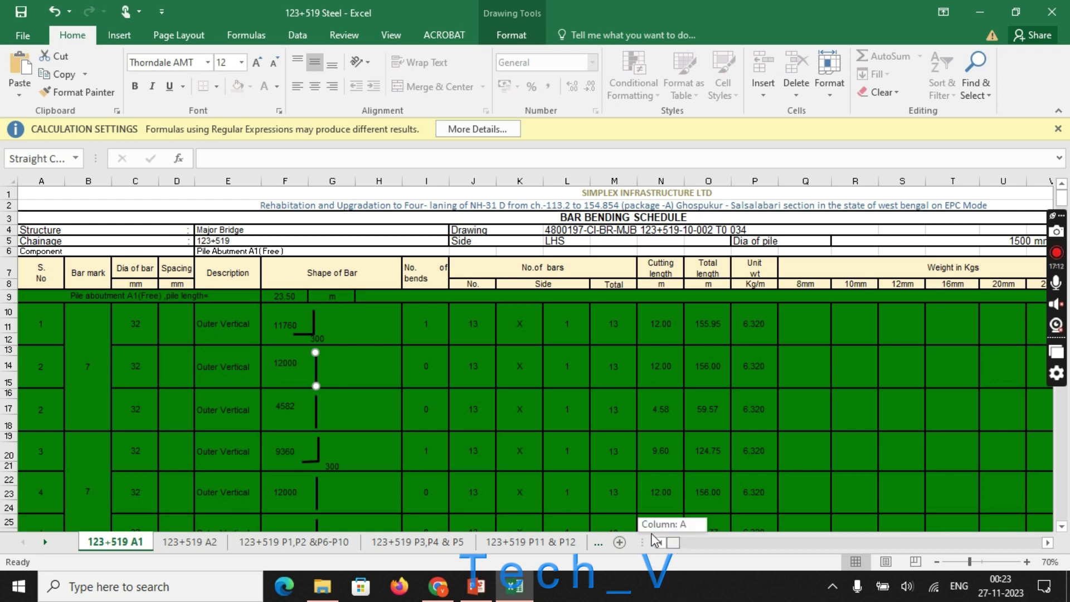
left_click(434, 414)
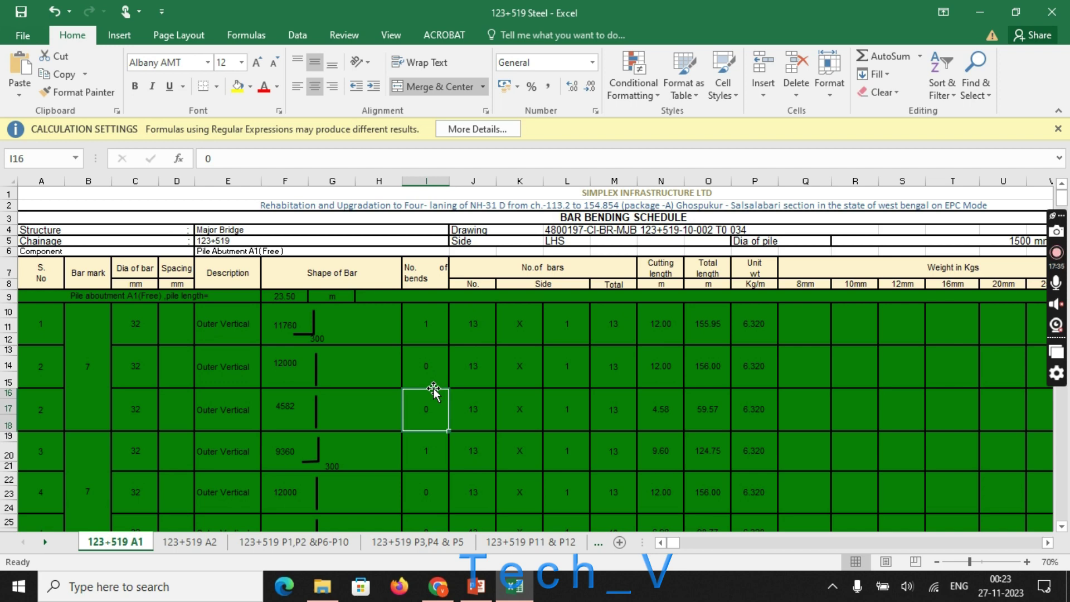
Examine the descriptions of the outer vertical bars under both bar mark 7 groups
left_click(208, 332)
left_click(207, 366)
left_click(206, 424)
left_click(229, 473)
left_click(229, 501)
left_click(235, 456)
left_click(250, 402)
left_click(254, 382)
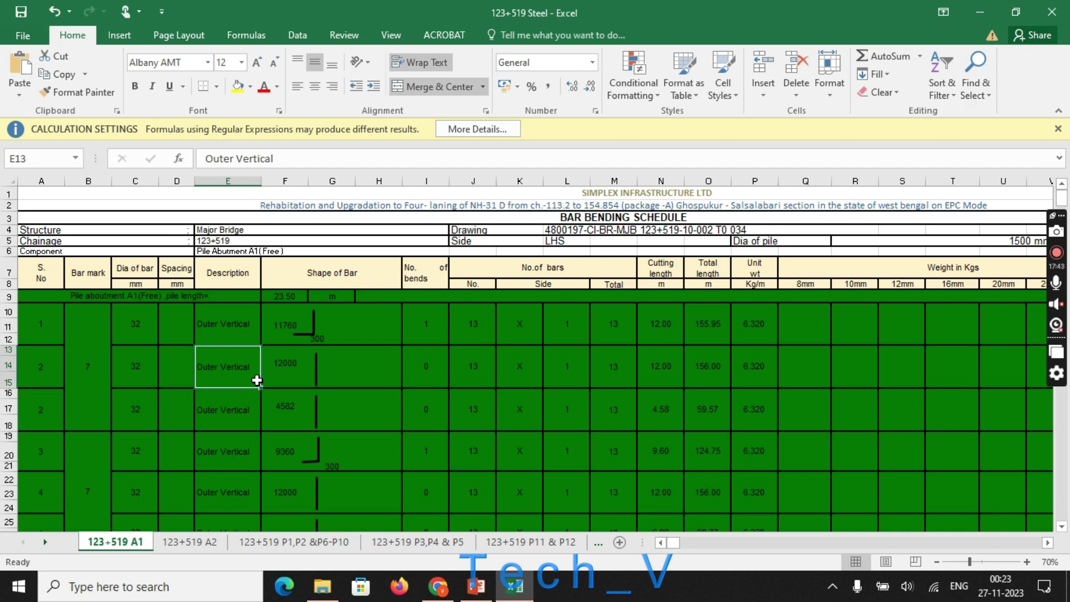
left_click(484, 412)
Examine the bar diameters of the first bar mark 7 group and the pile length formula in the schedule's heading row
left_click(150, 347)
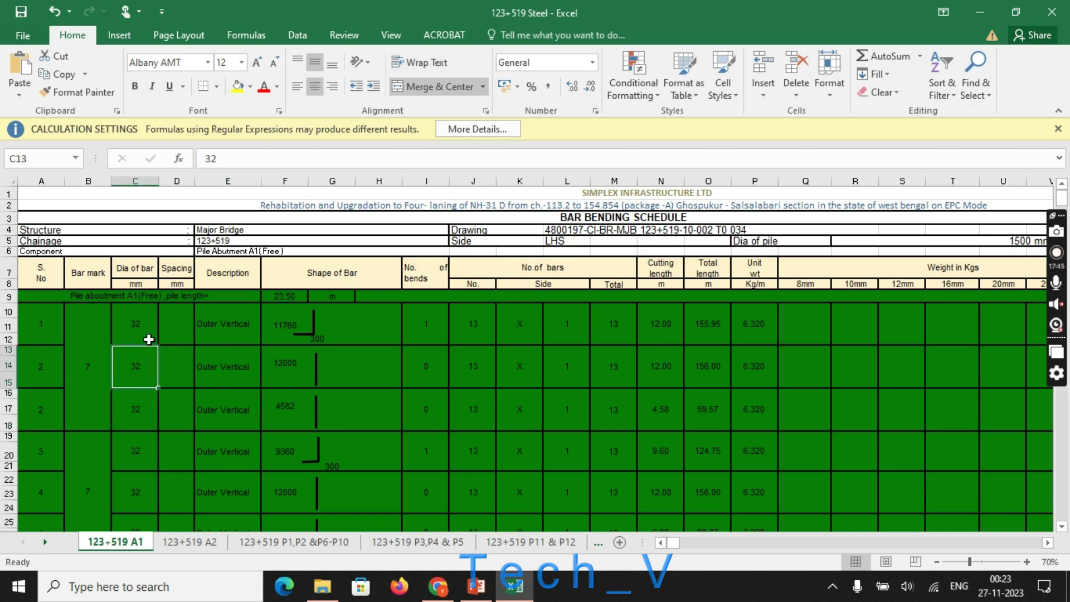
left_click(129, 397)
left_click(147, 353)
left_click(147, 334)
left_click(147, 385)
left_click(302, 296)
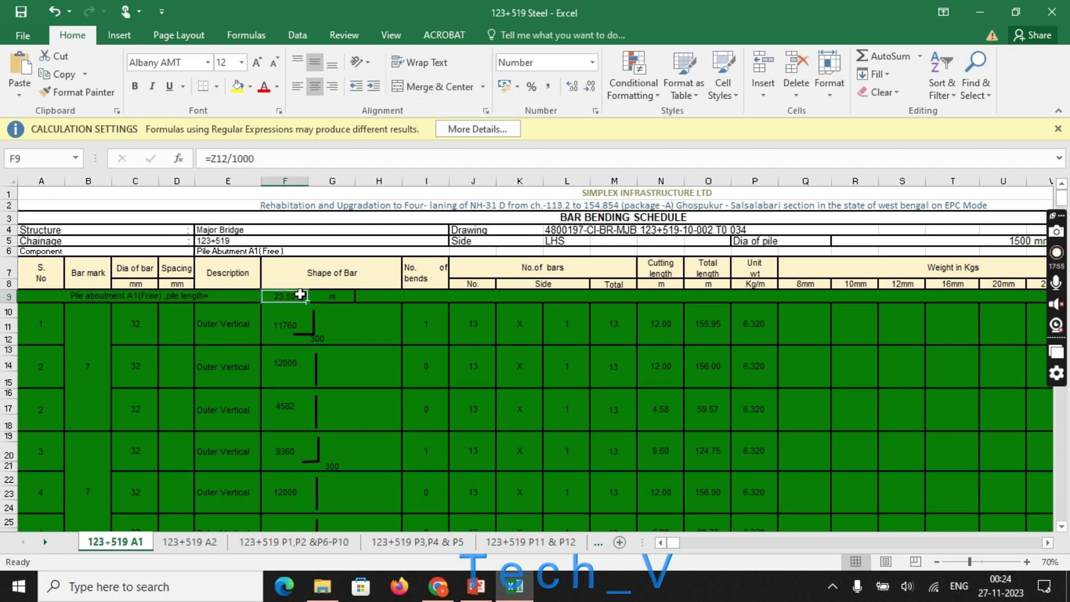
left_click(358, 377)
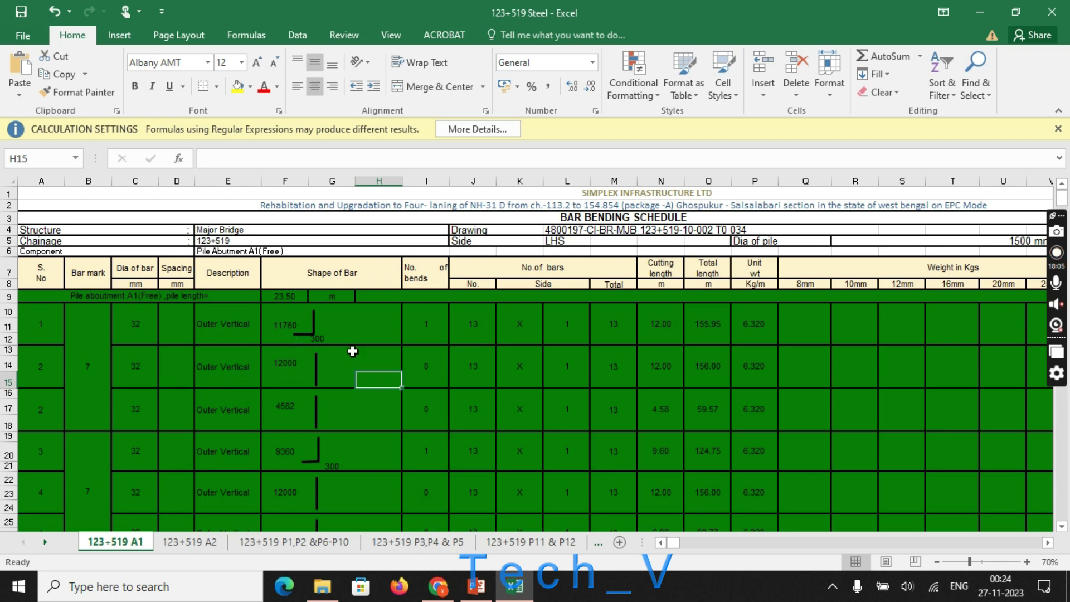
Examine the bend length and the L-shaped bar drawing of the first outer vertical bar
left_click(321, 338)
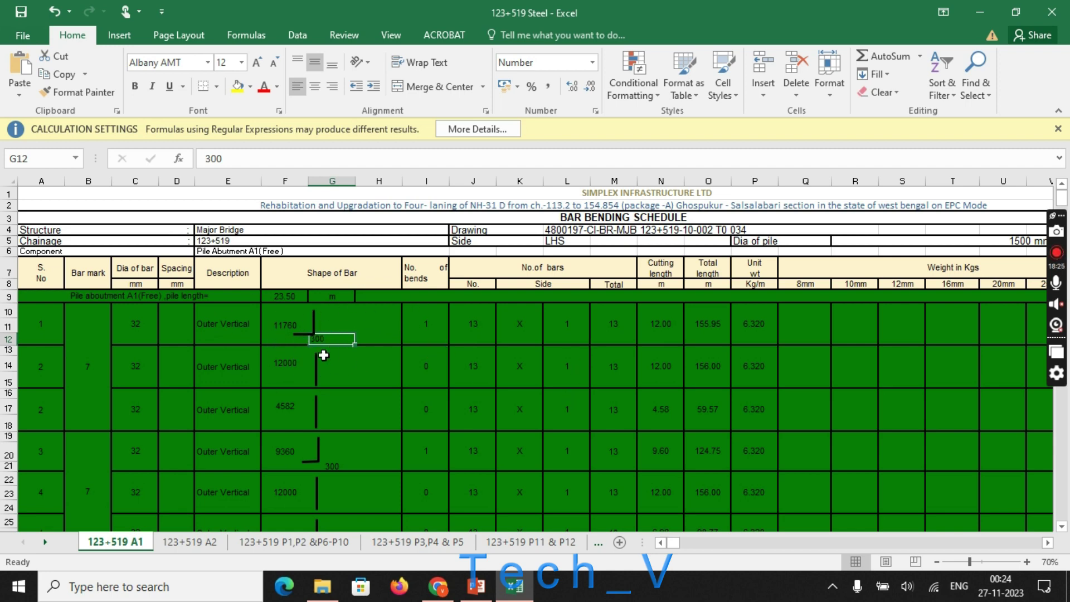
left_click(335, 386)
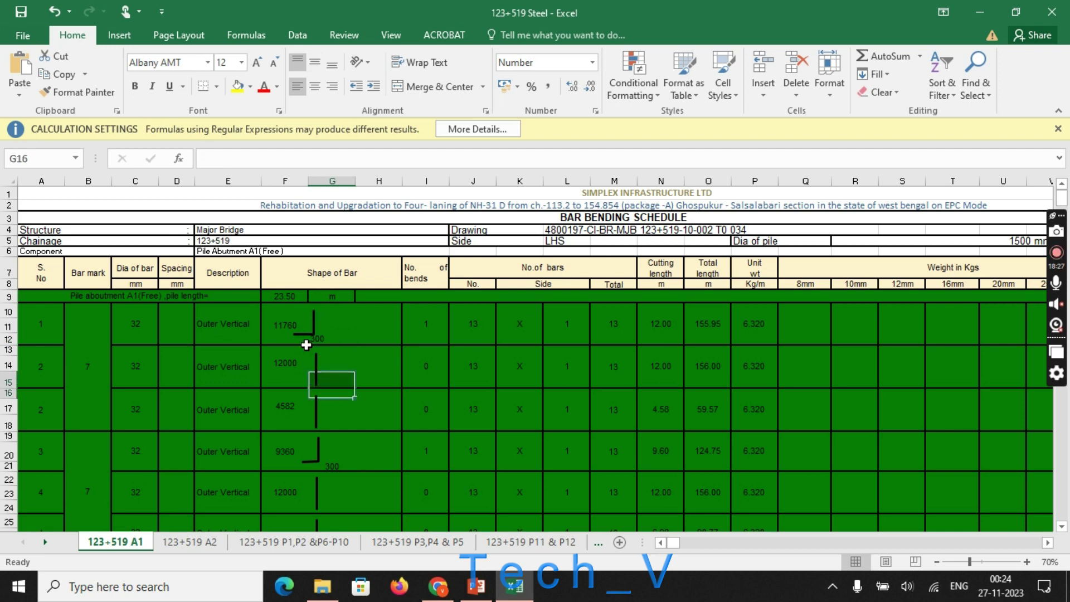
left_click(308, 343)
left_click(312, 342)
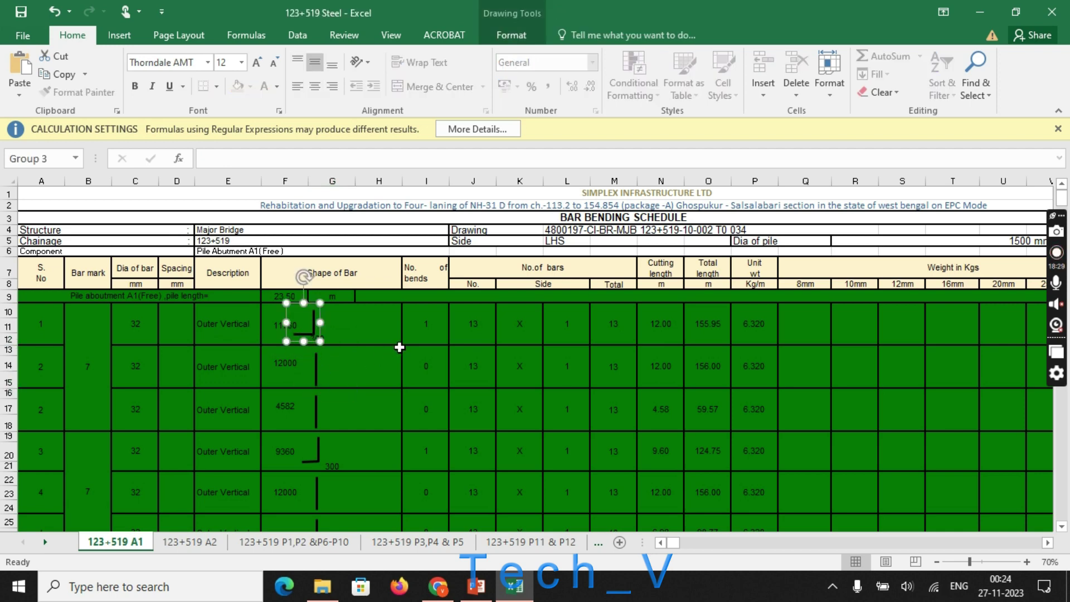
left_click(371, 322)
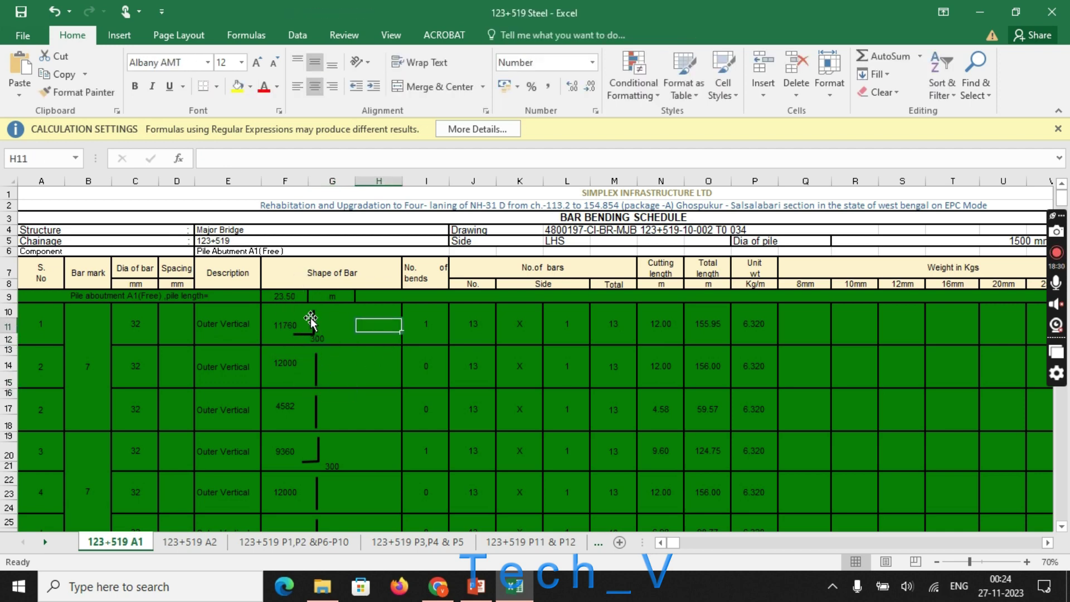
Examine the first outer vertical bar's shape length formula term by term, leaving it unaltered
left_click(284, 327)
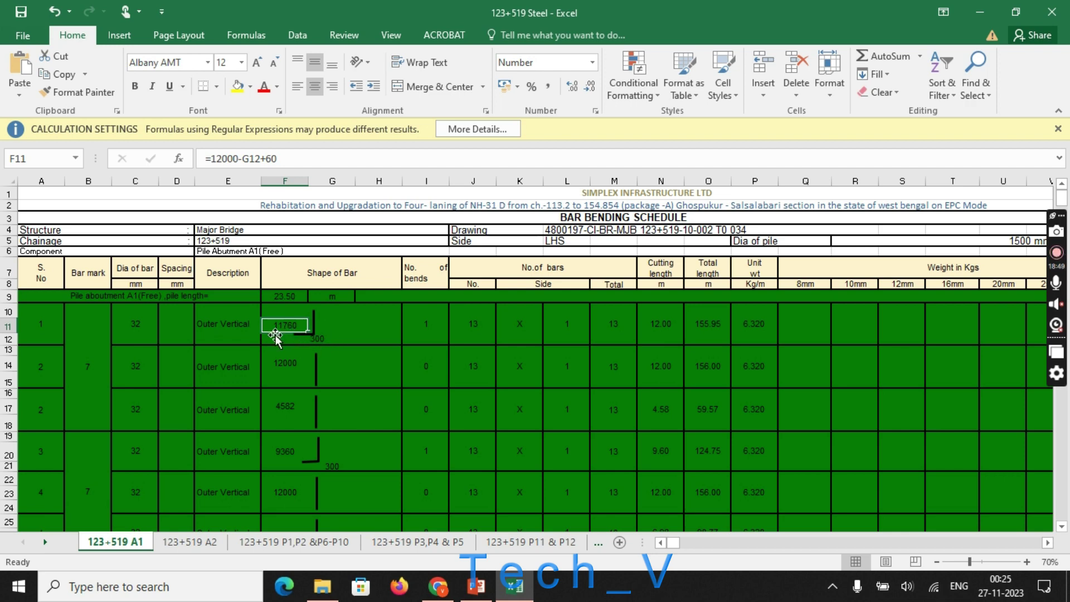
left_click(336, 396)
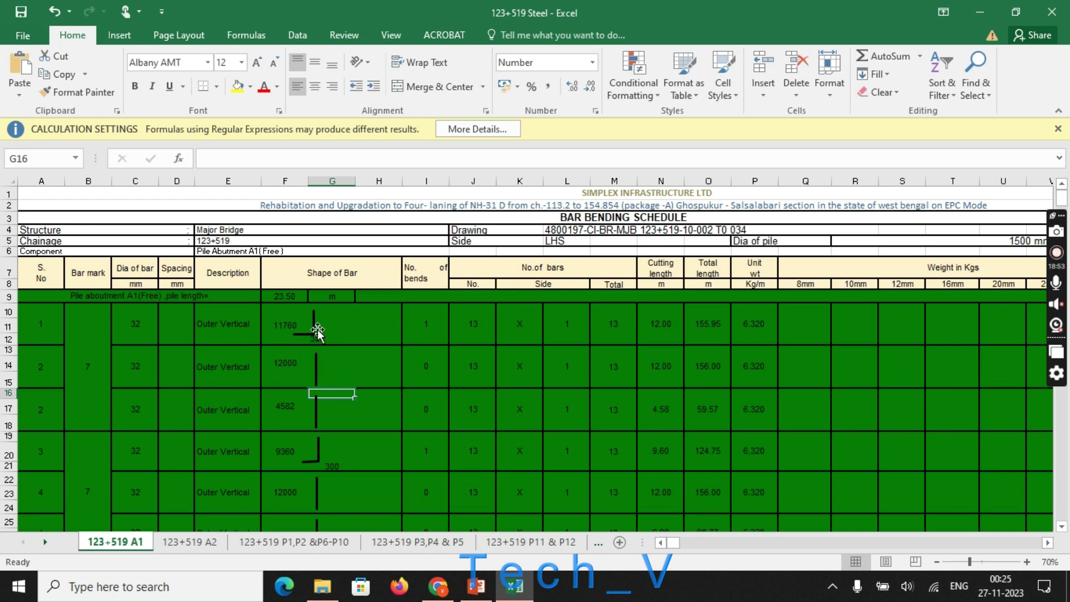
left_click_drag(314, 335, 316, 336)
left_click(298, 319)
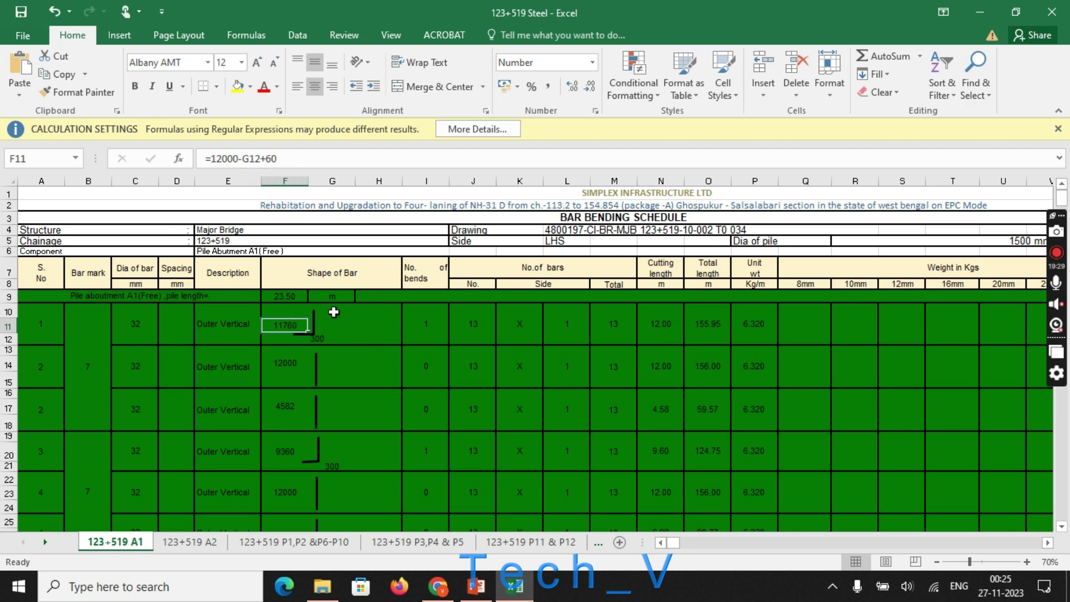
left_click(279, 159)
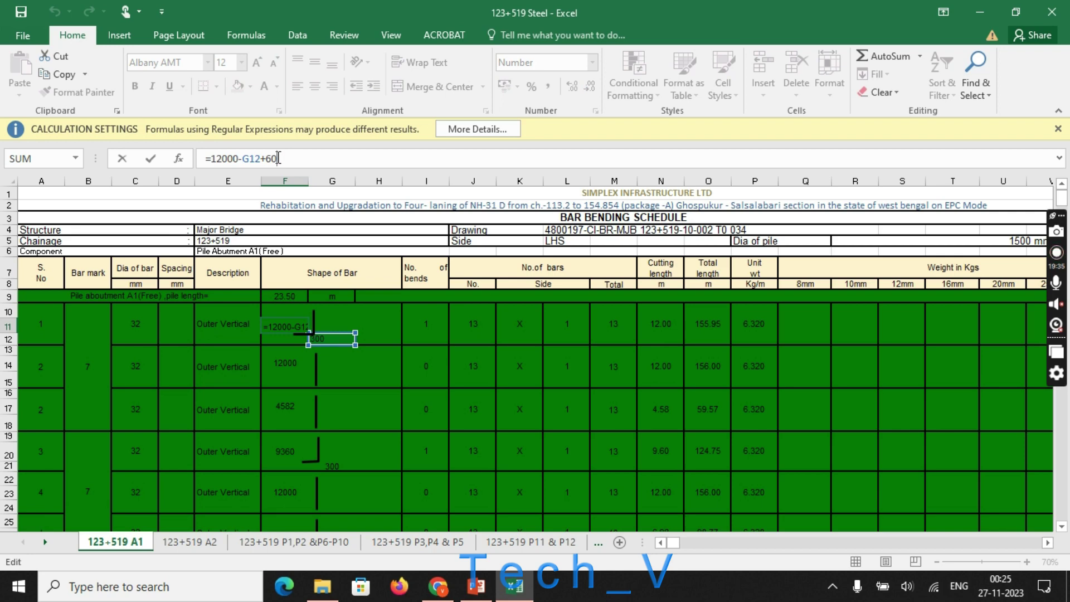
key("ctrl+Return")
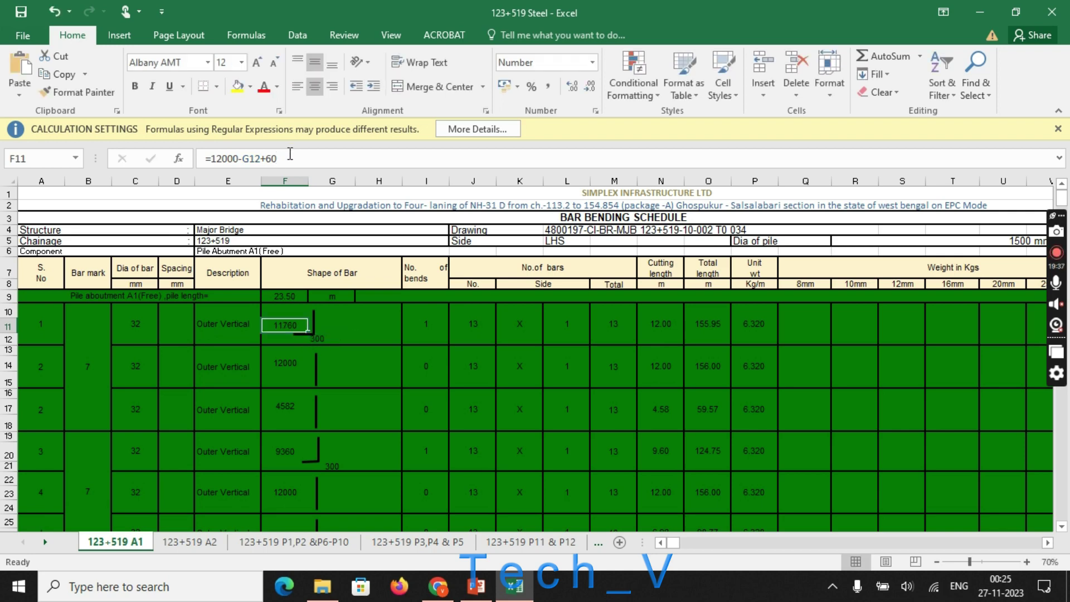
left_click(352, 419)
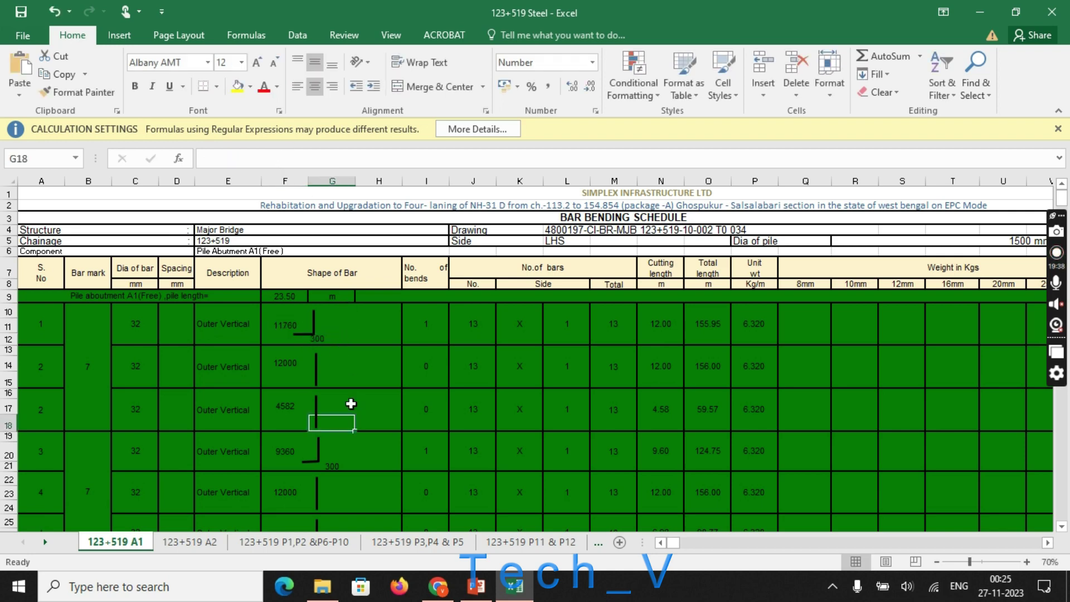
left_click(291, 328)
double_click(225, 159)
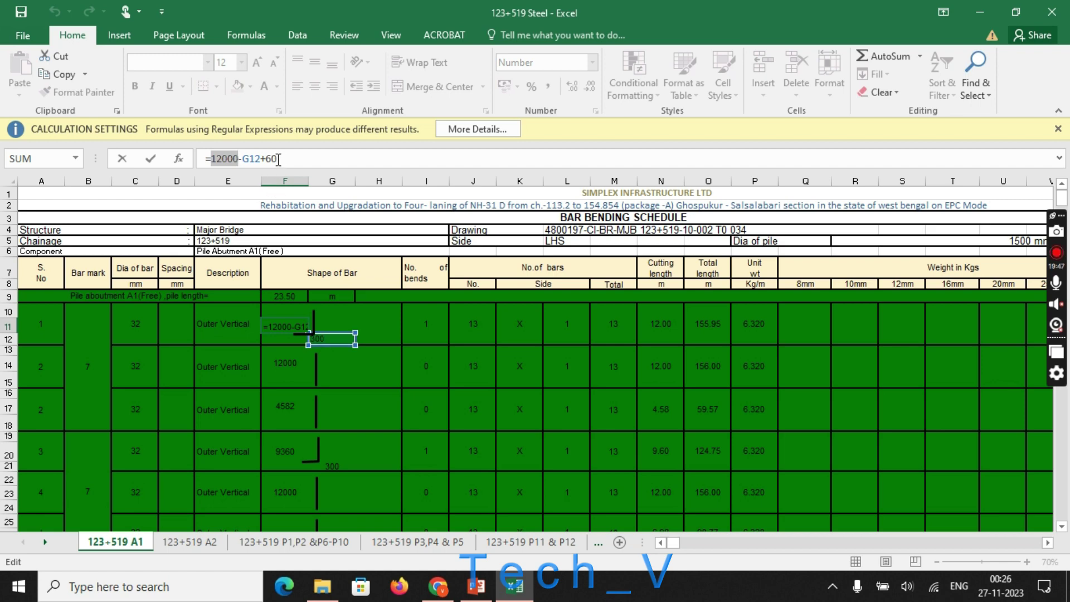
key("Return")
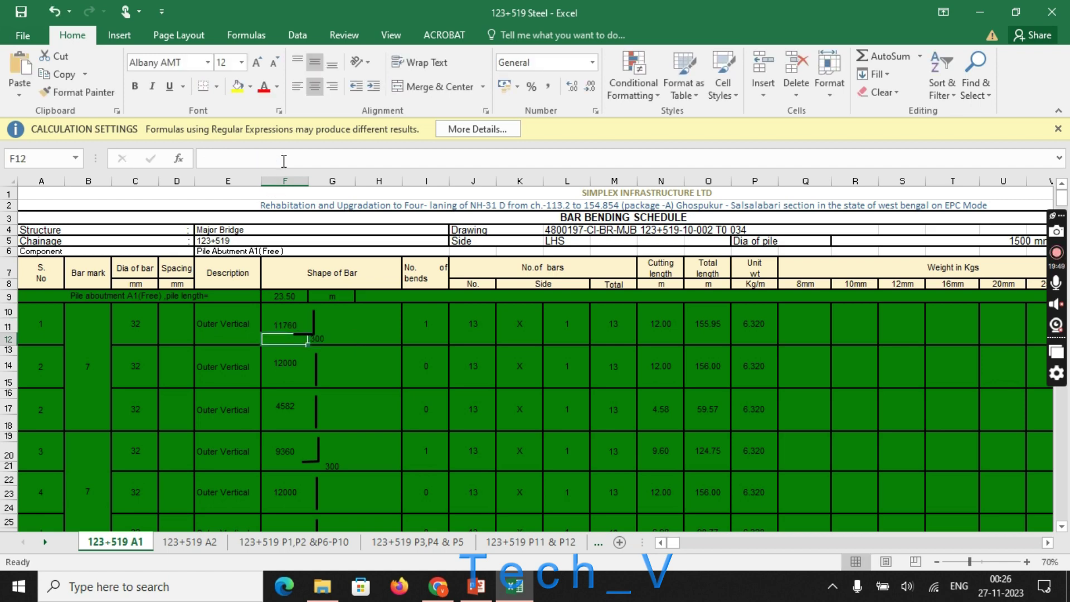
Examine the first outer vertical bar's cutting length formula, including its bend deduction and the division by 1000, leaving it unaltered
left_click(332, 327)
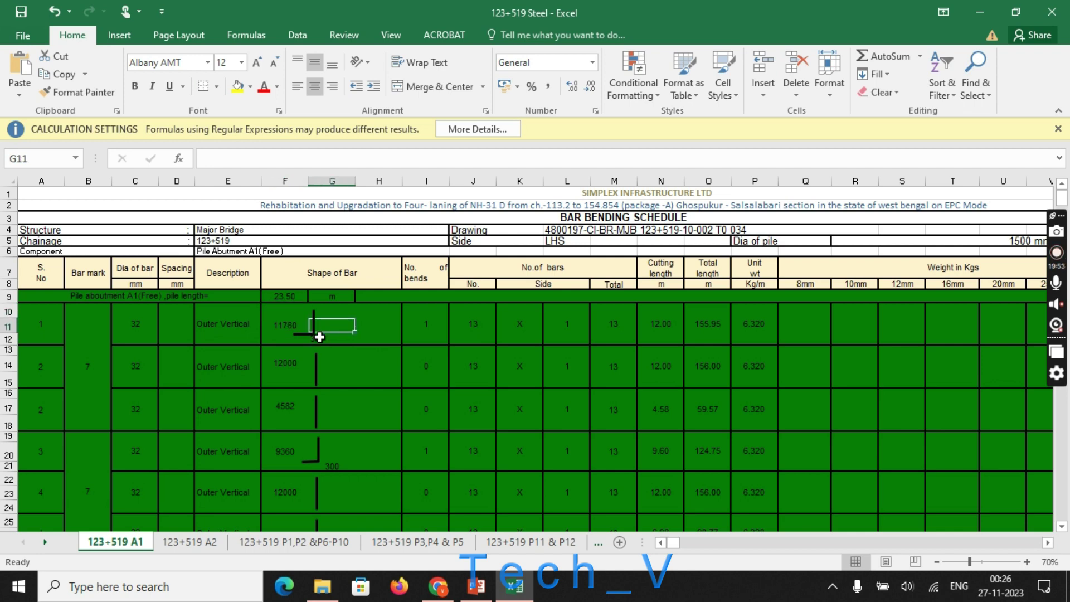
left_click(668, 325)
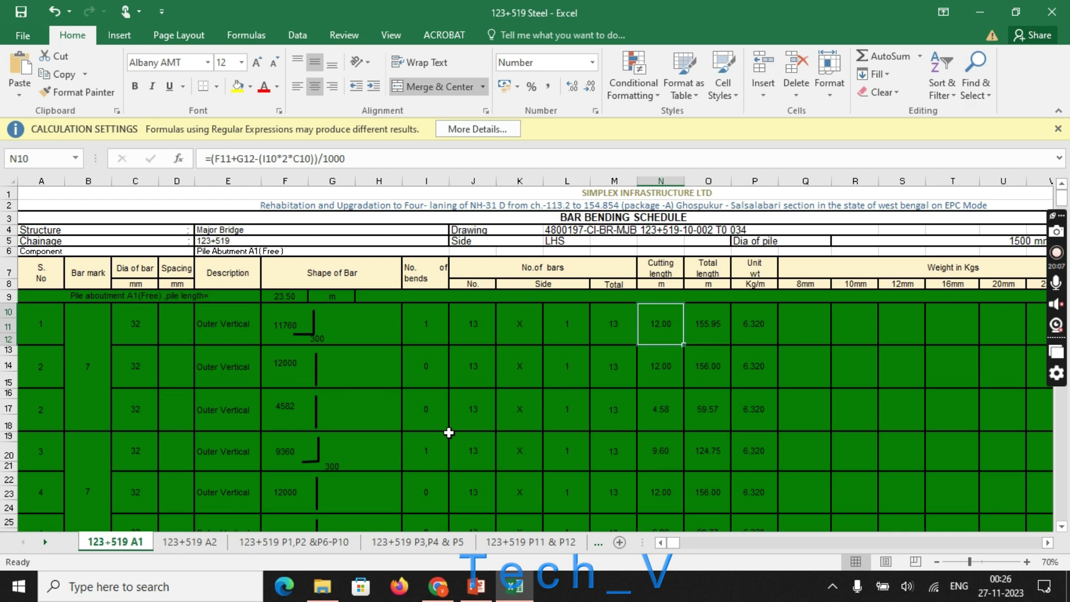
left_click_drag(690, 402, 664, 404)
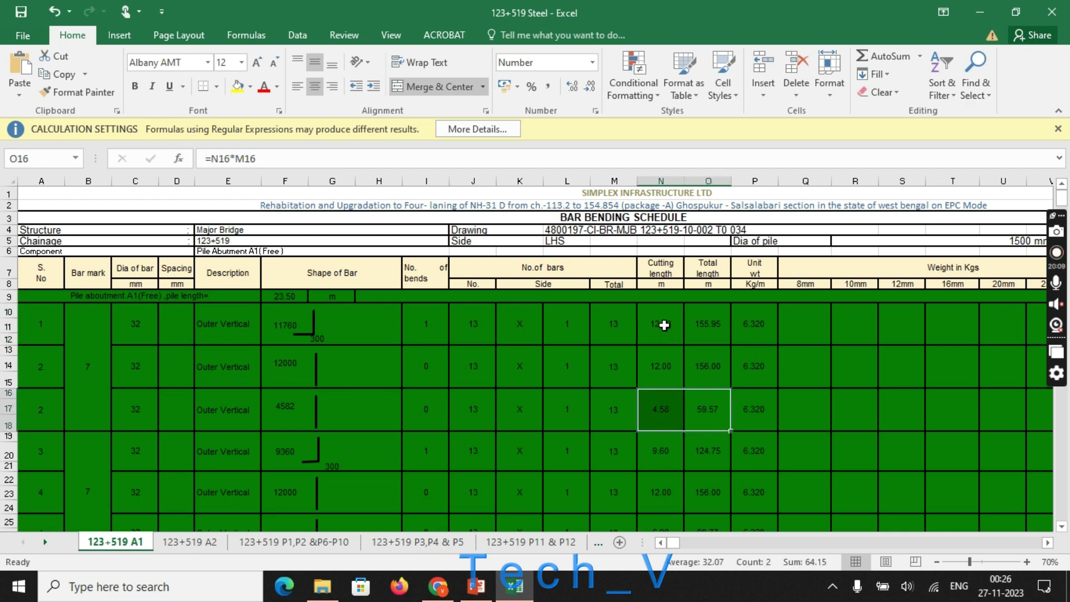
left_click(664, 325)
left_click_drag(319, 159, 365, 156)
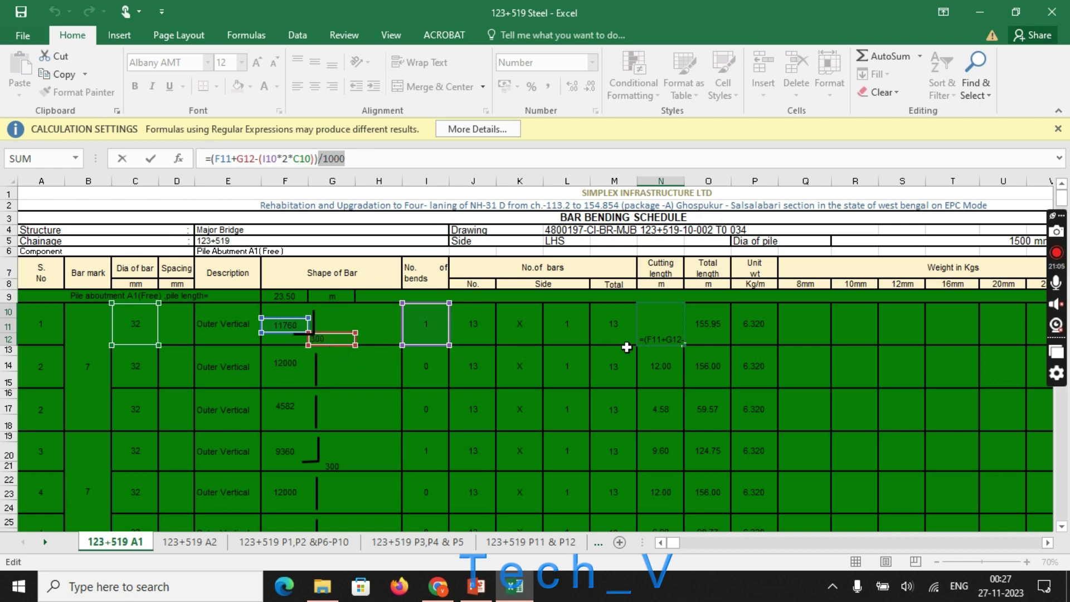
left_click(379, 161)
key("Return")
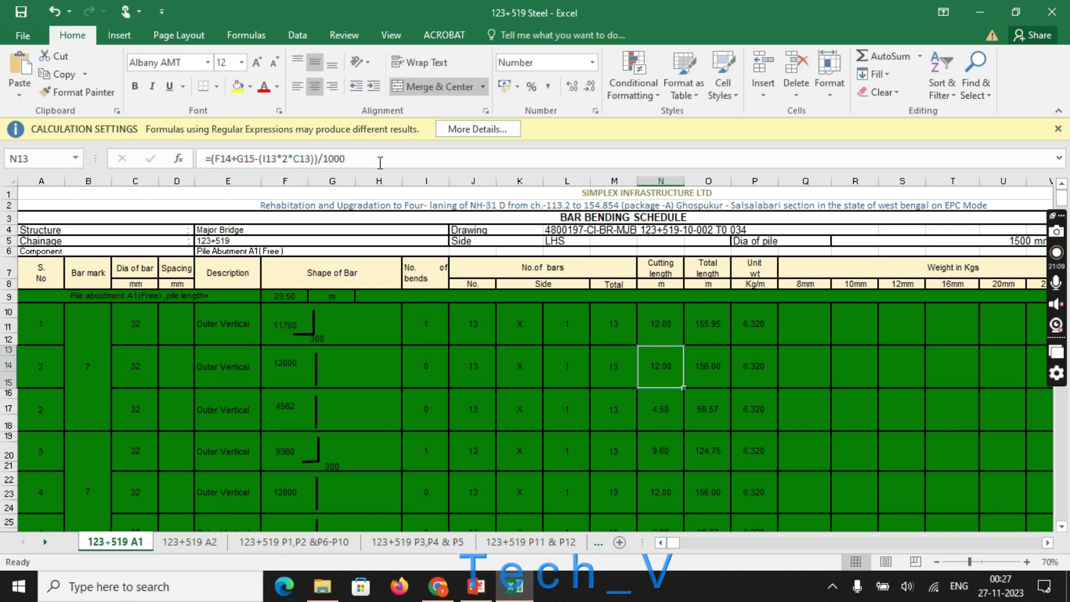
left_click(668, 325)
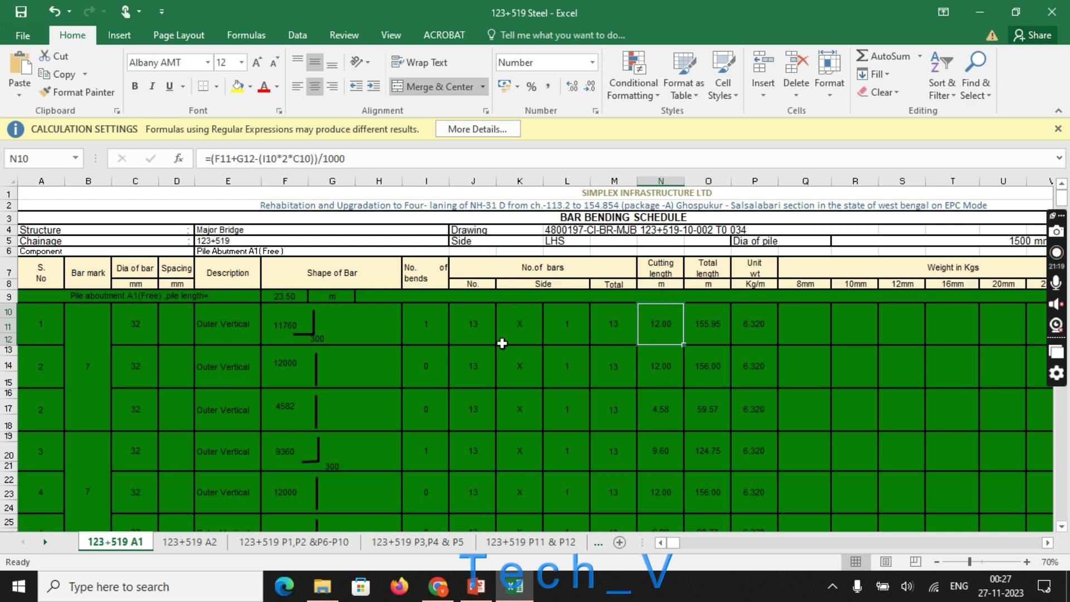
Examine the first outer vertical bar's number of bars and side multiplier alongside its cutting length formula
left_click(478, 331)
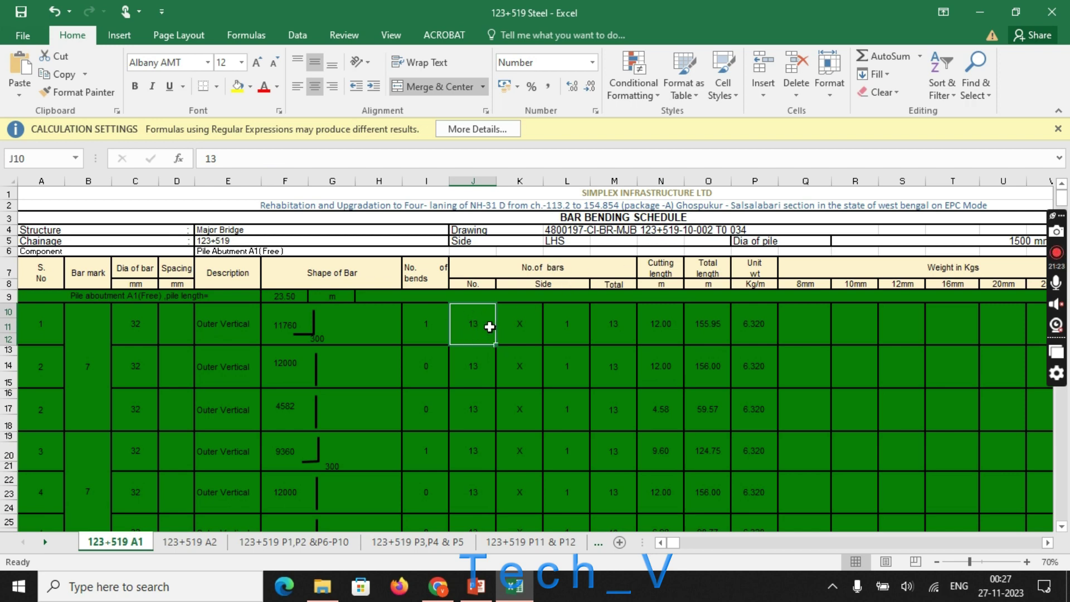
left_click(567, 330)
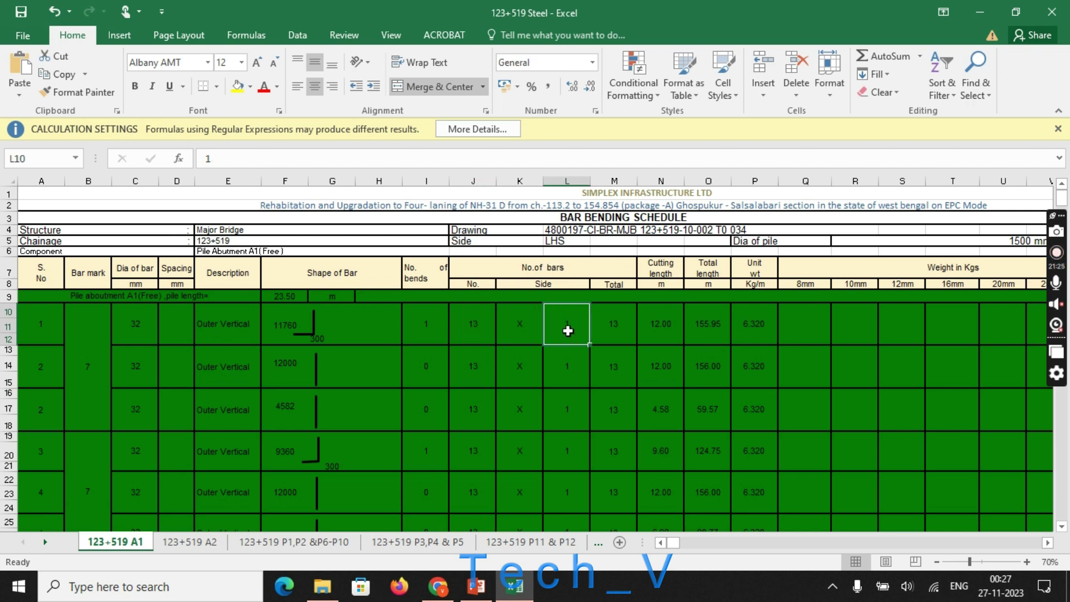
left_click(485, 317)
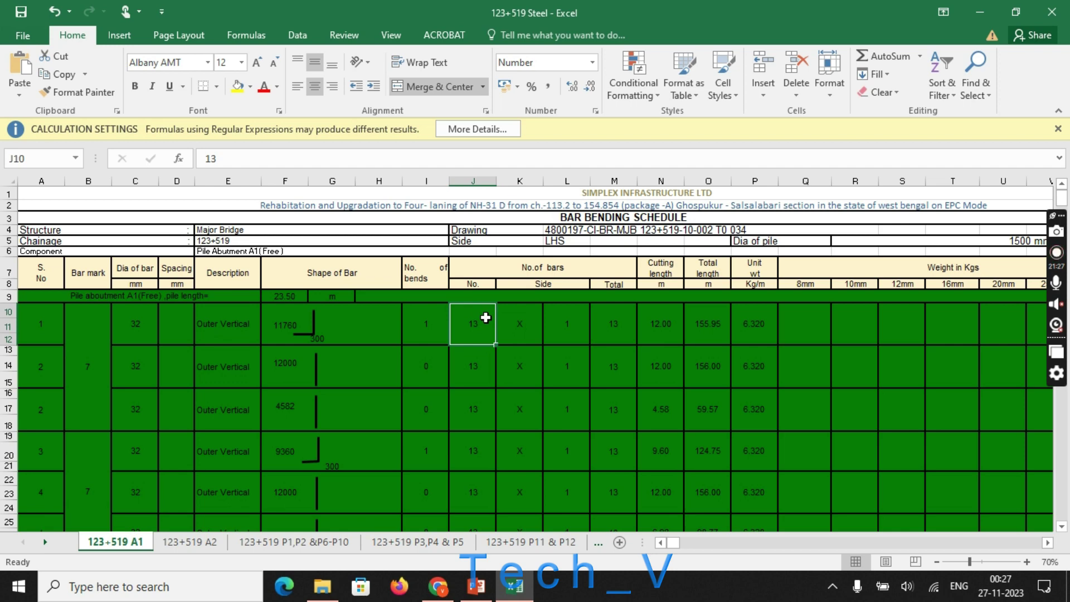
left_click(660, 327)
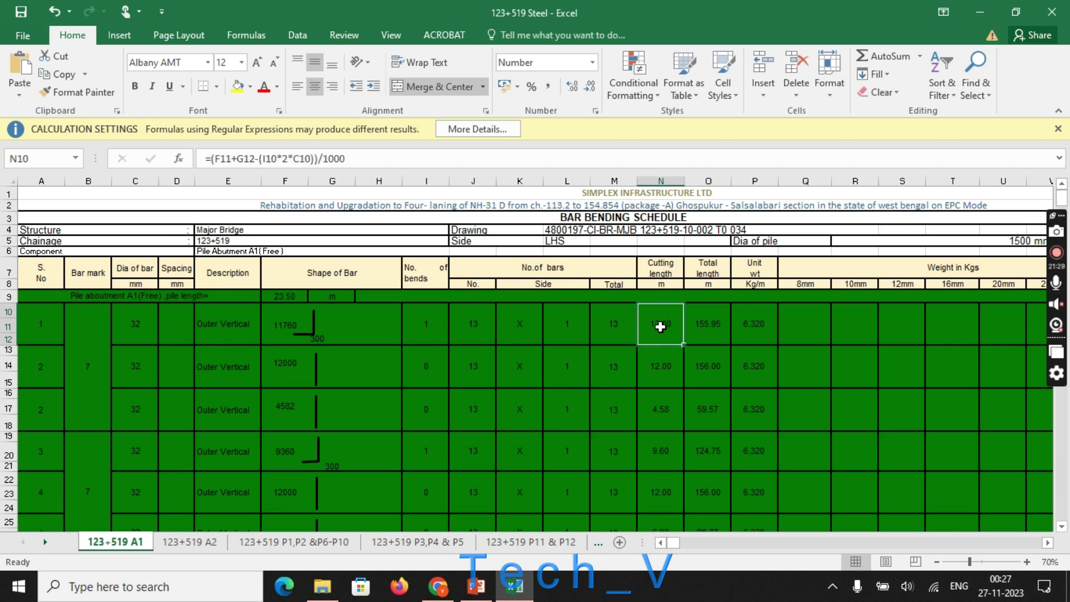
left_click(474, 319)
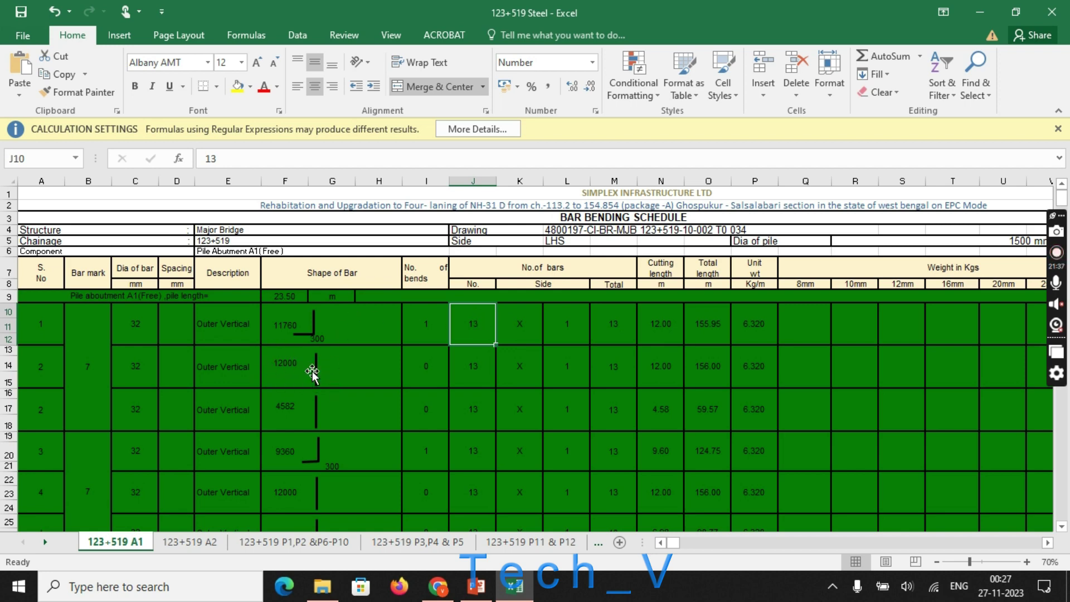
Examine the linked number of bars, the bend count and the total bars formula of the second outer vertical bar
left_click(477, 371)
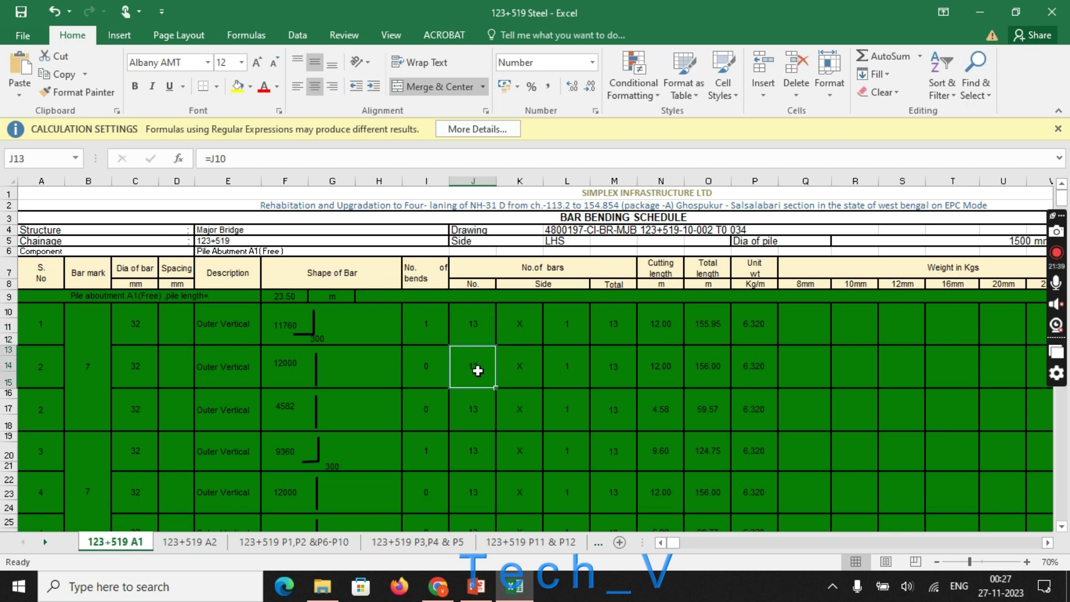
left_click(435, 371)
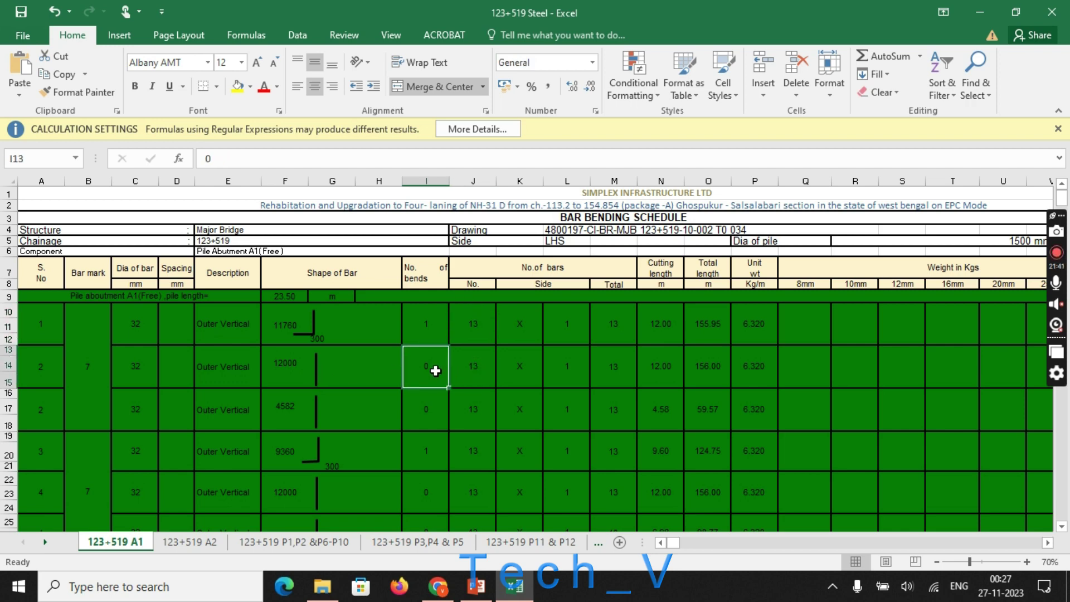
left_click(611, 380)
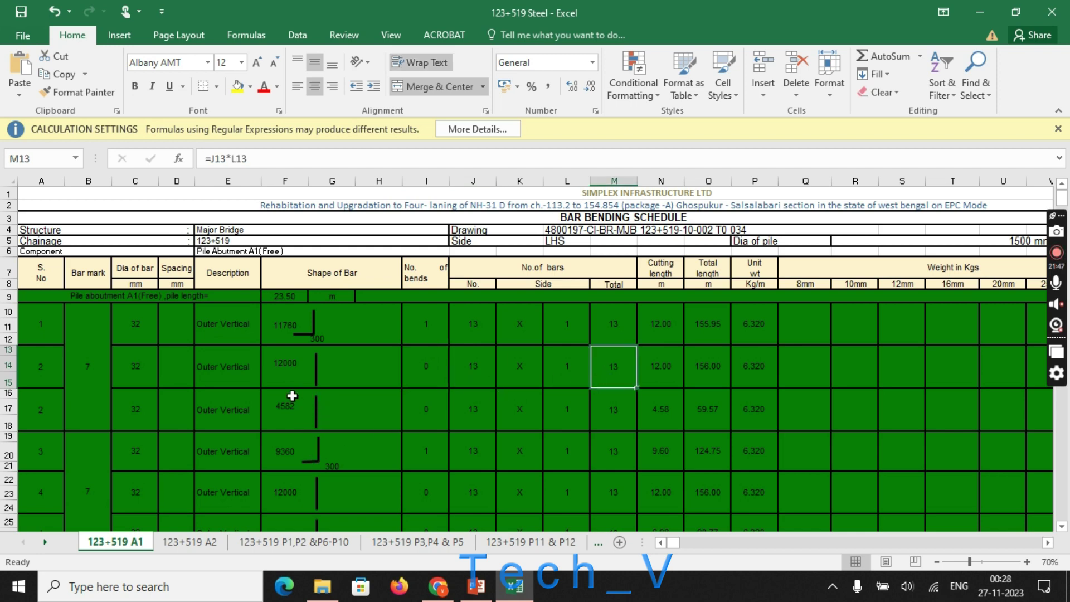
Examine the third outer vertical bar's shape length formula, tracing its pile cage length reference and the 52*C16*2 lap term, leaving it unaltered
left_click(286, 413)
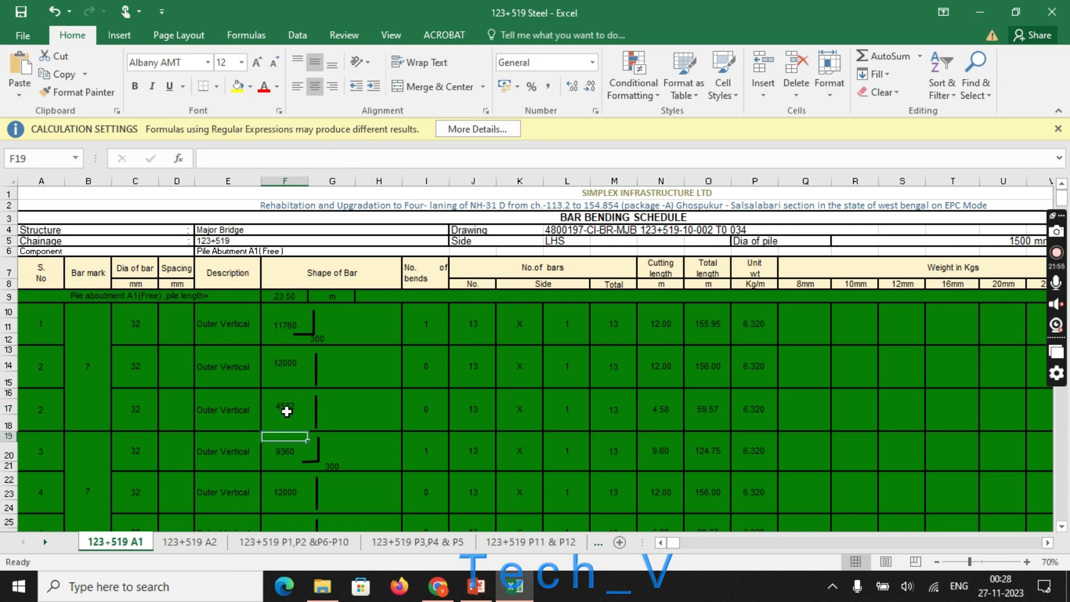
double_click(282, 406)
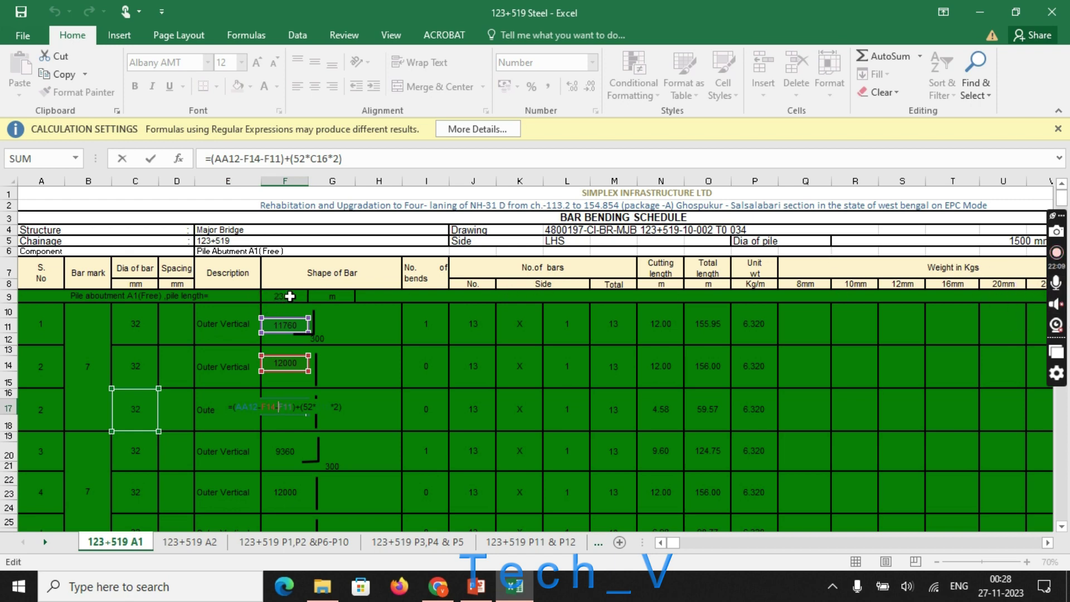
left_click_drag(676, 548, 665, 548)
left_click(1046, 542)
left_click(1047, 542)
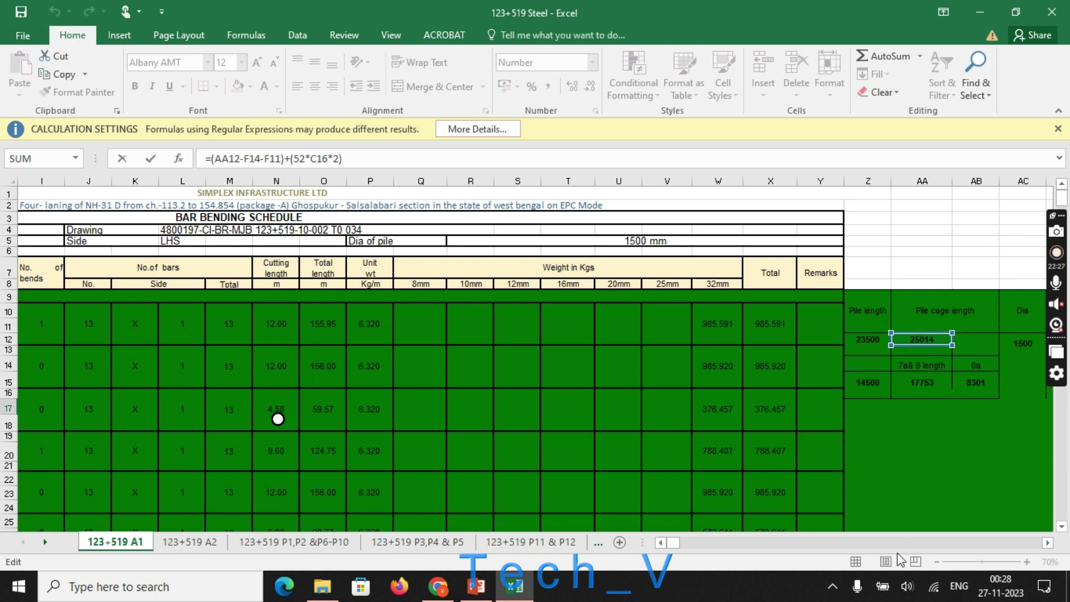
left_click_drag(661, 549, 662, 549)
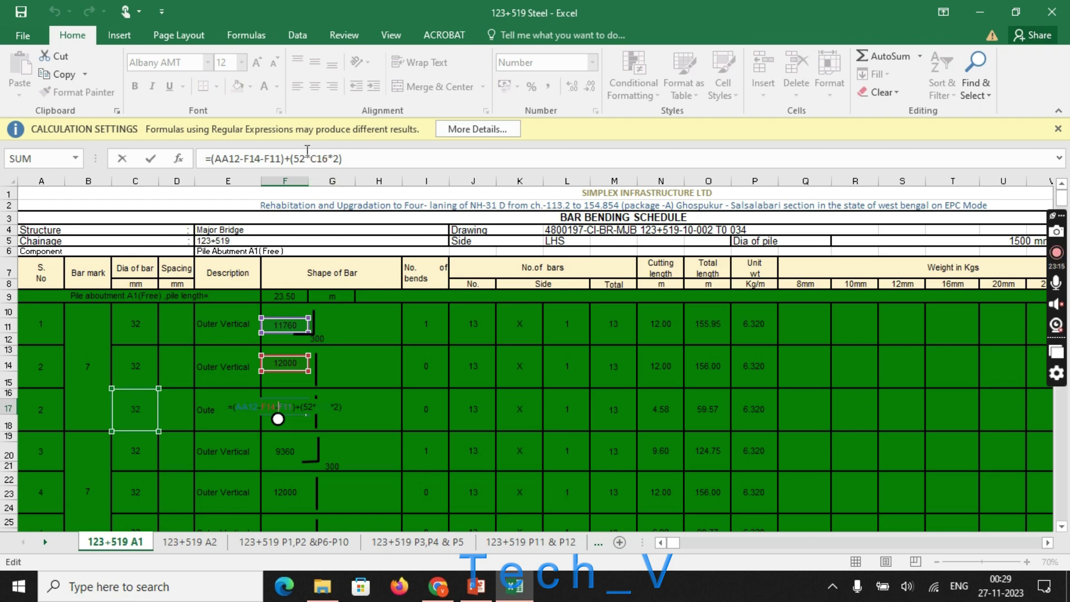
left_click_drag(329, 156, 296, 157)
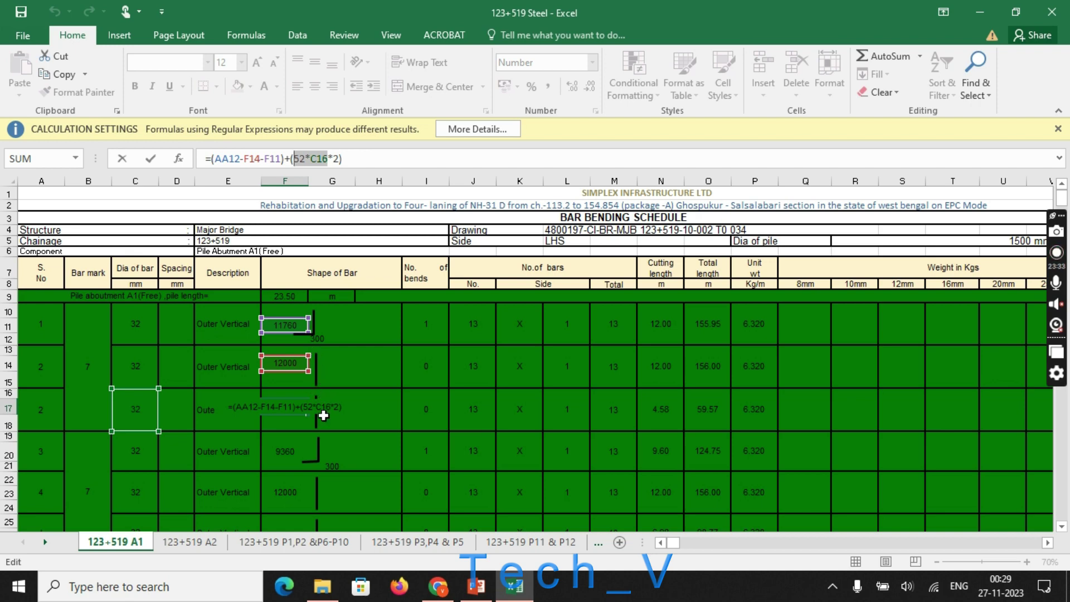
left_click(354, 158)
key("Return")
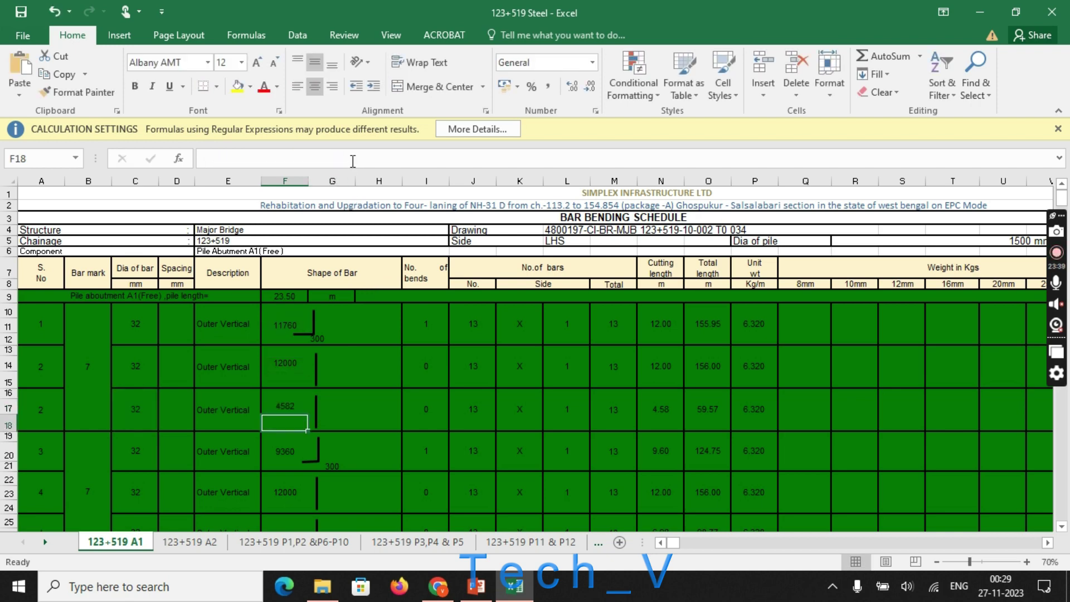
Examine the shape lengths of the three outer vertical bars in the first bar mark 7 group together
left_click(289, 405)
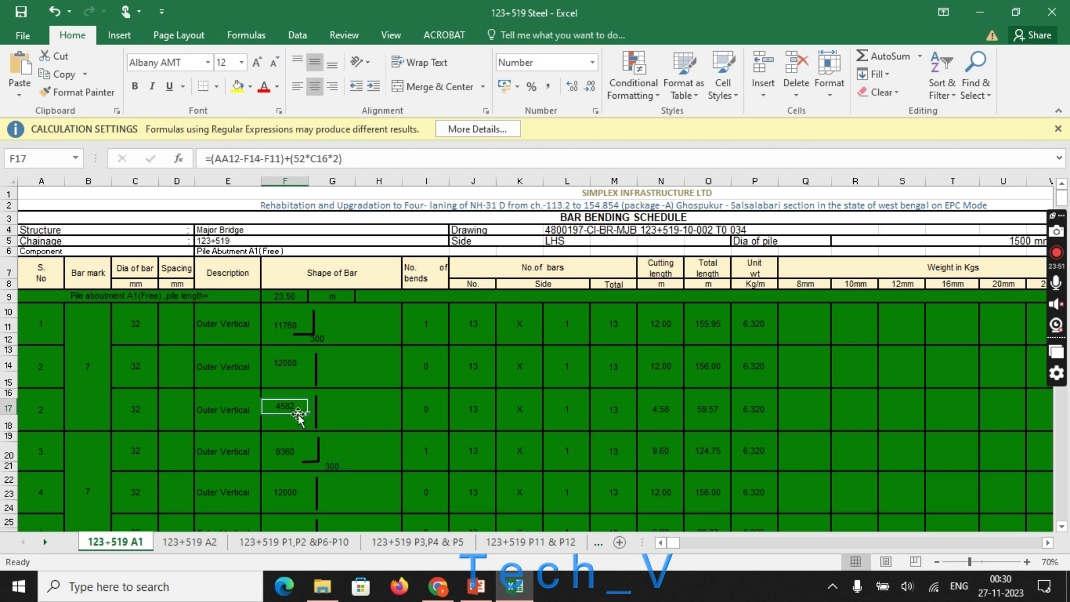
left_click_drag(291, 320, 285, 429)
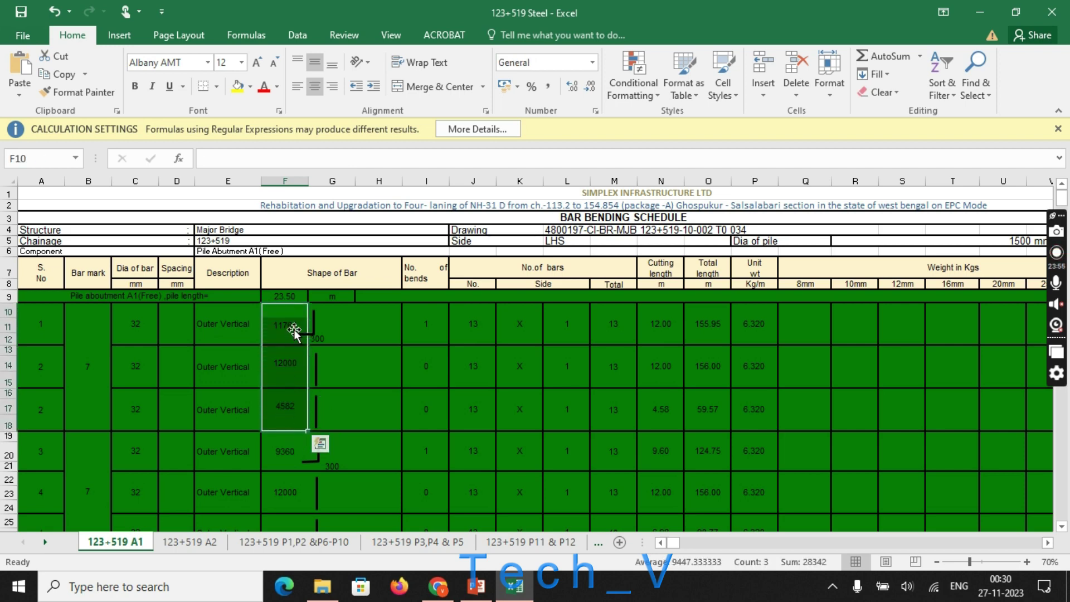
left_click(376, 413)
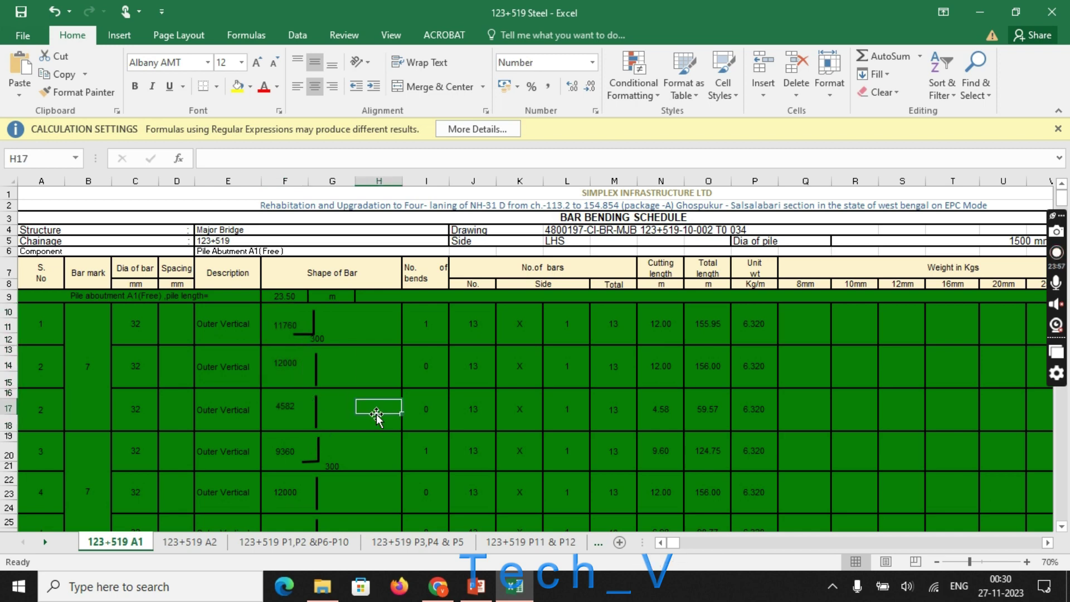
left_click_drag(285, 324, 288, 427)
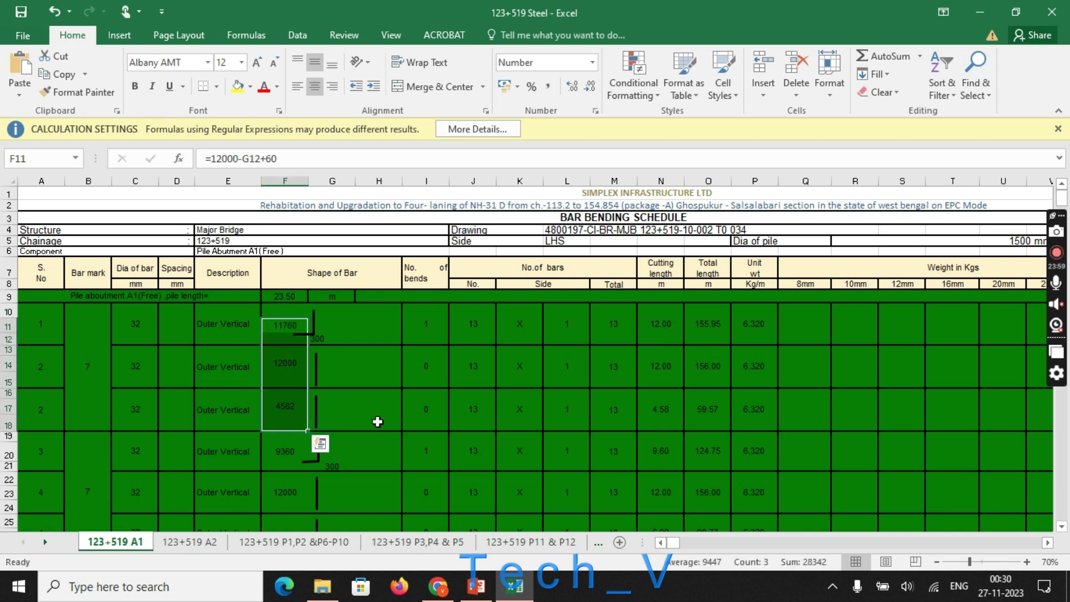
Examine the bend count and the bar number and total entries across the first bar mark 7 group
left_click(447, 426)
left_click(469, 420)
left_click(475, 372)
left_click_drag(614, 327, 615, 405)
left_click(707, 412)
Compare the cutting length formulas of the three outer vertical bars in the first bar mark 7 group
left_click(671, 322)
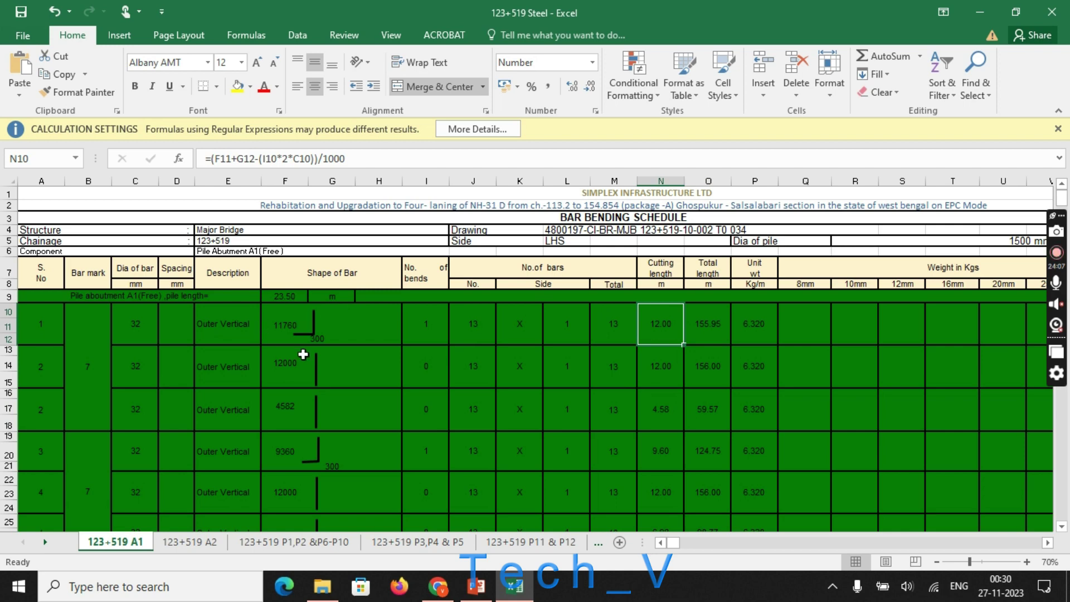
left_click(687, 380)
left_click(660, 366)
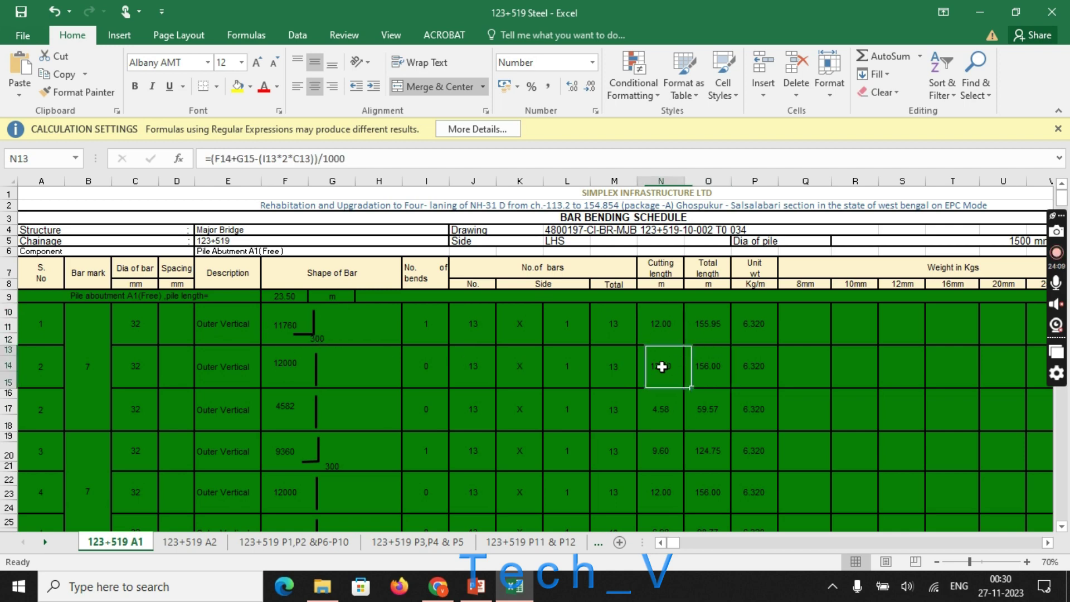
left_click(663, 411)
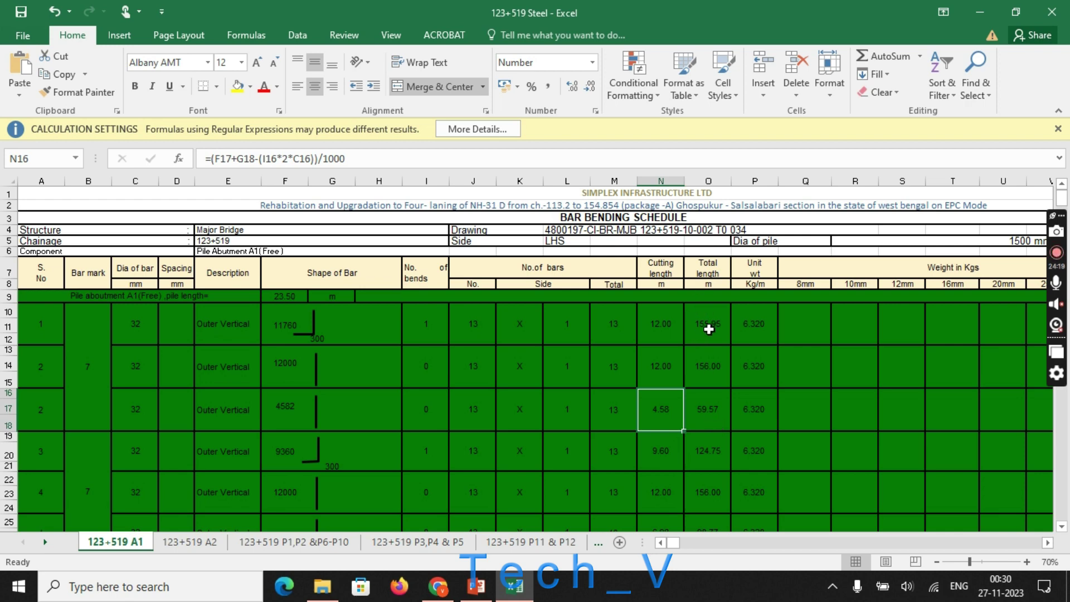
left_click(647, 327)
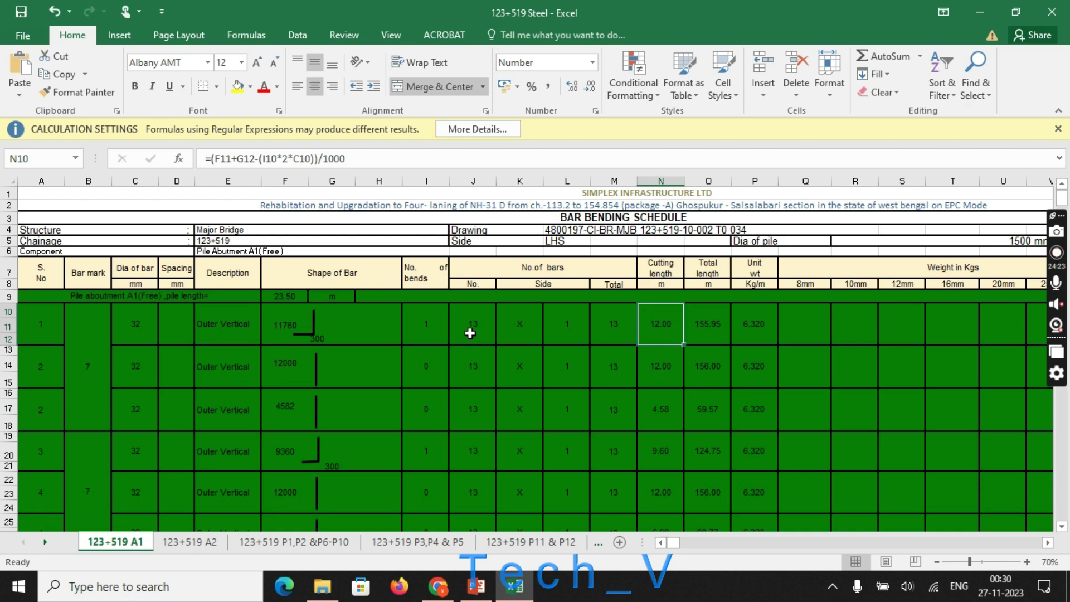
Examine the total length formulas of the first two outer vertical bars, tracing their cutting length and total bars references without altering them
double_click(708, 330)
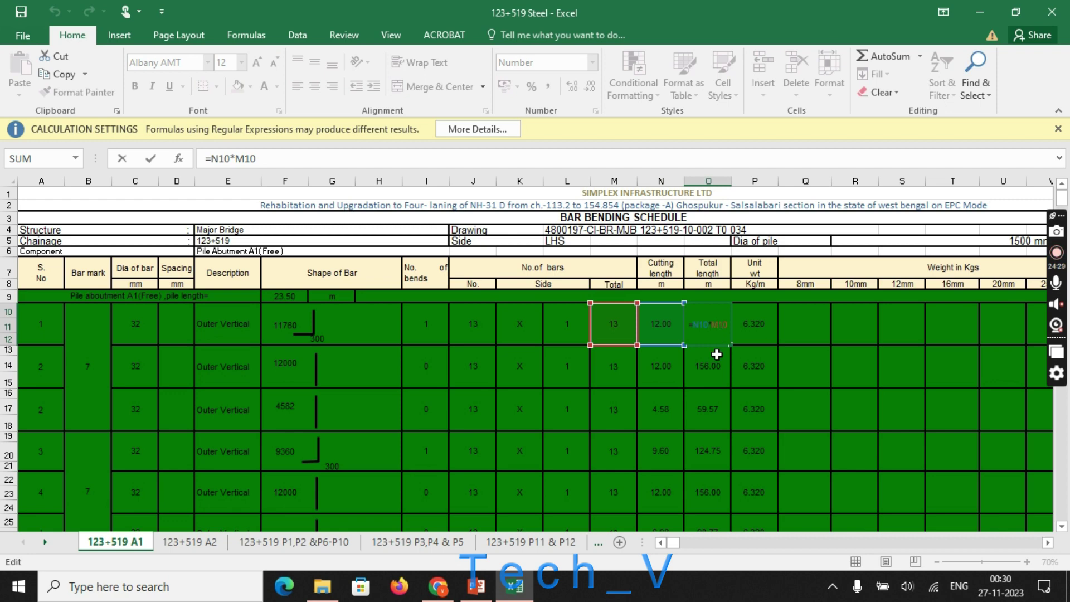
key("Return")
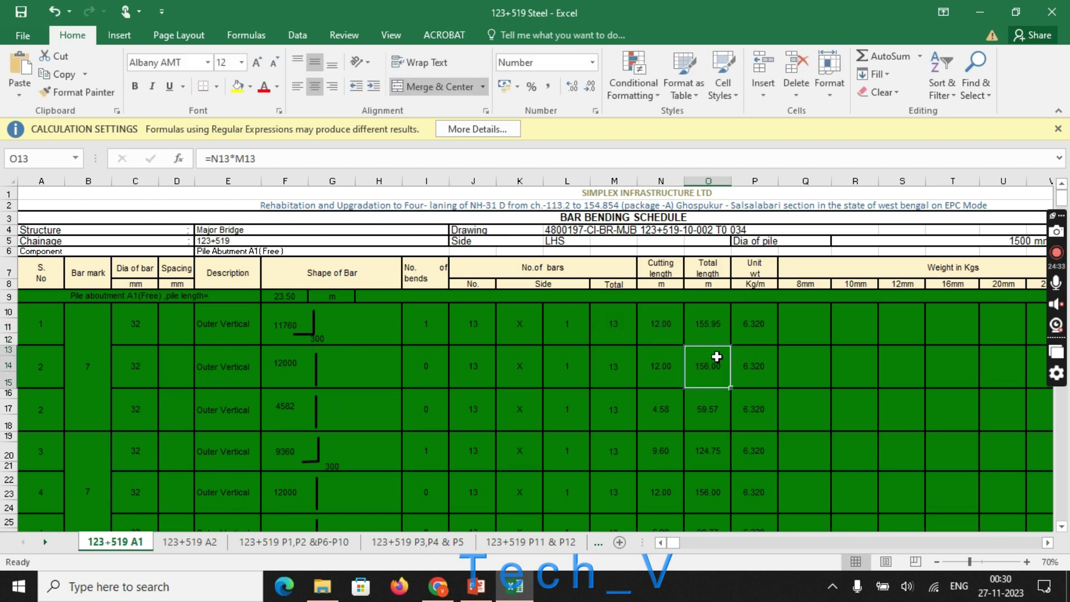
left_click(715, 329)
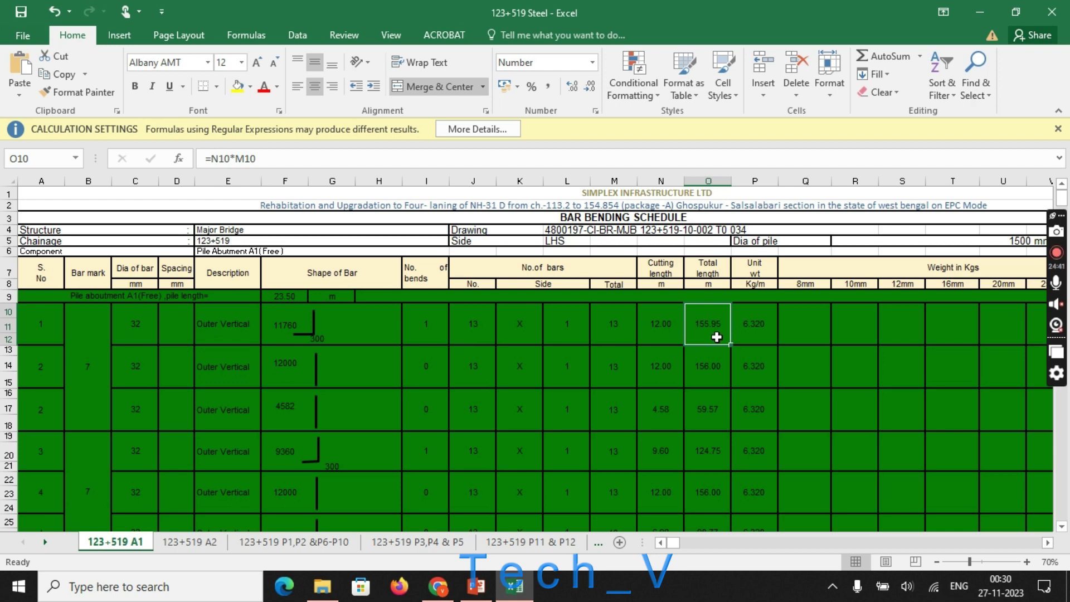
left_click(711, 374)
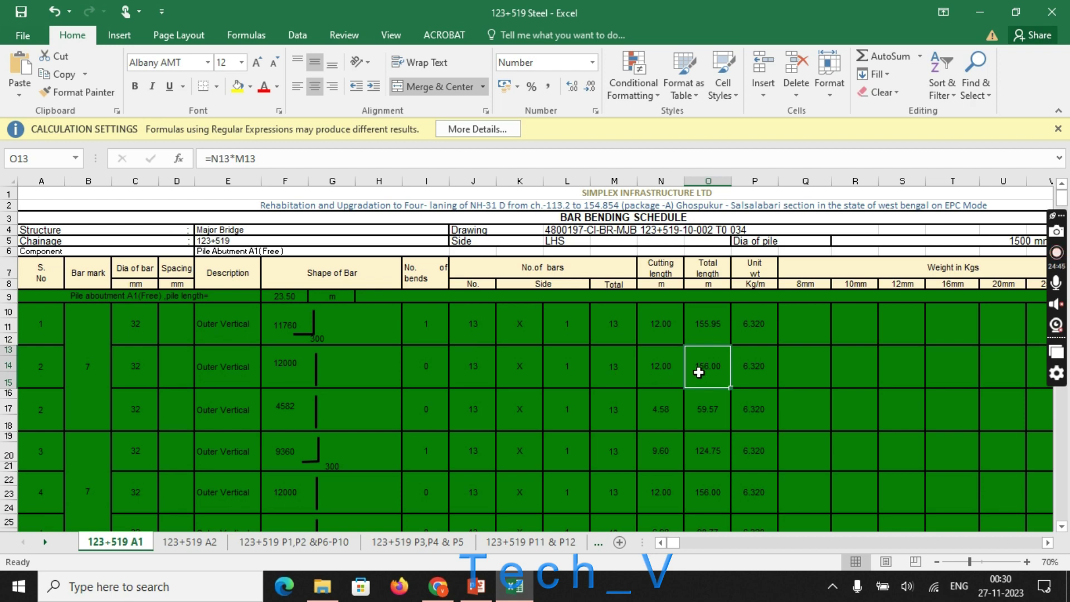
double_click(719, 365)
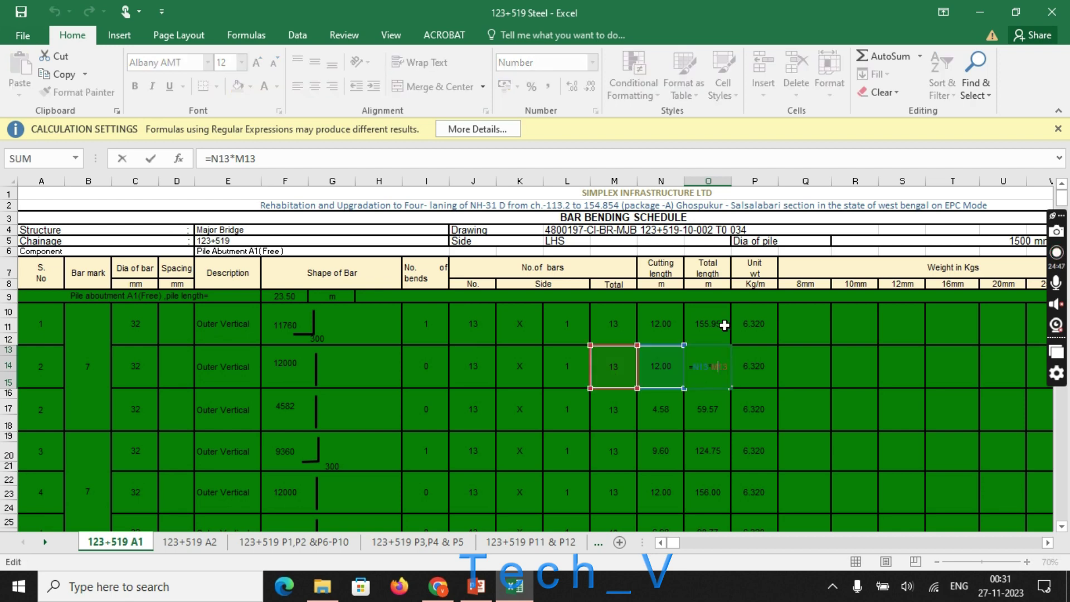
key("Return")
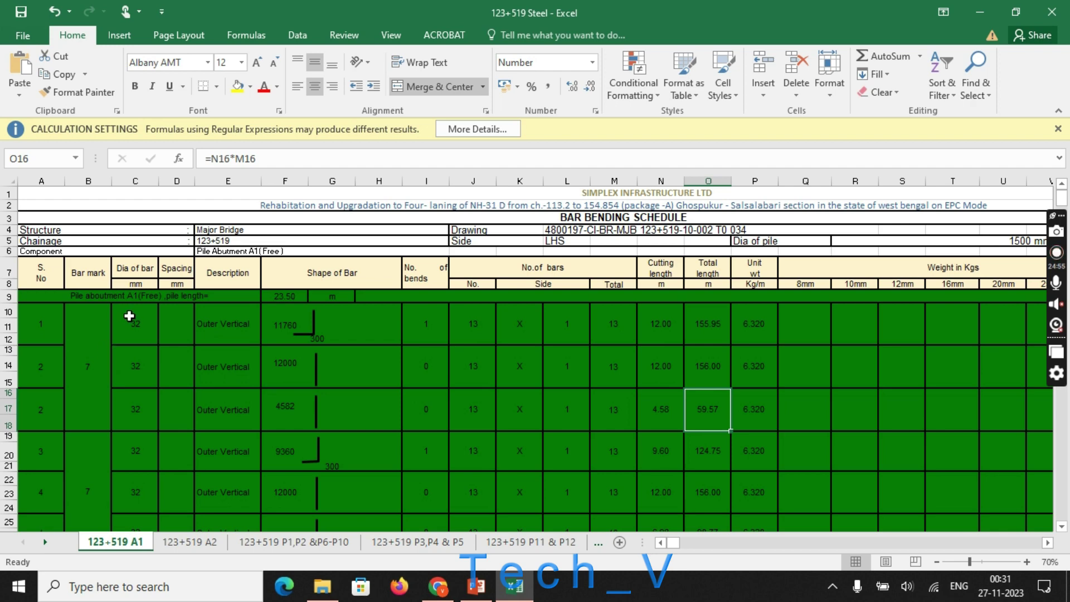
Compare the bar diameters in the first bar mark 7 group with the unit weight formulas of the outer vertical bars
left_click_drag(125, 314, 138, 431)
left_click_drag(747, 308, 755, 372)
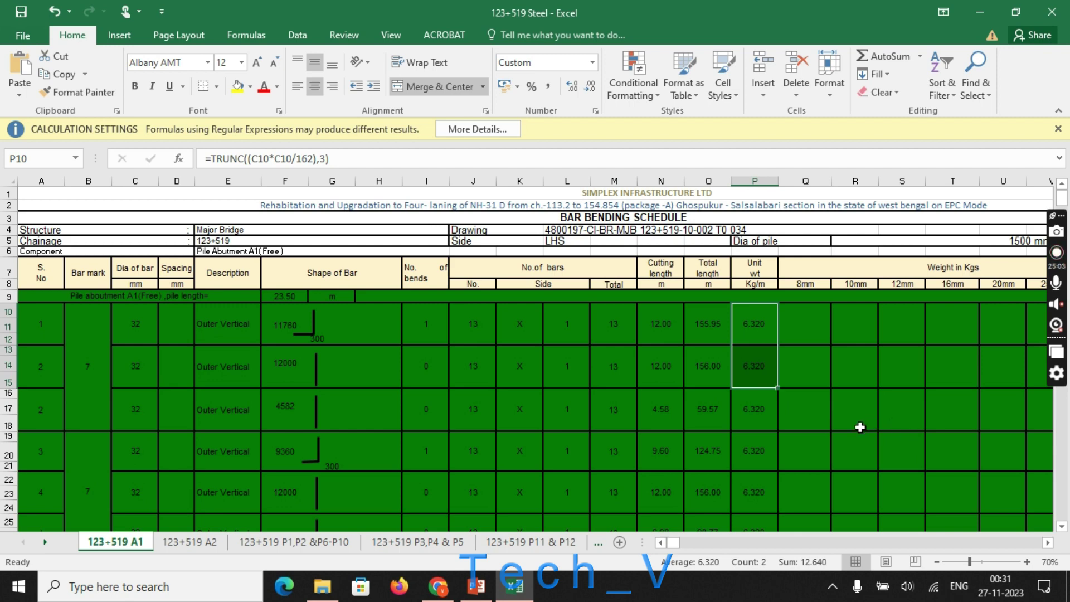
left_click(764, 440)
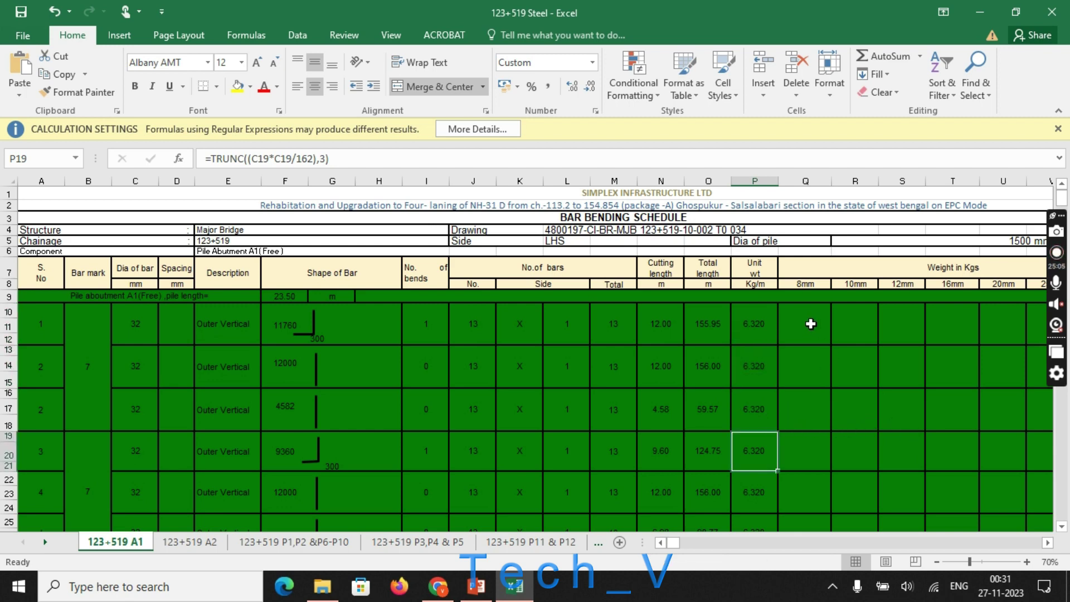
Examine the Weight in Kgs heading and its diameter columns from 8mm to 32mm
left_click(814, 286)
left_click_drag(814, 286, 995, 279)
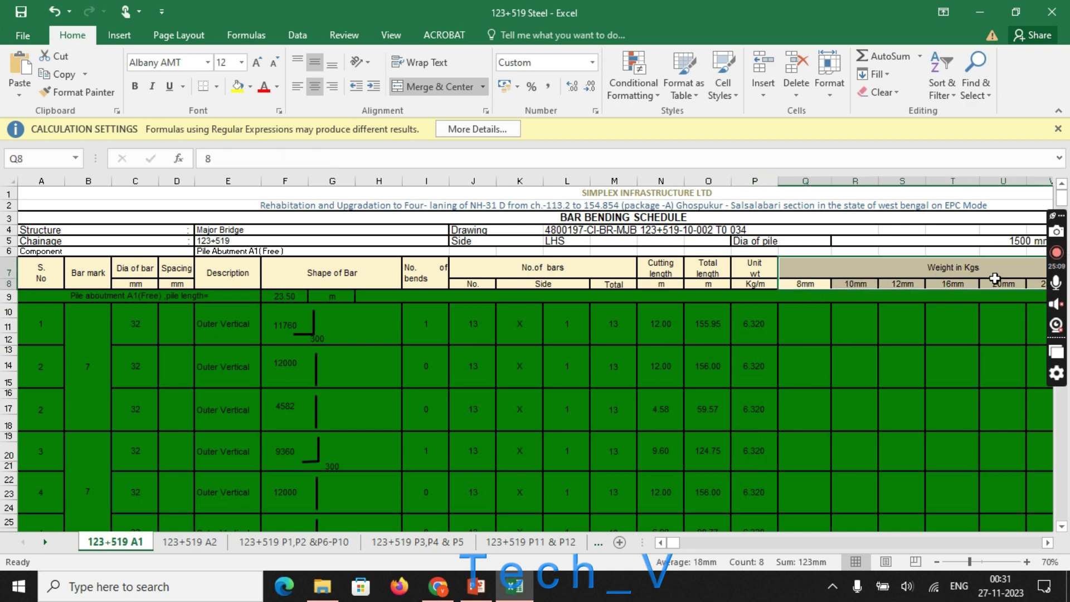
left_click(1047, 542)
left_click(1047, 542)
left_click(1047, 542)
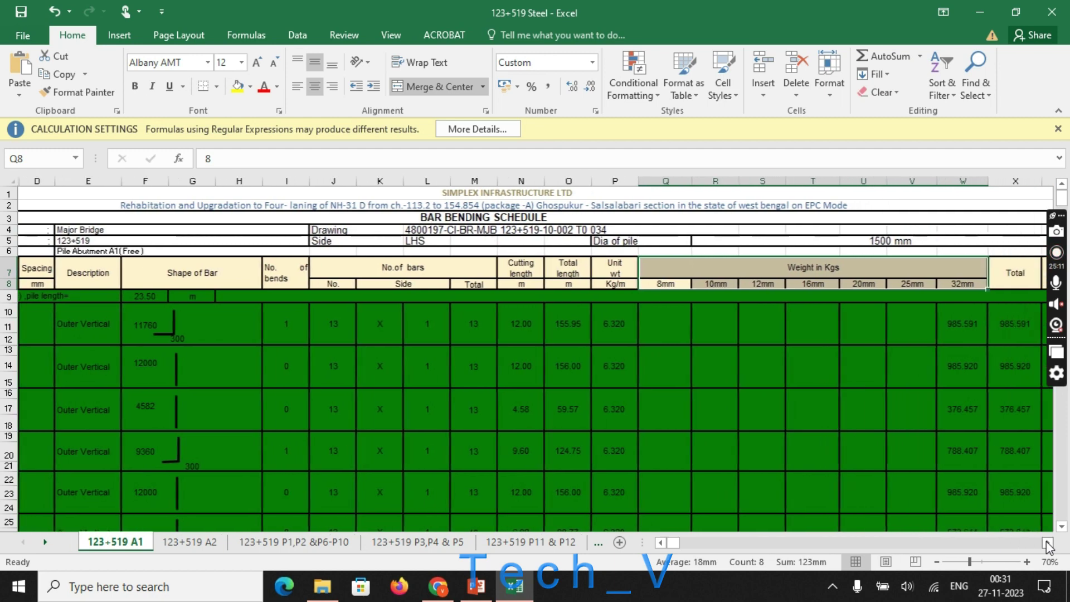
left_click(1047, 542)
left_click(1047, 542)
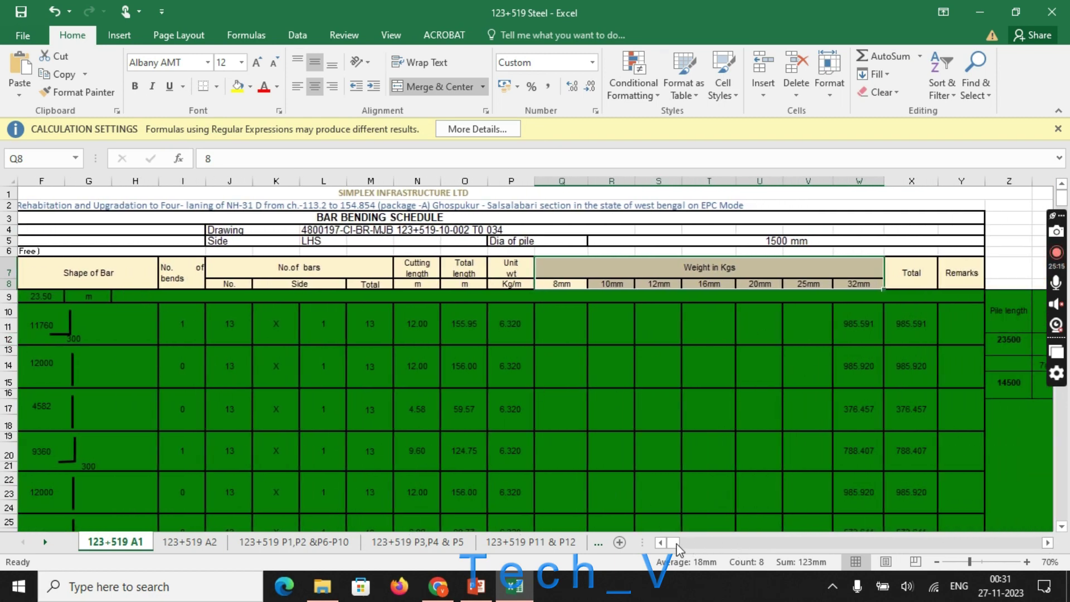
Examine the conditional weight formulas under the smaller diameter columns, relating the first bar's 10mm entry to its diameter, total length and unit weight
left_click(627, 397)
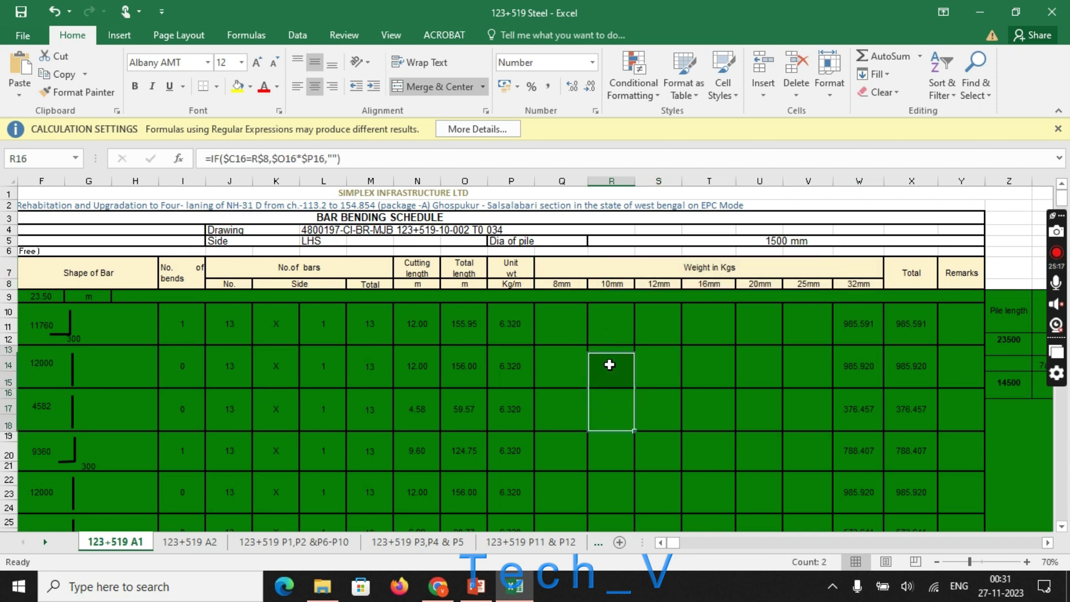
left_click(579, 334)
left_click(621, 333)
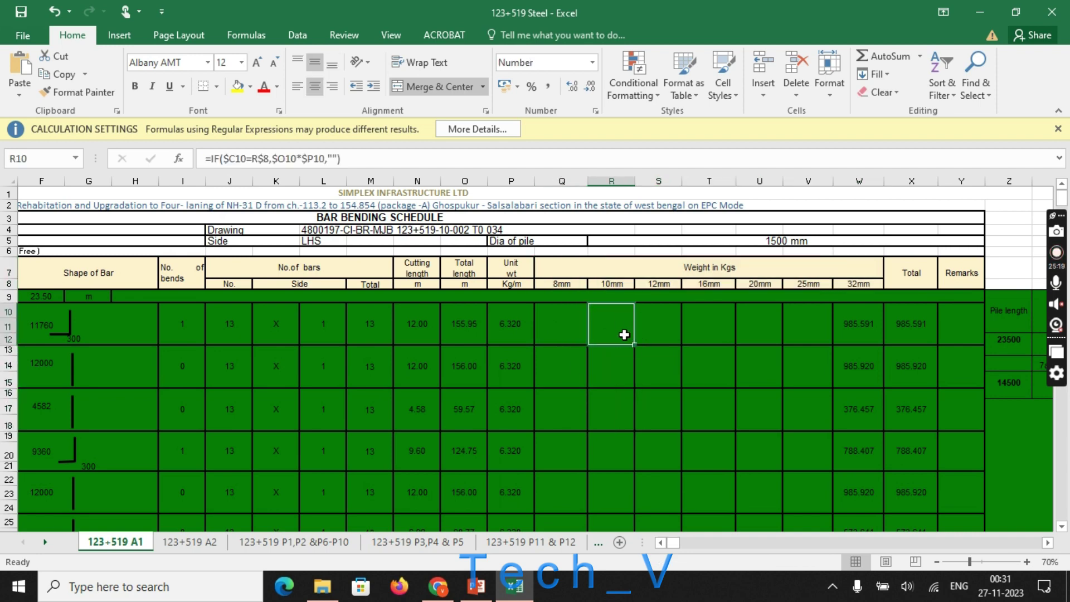
left_click(565, 328)
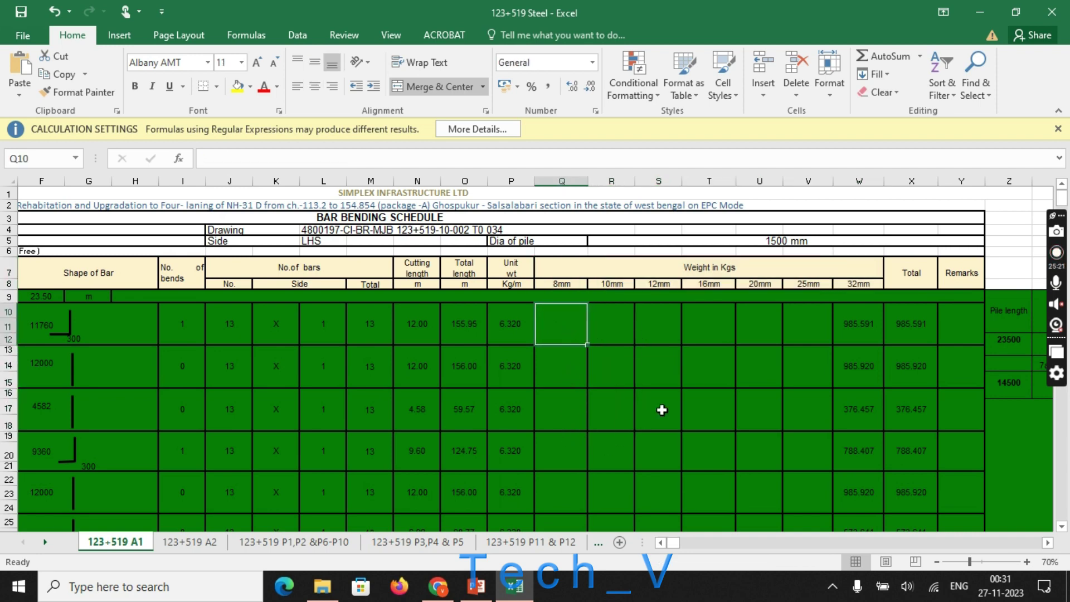
left_click(697, 384)
left_click(626, 319)
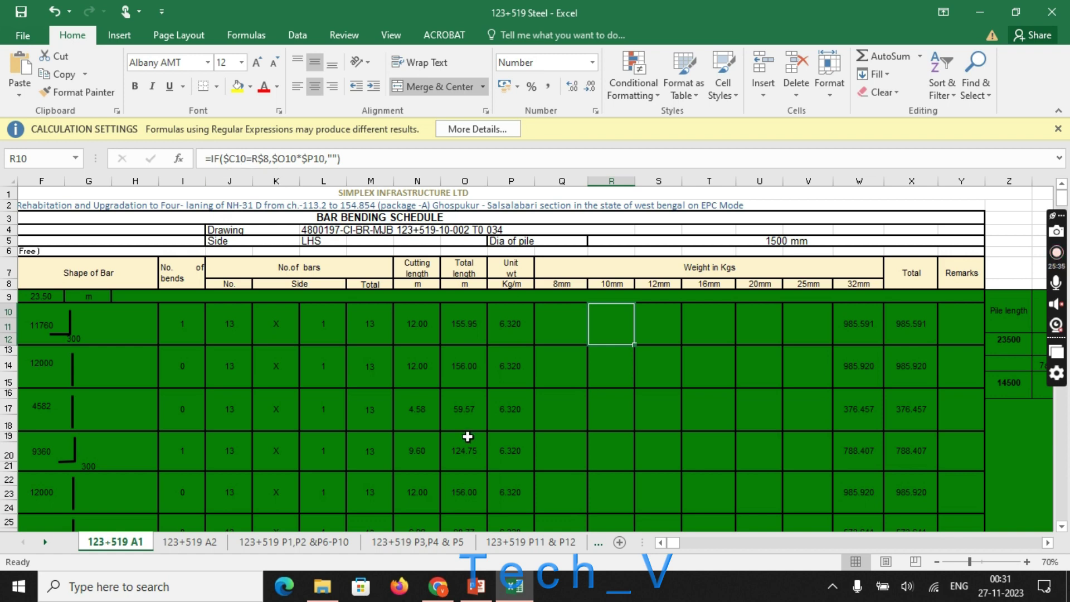
left_click(660, 543)
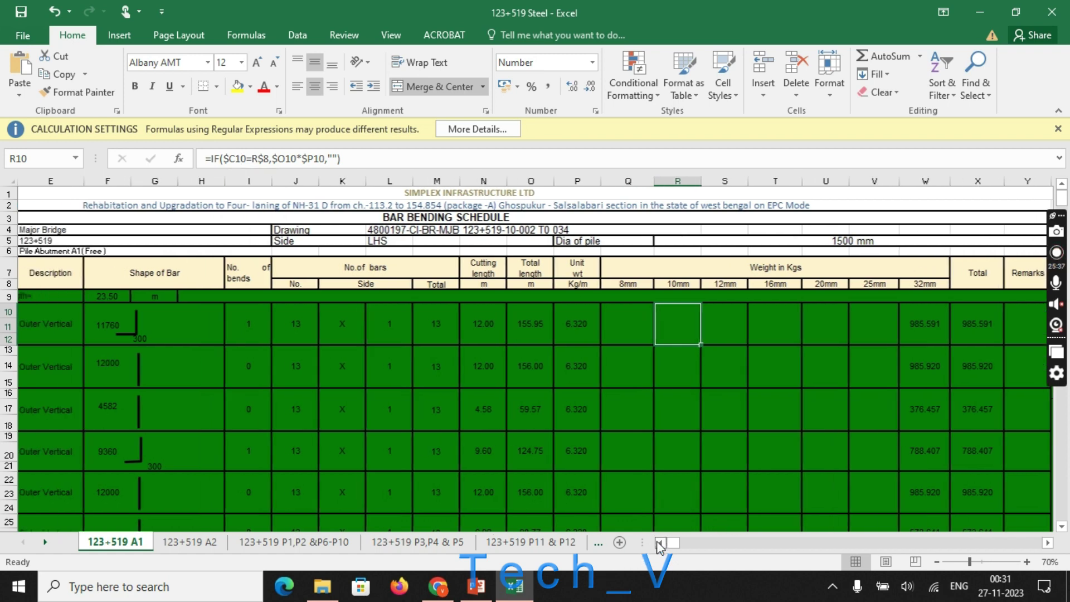
left_click(659, 542)
left_click(660, 542)
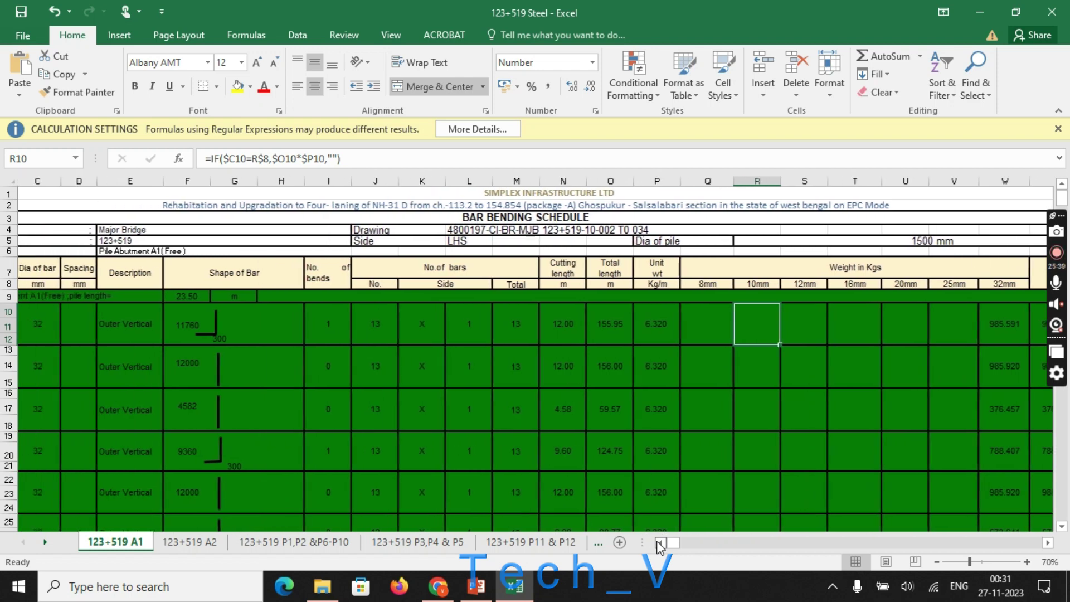
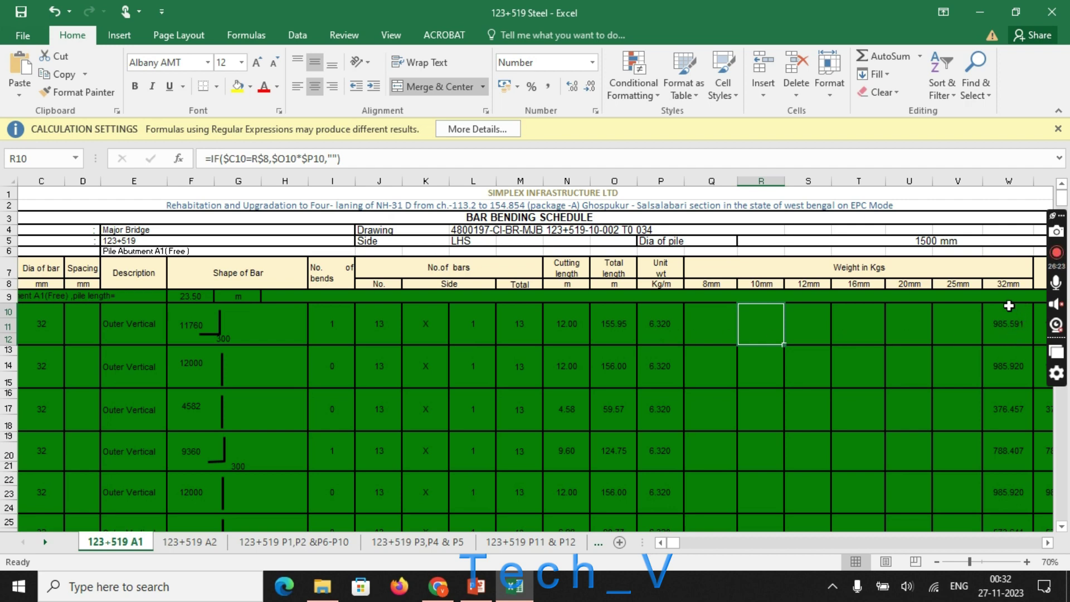
Check the first outer vertical bar's 32mm weight formula and try a bar diameter of 25 mm for that row
left_click(1010, 327)
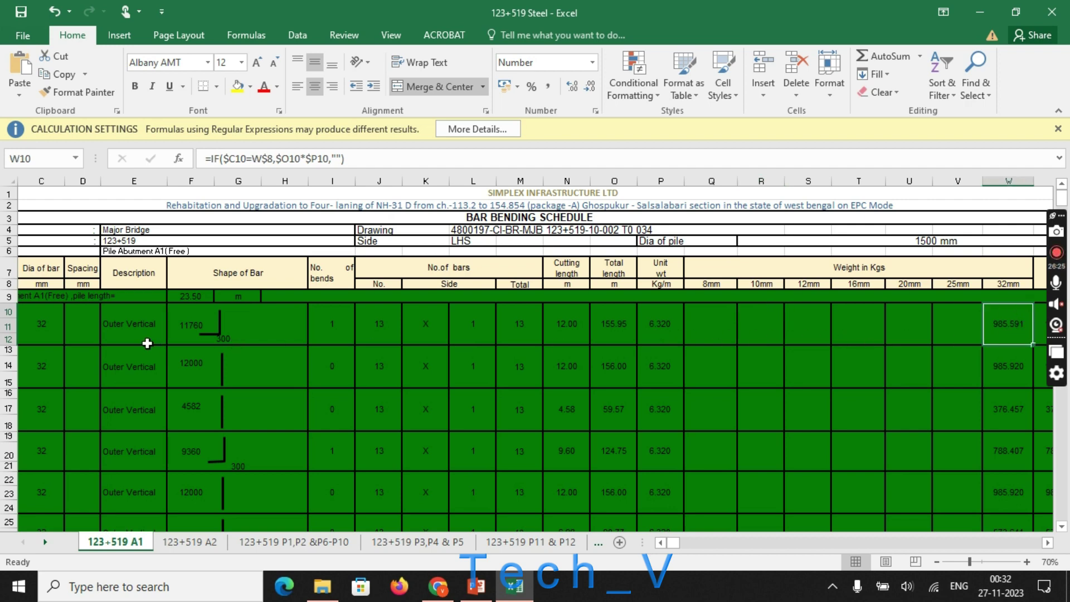
left_click(45, 330)
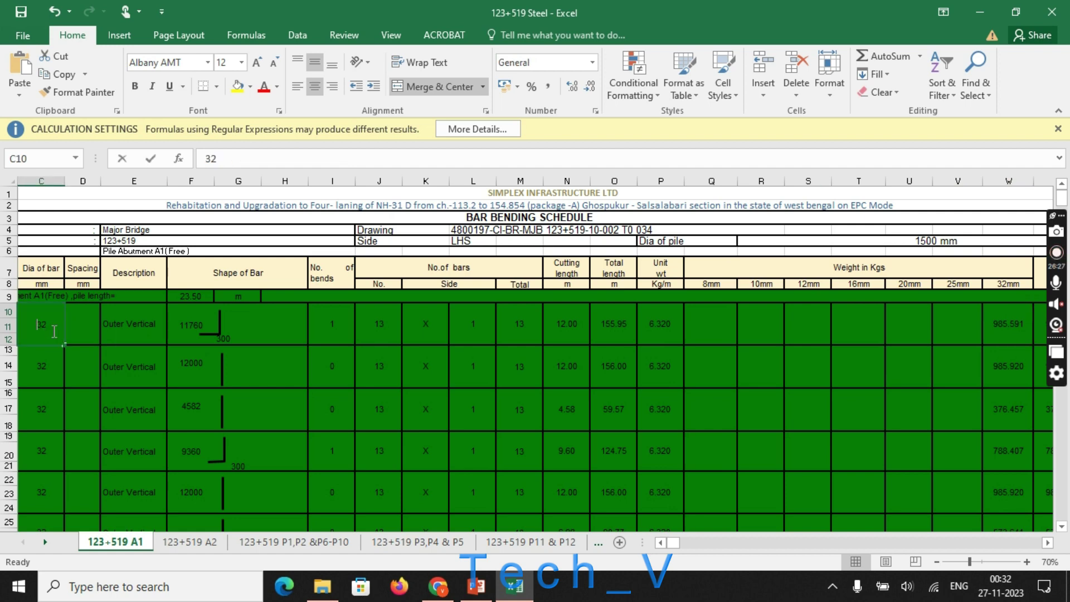
type("25")
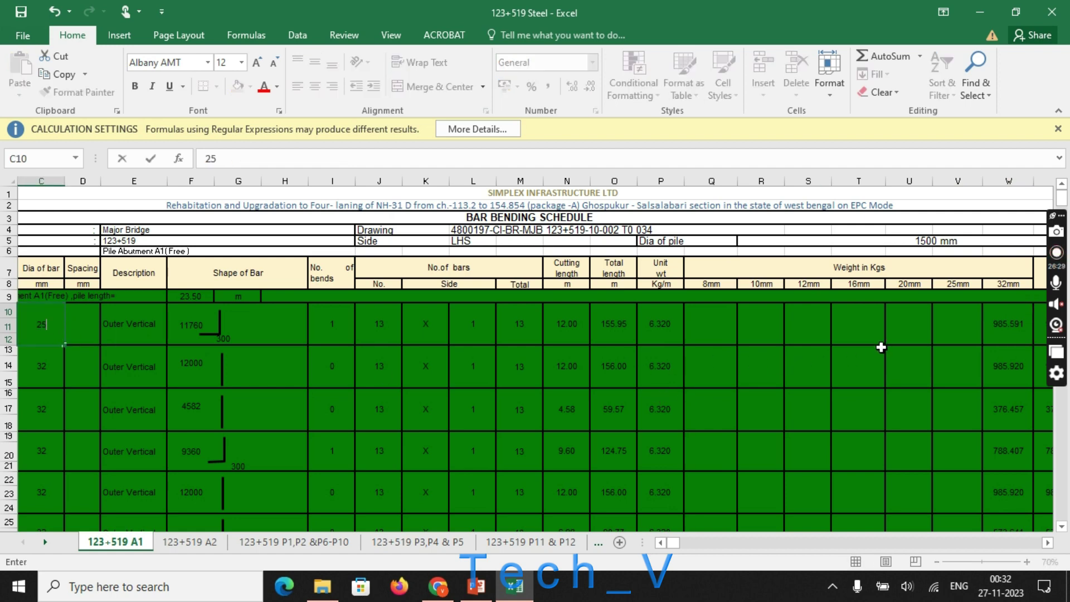
key("Return")
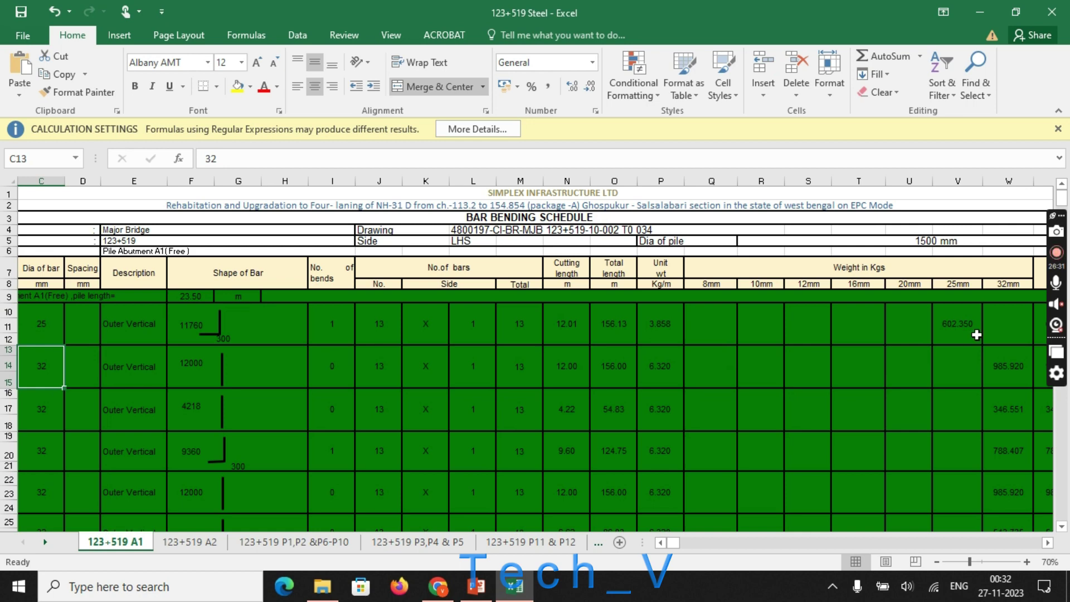
Try a bar diameter of 10 mm for the first outer vertical bar
left_click(51, 334)
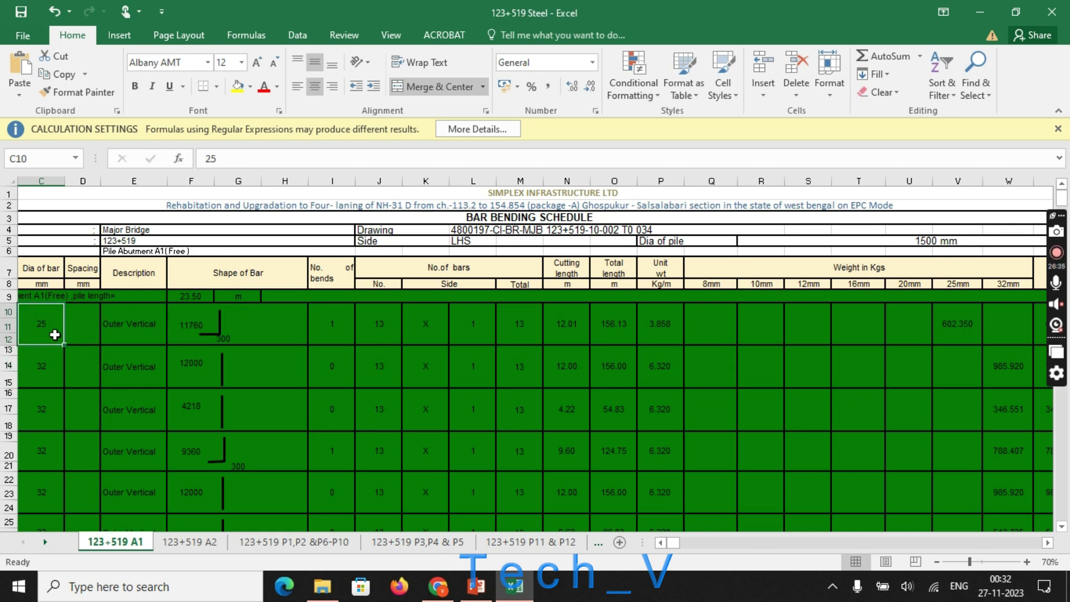
type("10")
key("Return")
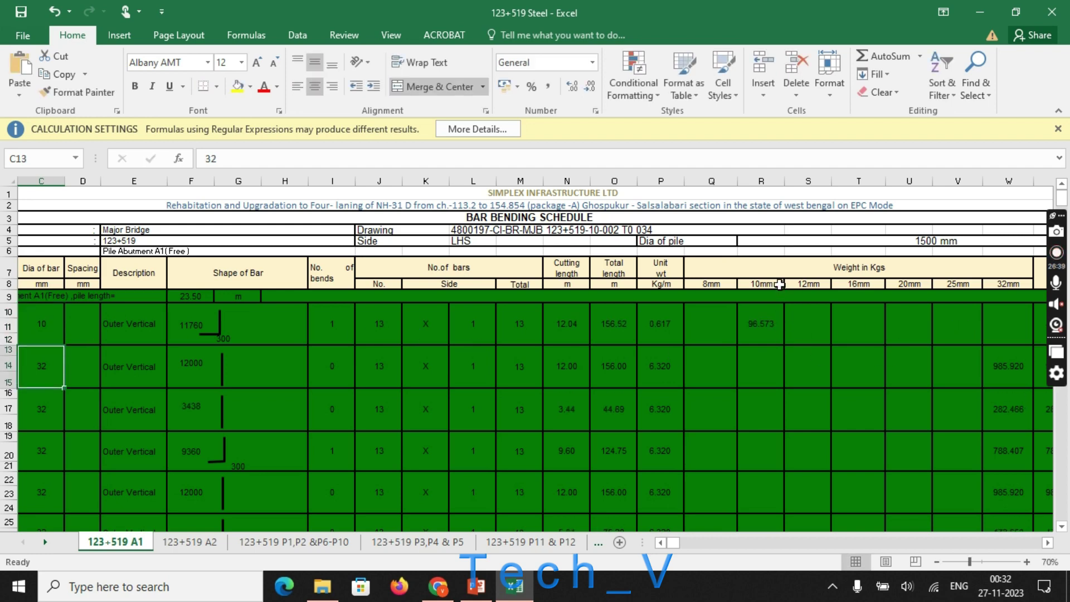
Trace the first bar's 10mm weight formula references without altering them and undo the trial diameter changes
left_click(763, 319)
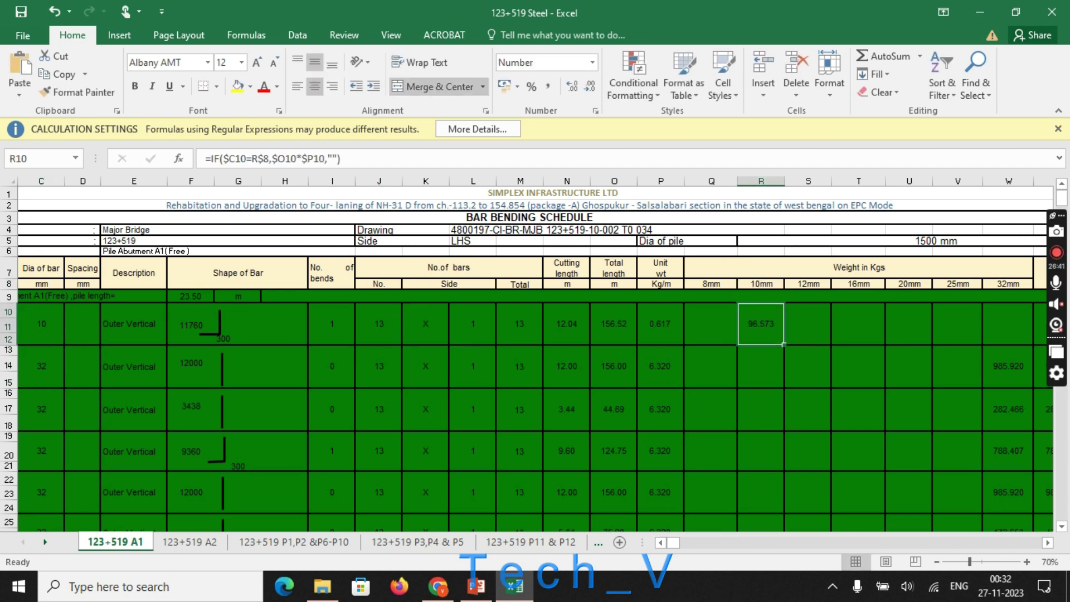
left_click(229, 159)
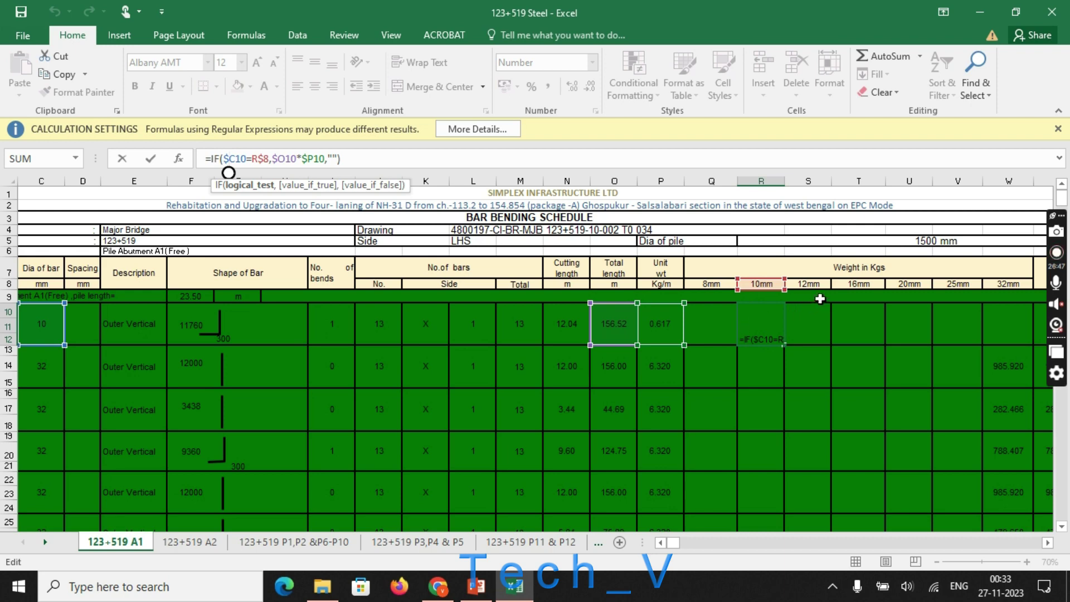
key("ctrl+Return")
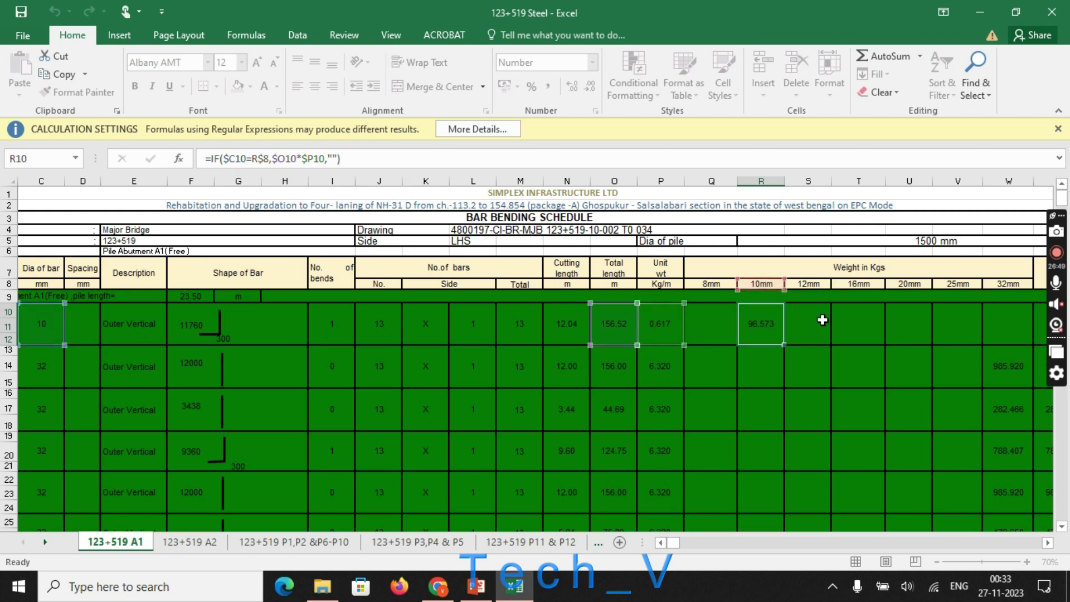
key("ctrl+z")
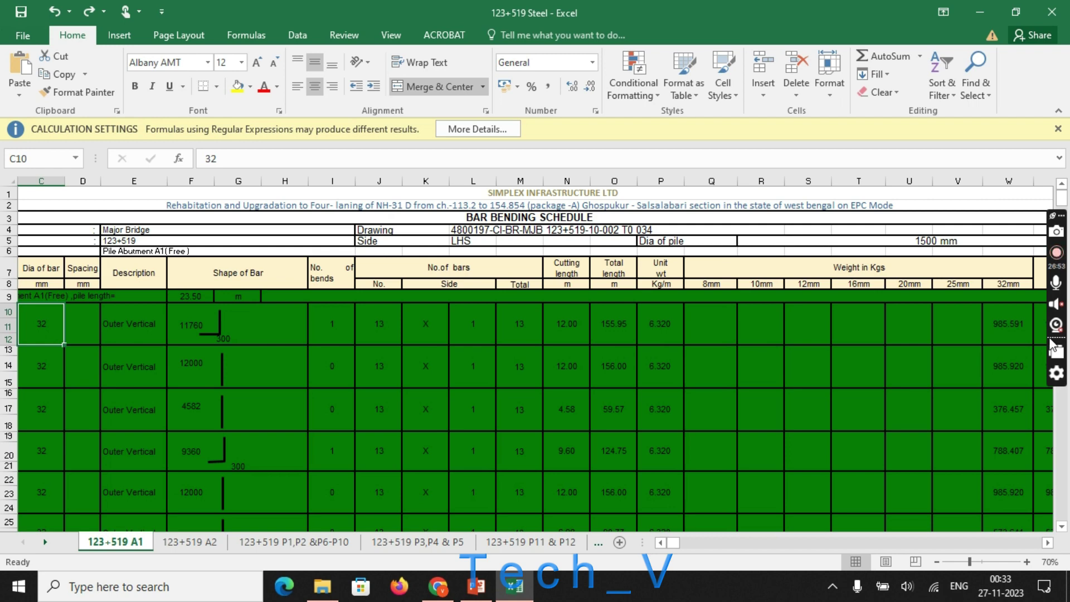
Compare the 32mm weight formulas of the straight 12000 bar in the second row and the bent 9360 bar
left_click(1003, 369)
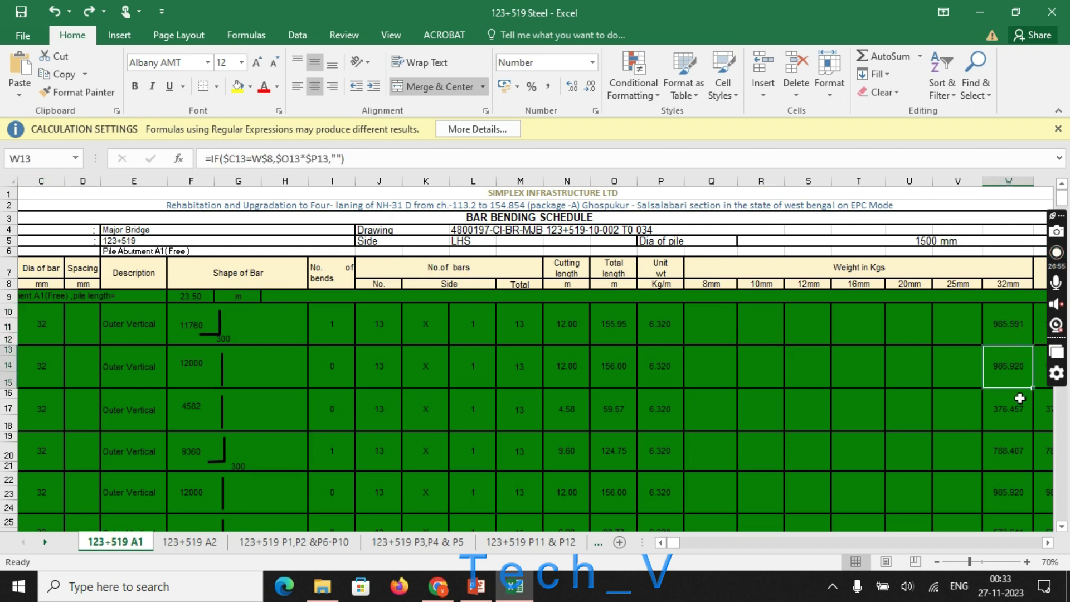
left_click(1011, 446)
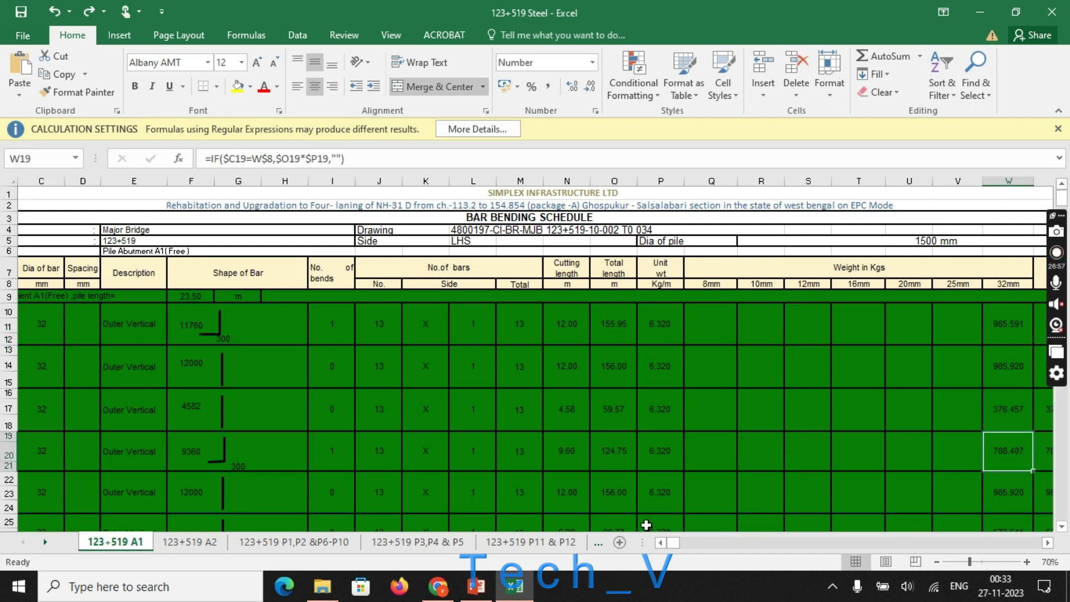
Examine the first outer vertical bar's Total weight formula, tracing its SUM range across the diameter columns without altering it
left_click(1047, 542)
left_click(1048, 542)
left_click(1048, 542)
left_click(1047, 543)
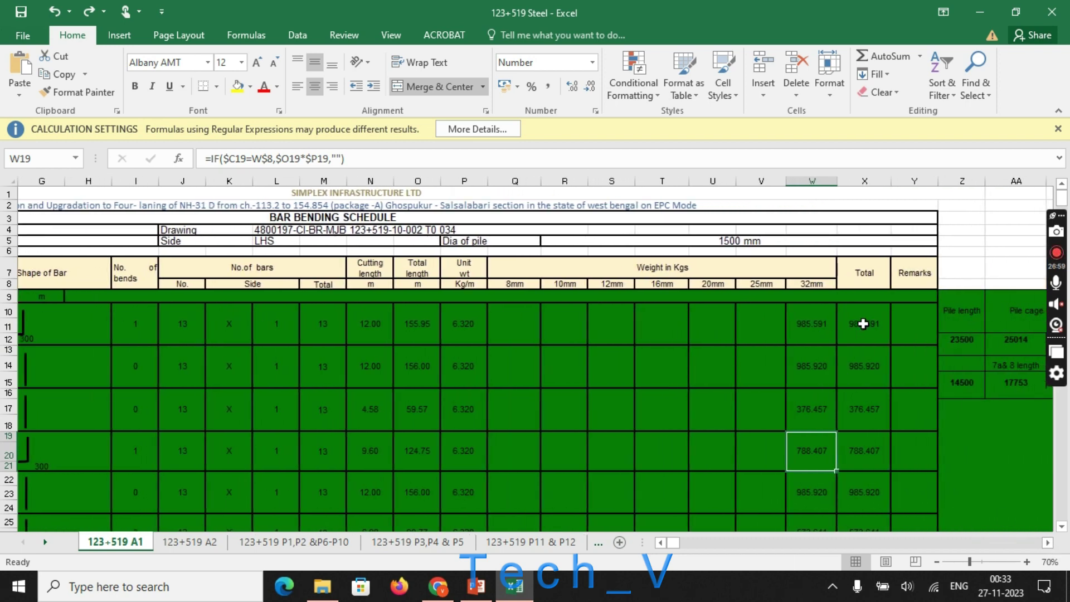
left_click(868, 324)
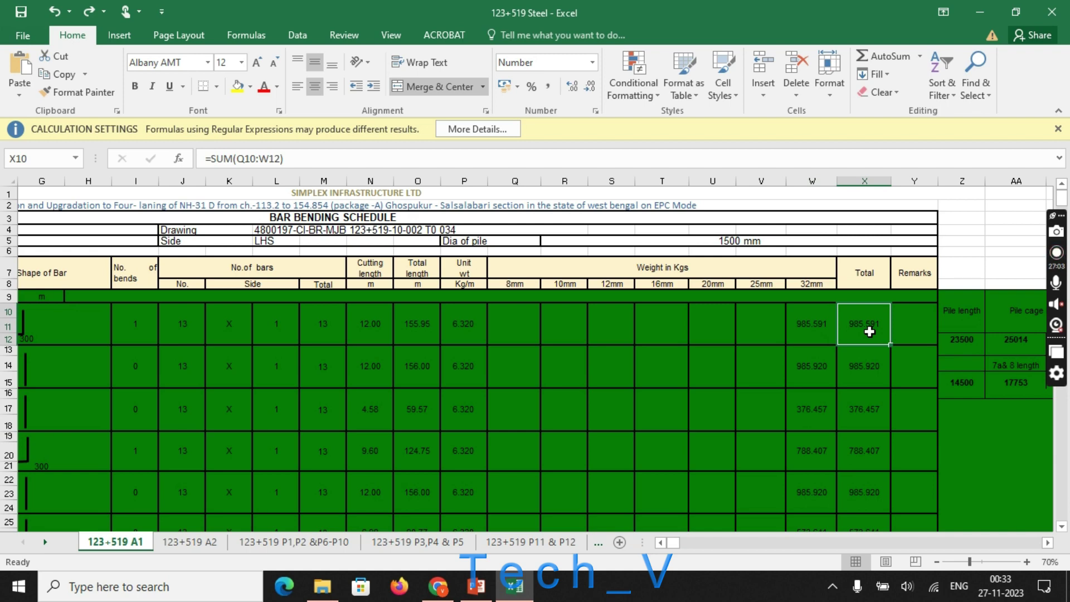
double_click(869, 332)
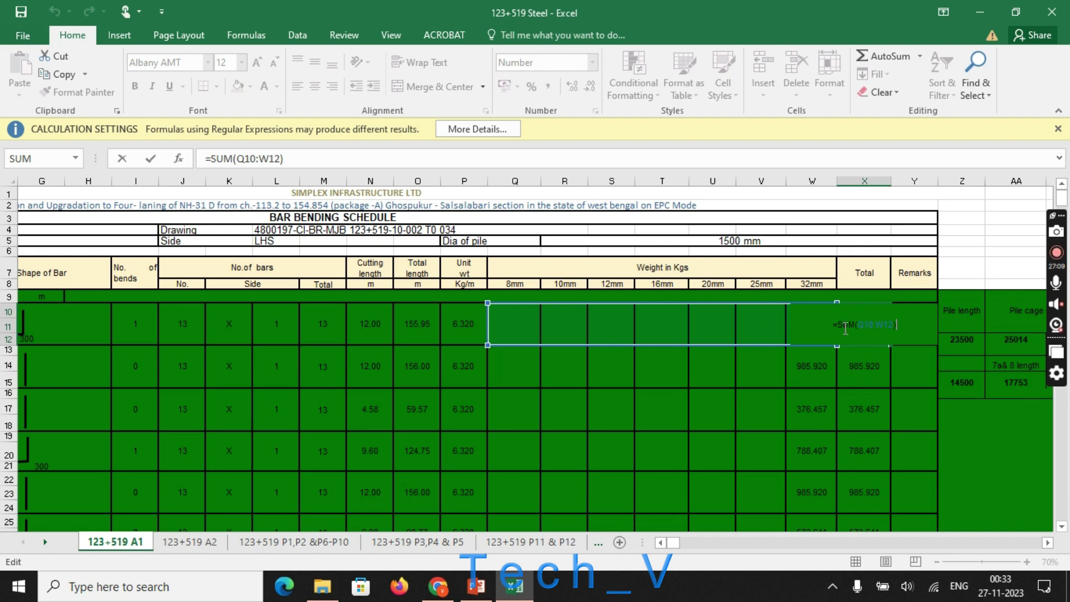
key("Return")
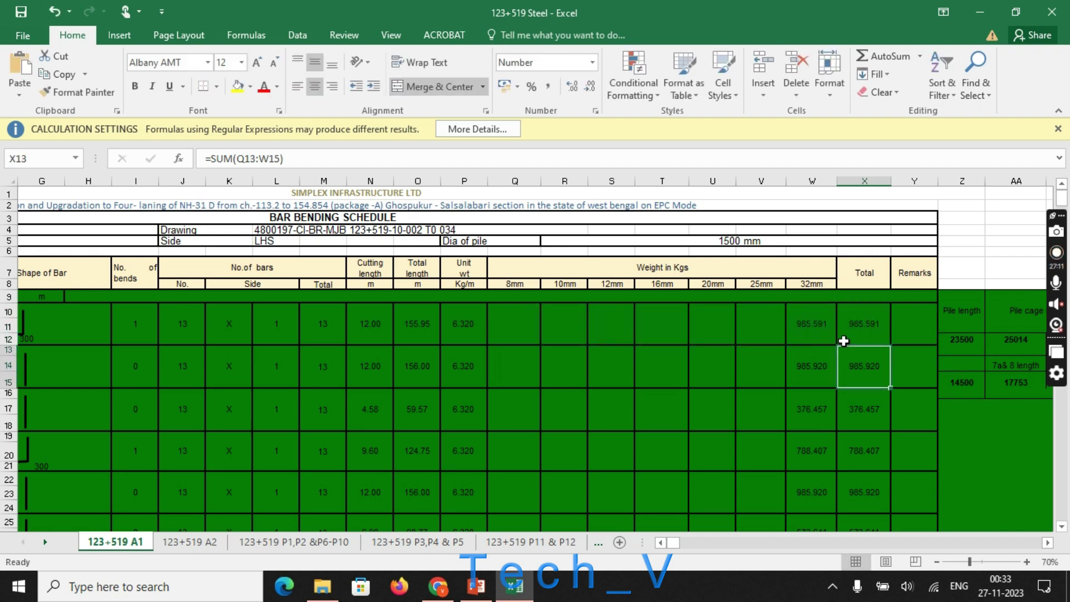
left_click(856, 332)
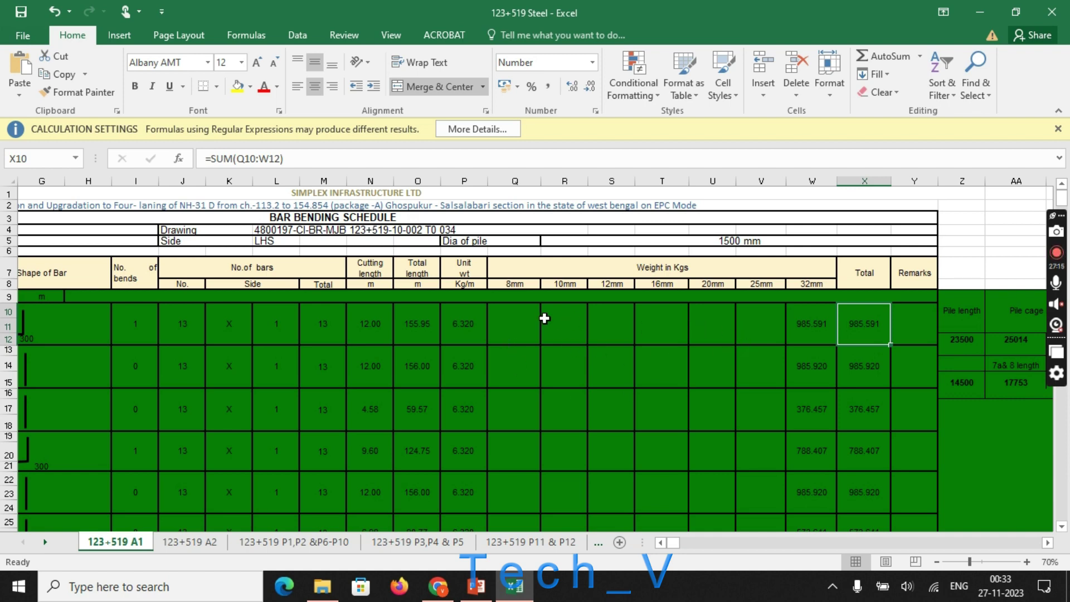
Compare the first bar's individual weight entries under the 8mm to 32mm columns with the range summed in its Total cell
left_click(498, 330)
left_click(573, 328)
left_click(627, 332)
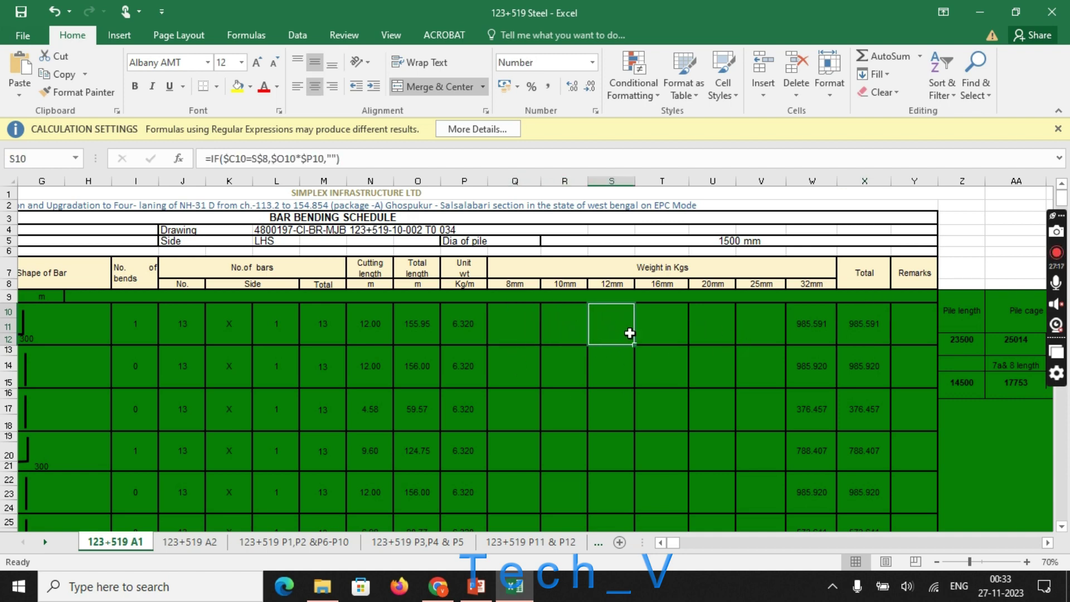
left_click(678, 336)
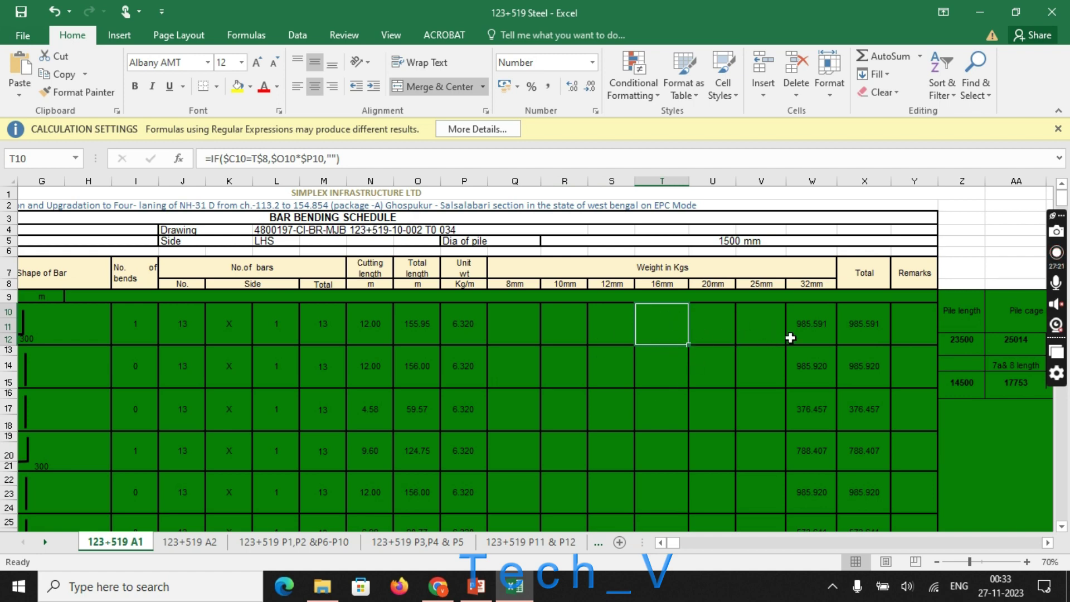
left_click(867, 319)
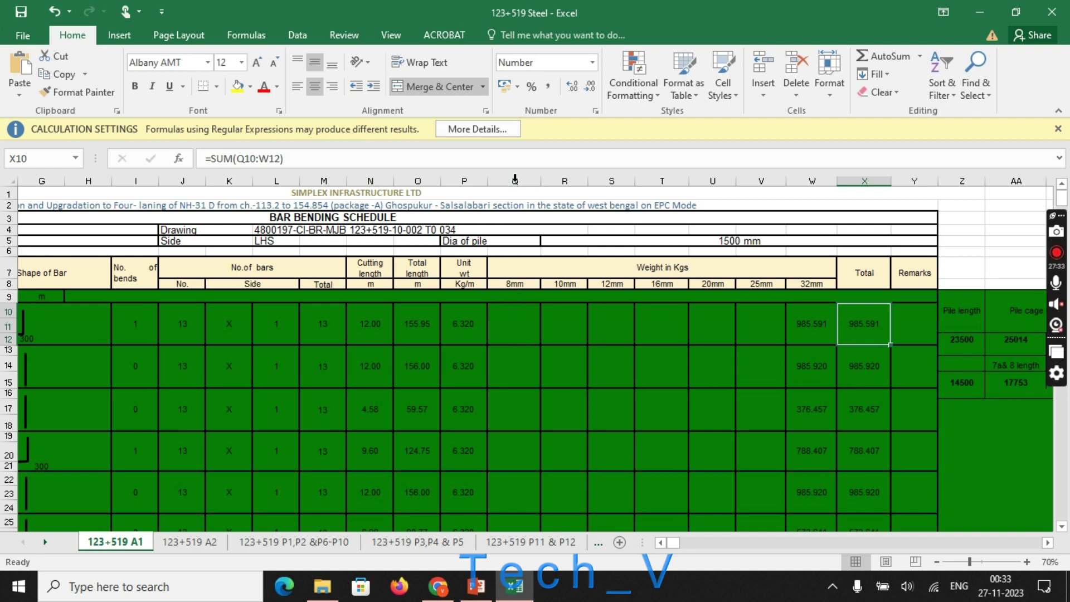
left_click(810, 332)
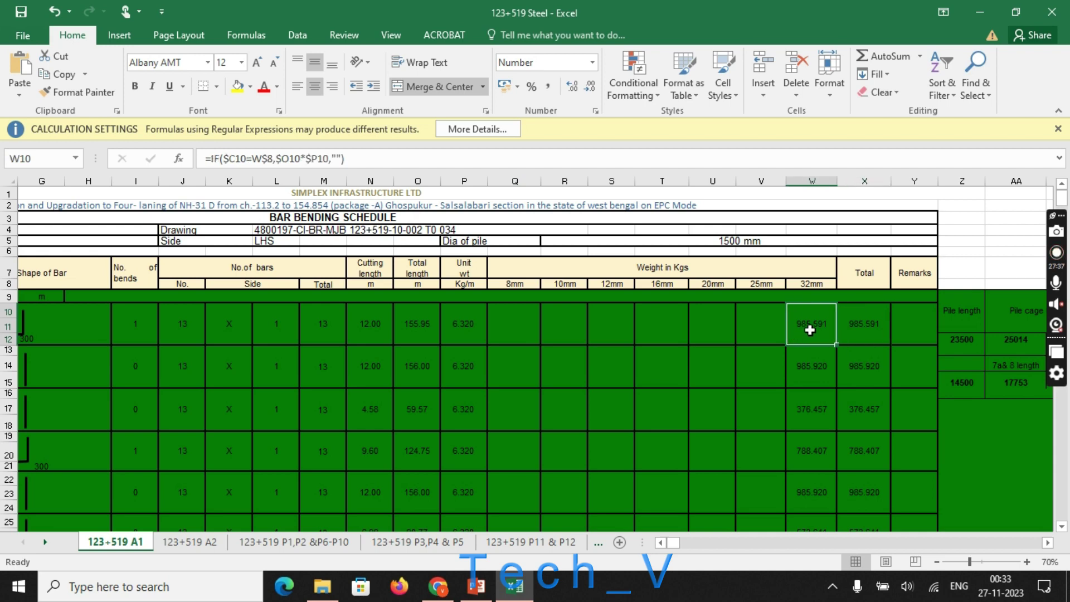
left_click(500, 319)
left_click(867, 331)
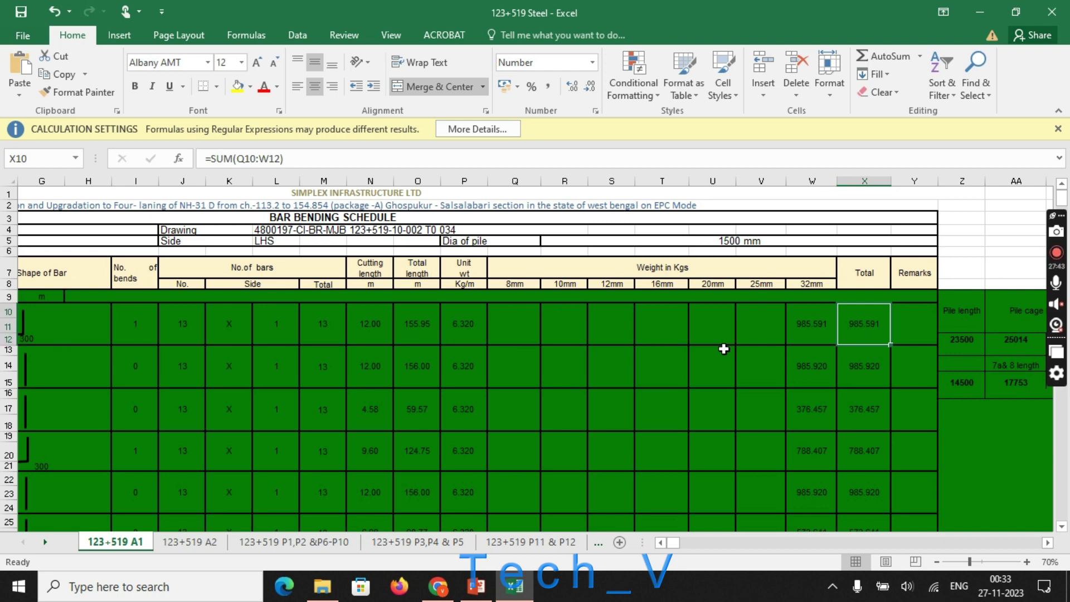
left_click(506, 312)
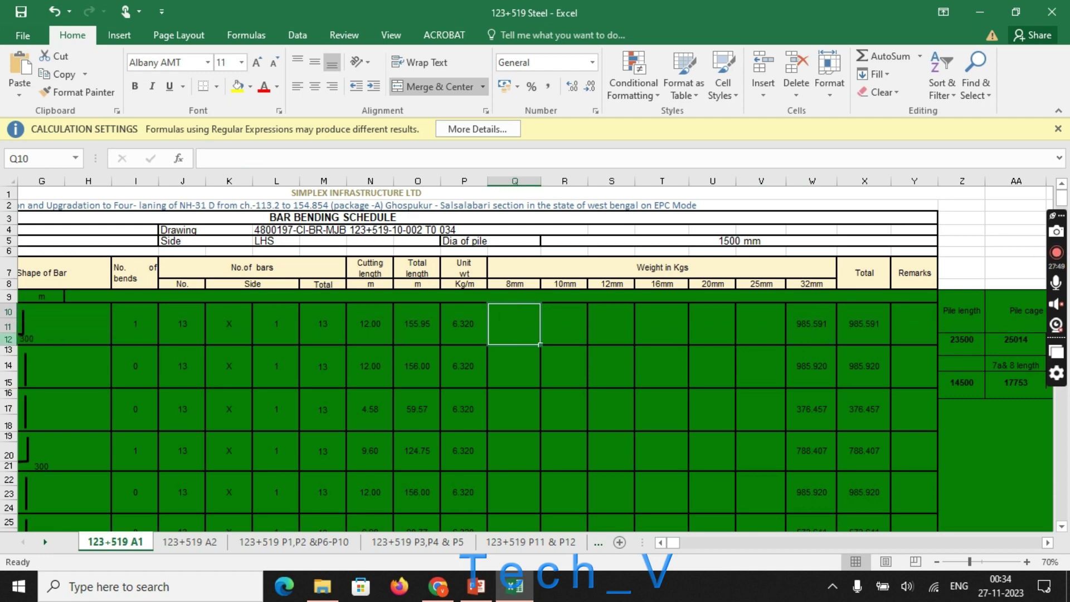
Confirm the first bar's Total as the SUM of Q10:W12 and check the Total cells of the next two bars
left_click(11, 335)
left_click(869, 351)
left_click(860, 315)
key("alt+equal")
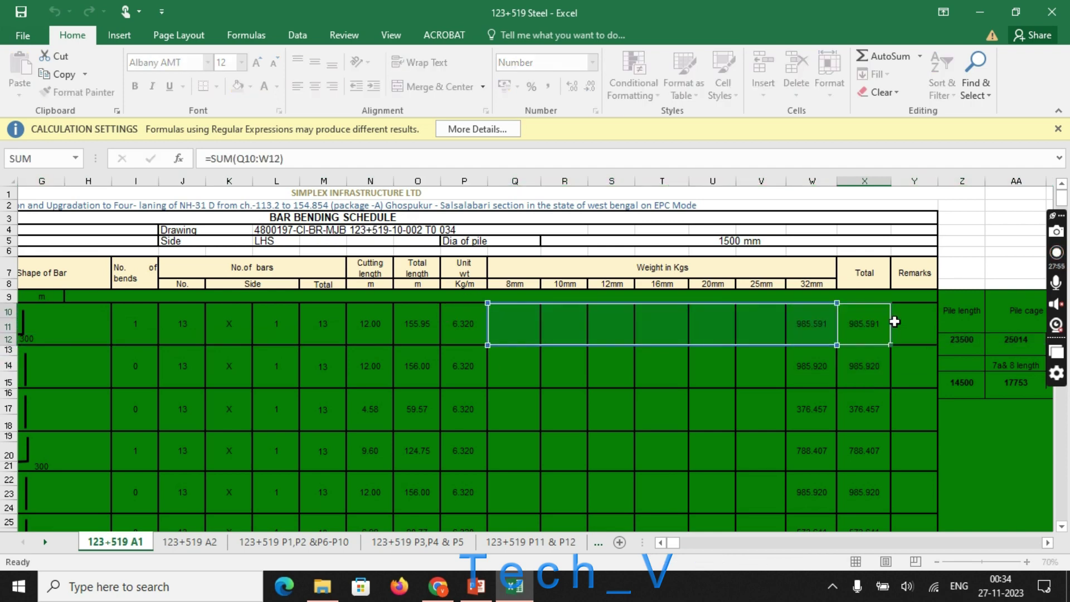
key("ctrl+Return")
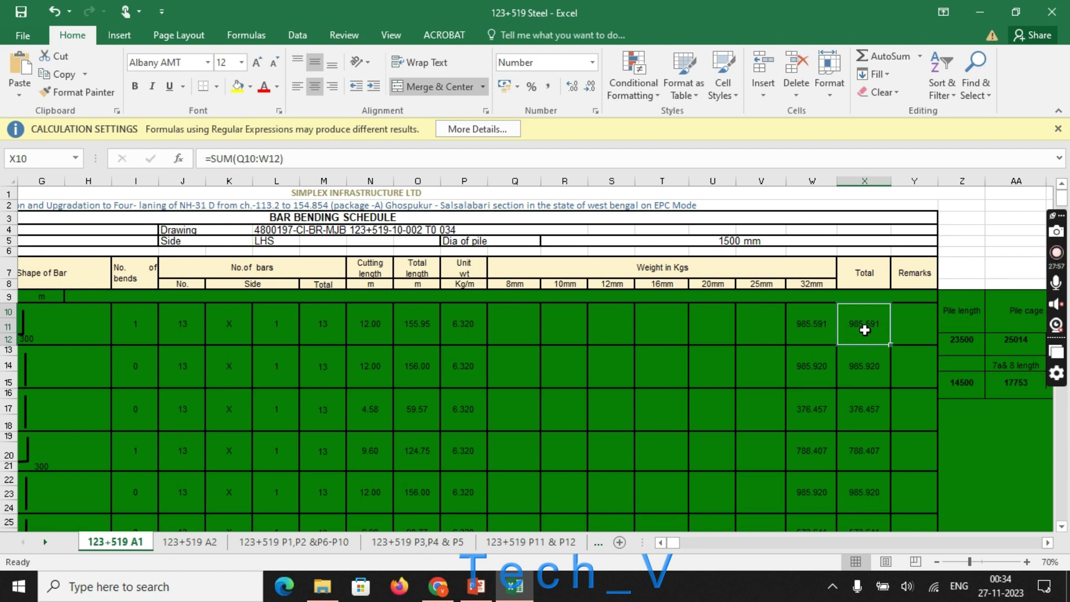
left_click(867, 363)
left_click(862, 420)
Examine how the outer vertical bars are grouped under bar mark 7, from the first three rows to the following group
left_click_drag(854, 319, 10, 430)
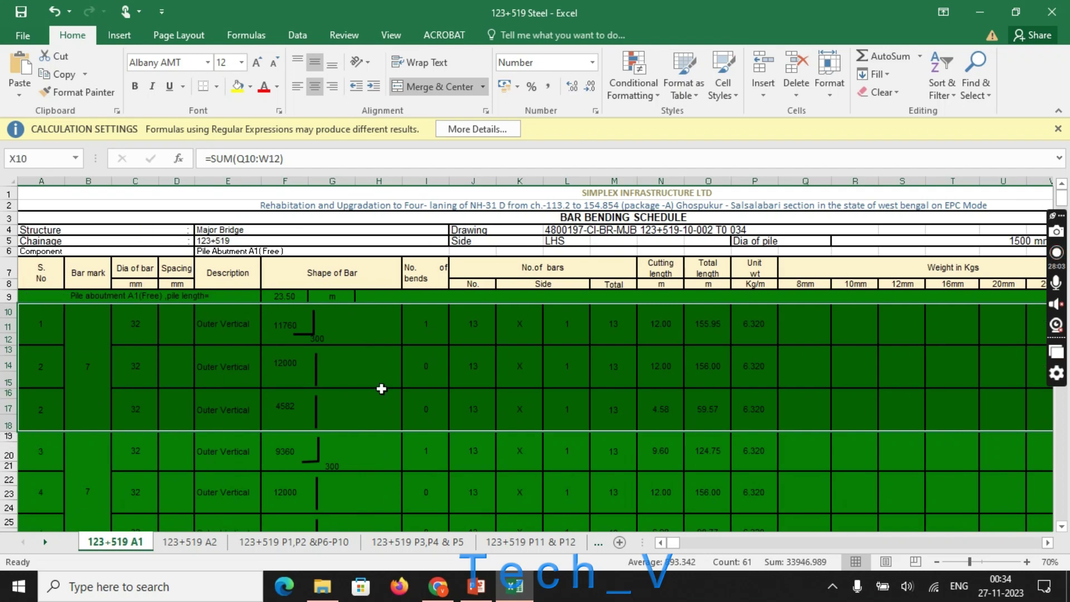
left_click(363, 421)
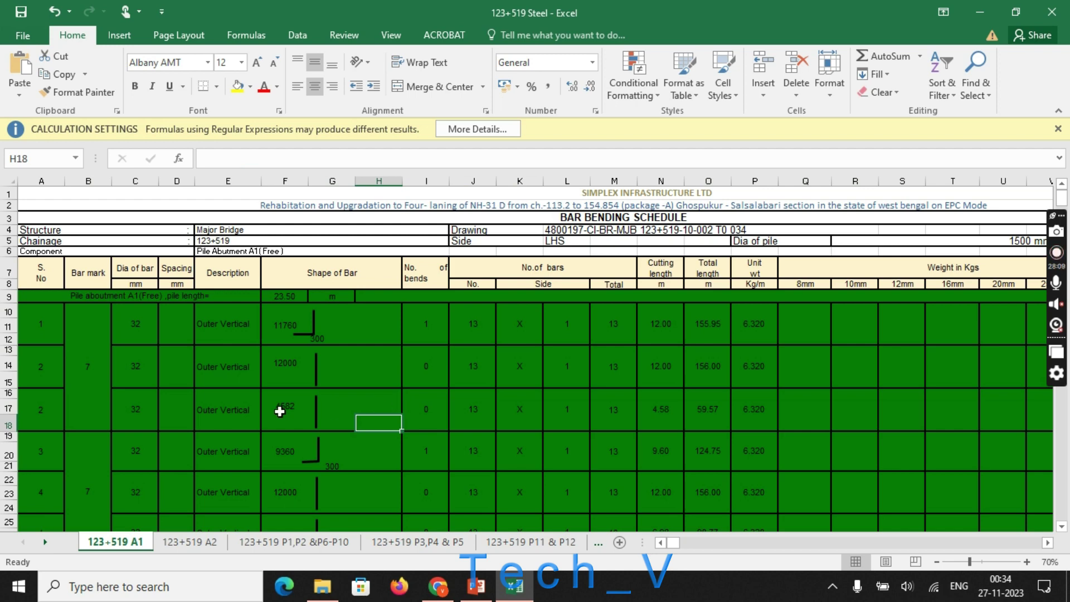
scroll(346, 383, "down", 3)
scroll(346, 382, "down", 2)
left_click(93, 303)
scroll(136, 385, "up", 5)
scroll(105, 392, "down", 2)
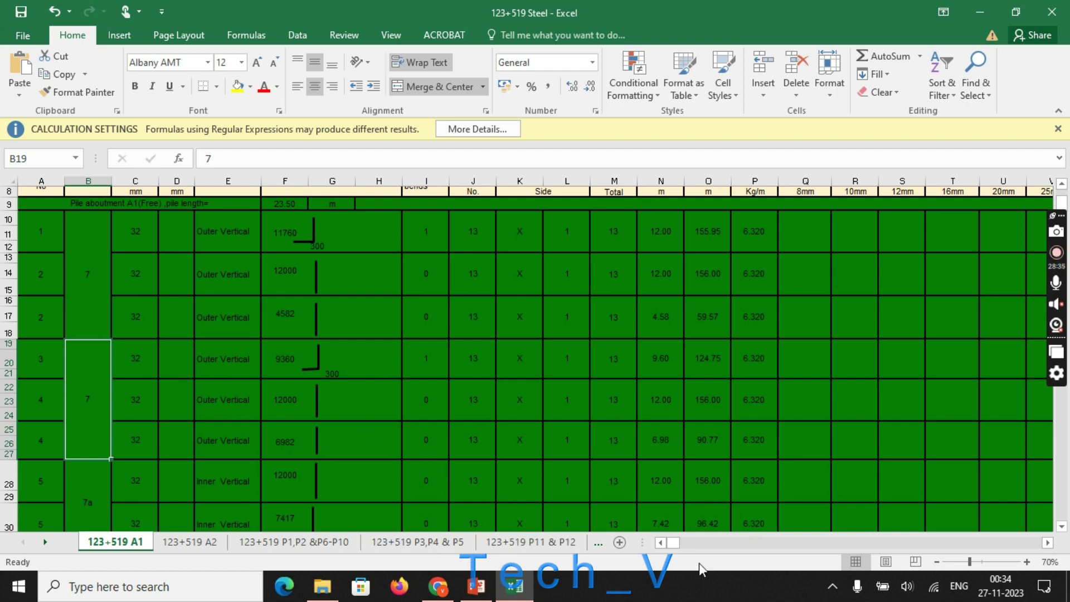
Draw a vertical line about 5.48 cm tall in the empty area beside the pile length table and give it a darker orange outline
left_click(1047, 542)
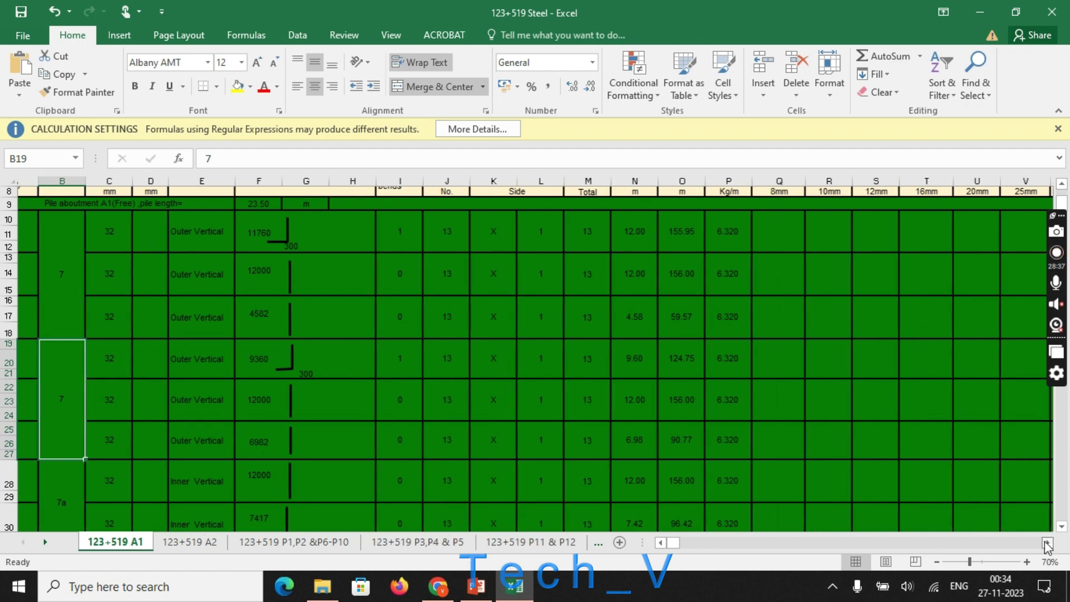
left_click_drag(1047, 542, 1041, 550)
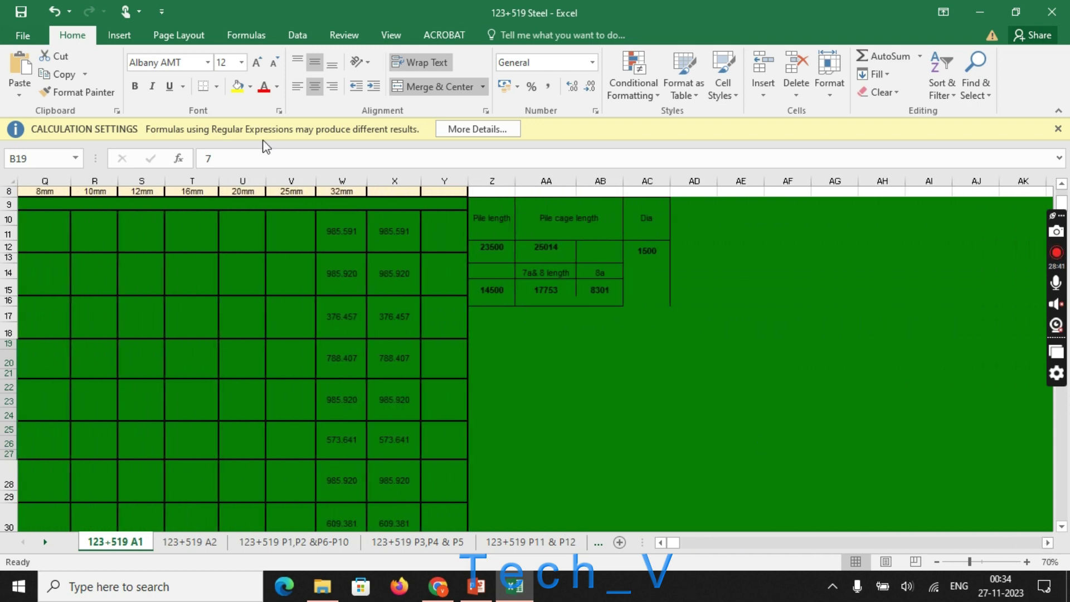
left_click(119, 35)
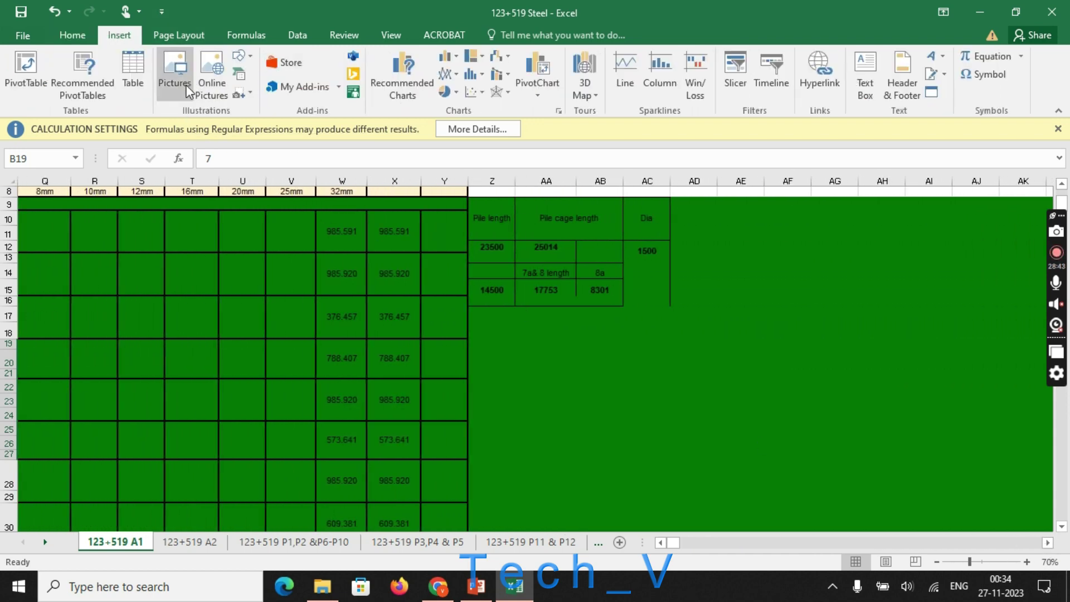
left_click(249, 66)
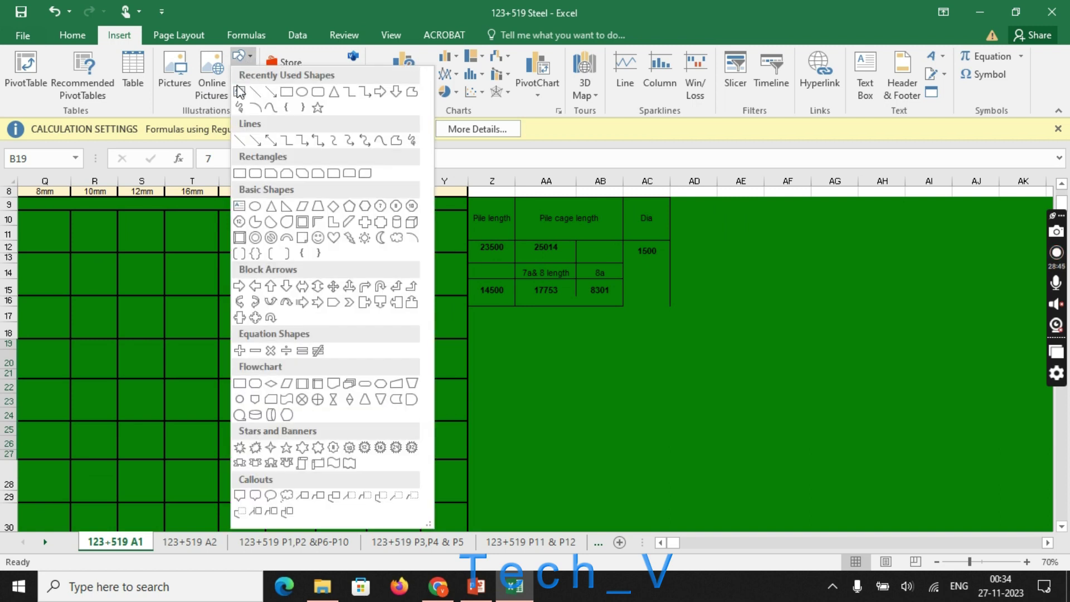
left_click(254, 84)
left_click_drag(768, 271, 768, 386)
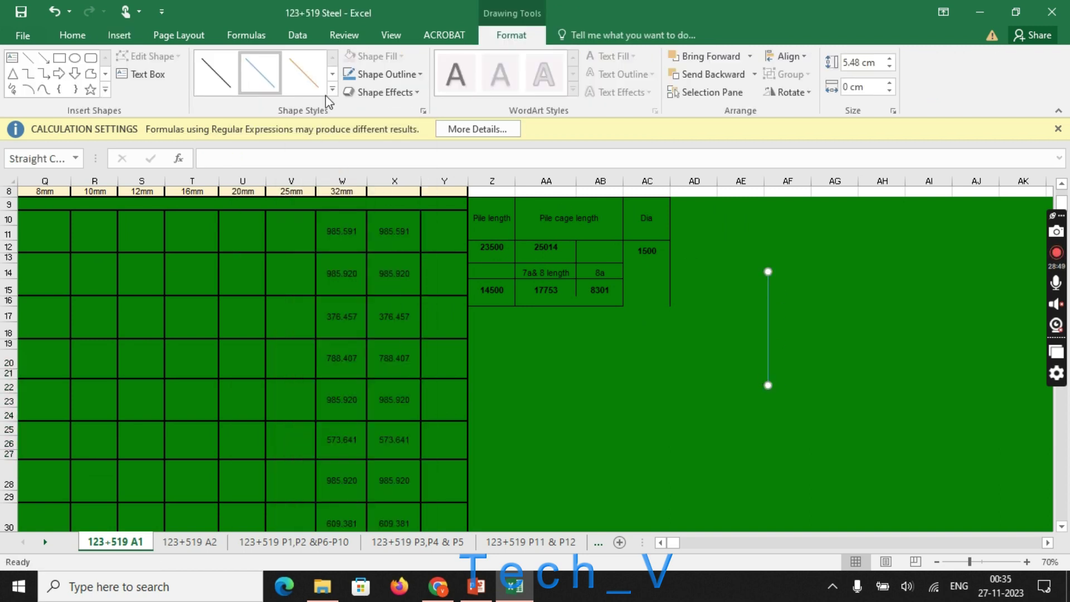
left_click(422, 74)
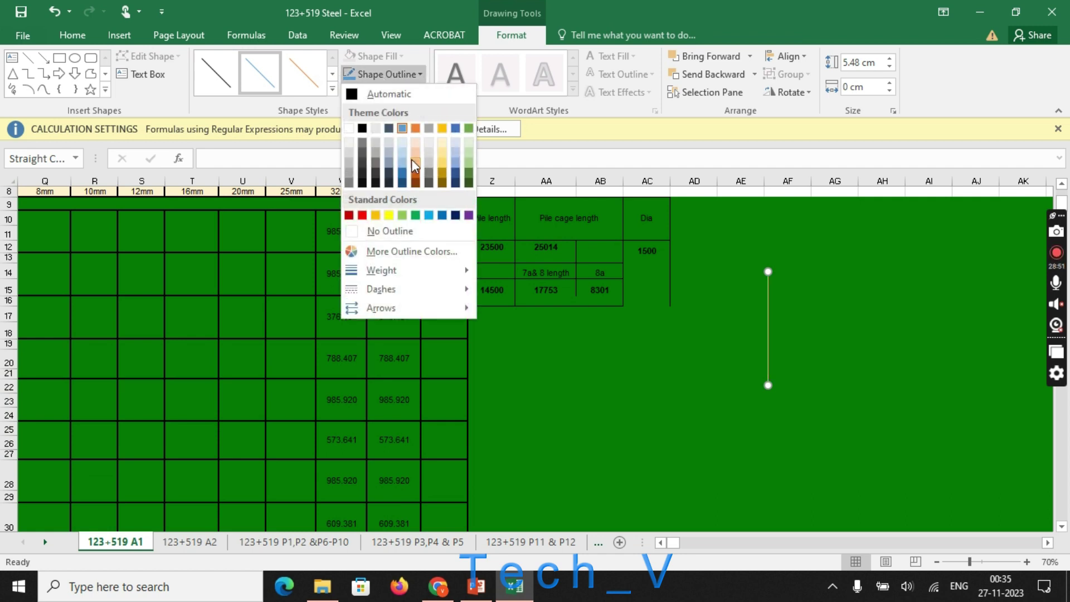
left_click(415, 177)
Duplicate the vertical line and place the copy below the original, slightly offset sideways, so their ends overlap a short distance
left_click(802, 373)
mouse_move(767, 346)
left_mouse_down()
mouse_move(766, 290)
mouse_move(774, 399)
left_mouse_up()
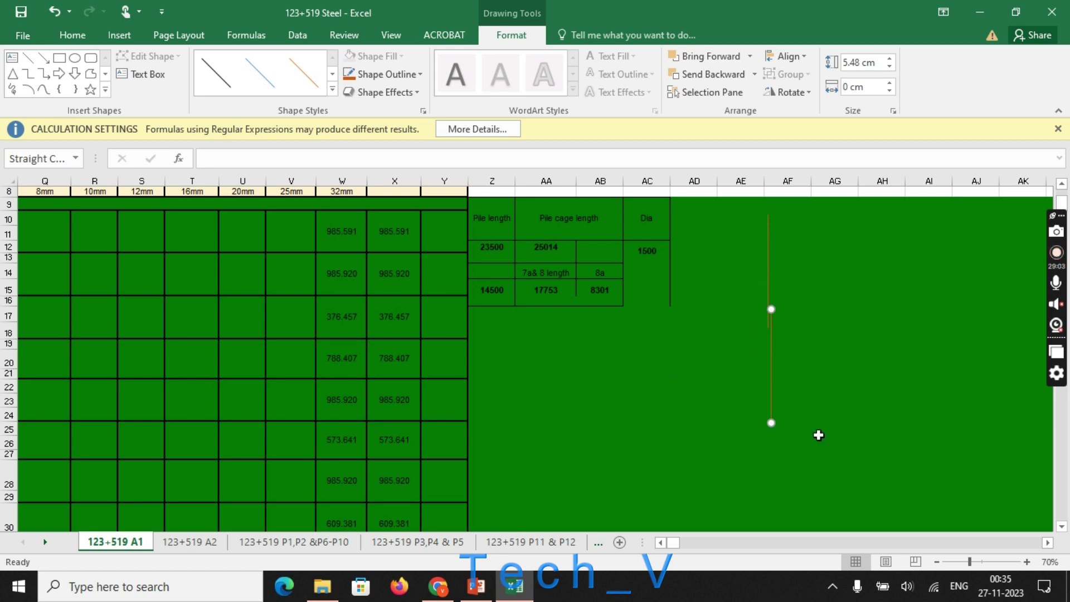
left_click(815, 343)
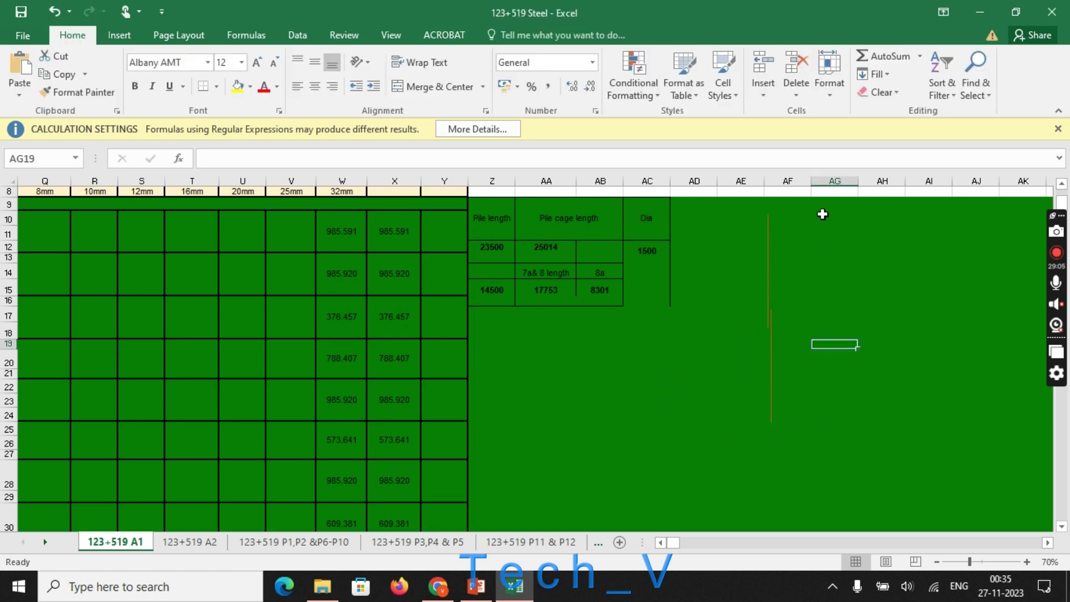
Duplicate the overlapping line pair twice, placing the copies side by side to form three lapped bars
left_click(769, 300)
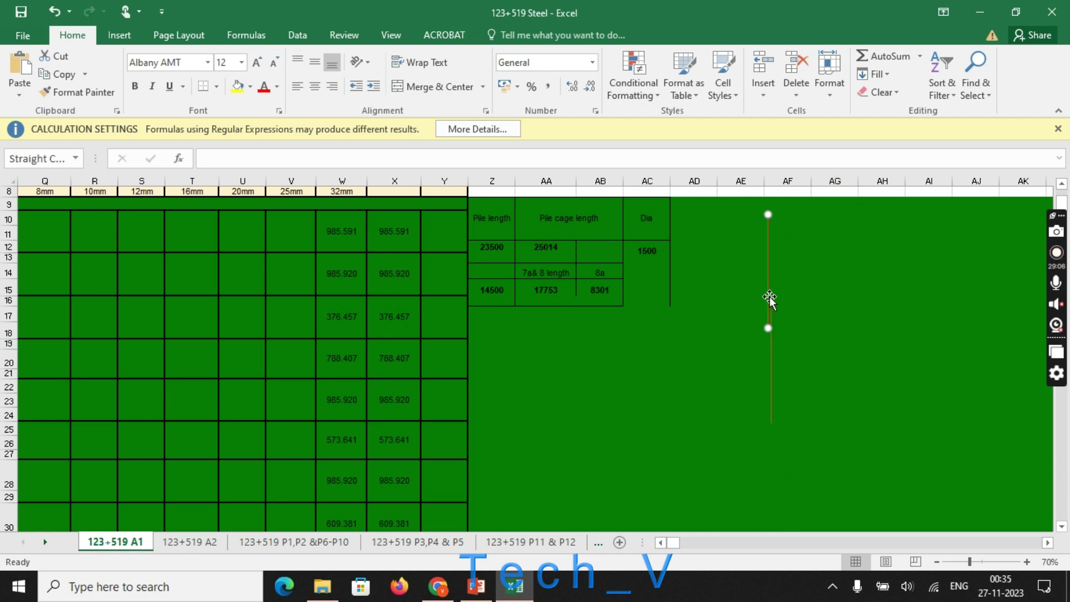
left_click(772, 359, "ctrl")
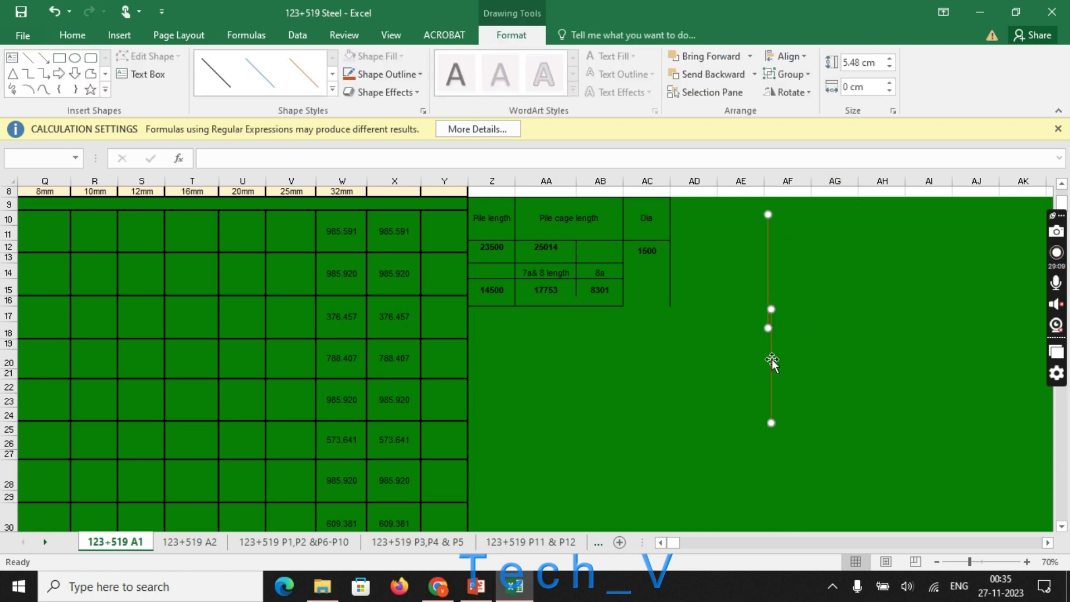
key("ctrl+d")
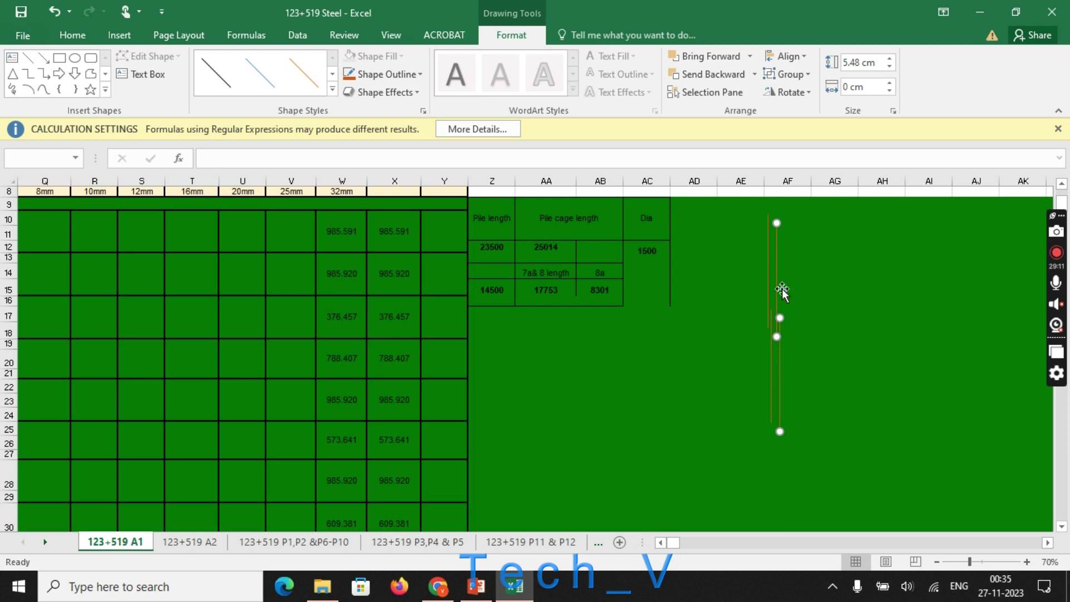
left_click_drag(777, 289, 788, 279)
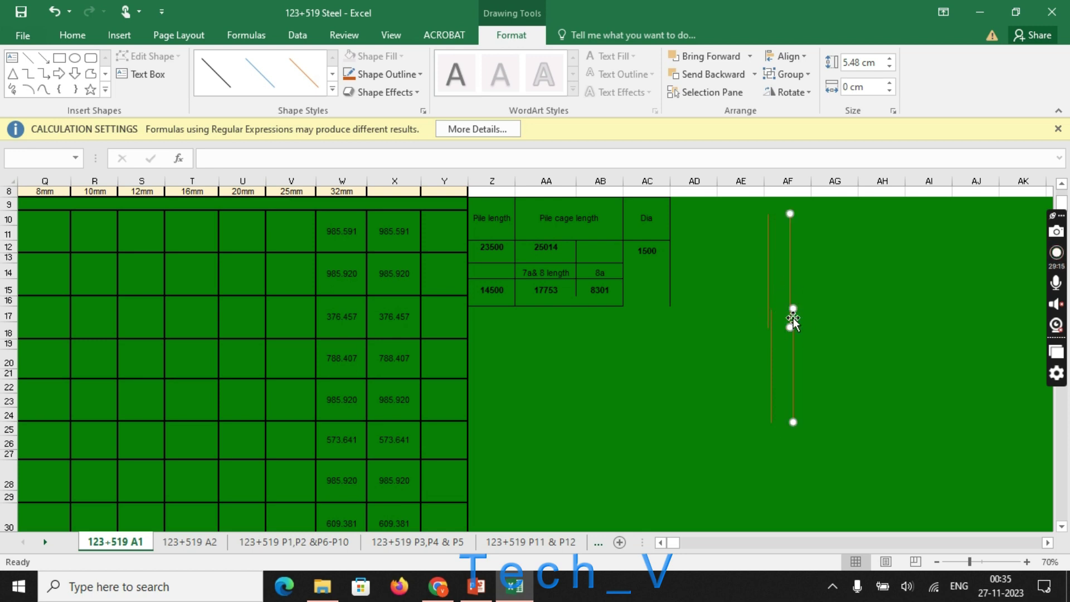
key("ctrl+d")
left_click_drag(799, 303, 812, 288)
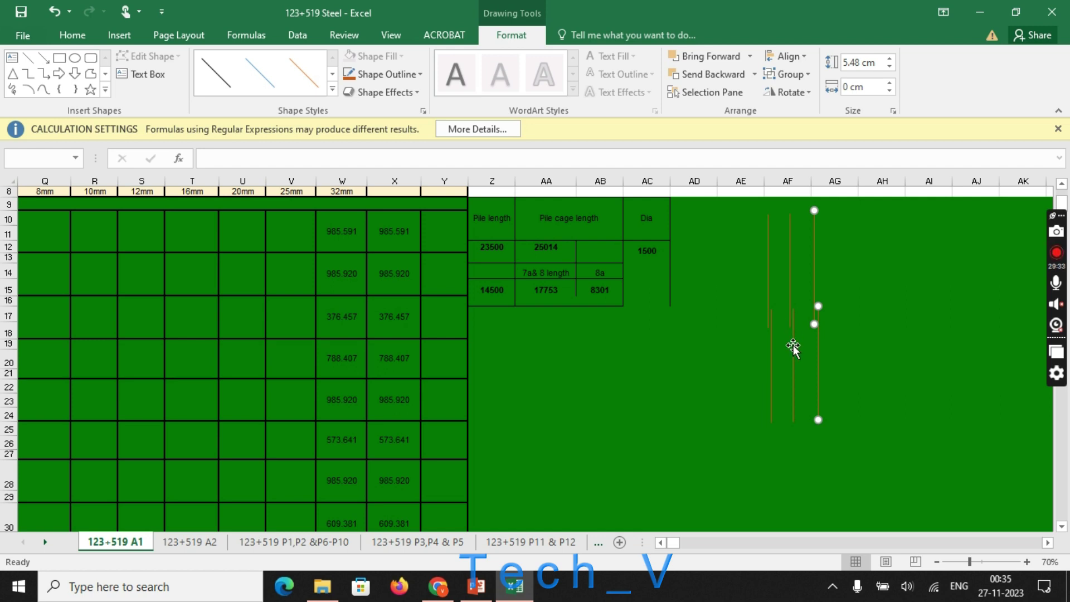
Shift both lines of the middle pair upward to stagger its lap against the neighbouring pairs
left_click_drag(791, 295, 790, 249)
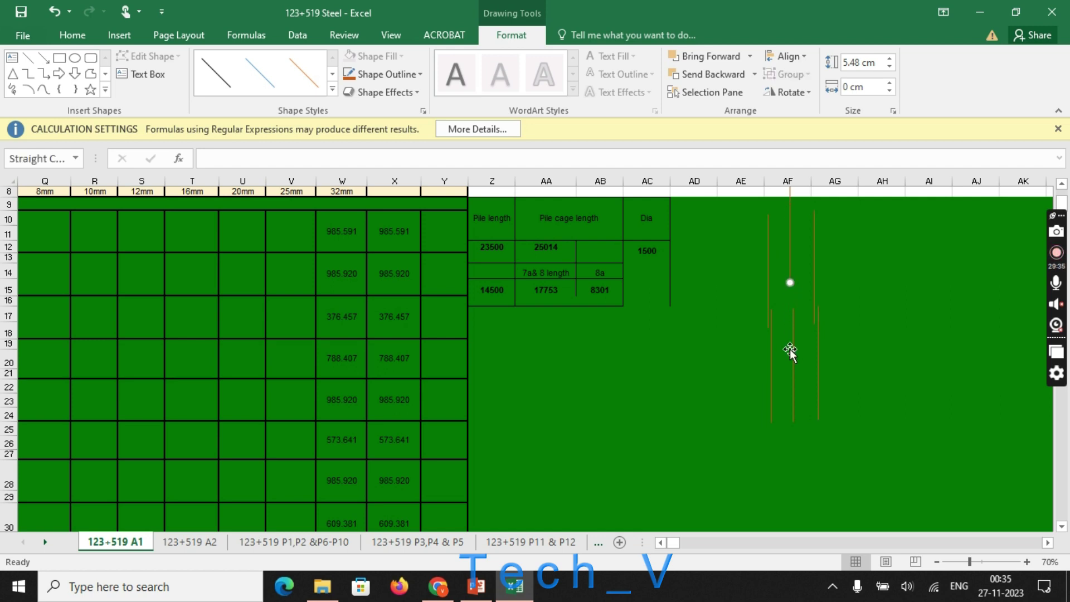
left_click_drag(790, 347, 790, 310)
left_click(791, 306)
left_click_drag(791, 378, 793, 389)
left_click(917, 368)
left_click(771, 321)
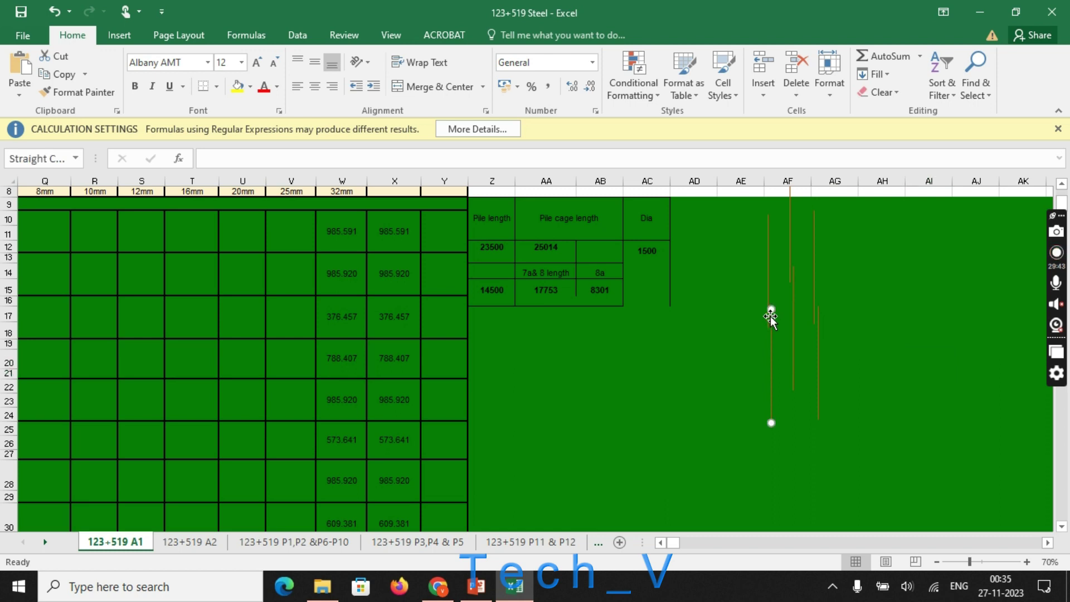
Duplicate the middle pair of overlapping vertical lines in the lap sketch and place the copies beside the other pairs as a fourth pair
left_click(790, 255)
left_click(815, 318)
left_click(880, 257)
left_click(785, 257)
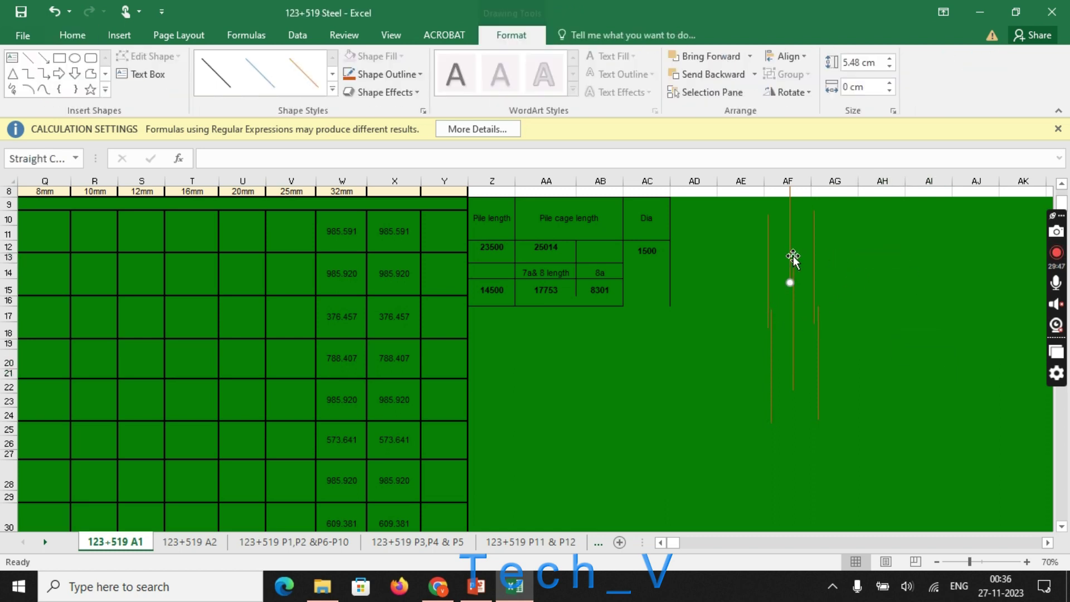
left_click(792, 320, "ctrl")
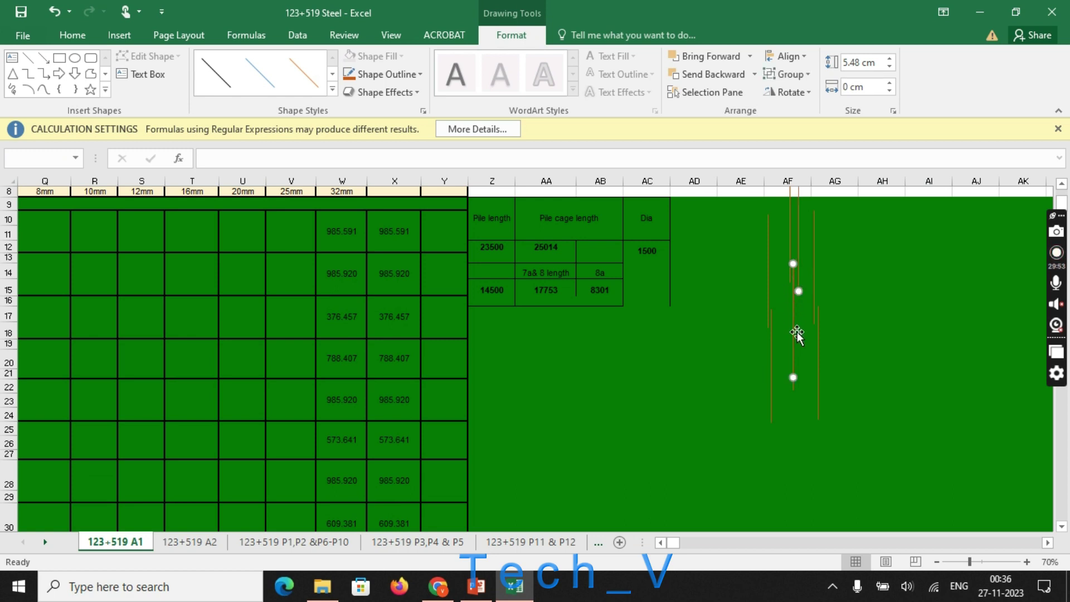
left_click_drag(797, 328, 848, 316)
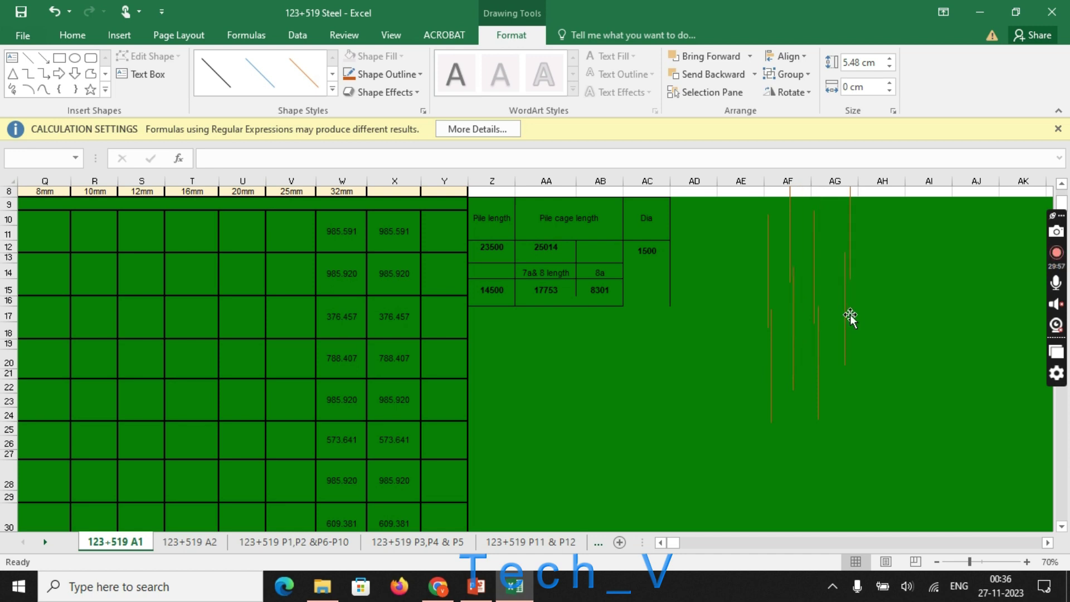
left_click(861, 441)
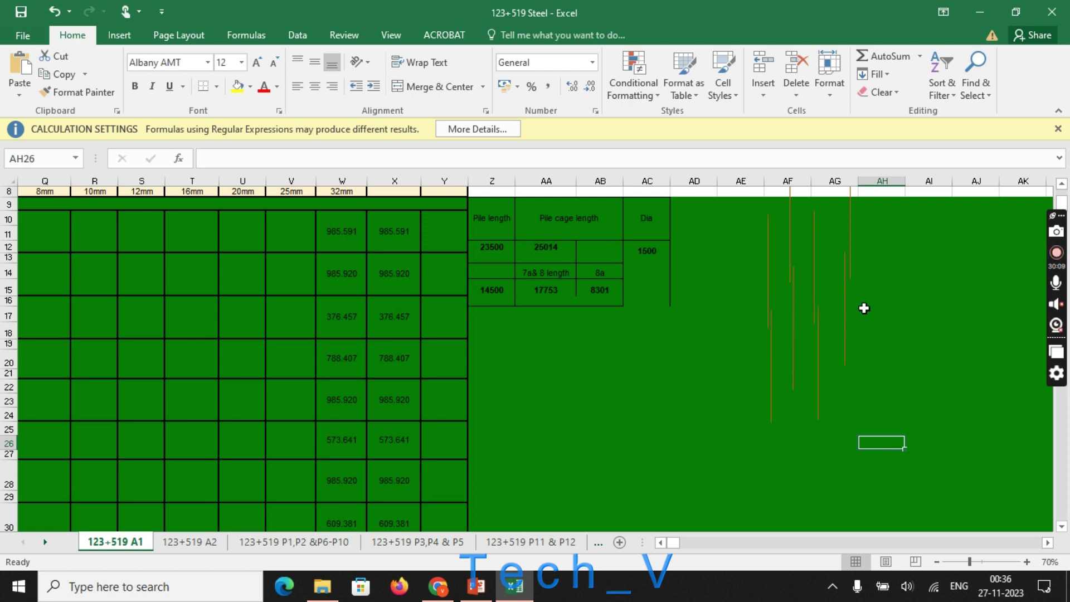
left_click(884, 380)
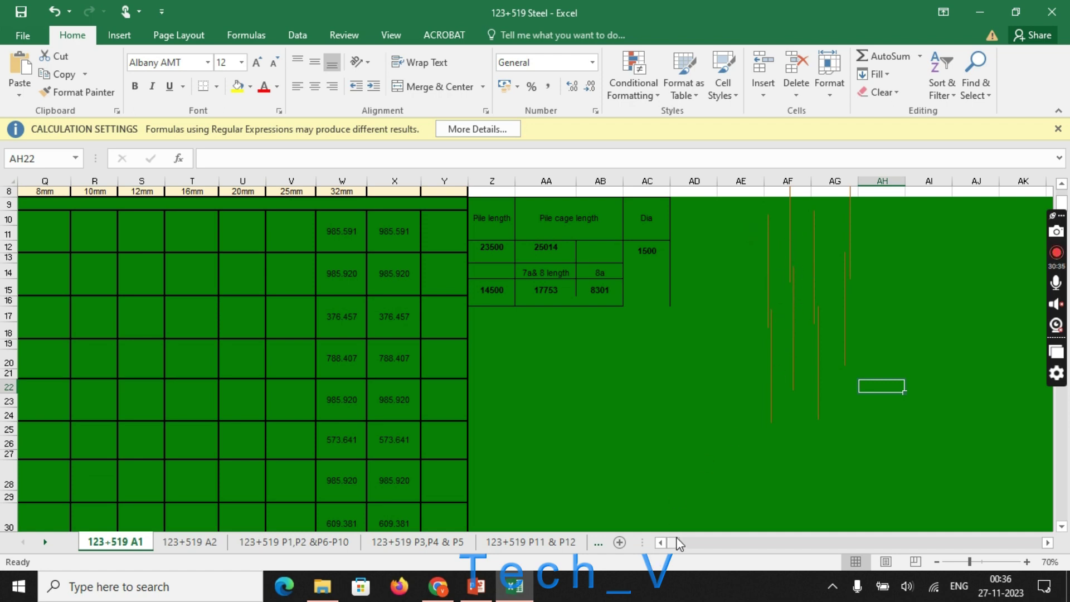
Review the two sets of outer vertical bars under mark 7, rows 10 to 18 and rows 19 to 27
left_click_drag(676, 541, 668, 543)
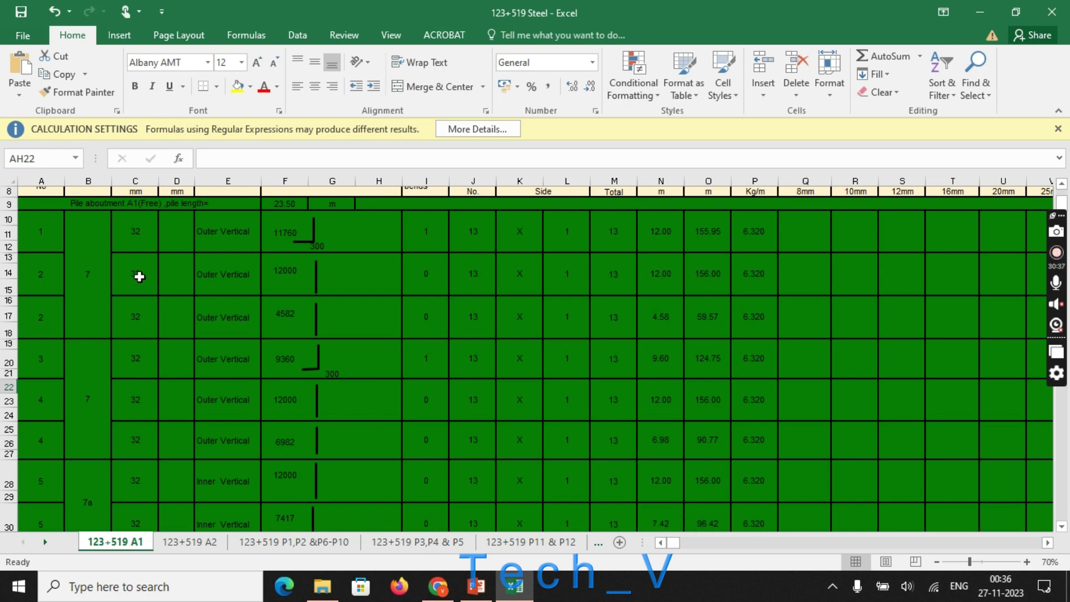
left_click_drag(95, 253, 585, 267)
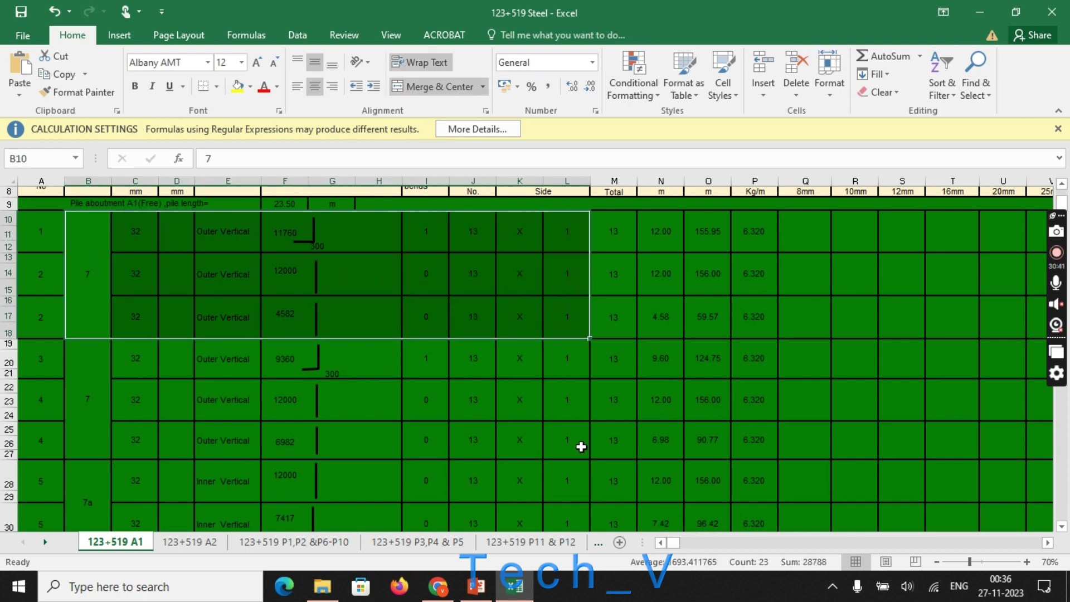
left_click(585, 414)
left_click(473, 316)
left_click_drag(473, 229, 22, 319)
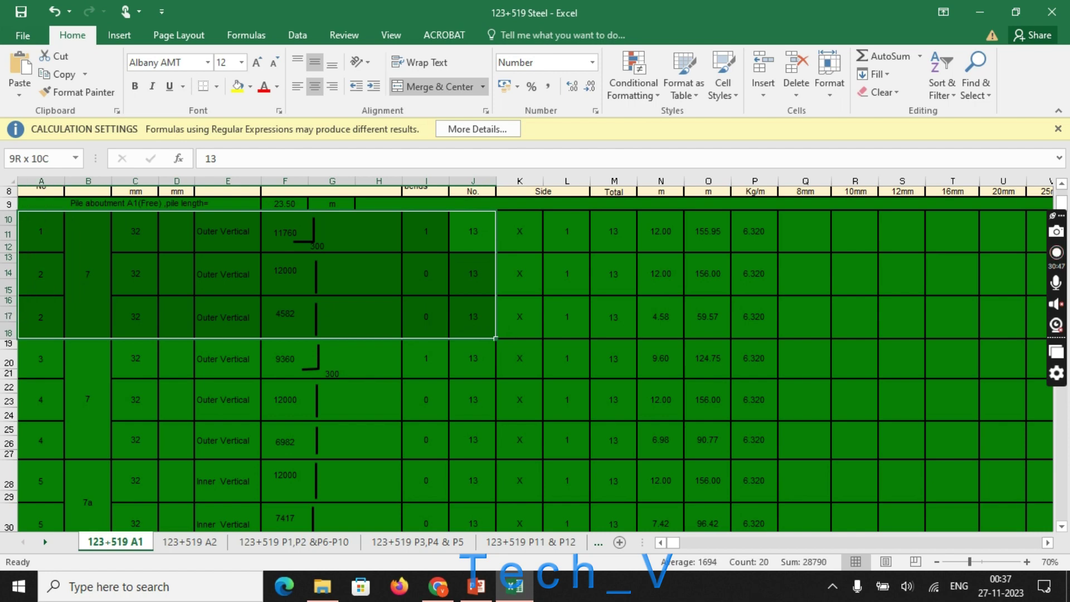
left_click_drag(78, 426, 847, 413)
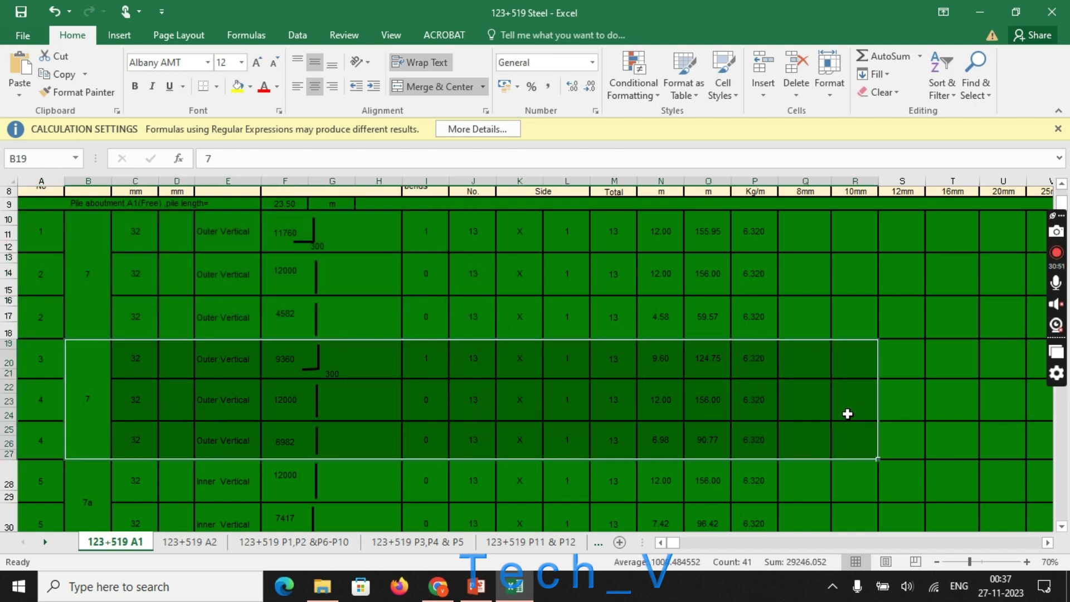
left_click(406, 415)
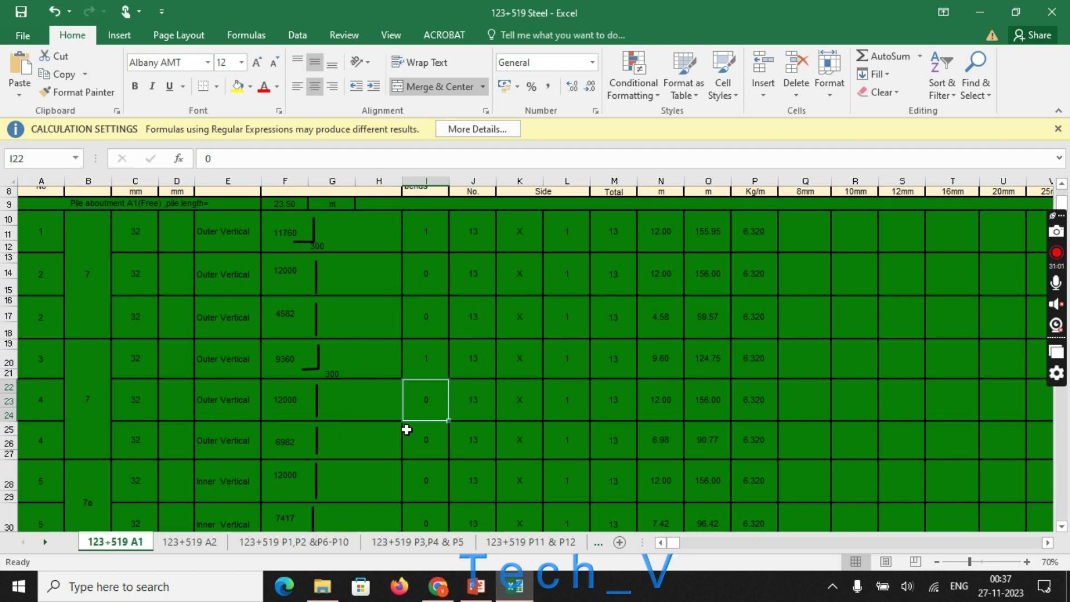
Examine how the length of bar 3 in F20 is derived from F11, checking it against the pile cage length table
left_click(298, 359)
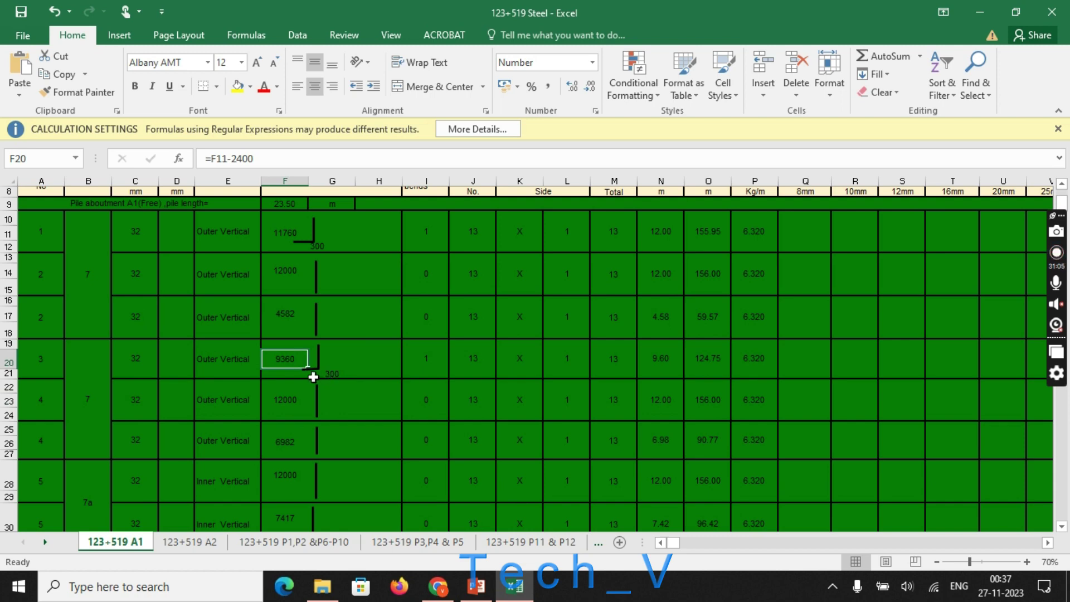
double_click(236, 159)
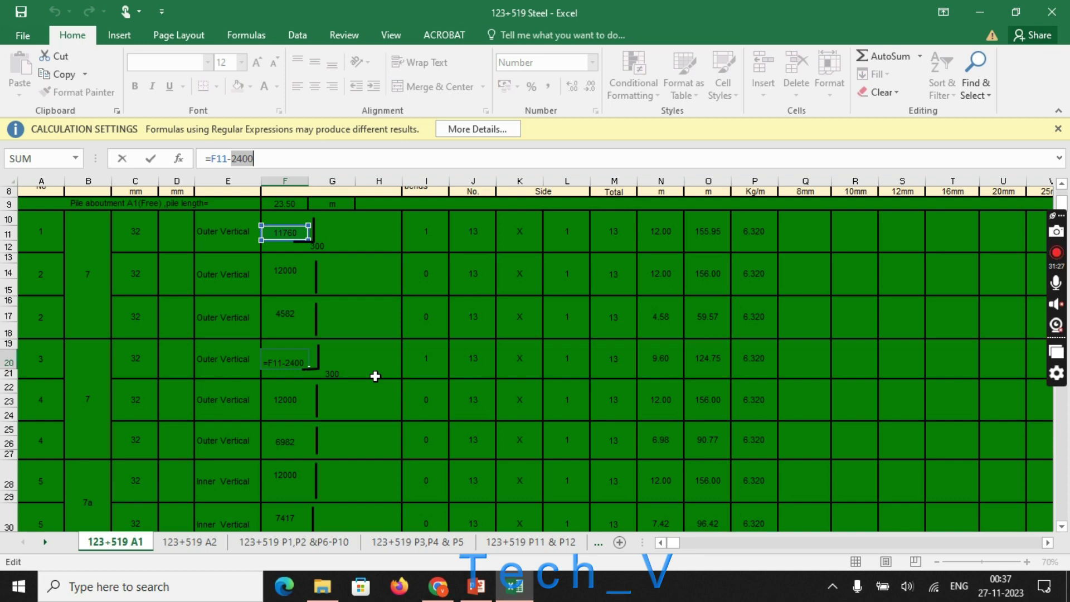
left_click(254, 160)
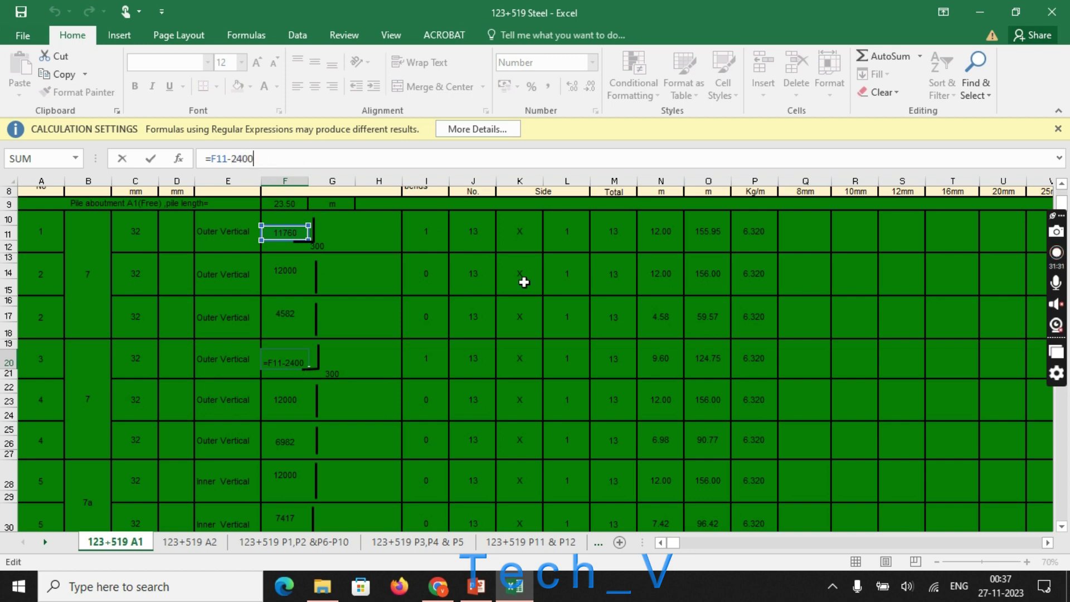
left_click_drag(1047, 544, 1048, 548)
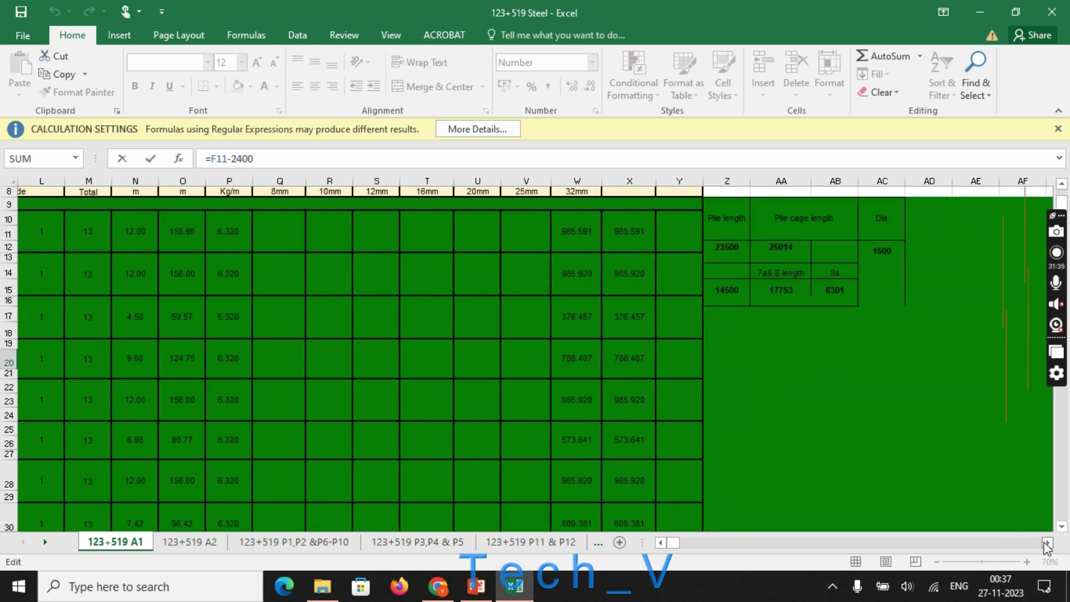
left_click(817, 372)
left_click(841, 390)
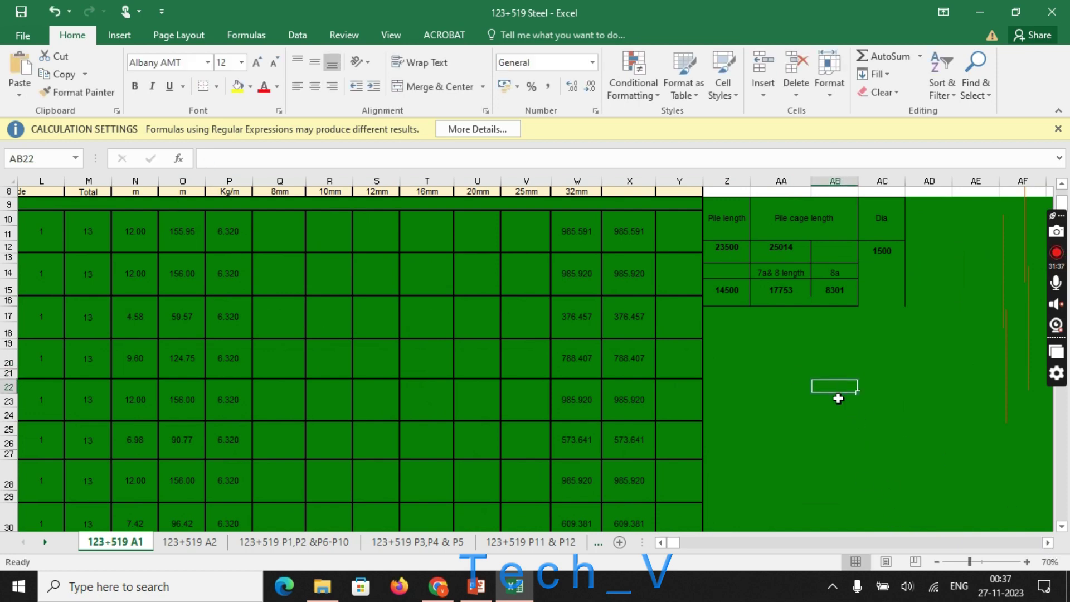
left_click_drag(668, 543, 663, 543)
left_click(405, 409)
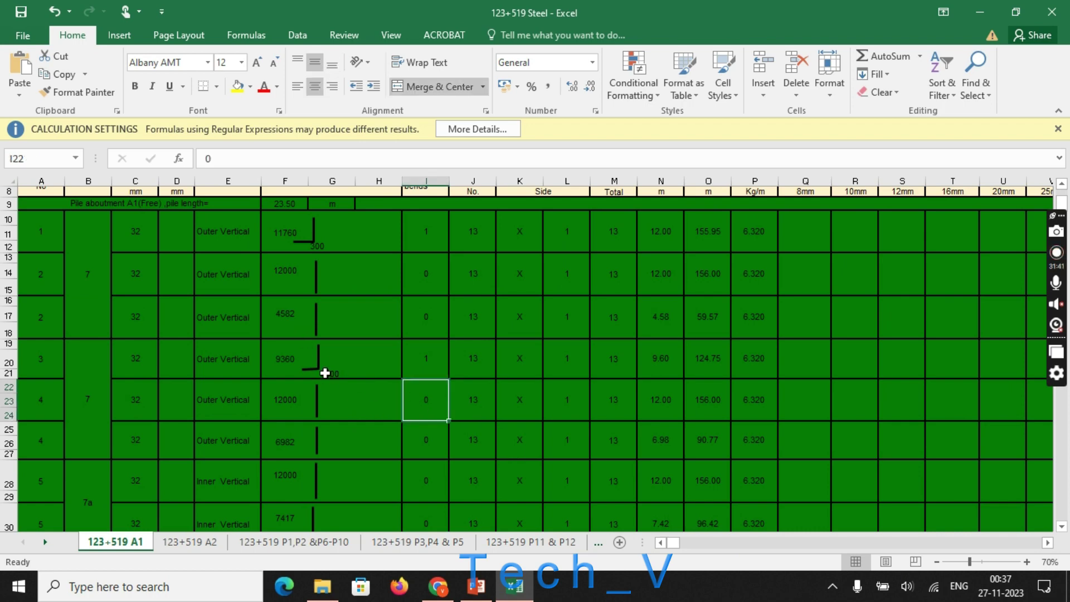
left_click(289, 360)
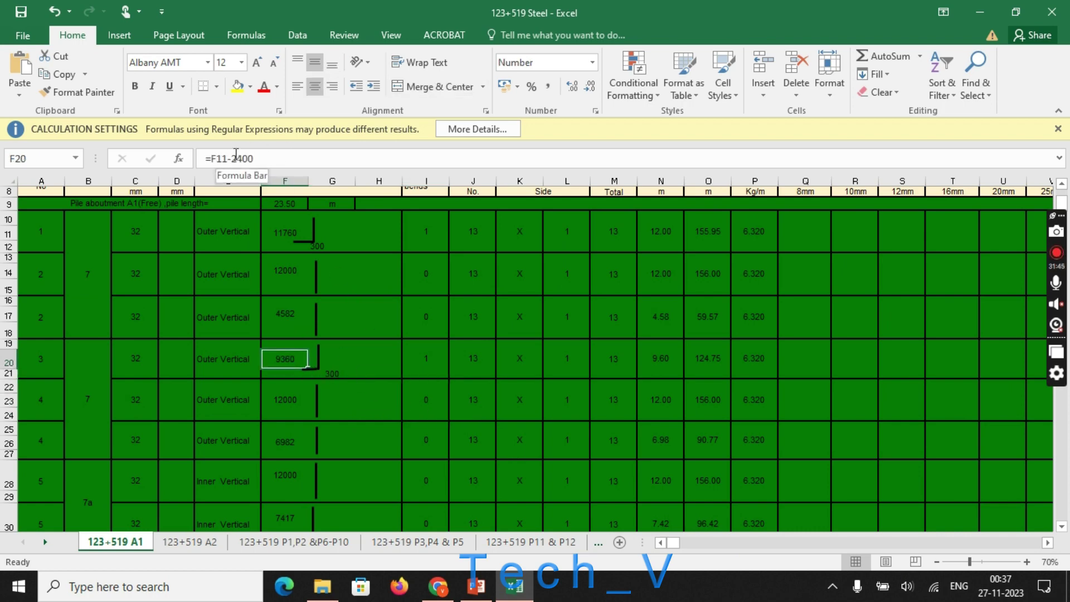
left_click(299, 415)
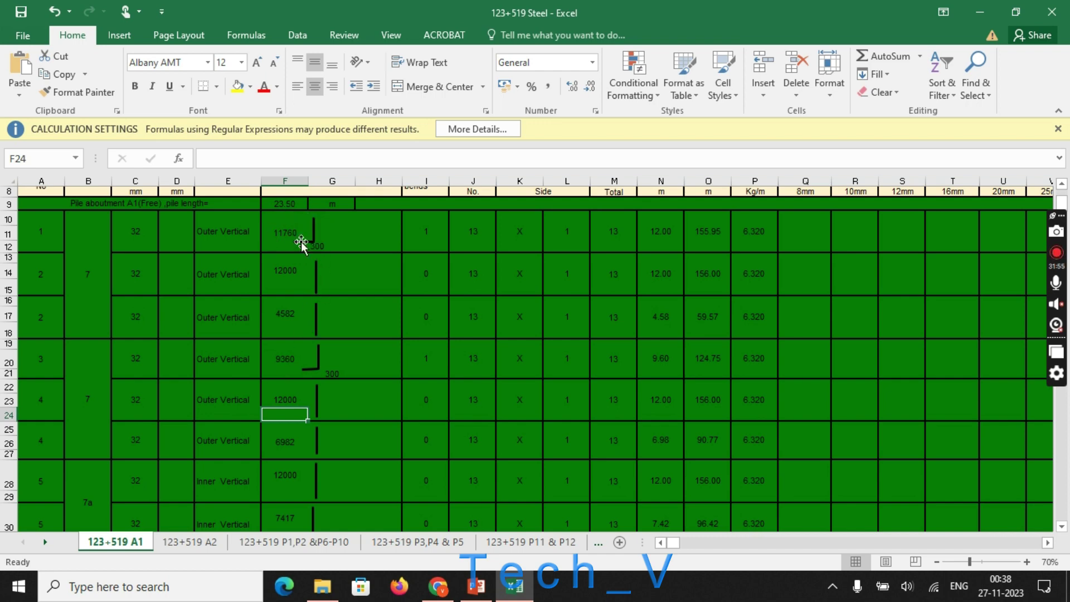
left_click(278, 361)
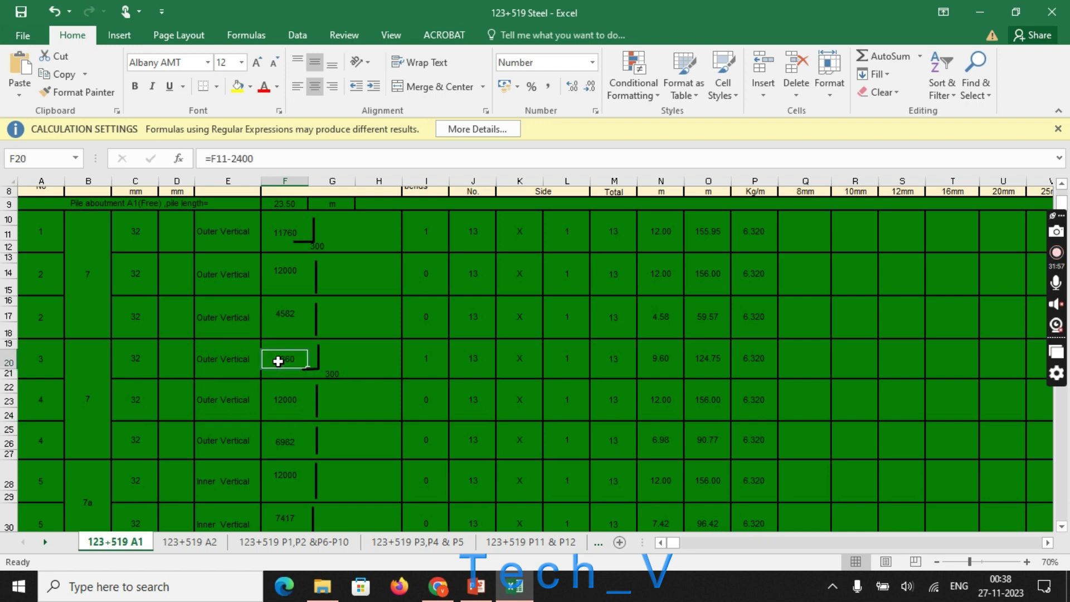
double_click(281, 357)
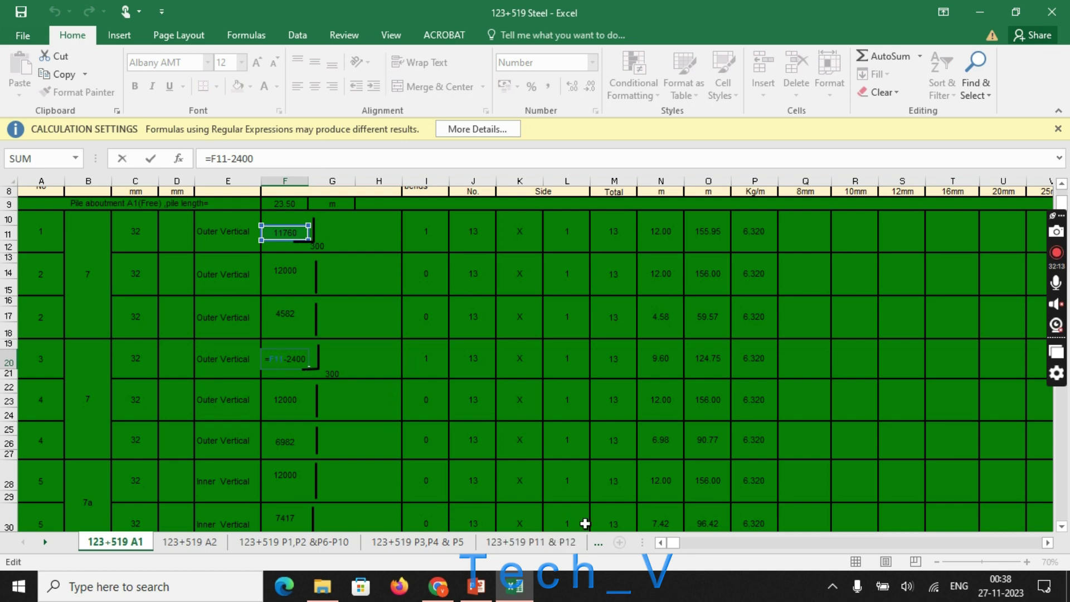
key("Escape")
Compare the staggered bar lines in the lap sketch with the F20 length formula, leaving the formula as it is
left_click(1047, 542)
scroll(810, 305, "right", 7)
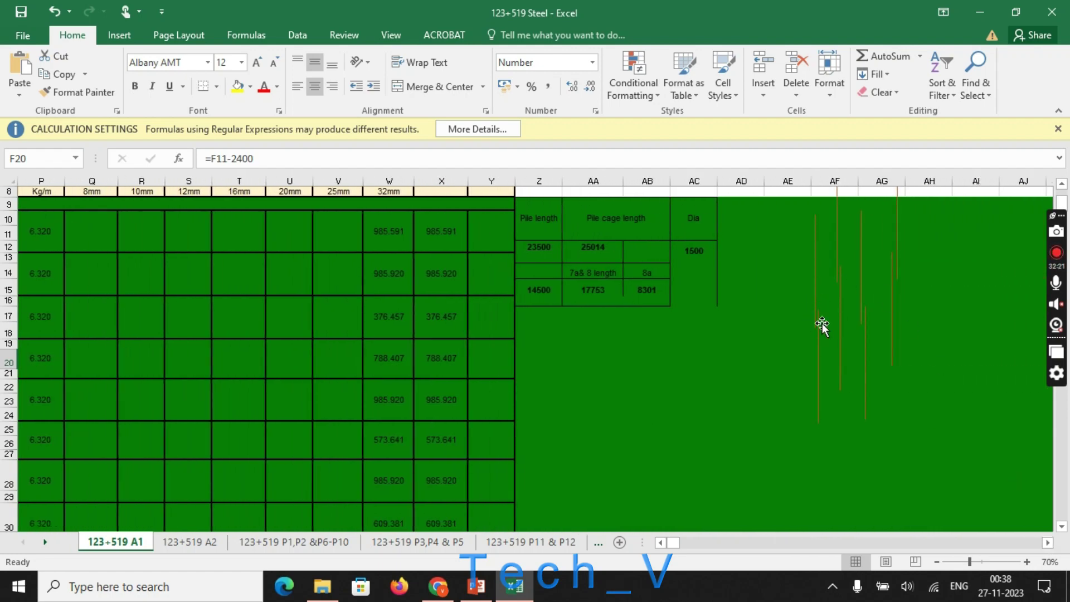
left_click(814, 326)
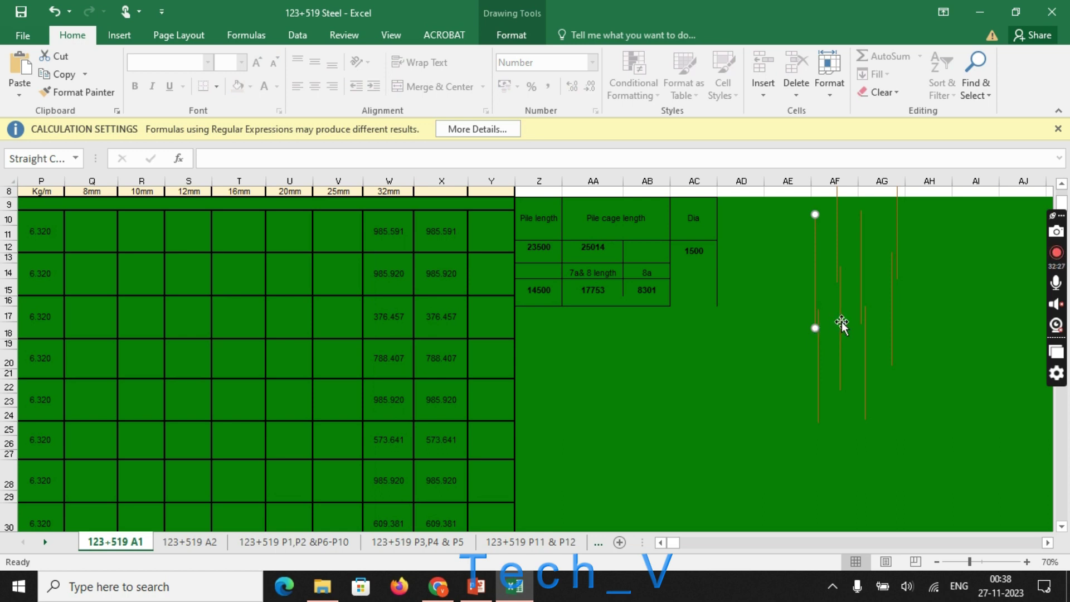
left_click(841, 273)
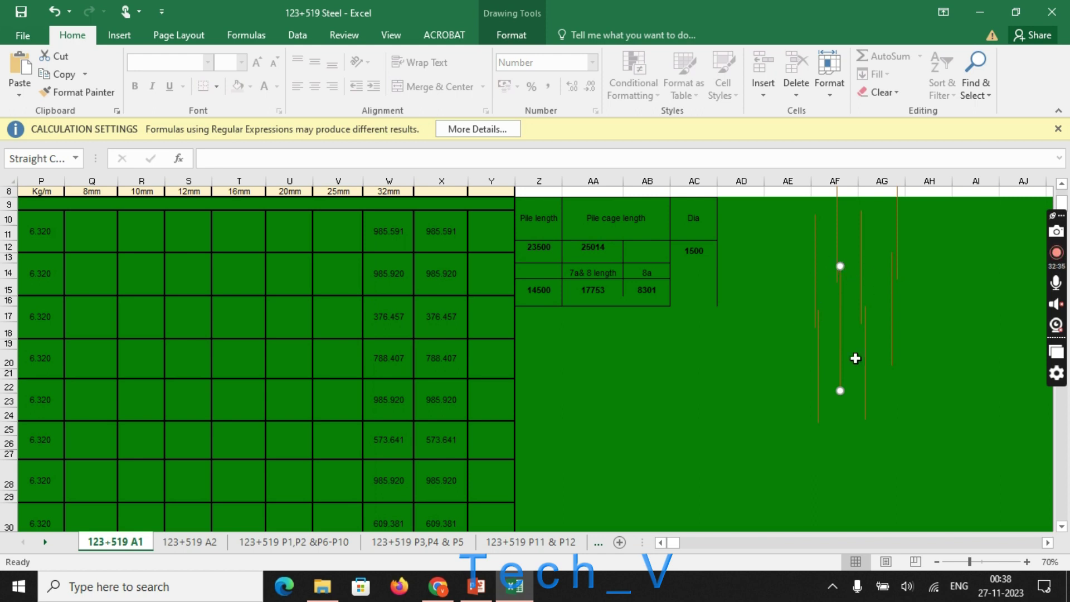
left_click_drag(676, 543, 660, 545)
left_click(281, 359)
double_click(281, 359)
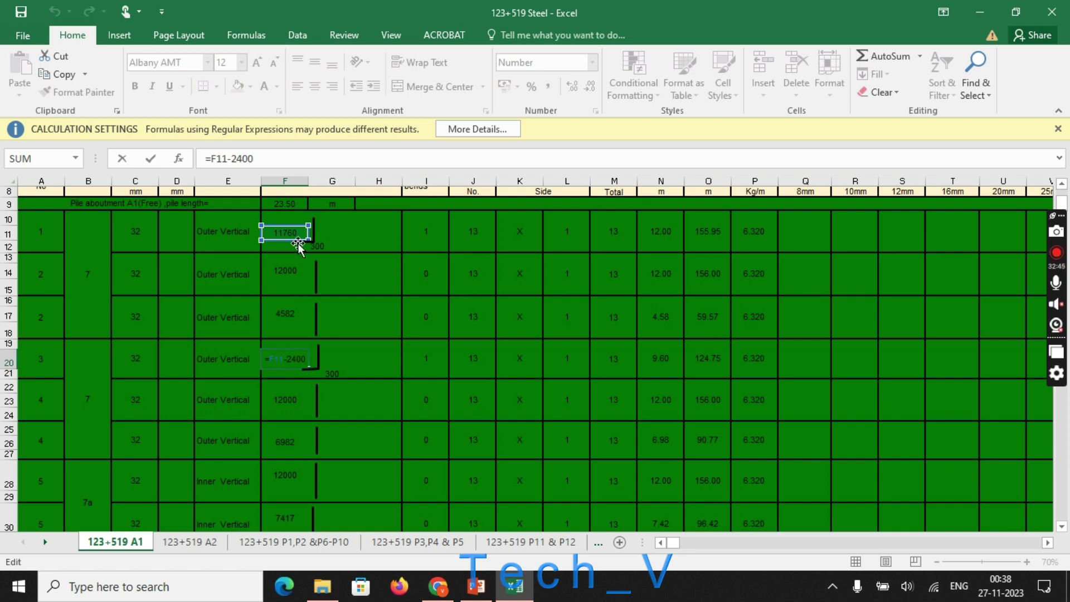
key("ctrl+Return")
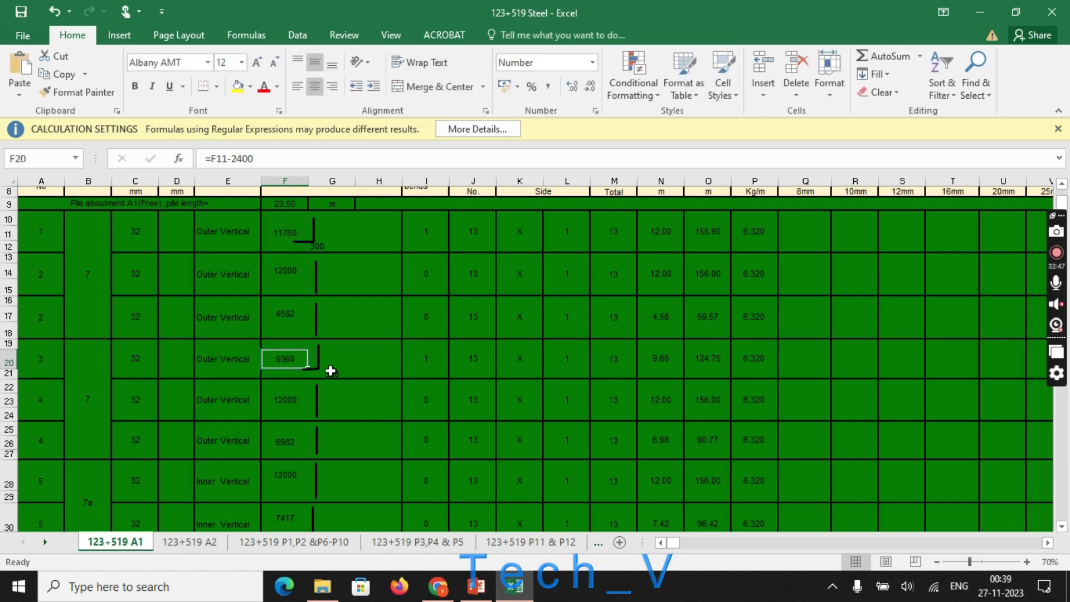
Check how the straight length in F20 and the bend length in G21 feed the cutting length formula in N19
left_click(334, 373)
left_click(344, 439)
left_click_drag(289, 355, 332, 375)
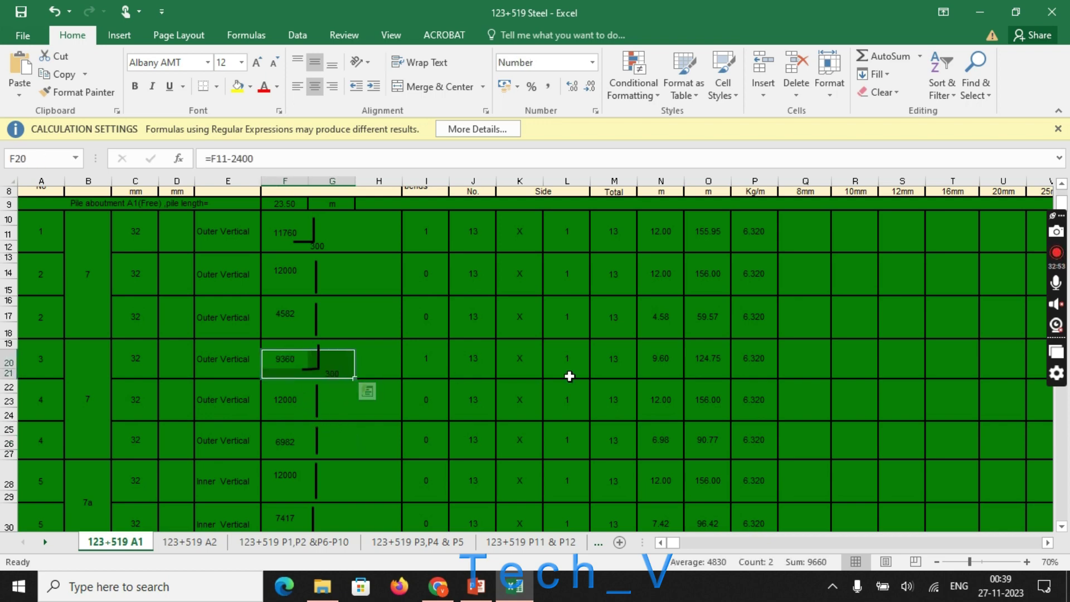
left_click(665, 359)
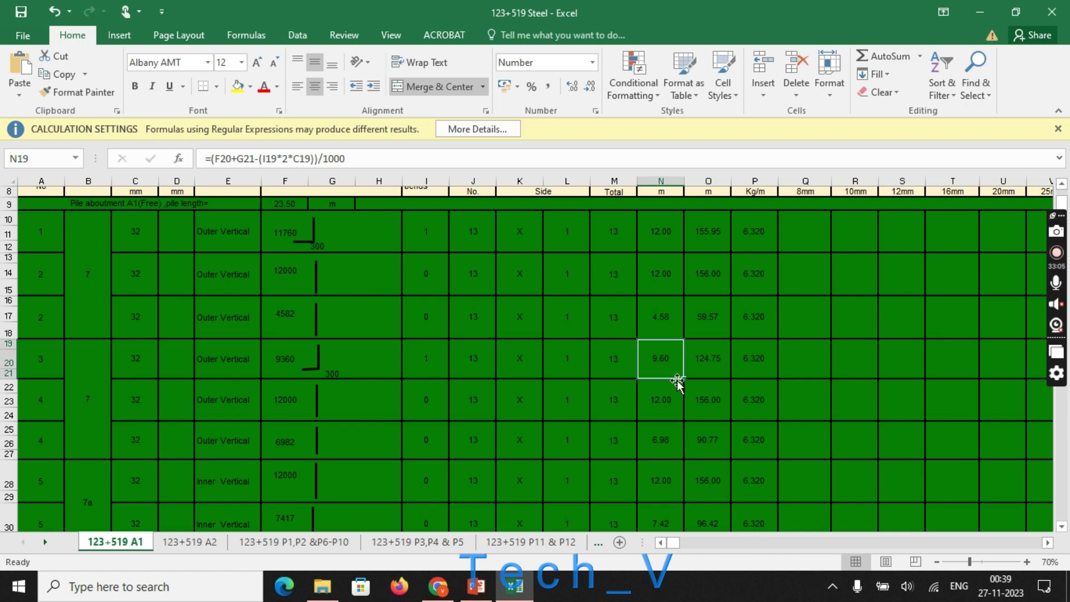
left_click(291, 359)
left_click(330, 372)
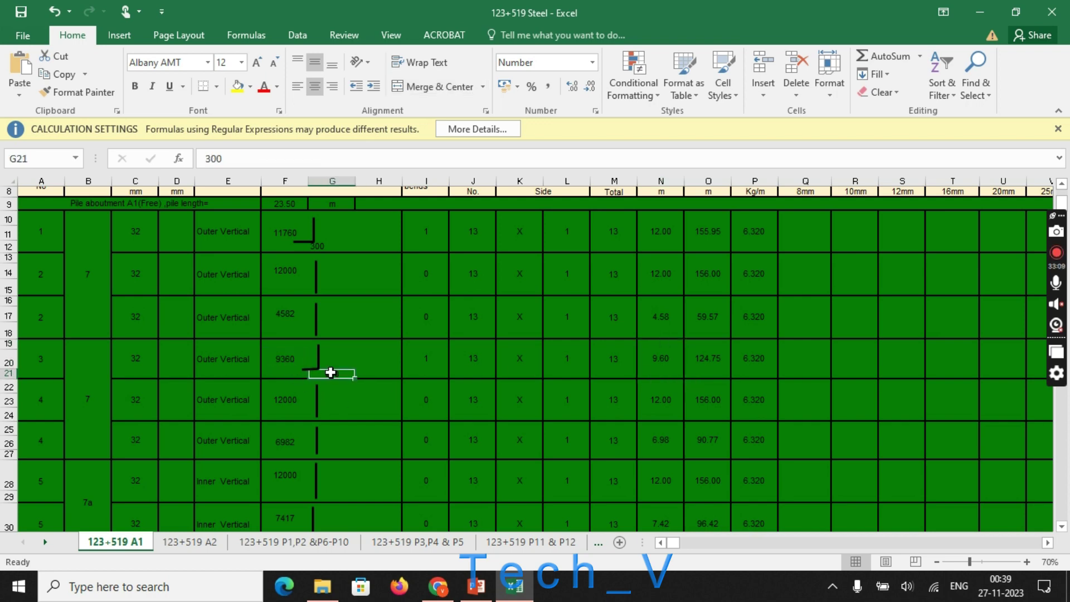
Examine the bar 4 length in F23 and the remaining length formula in F26, along with the rest of rows 19 to 27
left_click(281, 404)
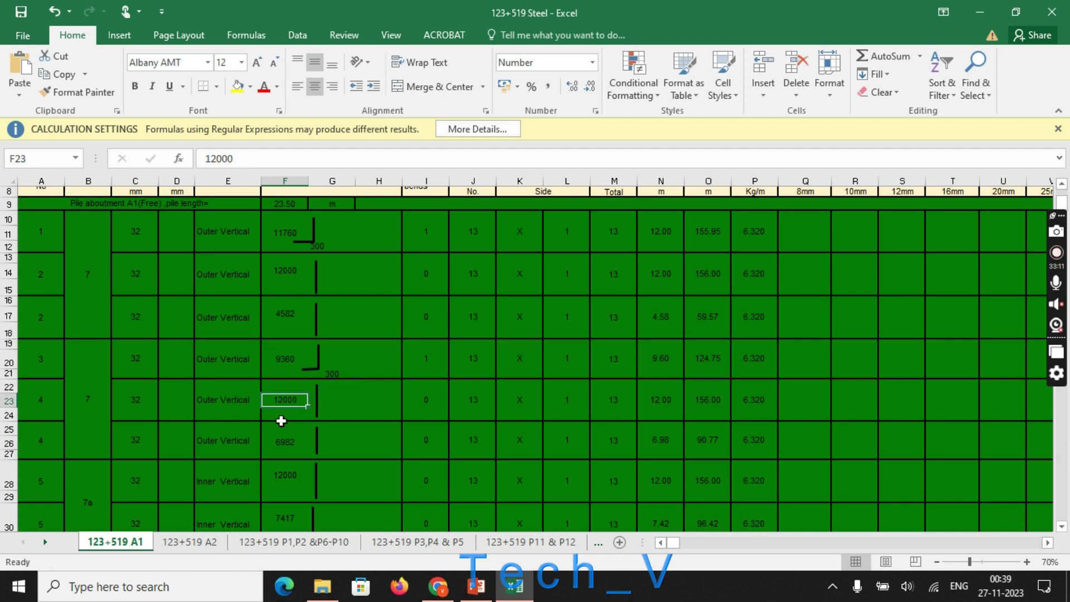
left_click(283, 444)
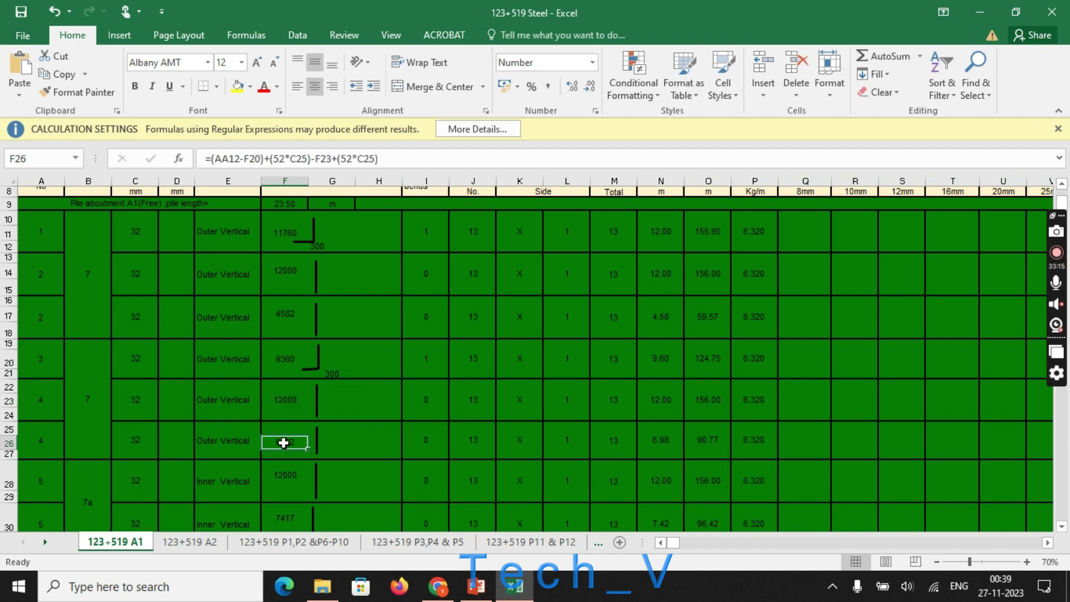
double_click(284, 443)
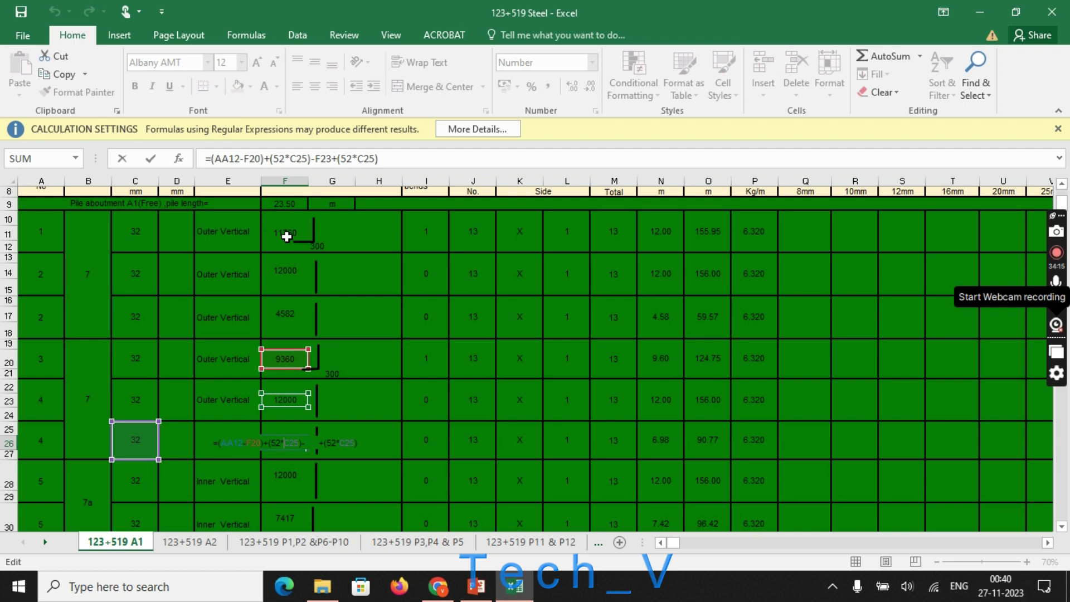
type("`")
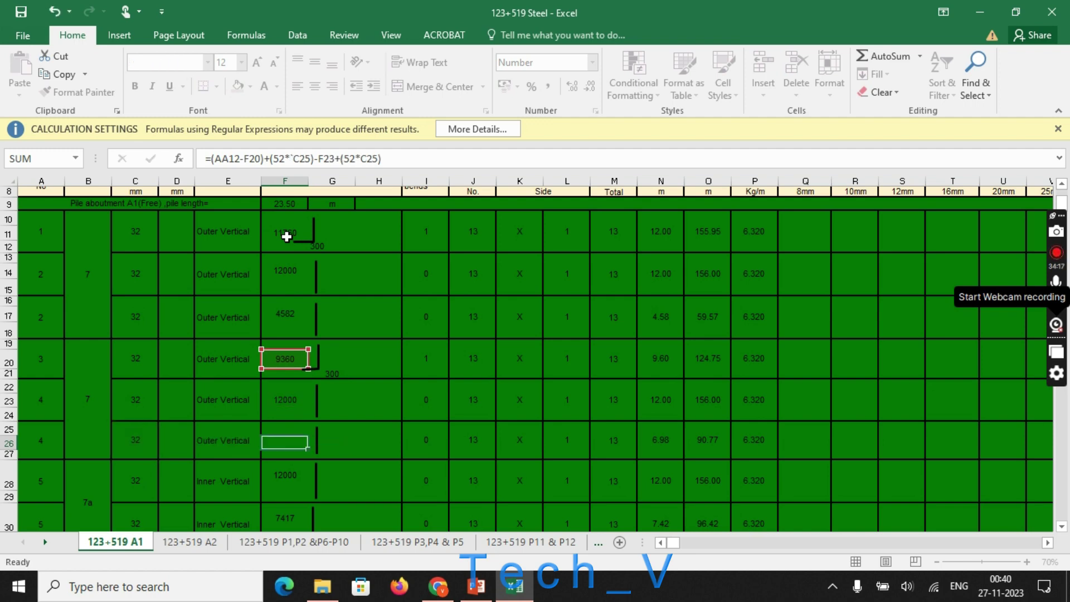
key("Escape")
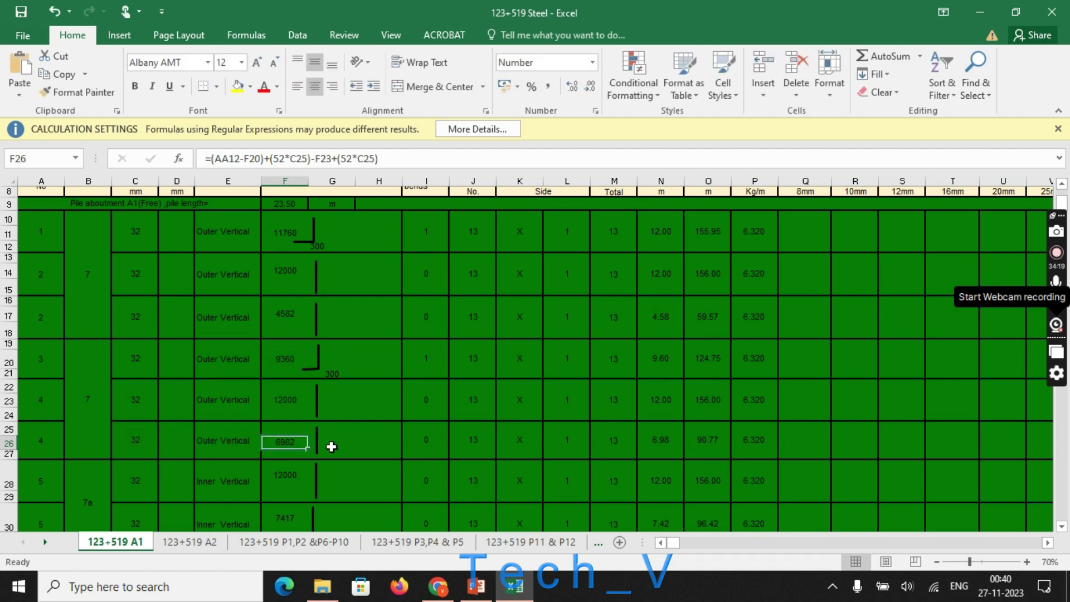
left_click(292, 359)
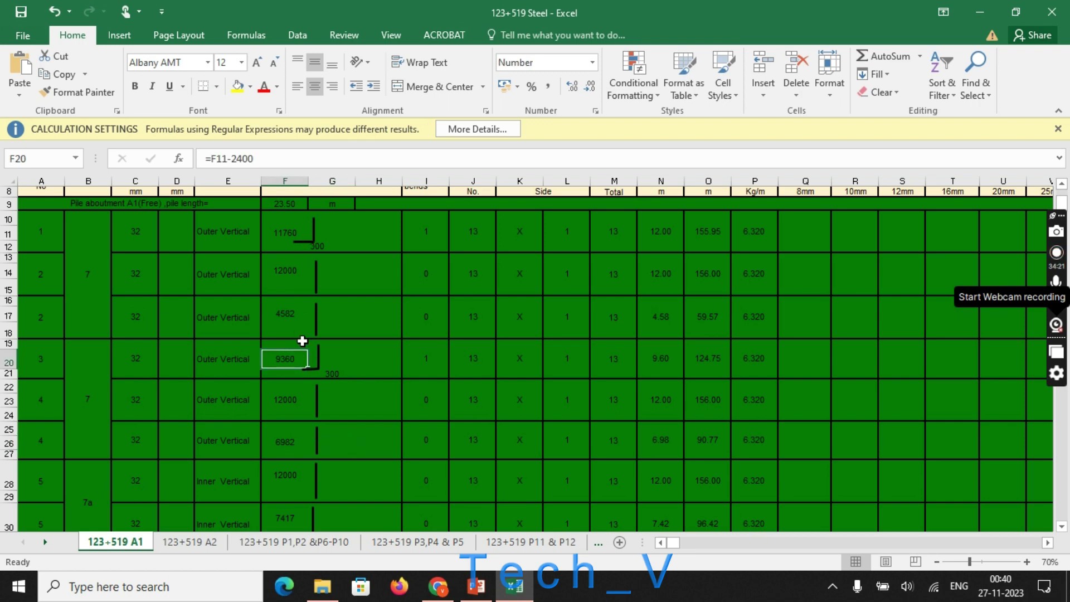
left_click(425, 440)
left_click_drag(95, 395, 577, 388)
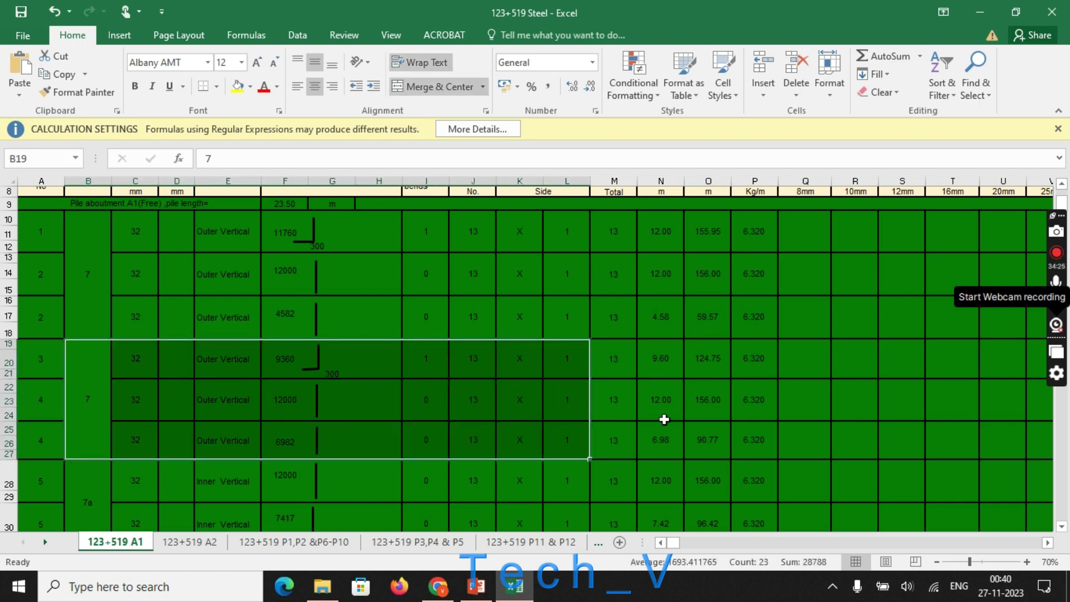
Trace bar 3's row 19 formulas for cutting length, bar total, unit weight and diameter-wise weight through to the sum in X19
left_click(655, 365)
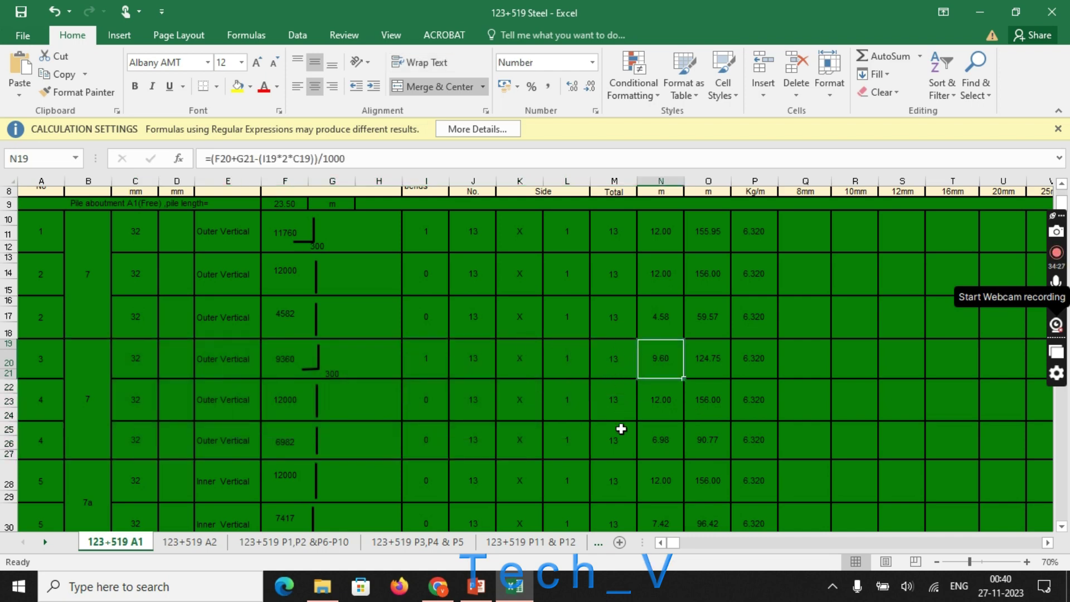
left_click(627, 359)
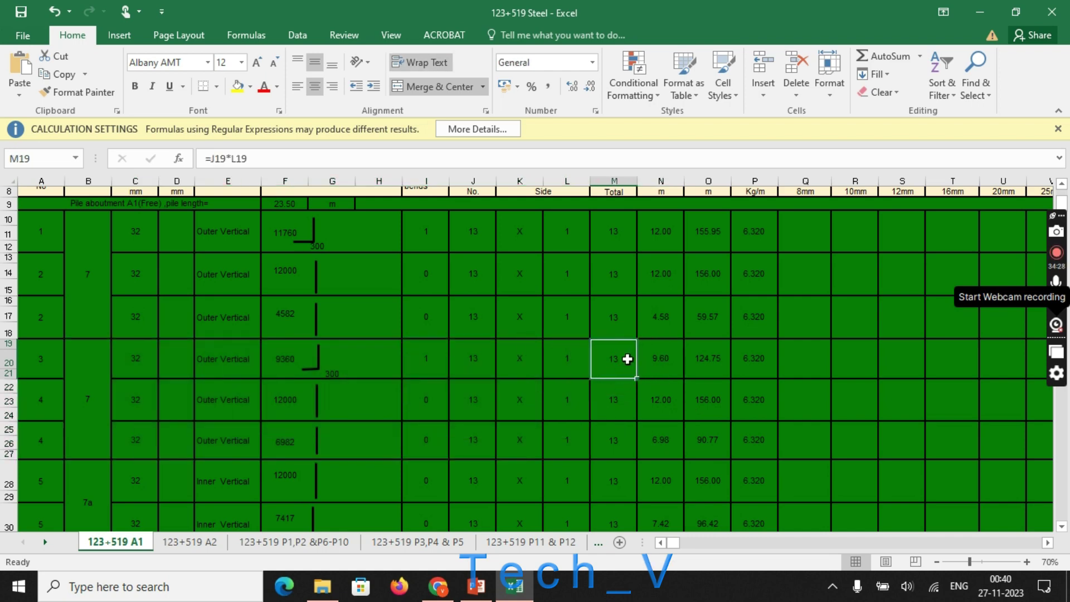
left_click(677, 359)
left_click(706, 358)
left_click(765, 361)
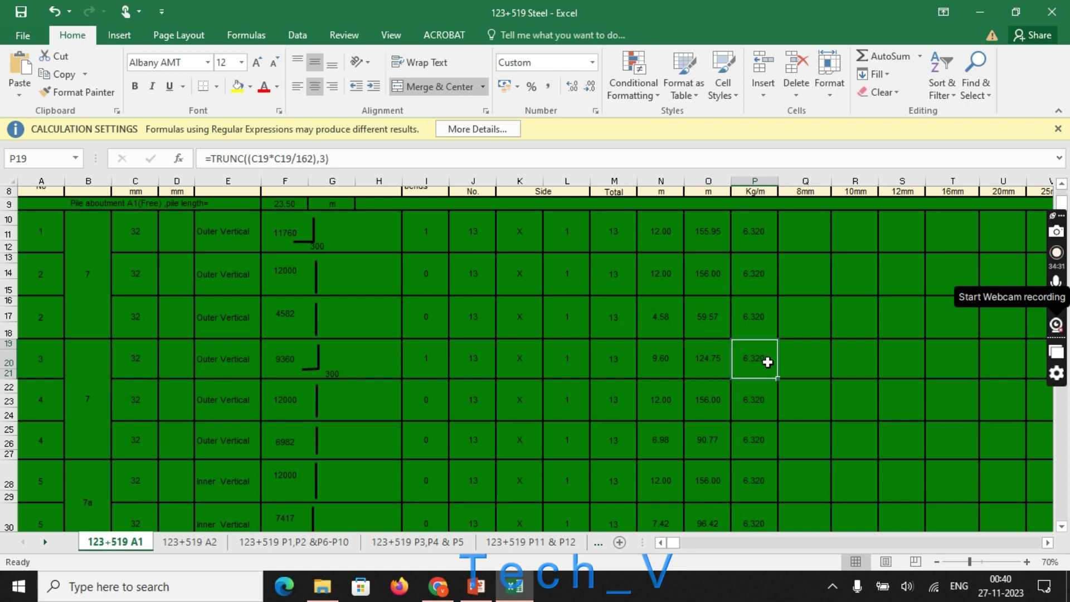
left_click(897, 365)
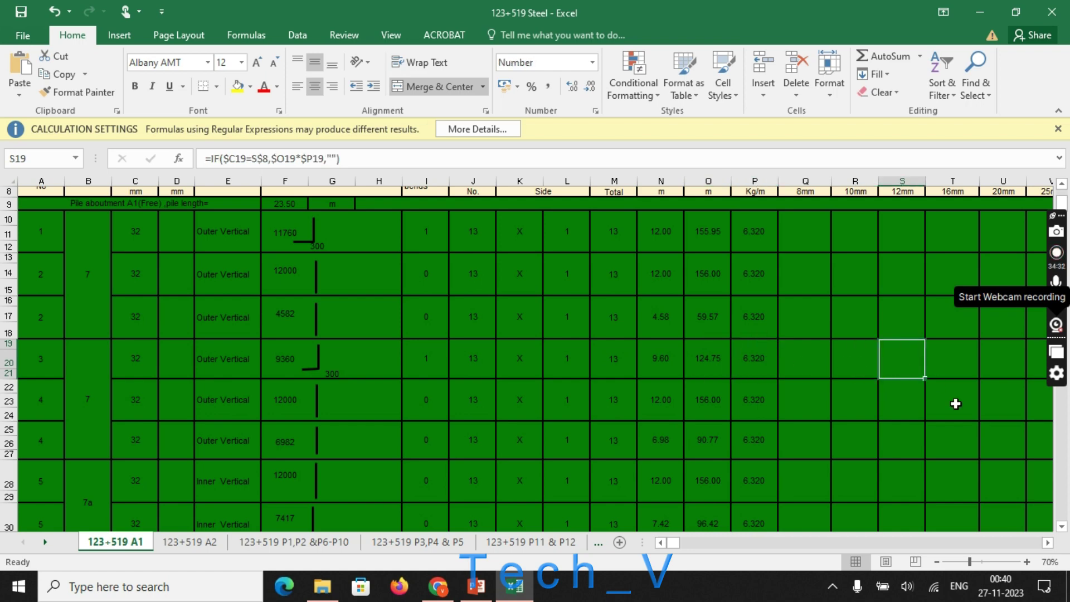
left_click(1047, 543)
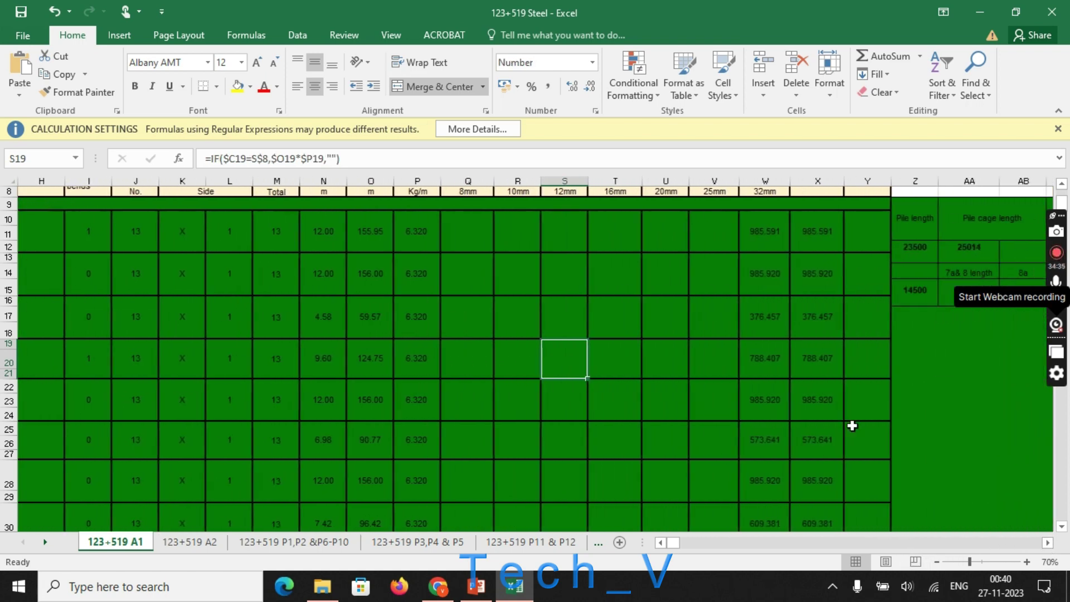
left_click(757, 355)
left_click(815, 361)
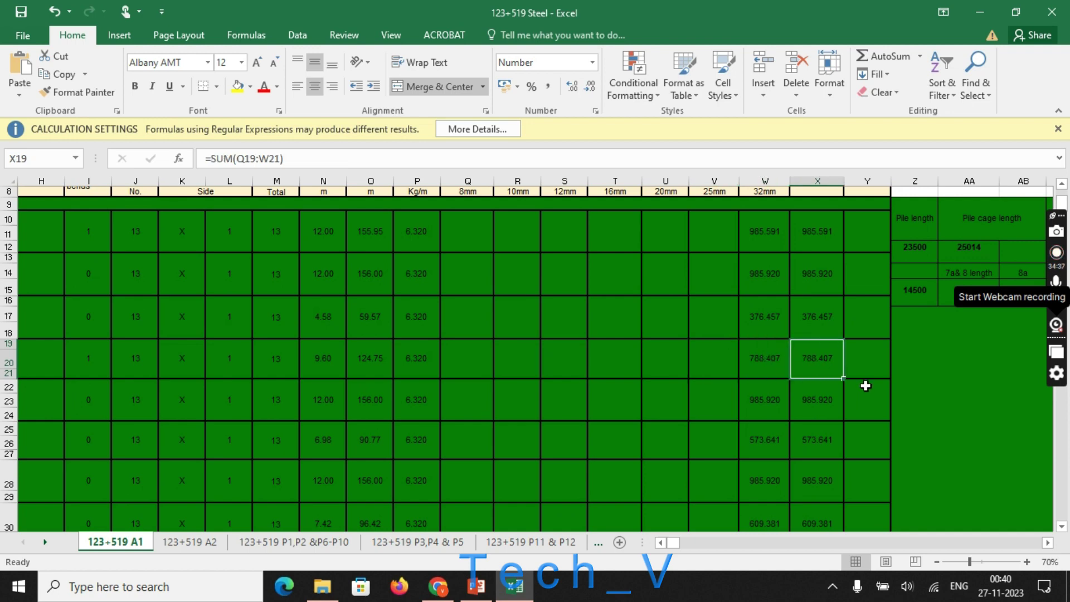
Examine the pile length and cage length table beside the schedule, including the 7a & 8 length formula in AA15
left_click(865, 385)
left_click(945, 385)
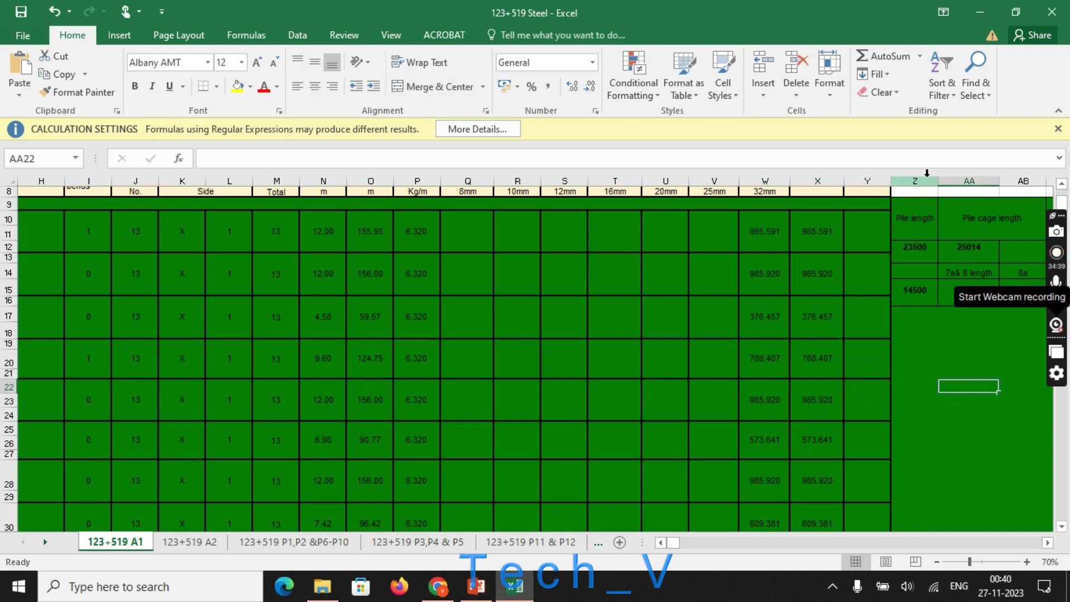
left_click_drag(927, 173, 1041, 177)
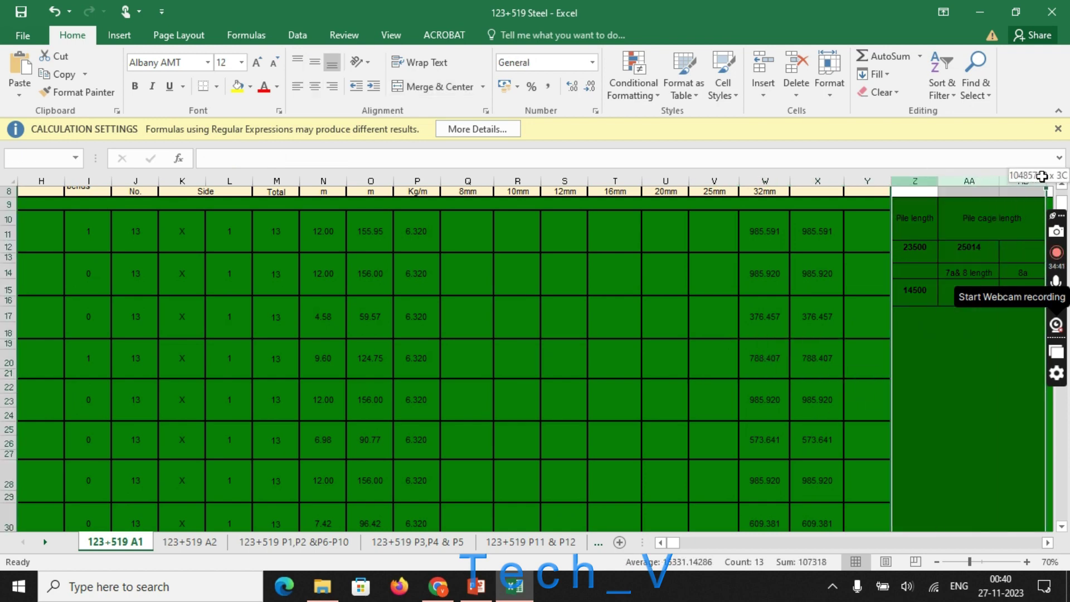
left_click(967, 399)
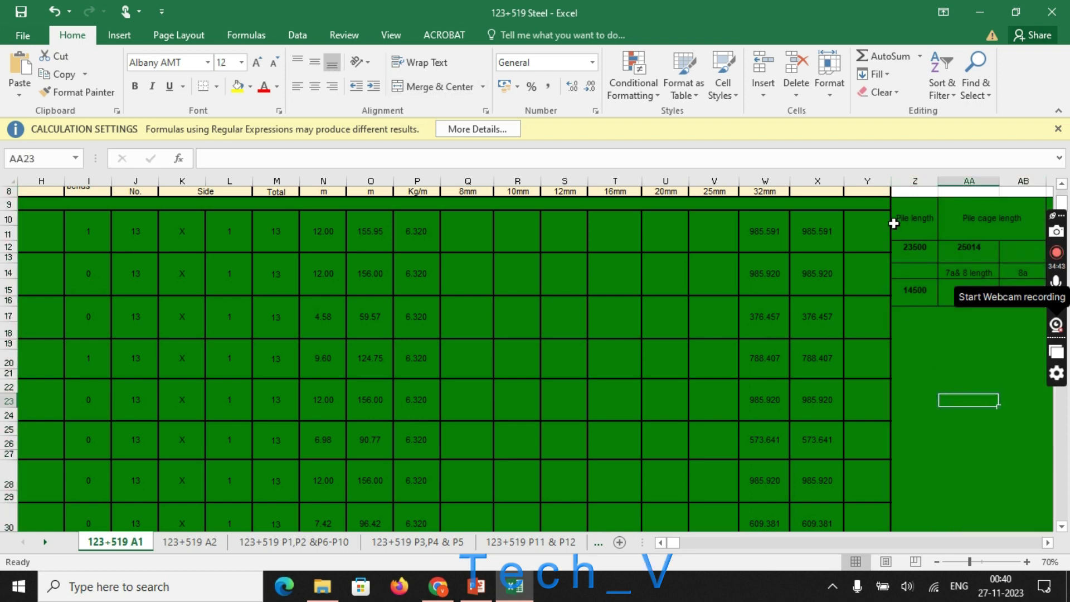
left_click(879, 182)
left_click_drag(879, 182, 3, 183)
left_click(1047, 542)
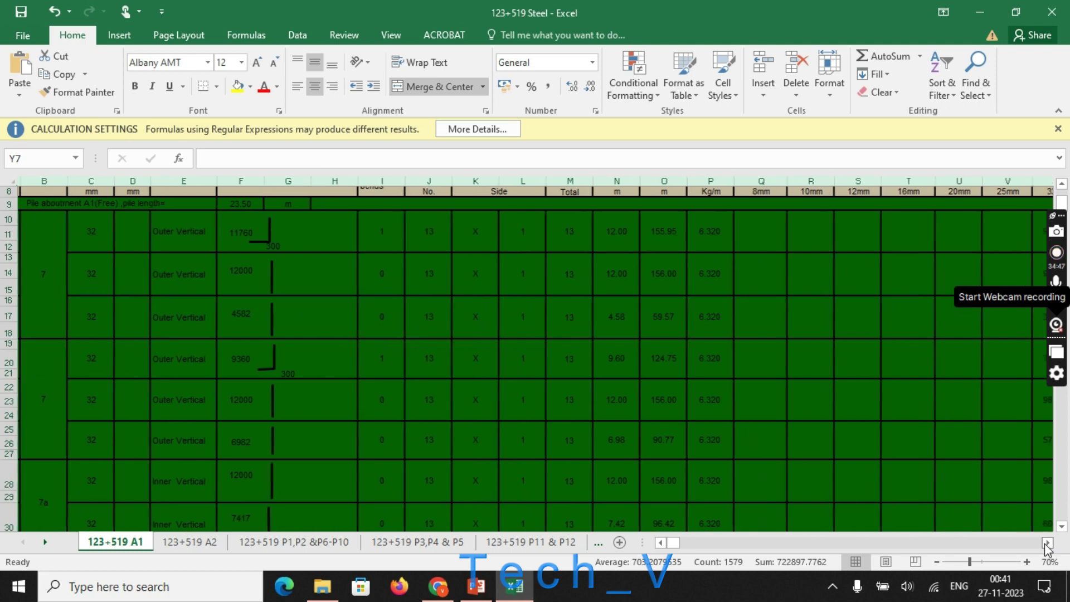
left_click(1047, 543)
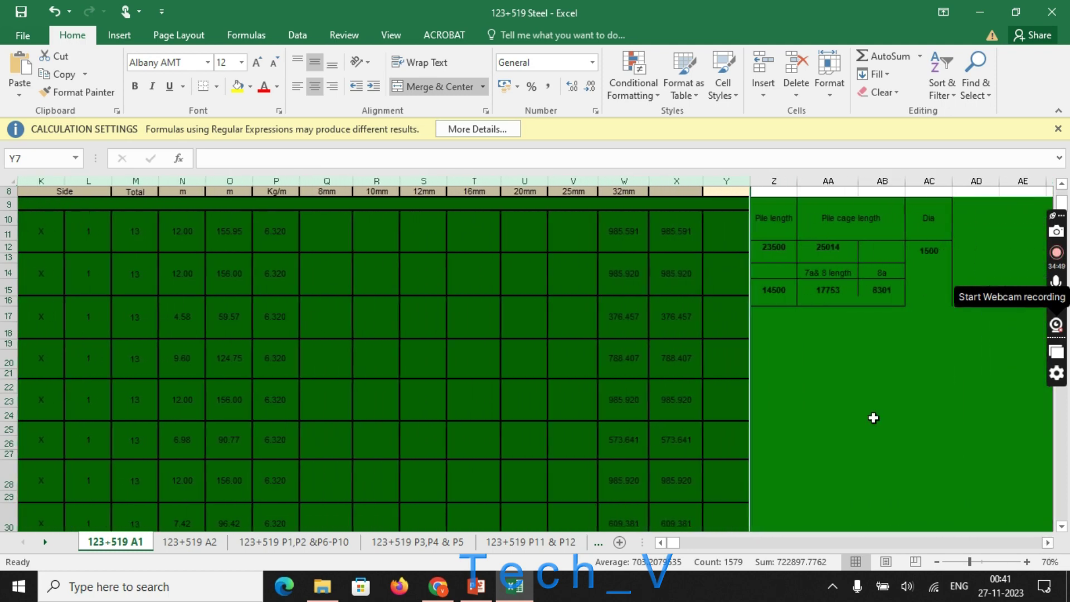
left_click(873, 412)
left_click(829, 290)
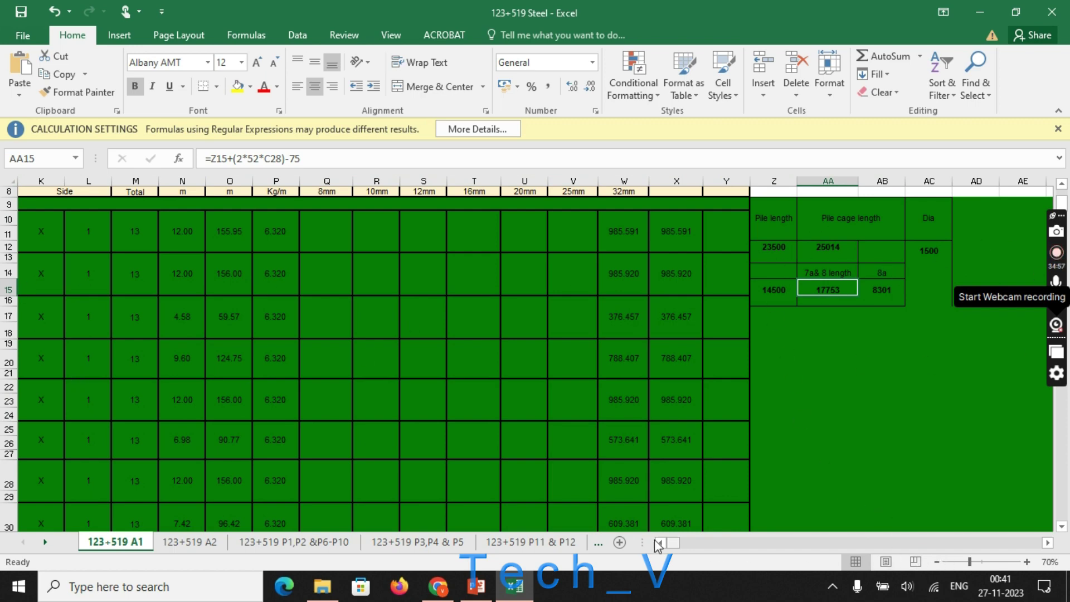
Review the outer vertical bar 7 rows 10 to 27, the two 7a groups and the spiral rows below them
left_click_drag(673, 543, 645, 543)
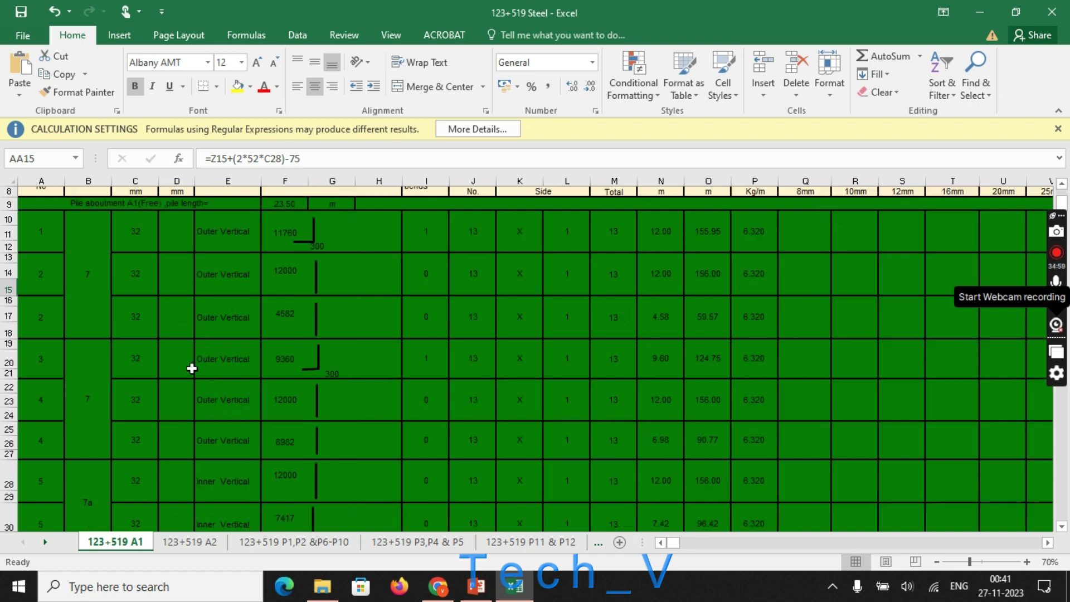
left_click_drag(94, 262, 563, 412)
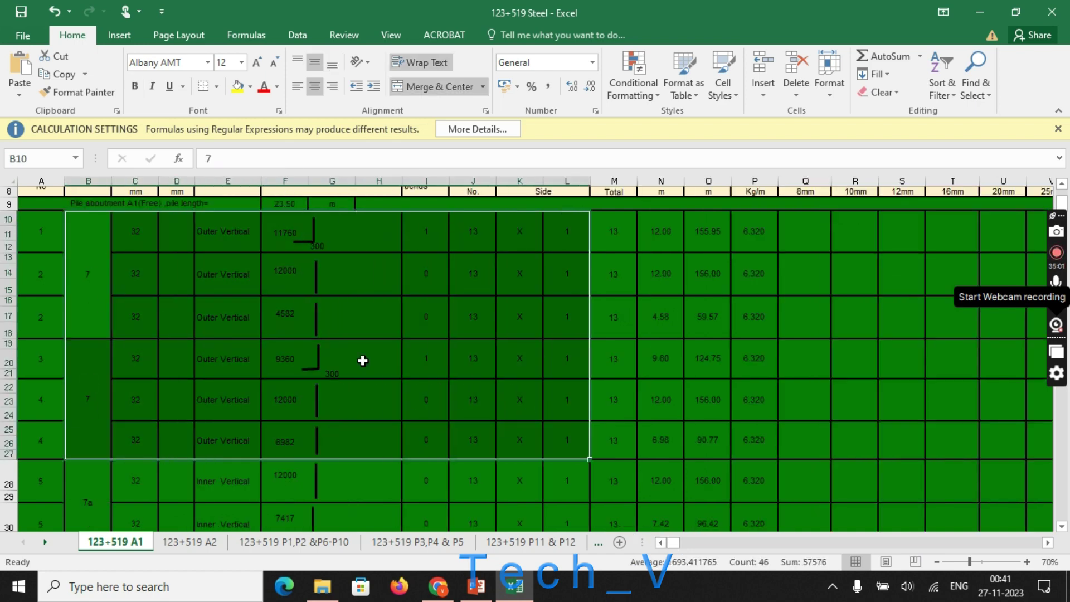
scroll(289, 351, "down", 2)
left_click(87, 415)
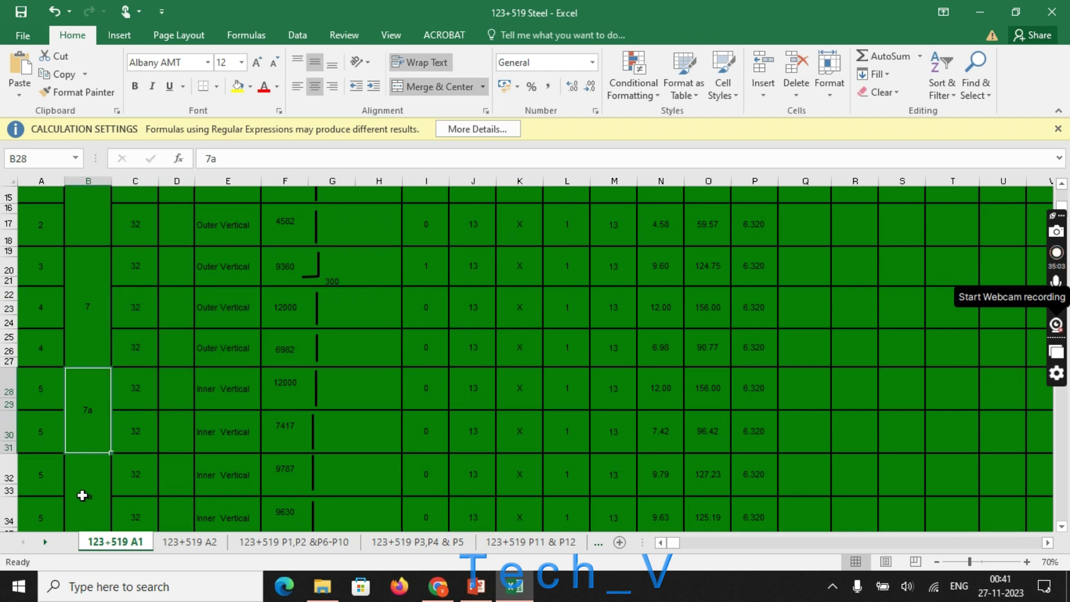
left_click(79, 493)
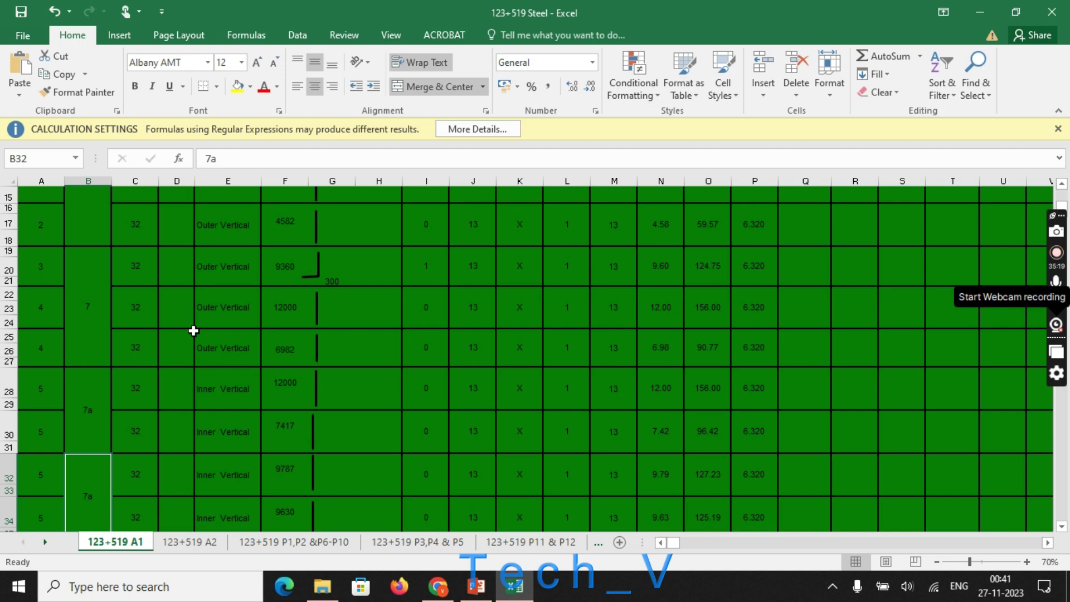
scroll(215, 350, "down", 5)
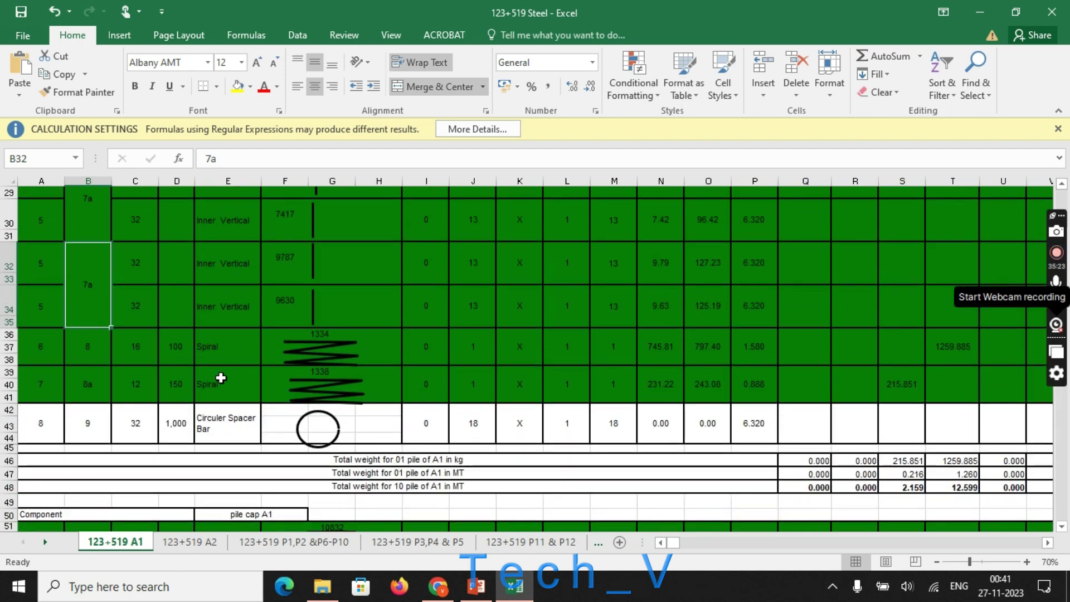
scroll(225, 388, "up", 2)
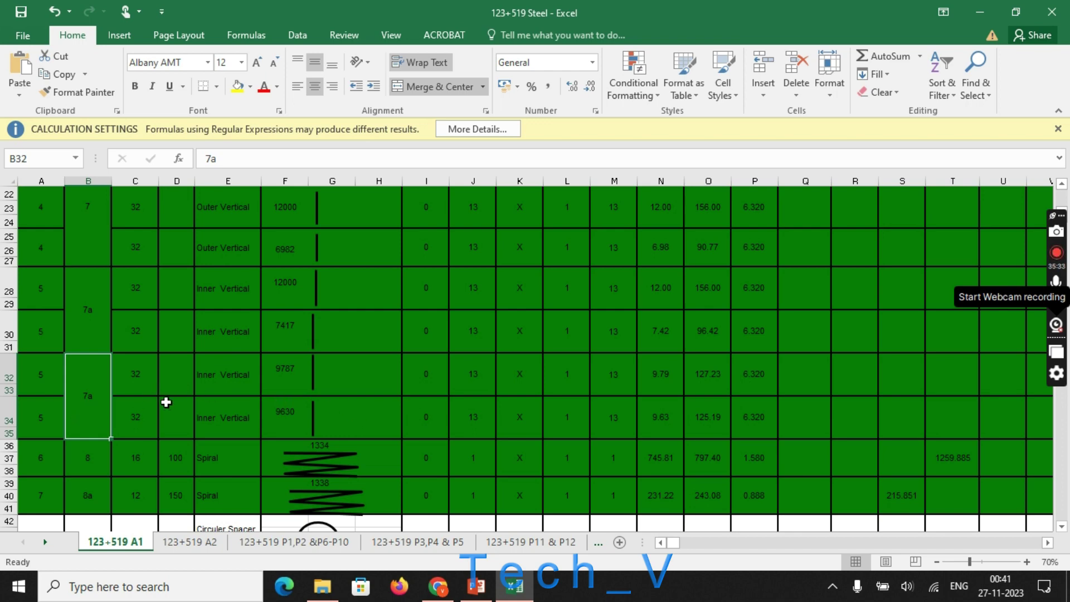
Compare the inner vertical 7a rows 28 to 35 with the outer vertical bar 7 rows above them
left_click(230, 380)
left_click(239, 382)
left_click(233, 425)
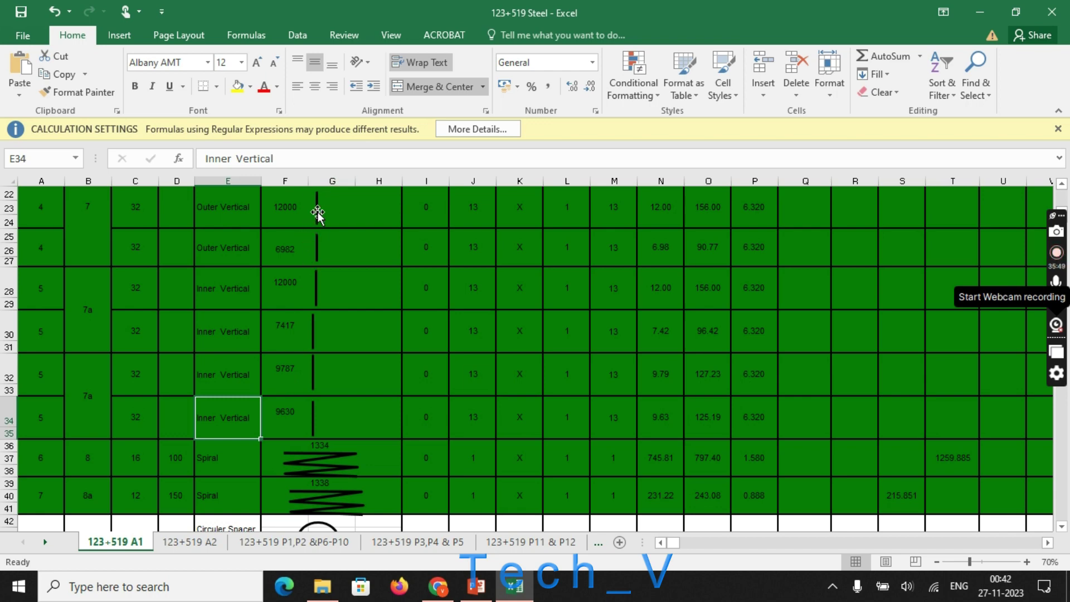
mouse_move(105, 226)
left_mouse_down()
mouse_move(494, 232)
mouse_move(495, 245)
left_mouse_up()
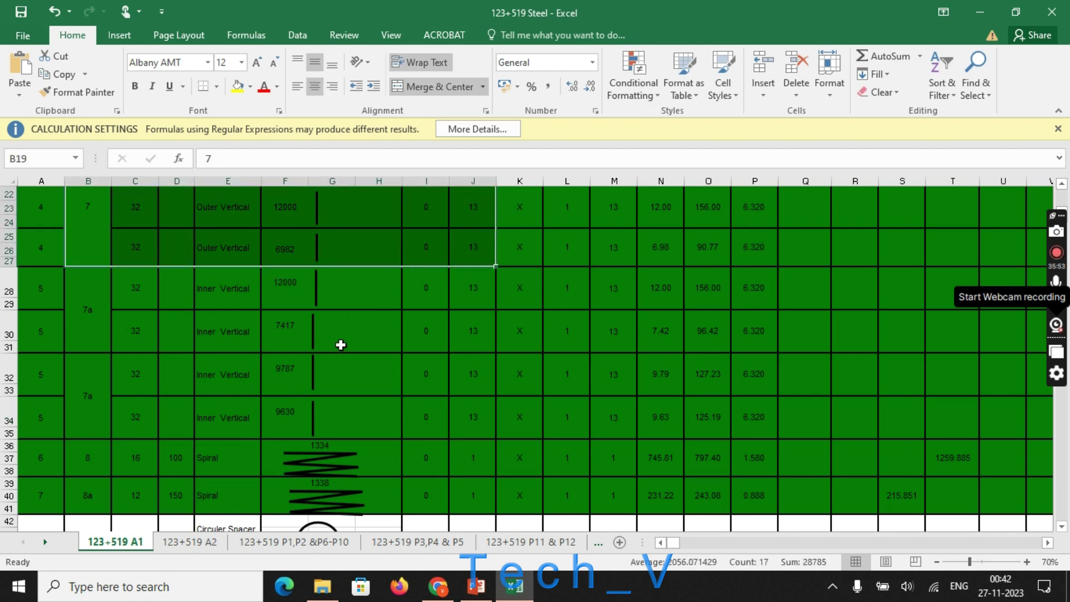
left_click_drag(100, 333, 385, 332)
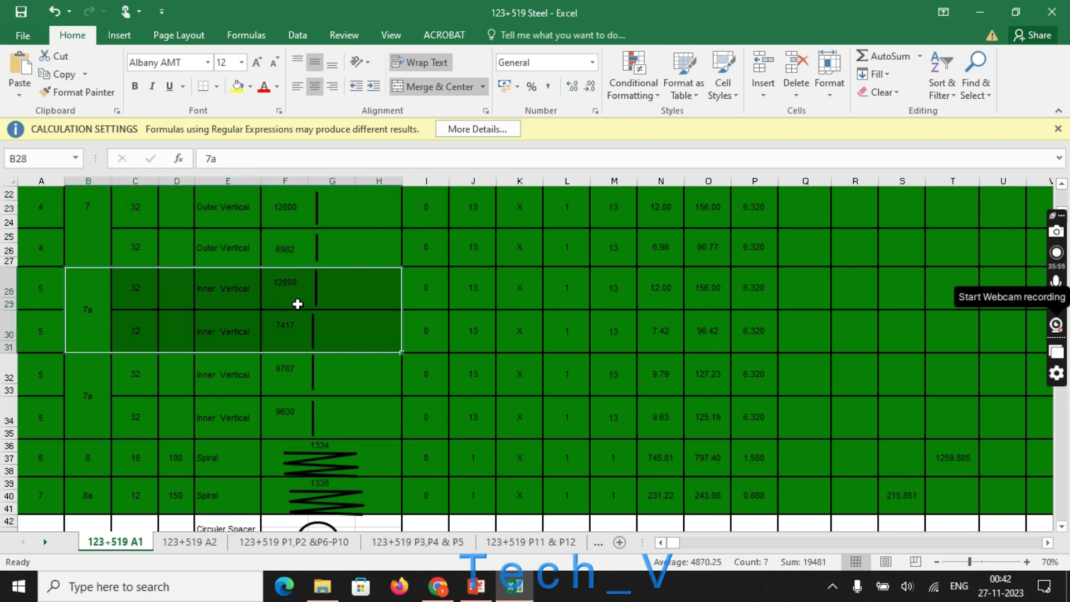
left_click(296, 303)
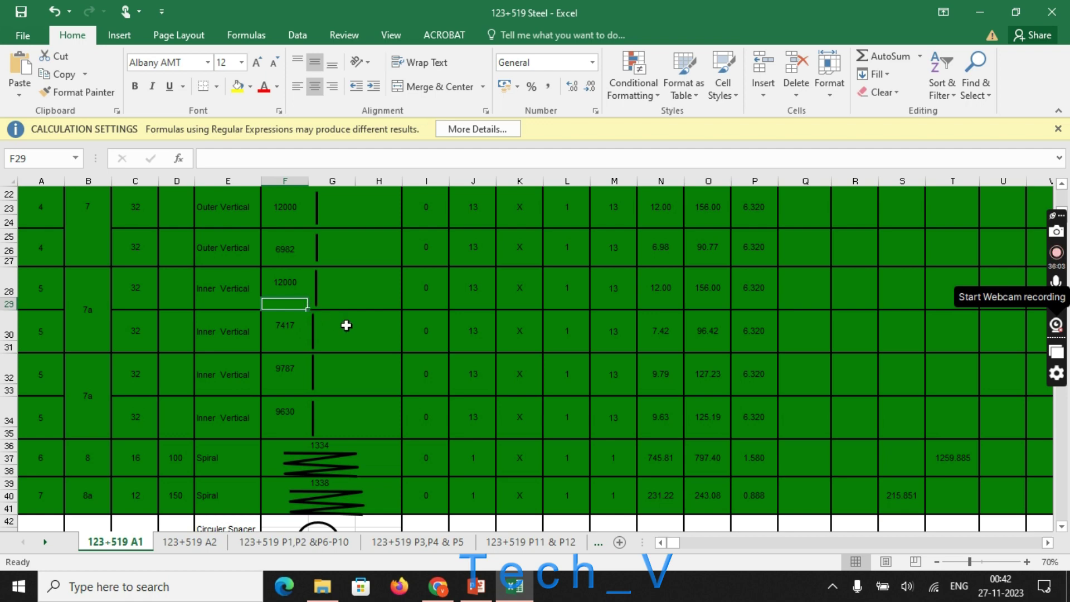
left_click(480, 362)
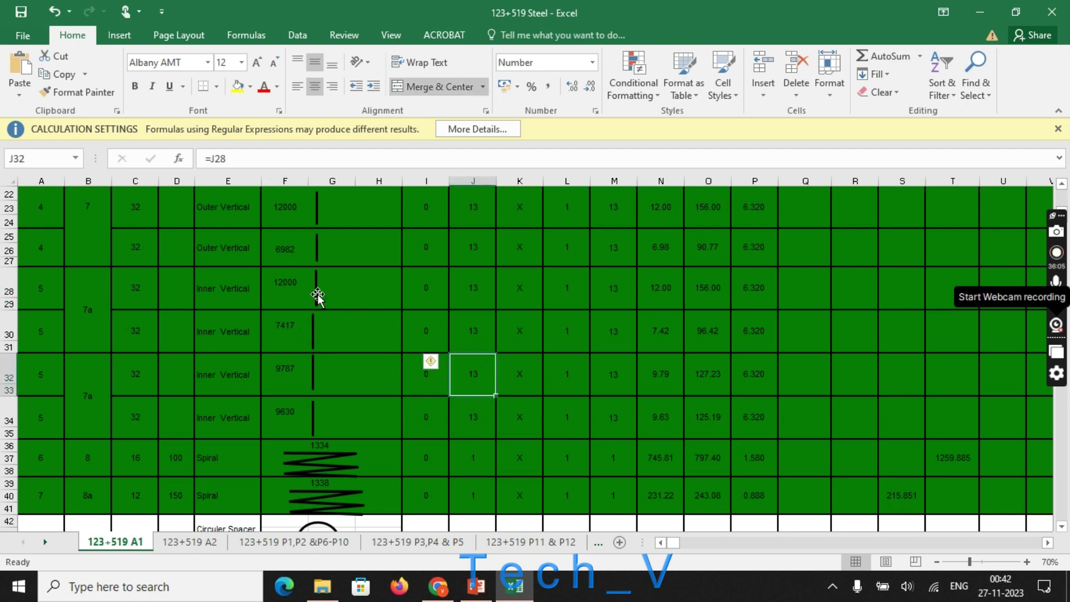
Check the inner bar lengths in F28 and F30 against the 7a & 8 length formula in AA15
left_click(291, 285)
left_click(292, 333)
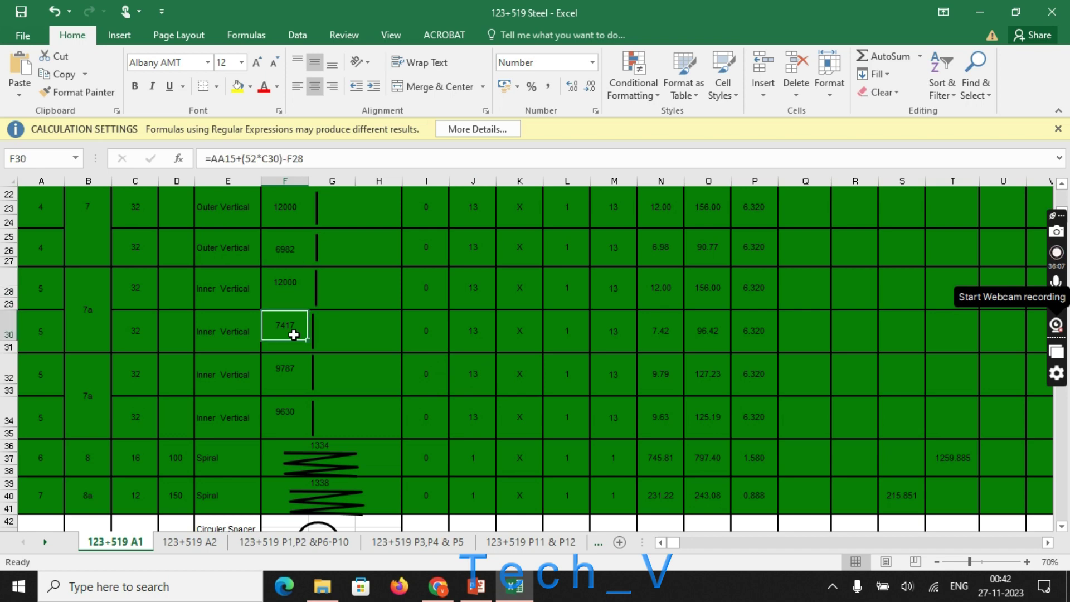
left_click(1047, 543)
left_click_drag(1047, 542, 1047, 543)
scroll(633, 370, "up", 7)
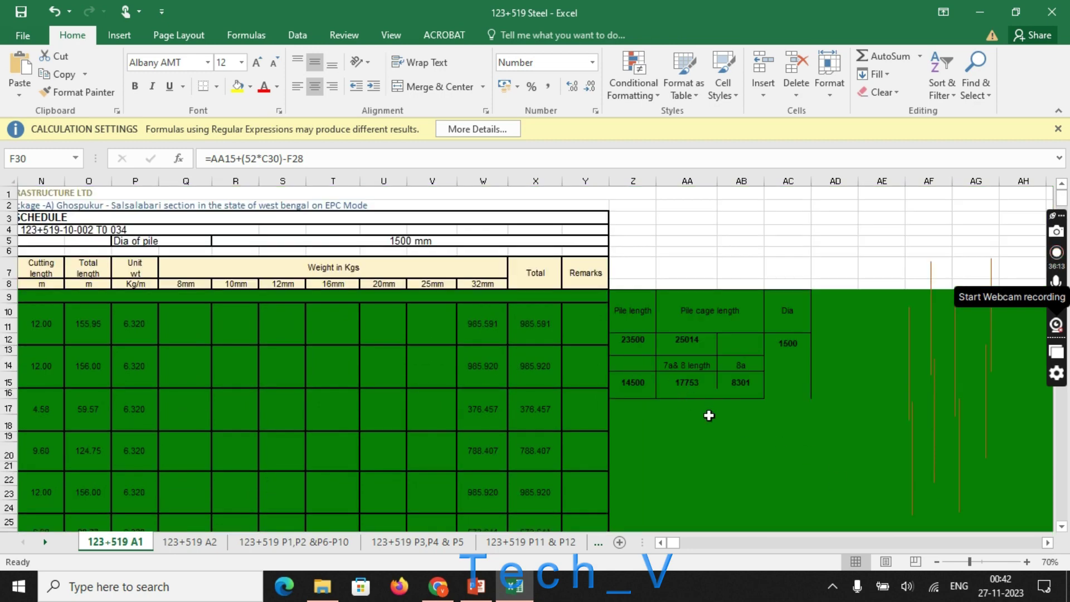
left_click(681, 384)
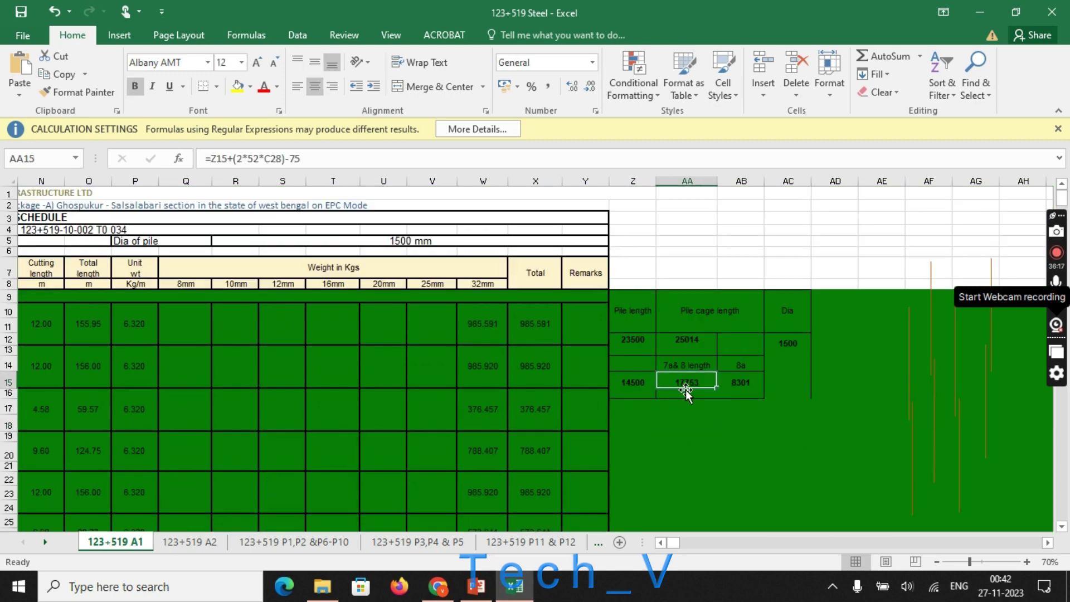
left_click(691, 443)
left_click(692, 383)
Examine the first 7a group in rows 28 to 31, covering the full bar length in F28 and remaining length formula in F30
left_click_drag(677, 543, 660, 539)
scroll(423, 393, "down", 2)
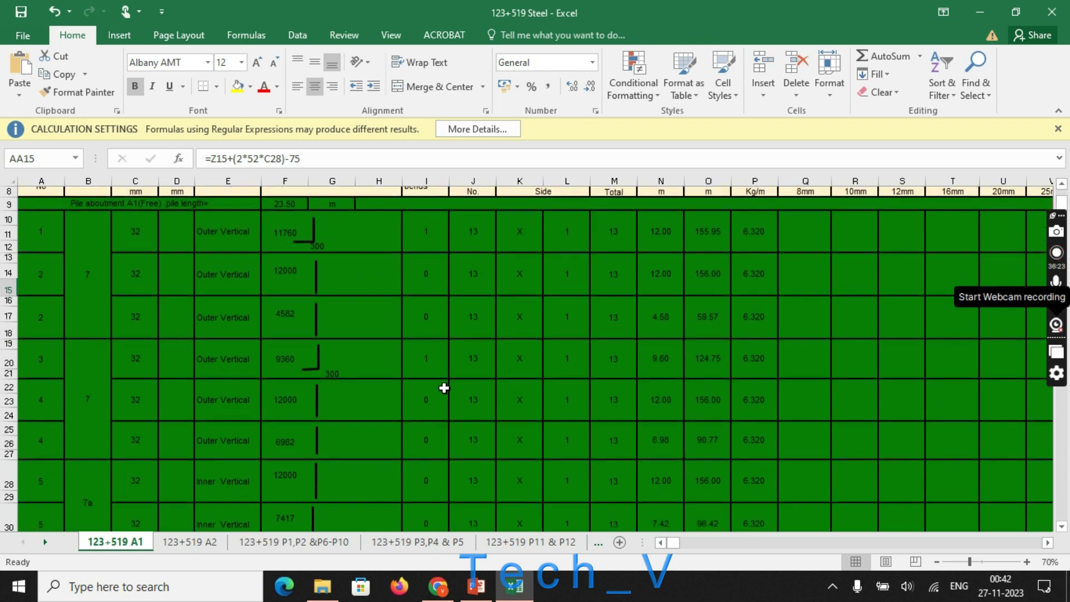
left_click(473, 429)
scroll(197, 386, "down", 5)
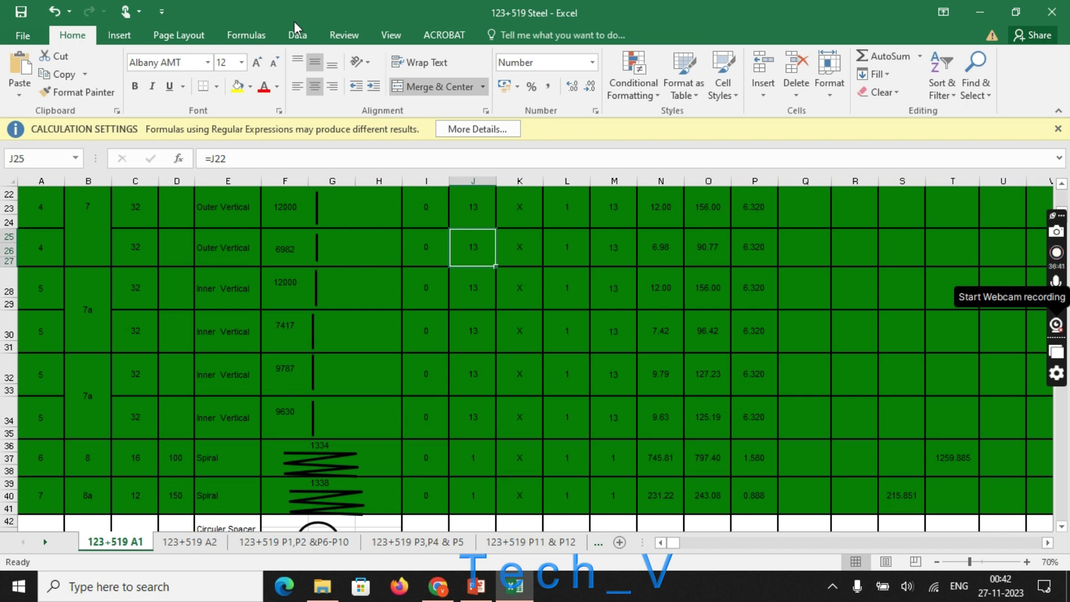
left_click_drag(109, 311, 522, 327)
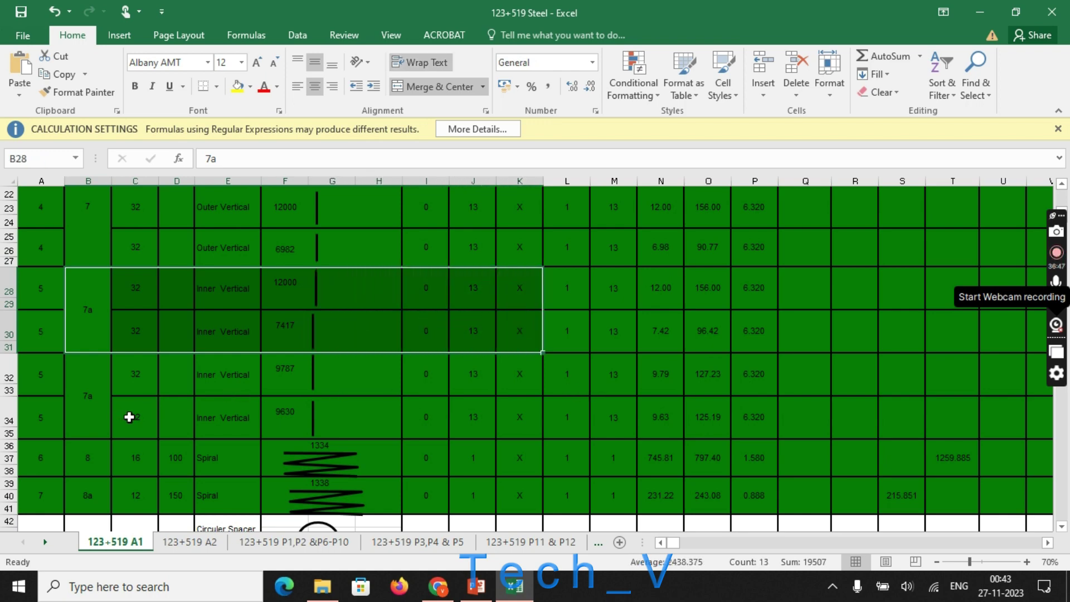
left_click(327, 406)
left_click(291, 288)
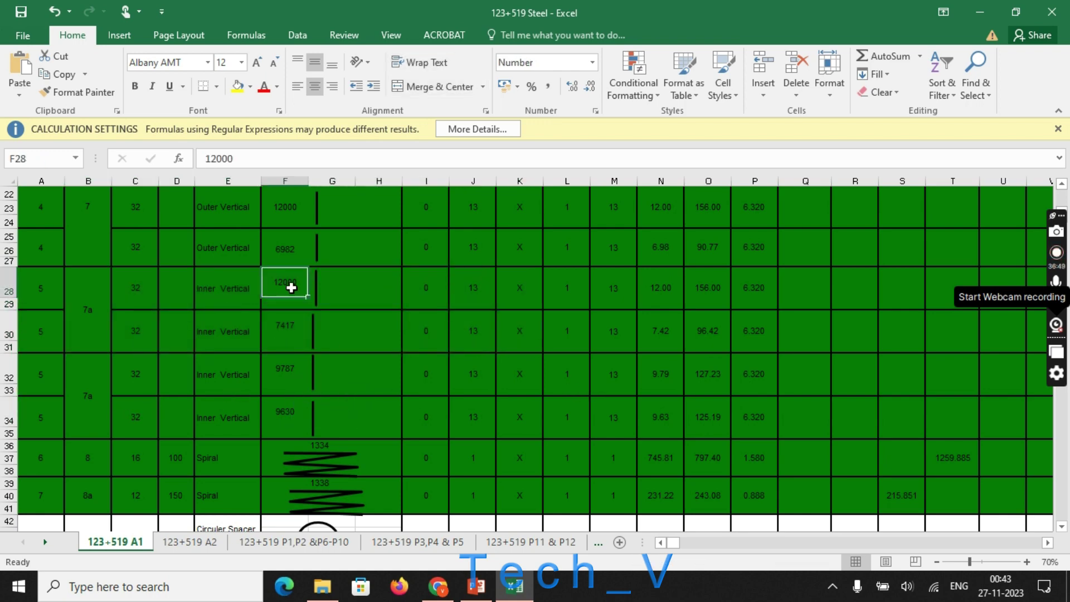
left_click(294, 323)
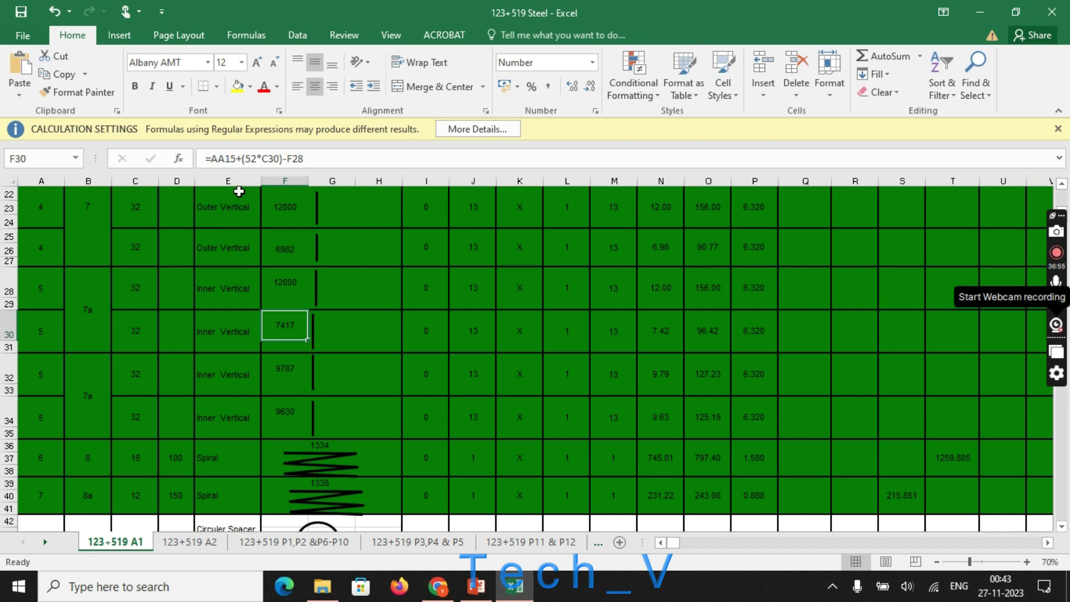
Inspect the cell references in the F30 length formula, along with the bar quantities in M32 and J28
double_click(290, 324)
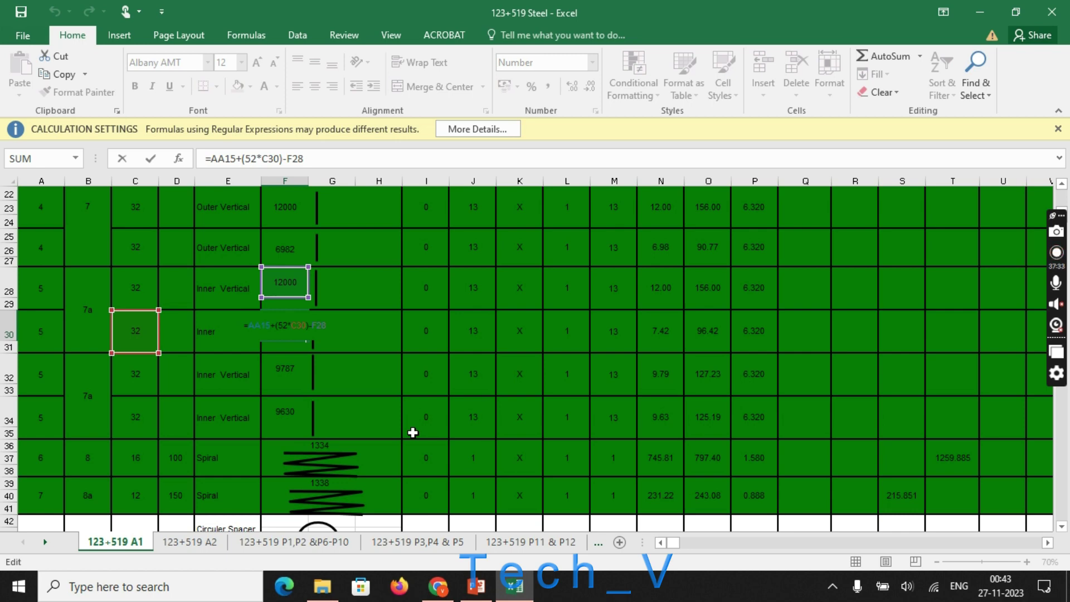
key("ctrl+Return")
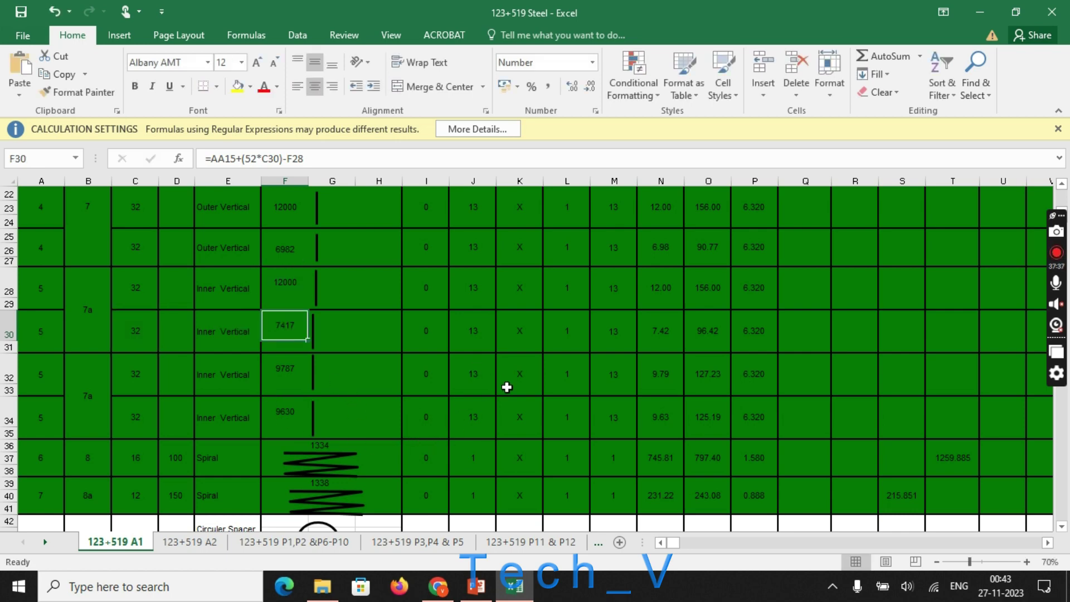
left_click(598, 385)
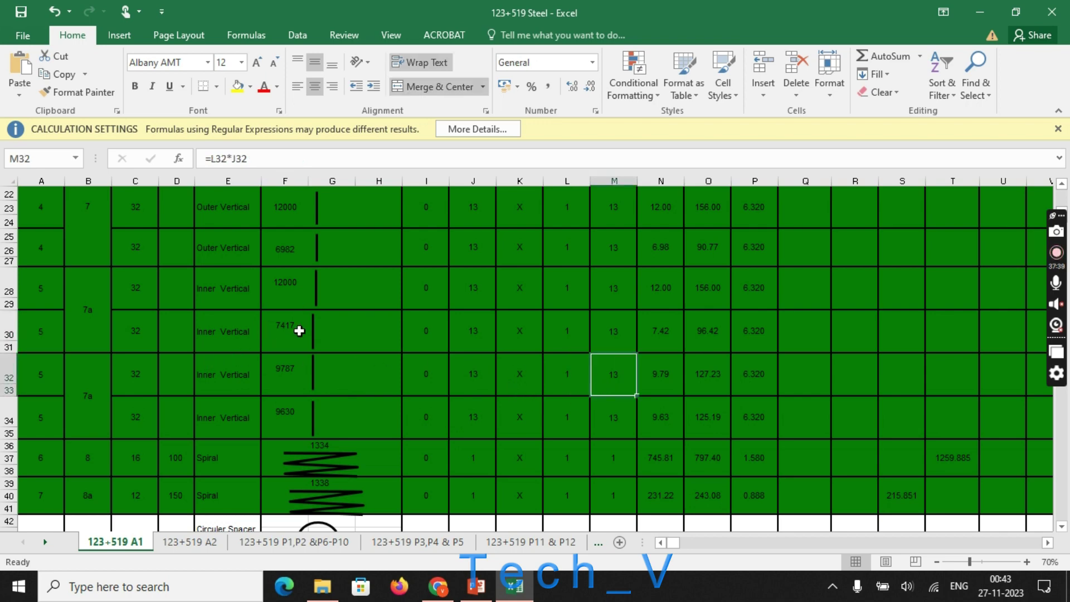
left_click(309, 288)
left_click(483, 290)
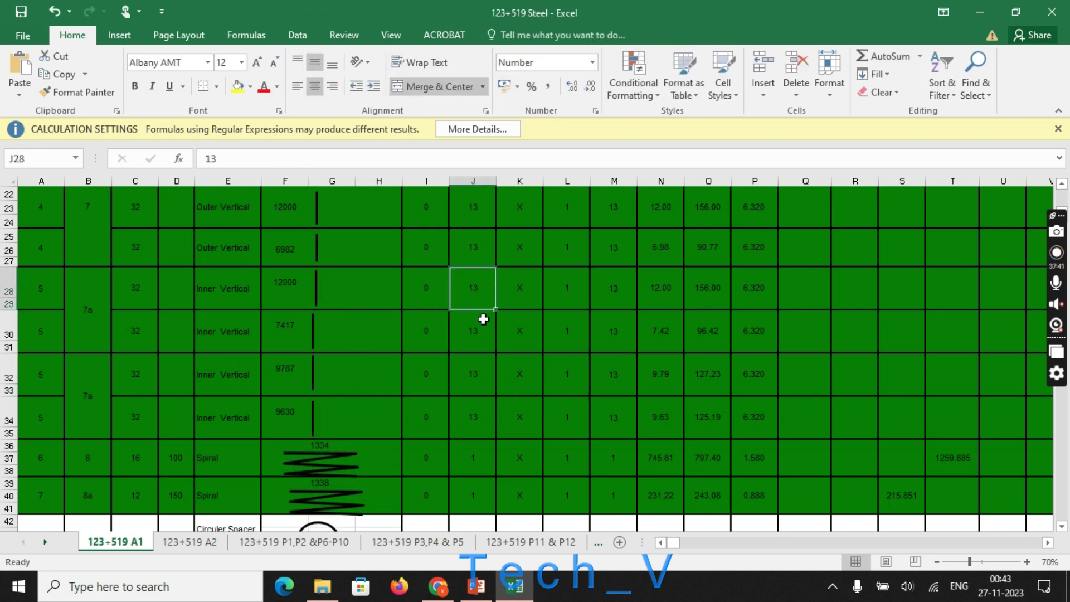
Check the bar quantities in J28 and J30 of the first 7a group against the second 7a group in rows 32 to 35
left_click(482, 330)
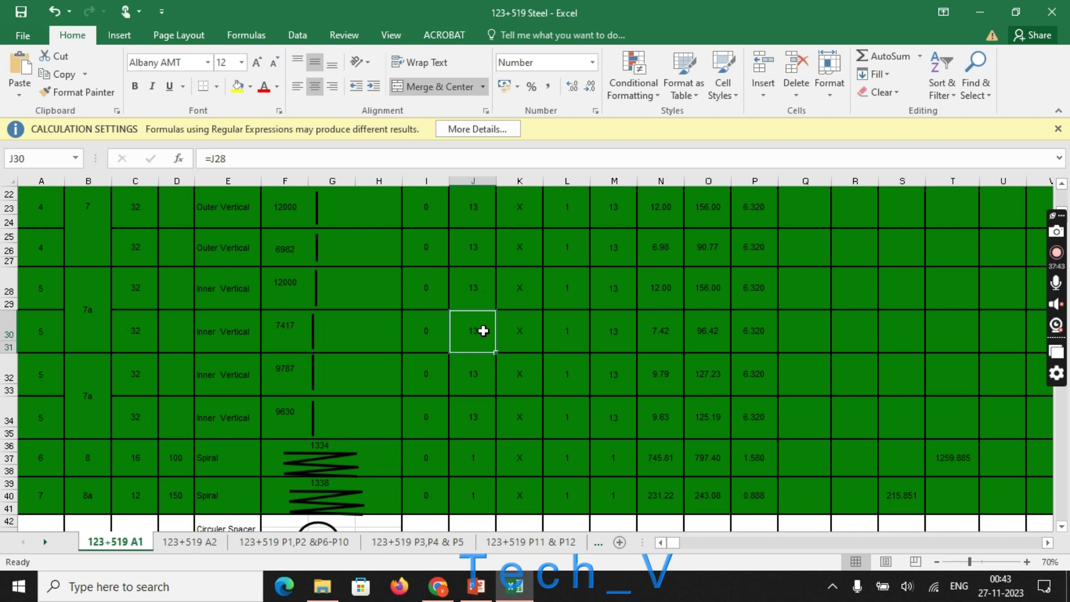
left_click_drag(470, 279, 478, 334)
left_click_drag(71, 399, 456, 399)
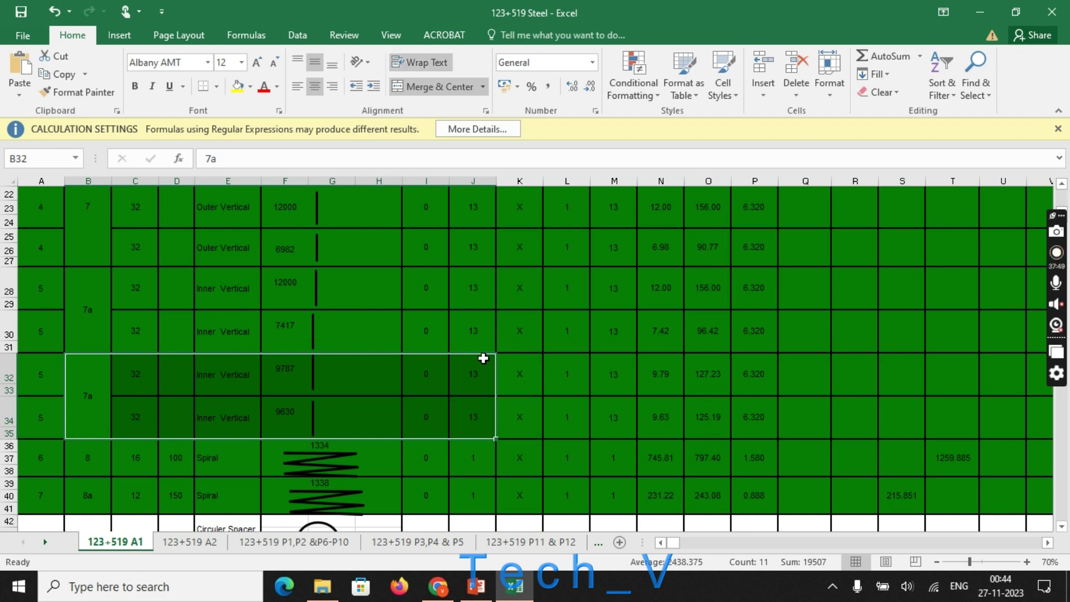
left_click(425, 418)
Inspect the F32 length formula and its lap deduction (1.3*52*C32), along with the rest of the second 7a group in rows 32 to 35
left_click(293, 366)
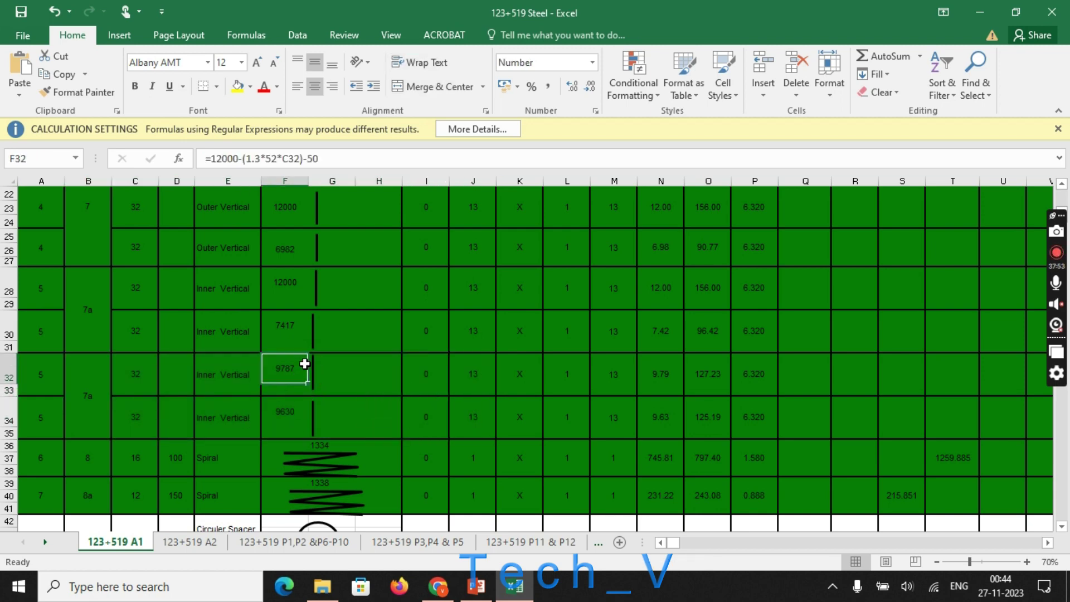
left_click_drag(243, 159, 299, 162)
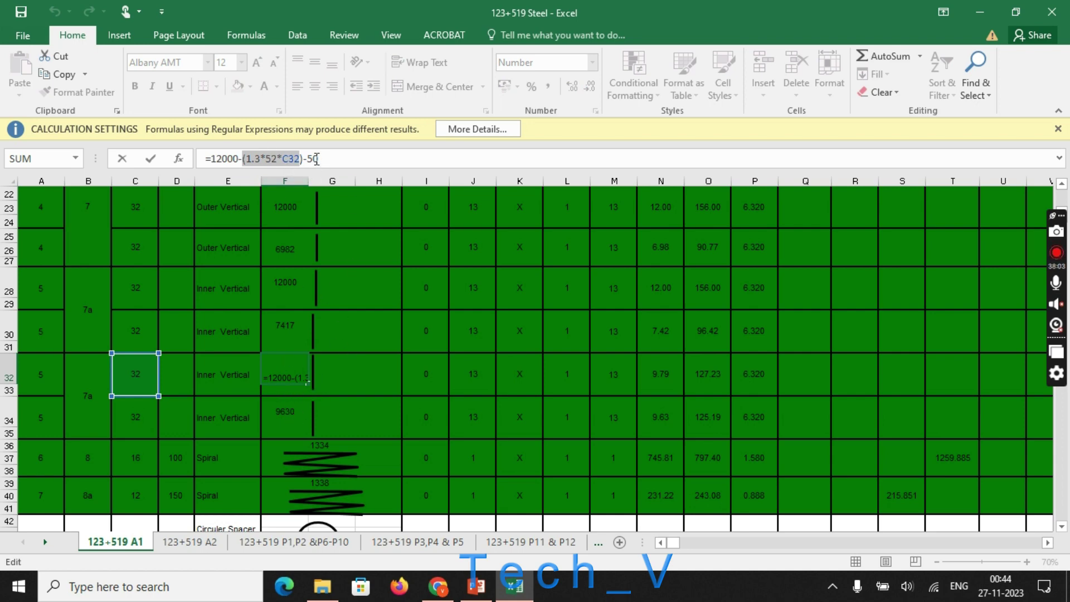
key("Return")
left_click(330, 421)
left_click(296, 378)
left_click_drag(92, 429, 963, 382)
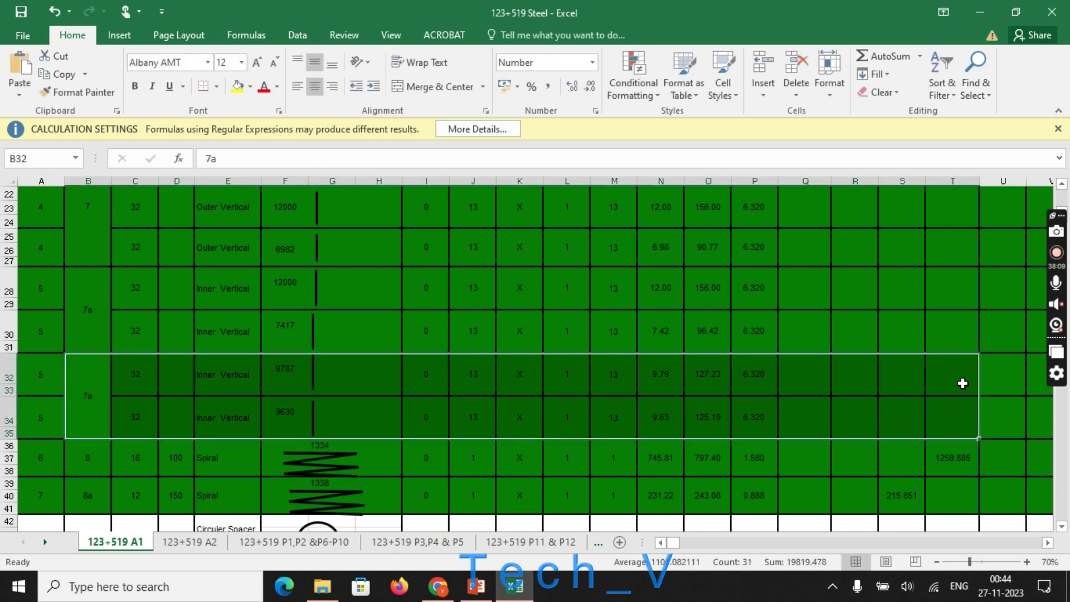
Examine spiral bars 8 and 8a, covering their diameters in C36 and C39 and their shape sketches
scroll(578, 303, "down", 2)
left_click(435, 378)
left_click(90, 341)
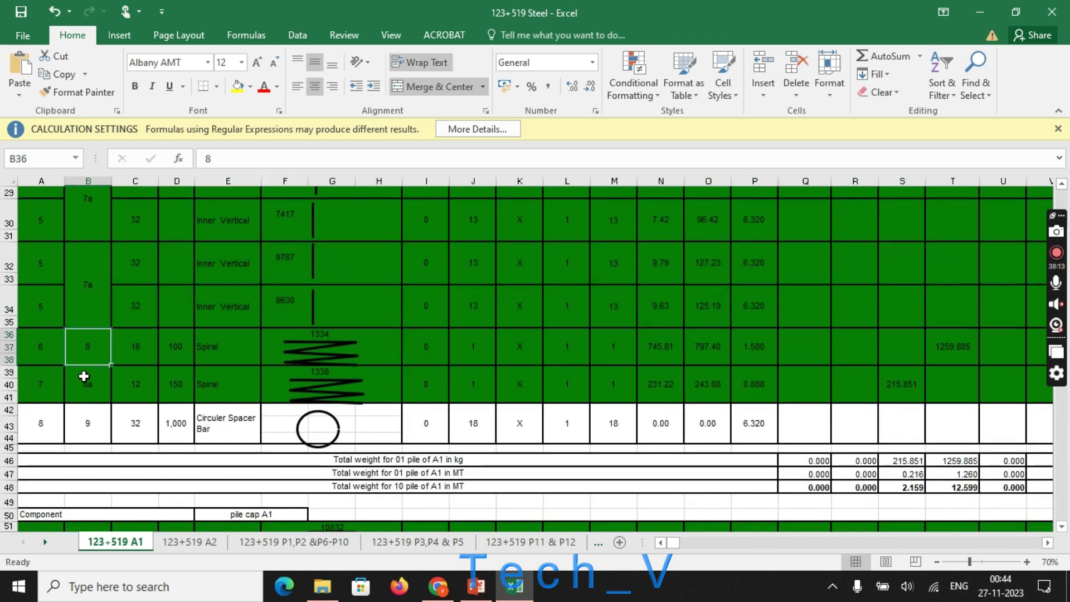
left_click(137, 348)
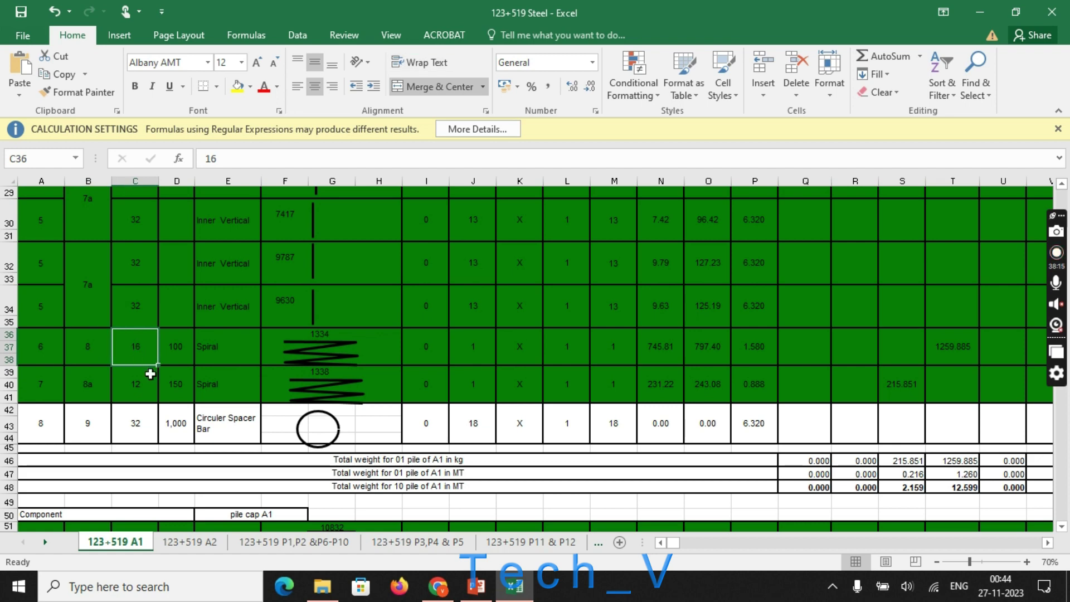
left_click(146, 384)
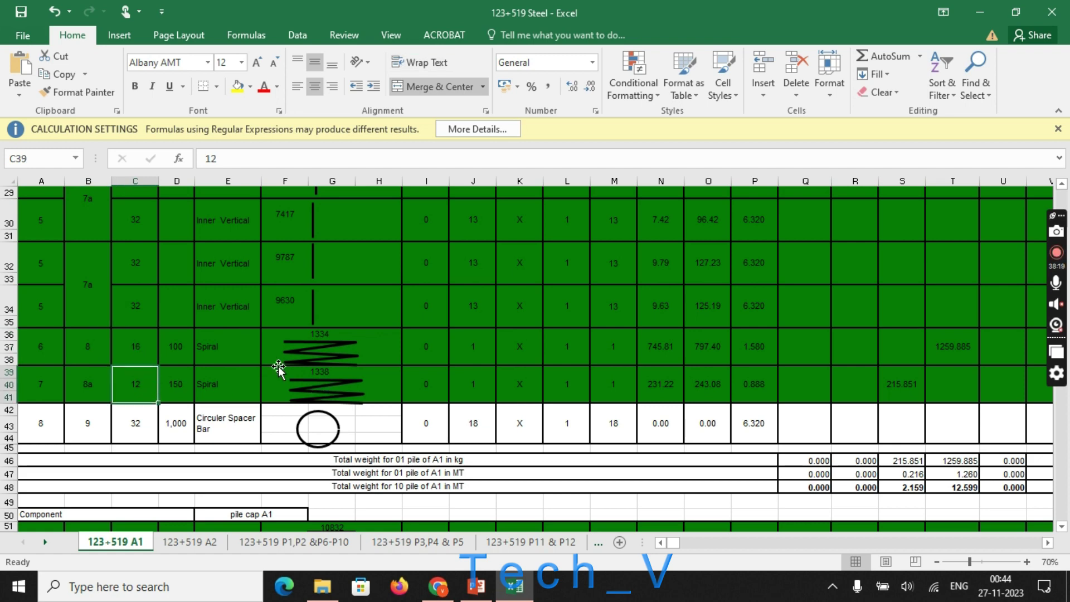
left_click(324, 336)
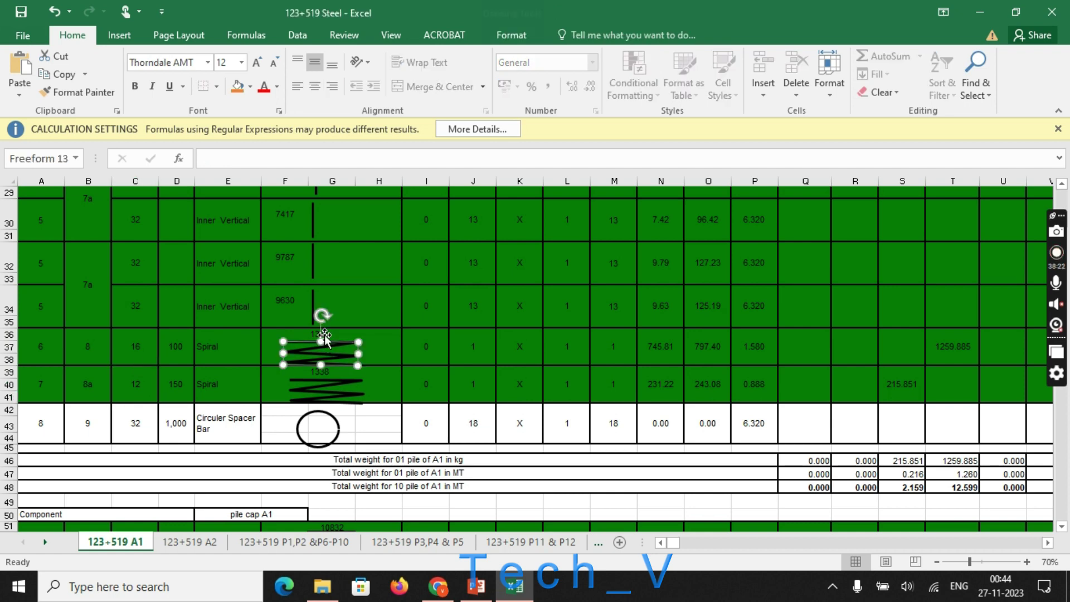
left_click(337, 372)
left_click(548, 373)
Draw a vertical straight line about 1.97 cm tall on the column G and H boundary across rows 30 to 32, with a dark grey outline
left_click(318, 268)
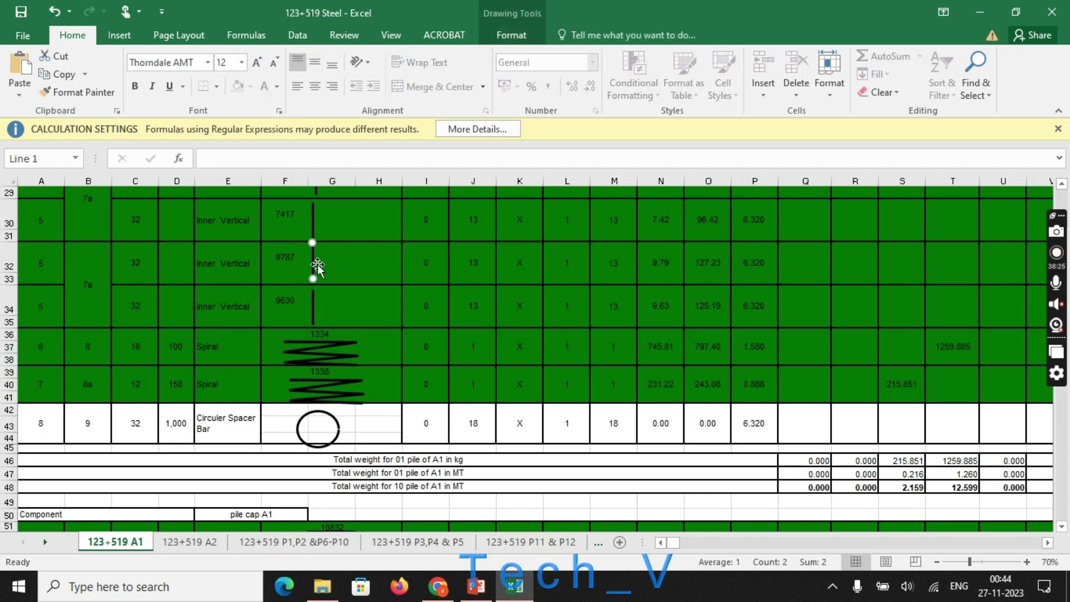
left_click(117, 36)
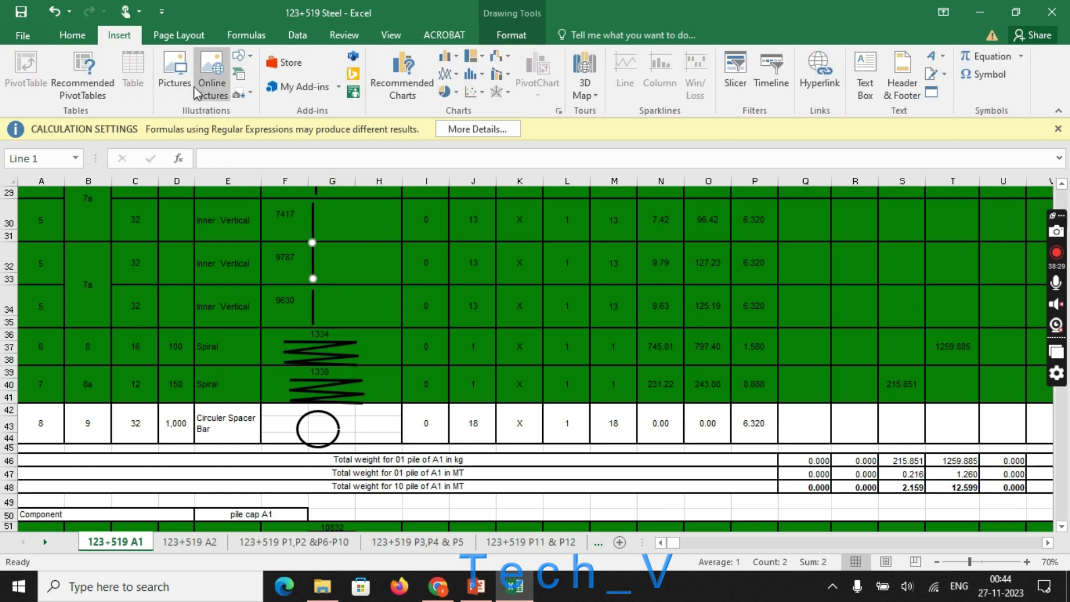
left_click(252, 58)
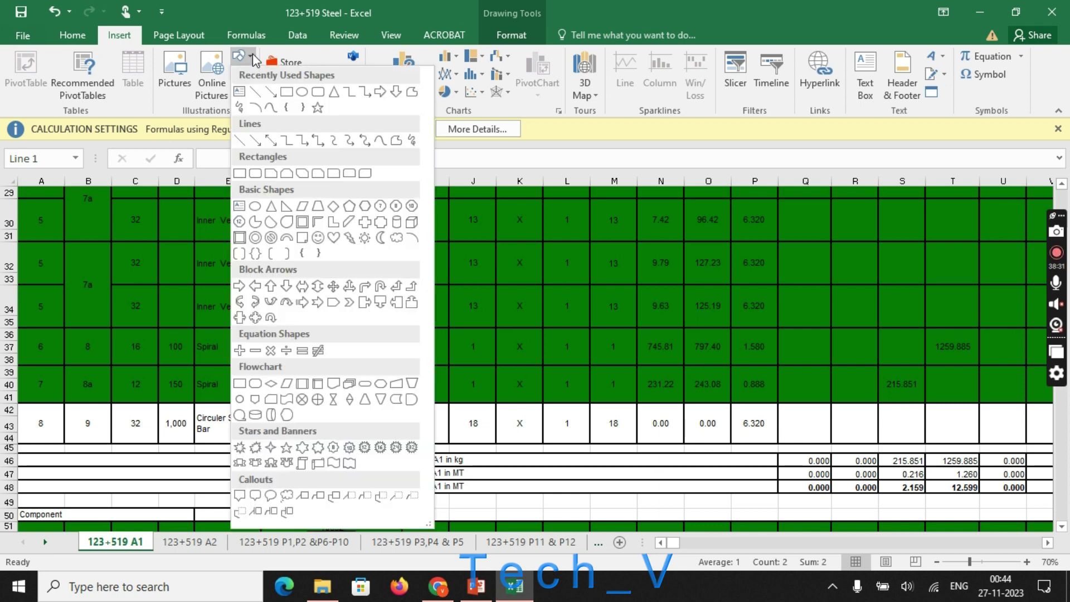
left_click(262, 94)
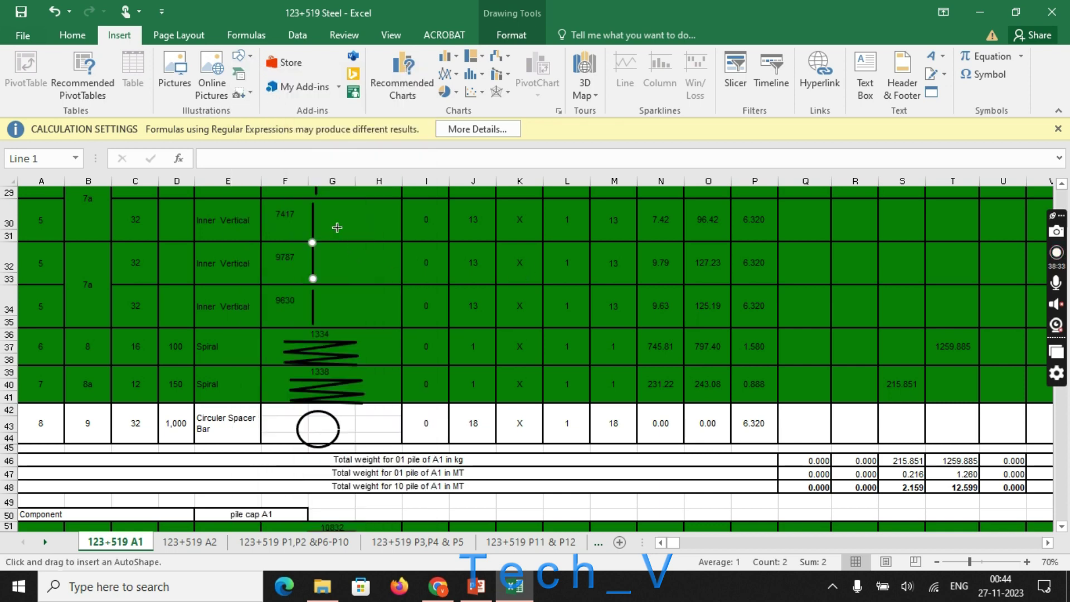
mouse_move(355, 217)
left_mouse_down()
mouse_move(366, 296)
mouse_move(365, 236)
mouse_move(593, 243)
mouse_move(364, 247)
mouse_move(364, 256)
left_mouse_up()
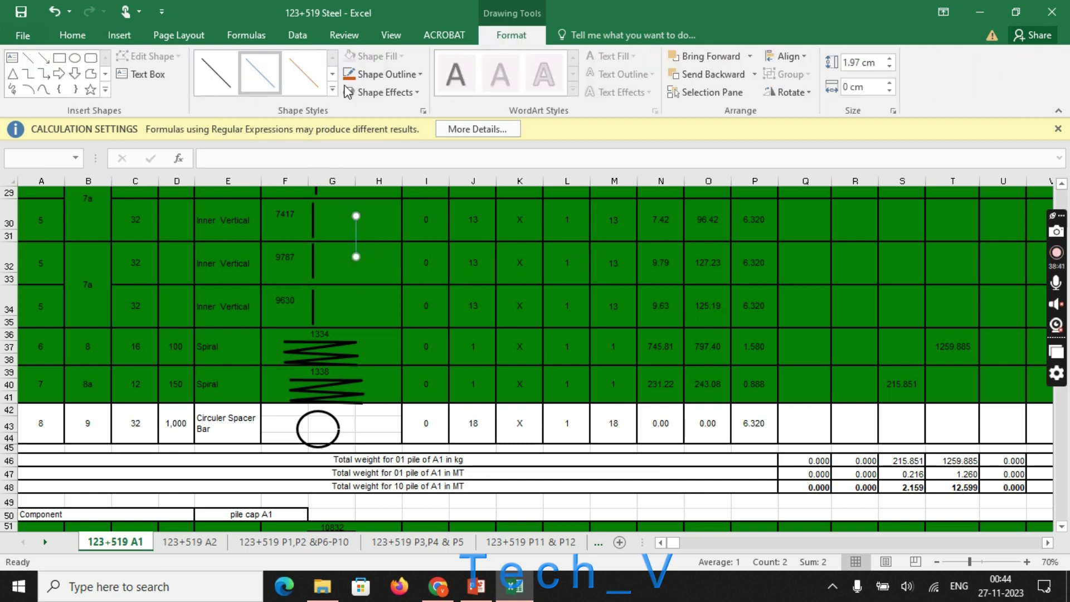
left_click(390, 75)
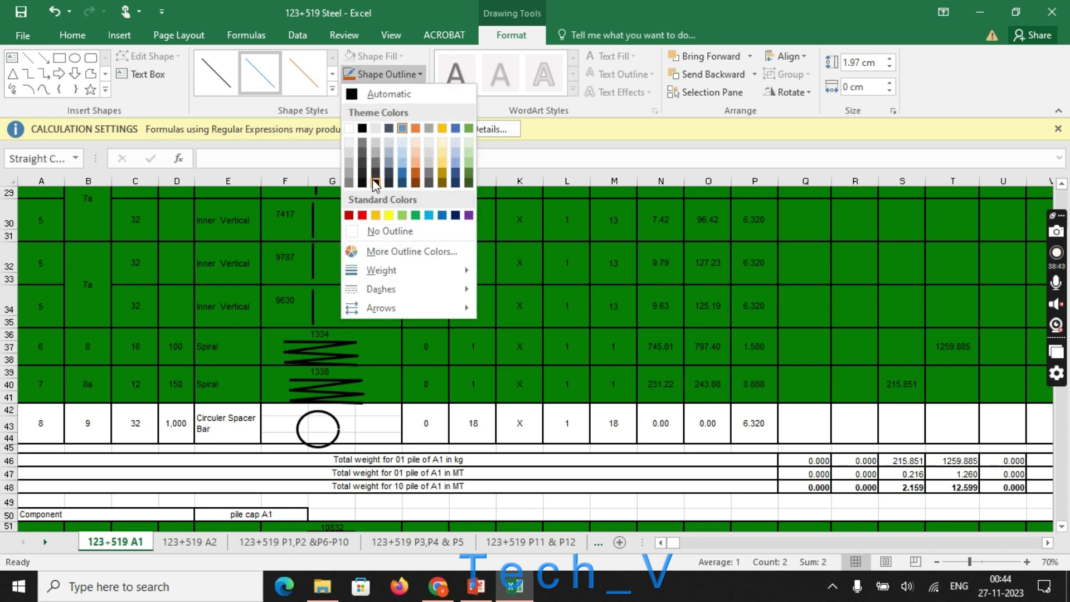
left_click(375, 183)
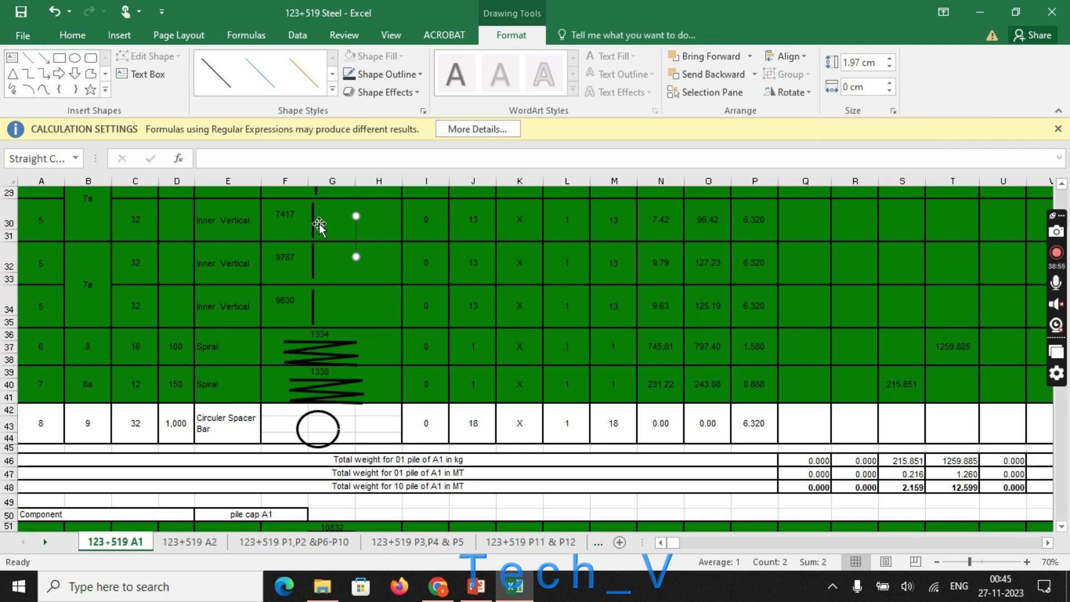
left_click(366, 267)
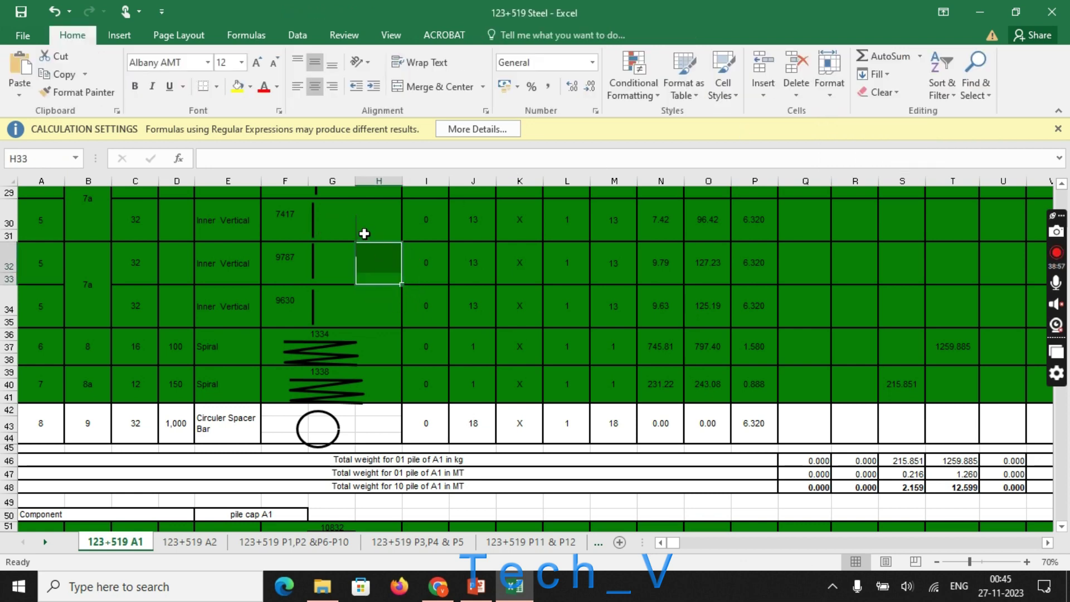
left_click(357, 226)
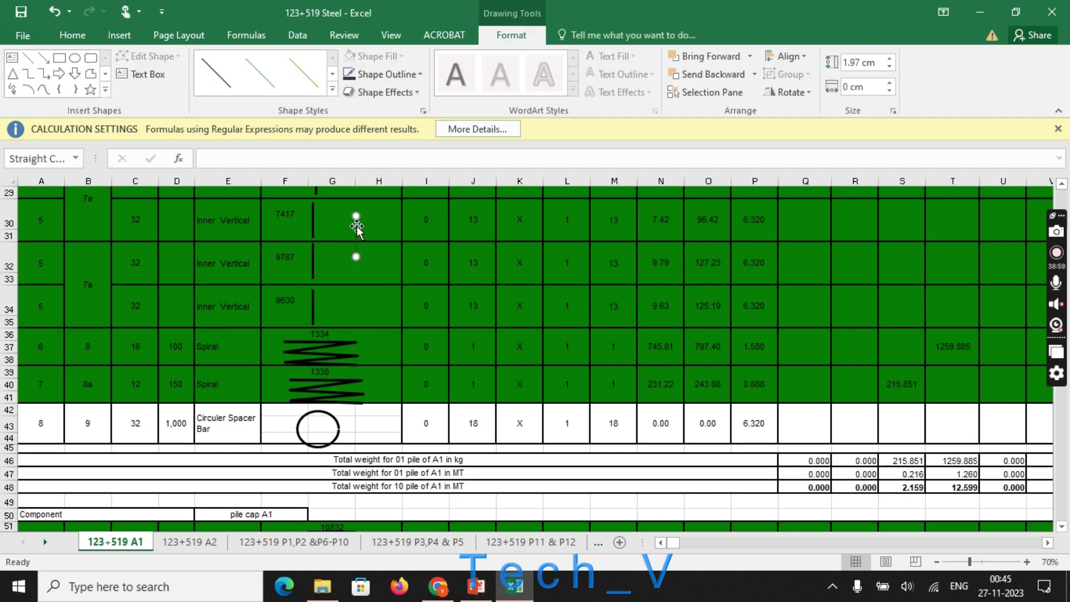
right_click(357, 225)
left_click(359, 299)
left_click(354, 248)
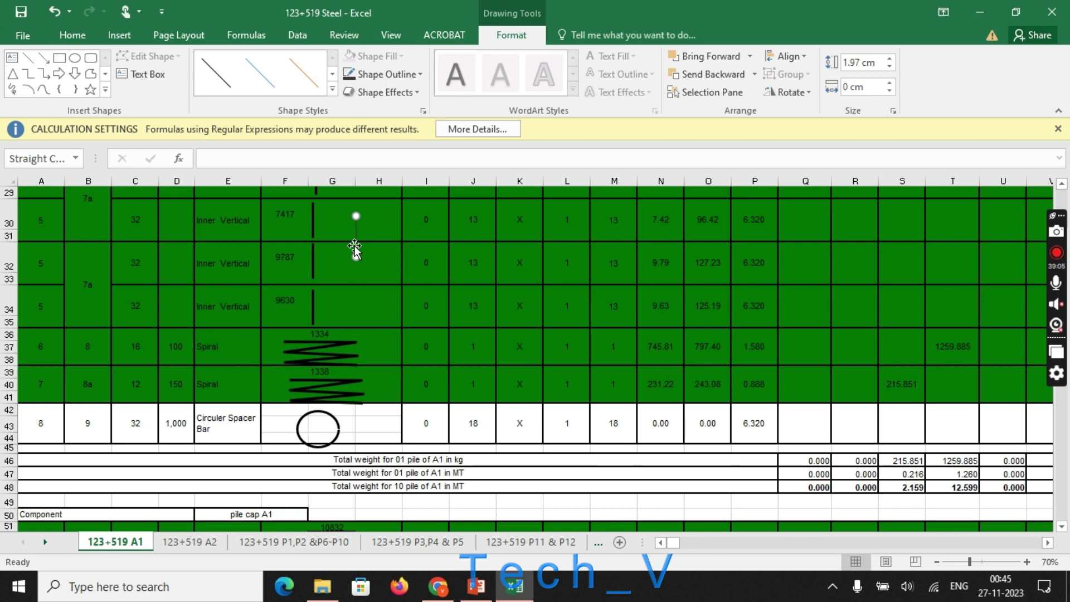
left_click(408, 92)
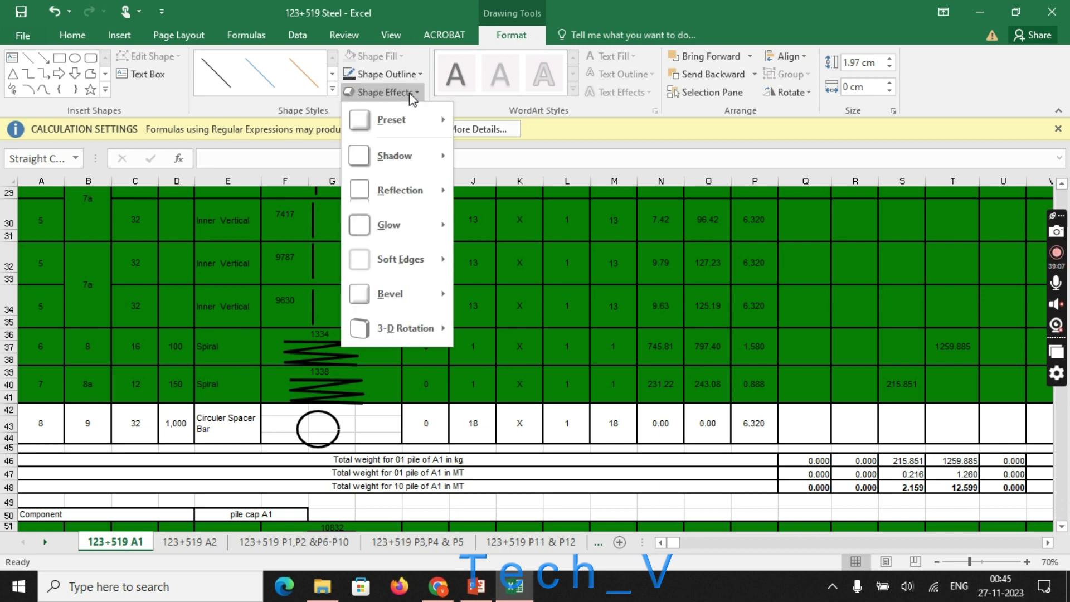
mouse_move(412, 149)
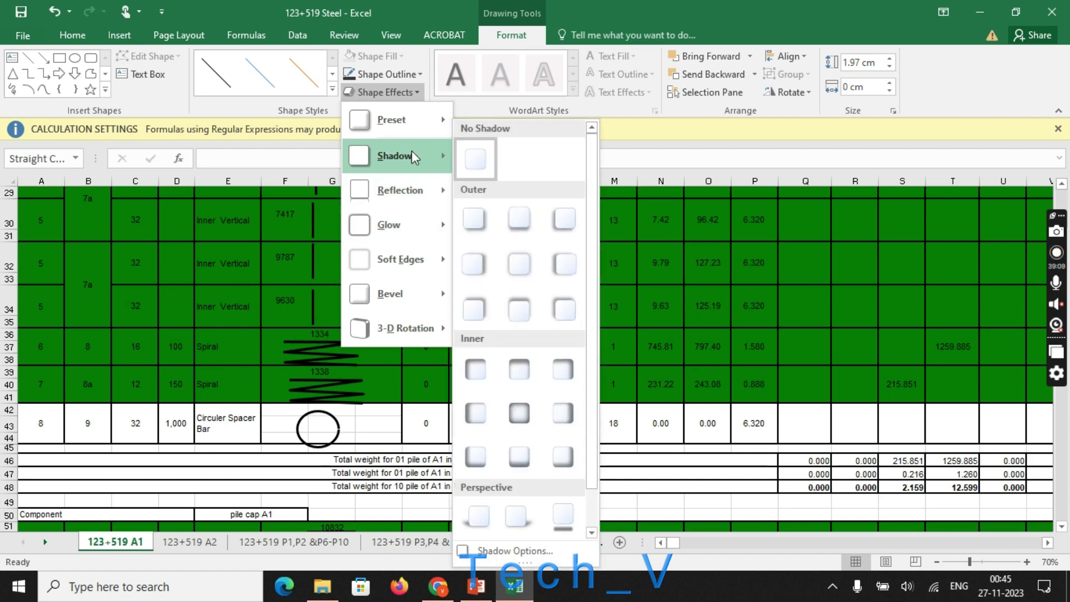
key("Escape")
key("Escape")
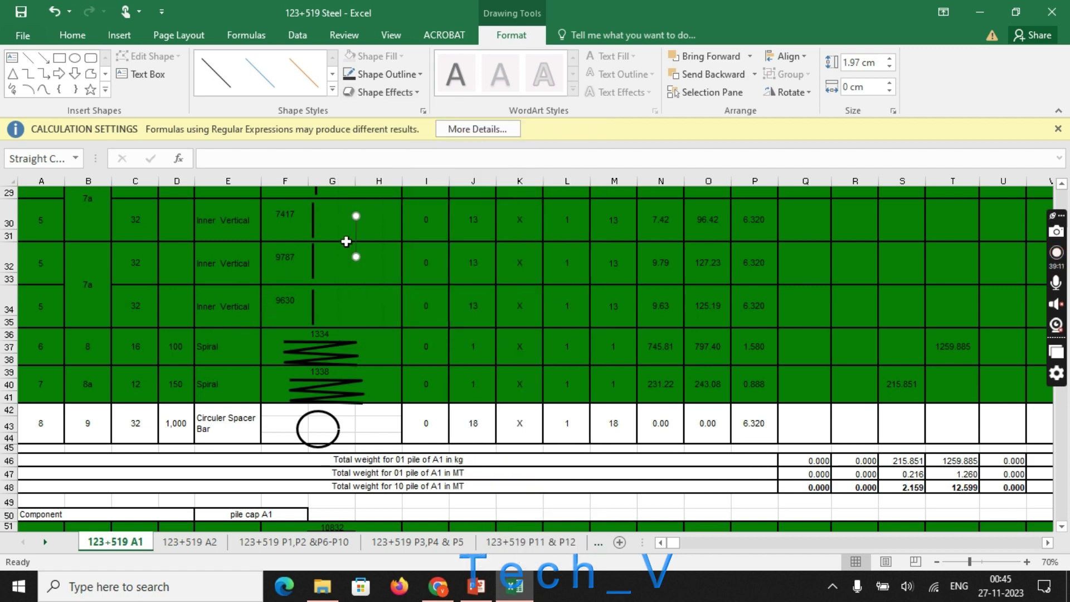
left_click(486, 130)
left_click(674, 76)
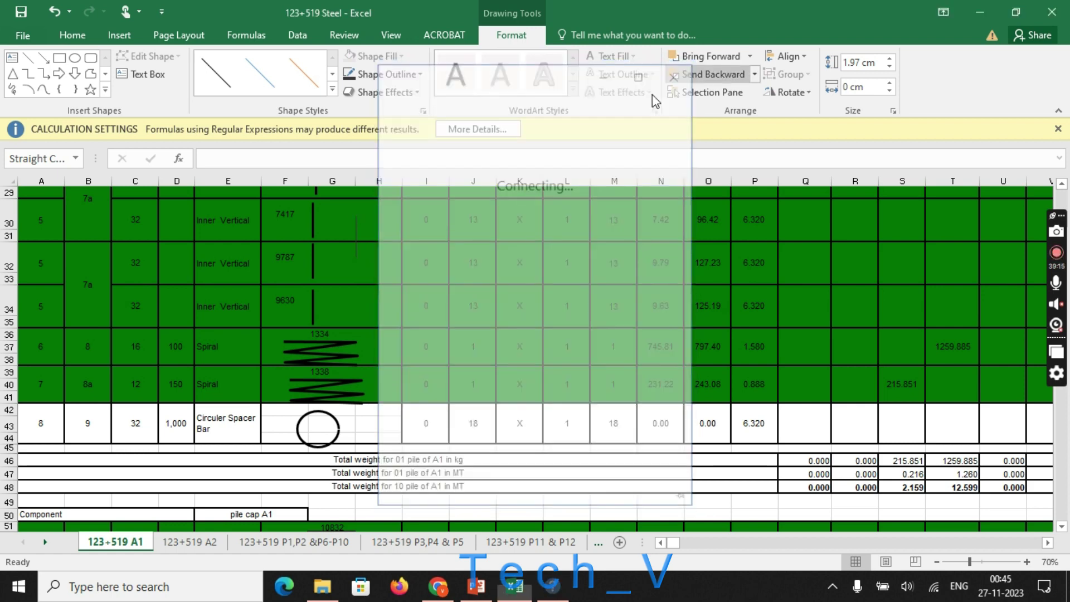
Move the drawn line beside the row 30 bar sketch and paste a copy of it beside the row 32 bar sketch
left_click_drag(426, 262, 344, 220)
left_click(356, 233)
left_click(345, 273)
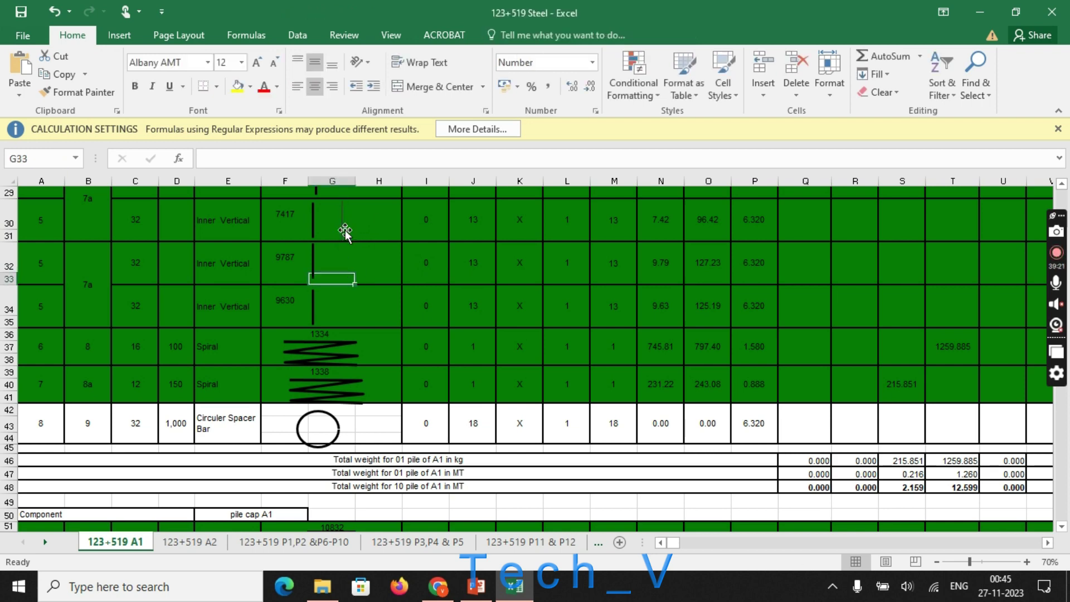
left_click(344, 223)
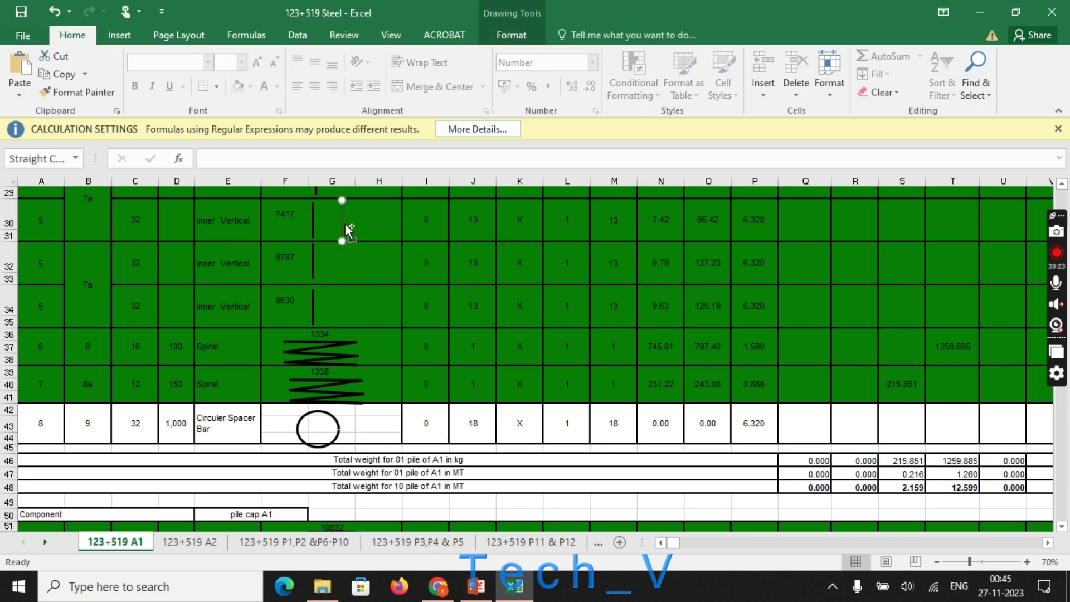
left_click(359, 265)
key("ctrl+v")
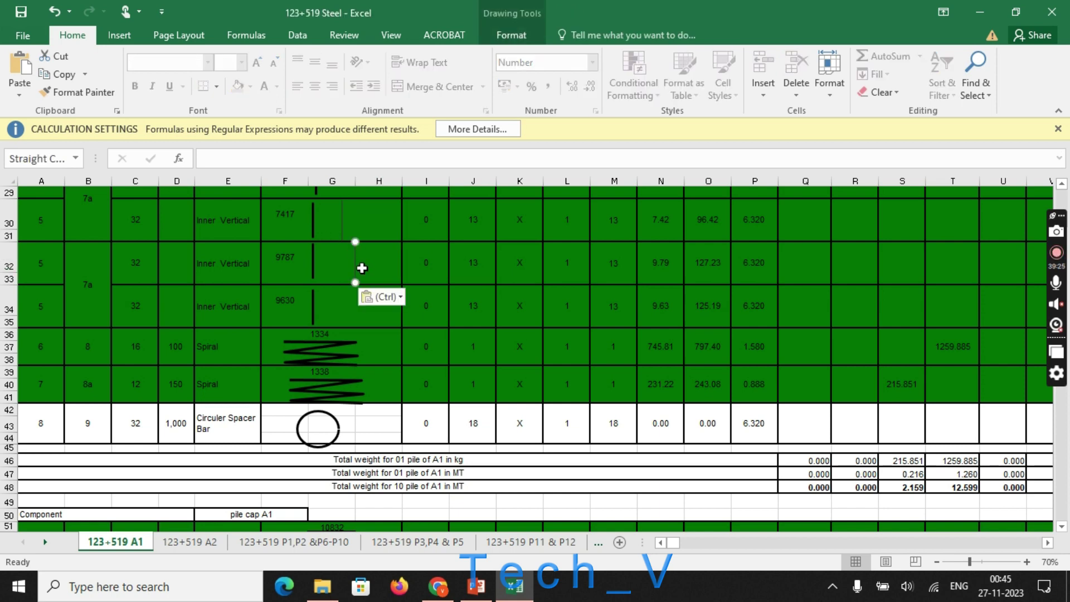
left_click_drag(359, 266, 347, 268)
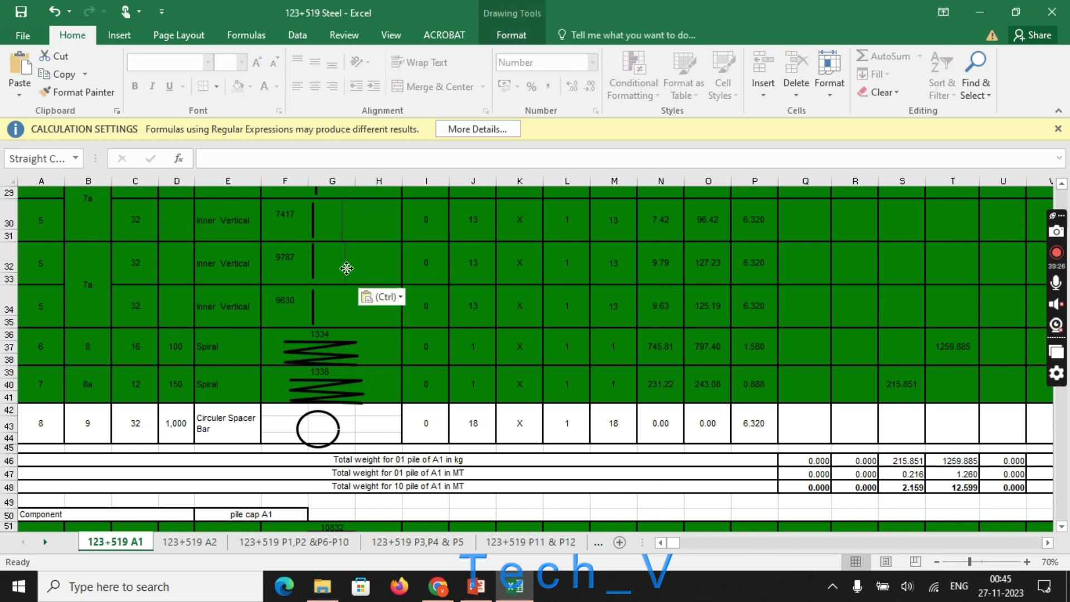
Delete both added lines beside the inner vertical bar sketches in rows 30 and 32
left_click(396, 288)
left_click(344, 261)
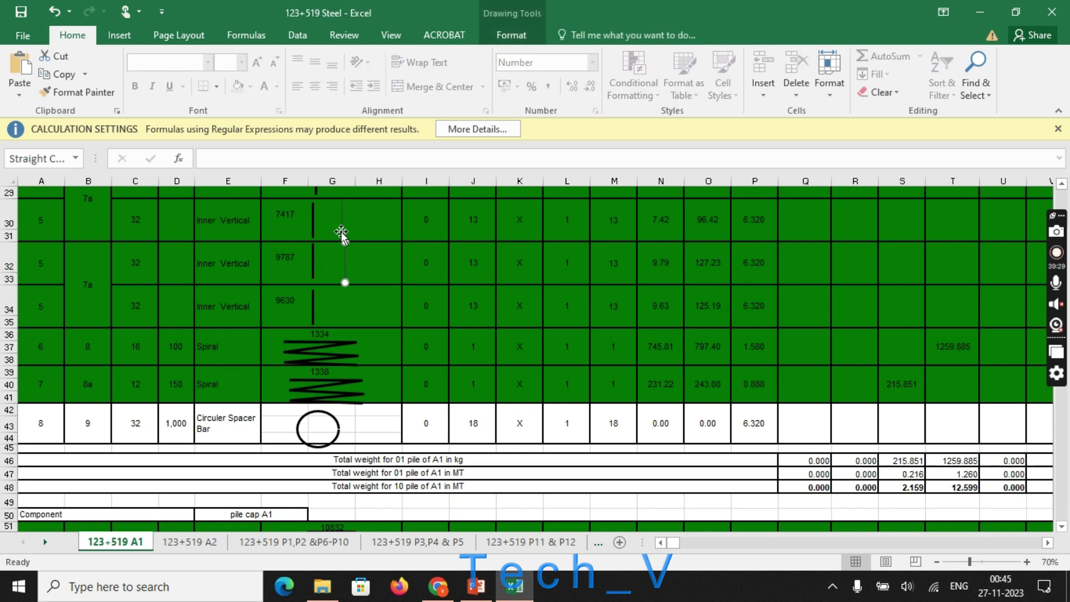
key("Delete")
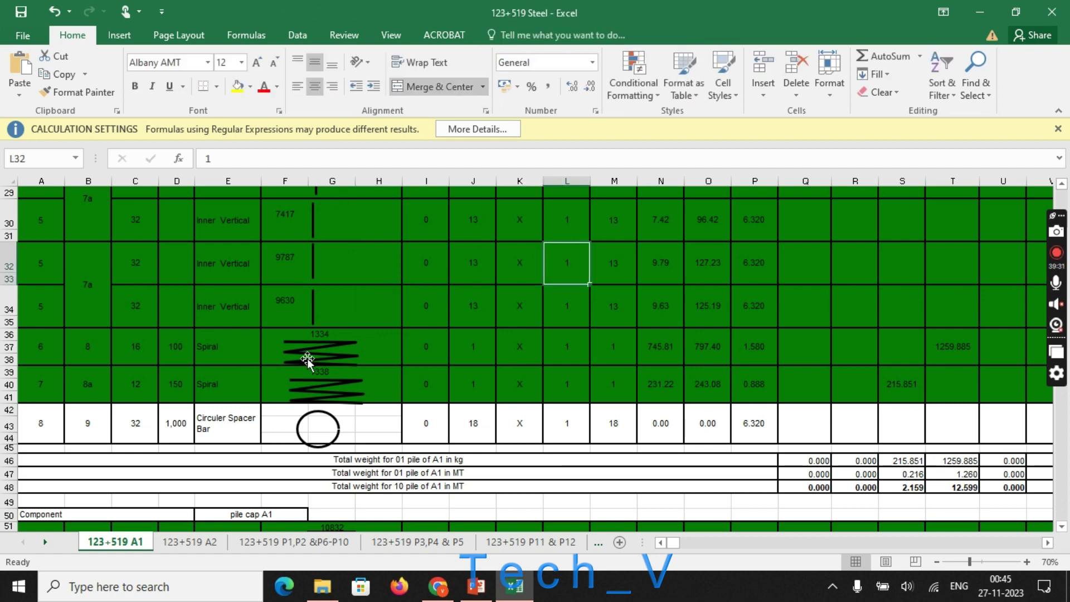
Open the shape formatting options of the bar 8 spiral sketch and review its line settings alongside the bar sketches in the schedule
left_click(307, 359)
left_click(430, 337)
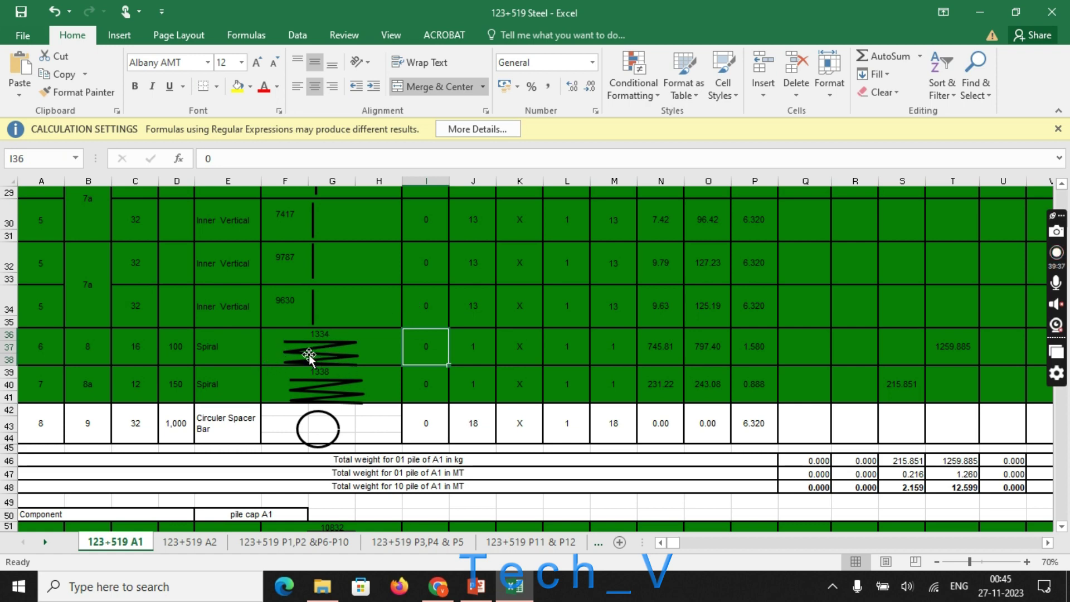
left_click(331, 352)
right_click(331, 352)
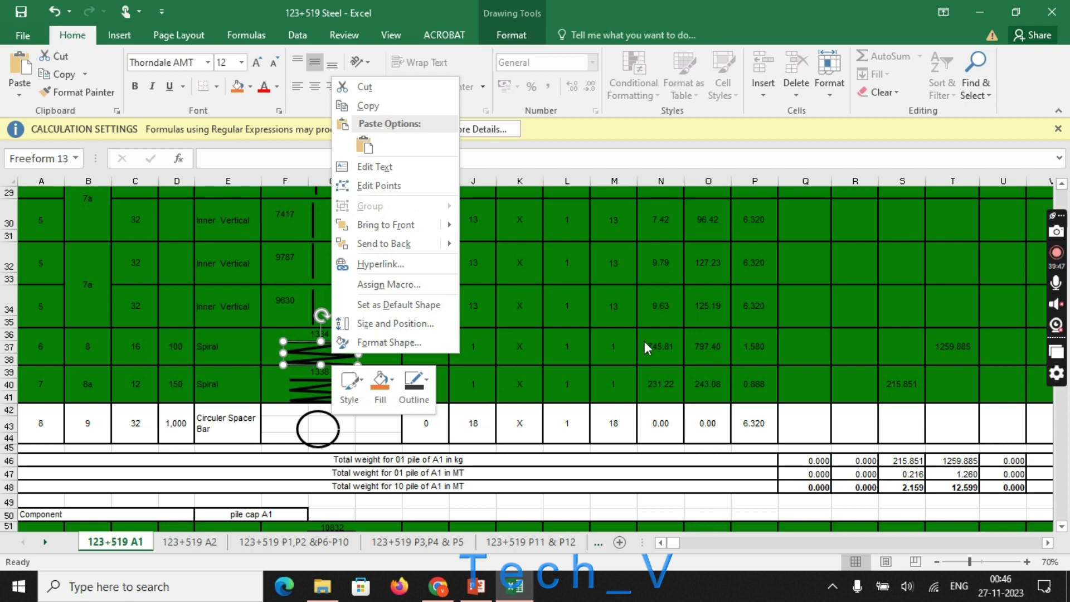
left_click(392, 343)
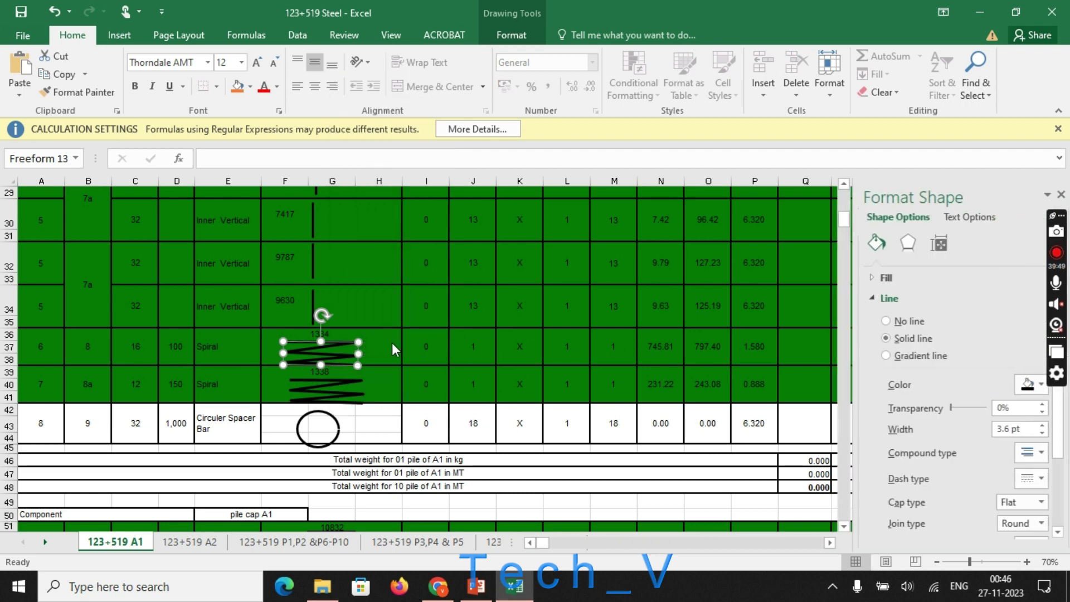
scroll(947, 390, "down", 3)
scroll(947, 390, "up", 4)
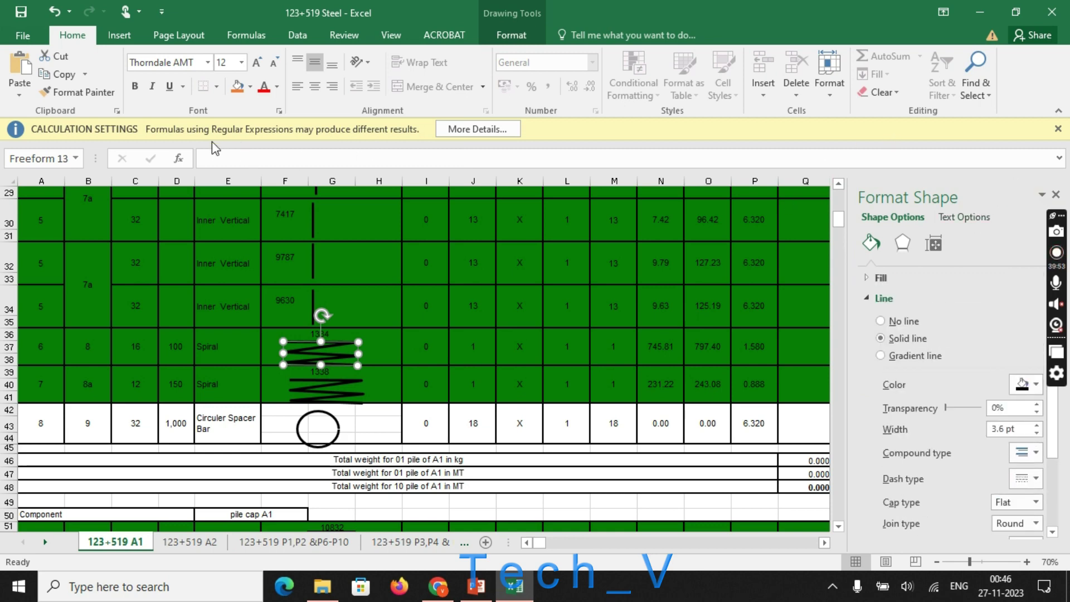
scroll(744, 323, "up", 7)
scroll(736, 312, "up", 3)
scroll(735, 301, "down", 15)
scroll(755, 292, "up", 12)
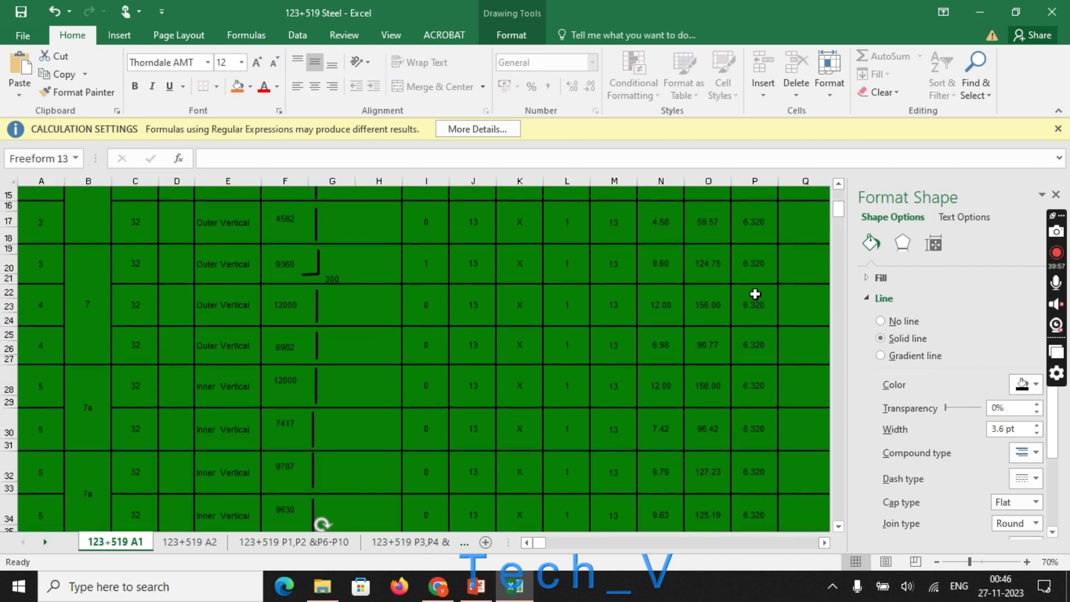
scroll(754, 294, "down", 5)
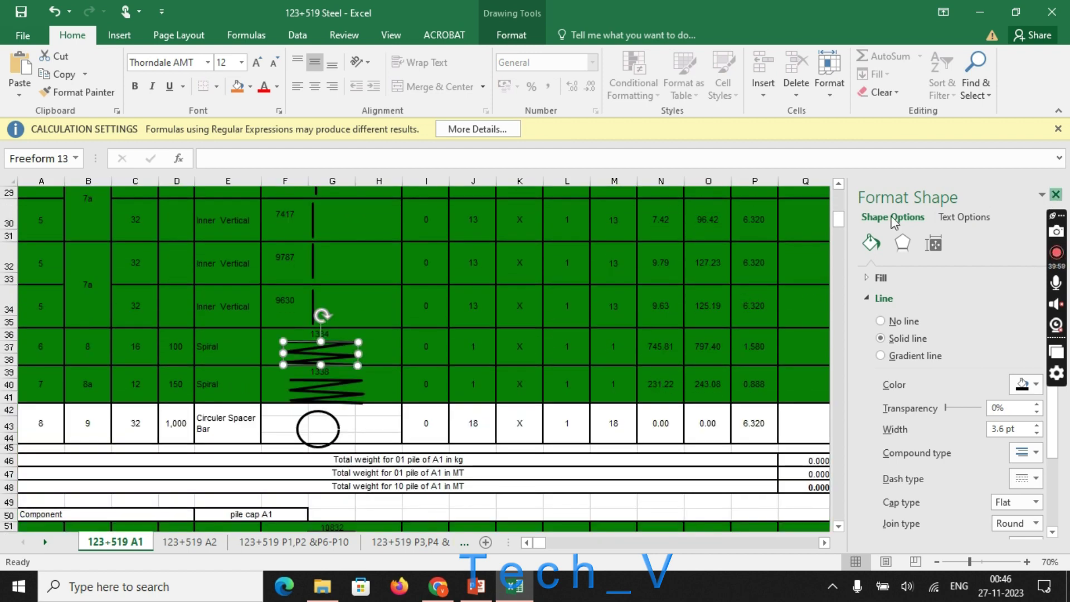
Close the shape formatting options, then draw a horizontal straight line about 8.3 cm long across row 32 and duplicate it below
left_click(1054, 195)
left_click(652, 306)
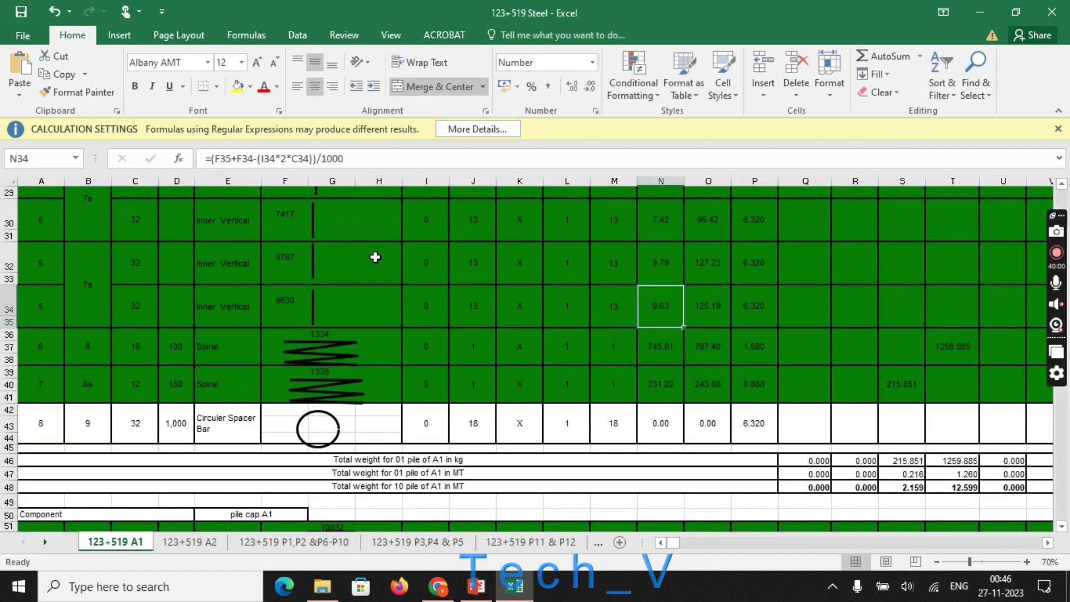
left_click(119, 35)
left_click(244, 76)
left_click(261, 98)
left_click_drag(339, 255, 509, 255)
left_click_drag(420, 267, 509, 255)
key("ctrl+d")
key("ctrl+d")
Align the diagonal line's upper end with the end of the top line and group the three connected lines into one zigzag
scroll(462, 275, "up", 4, "ctrl")
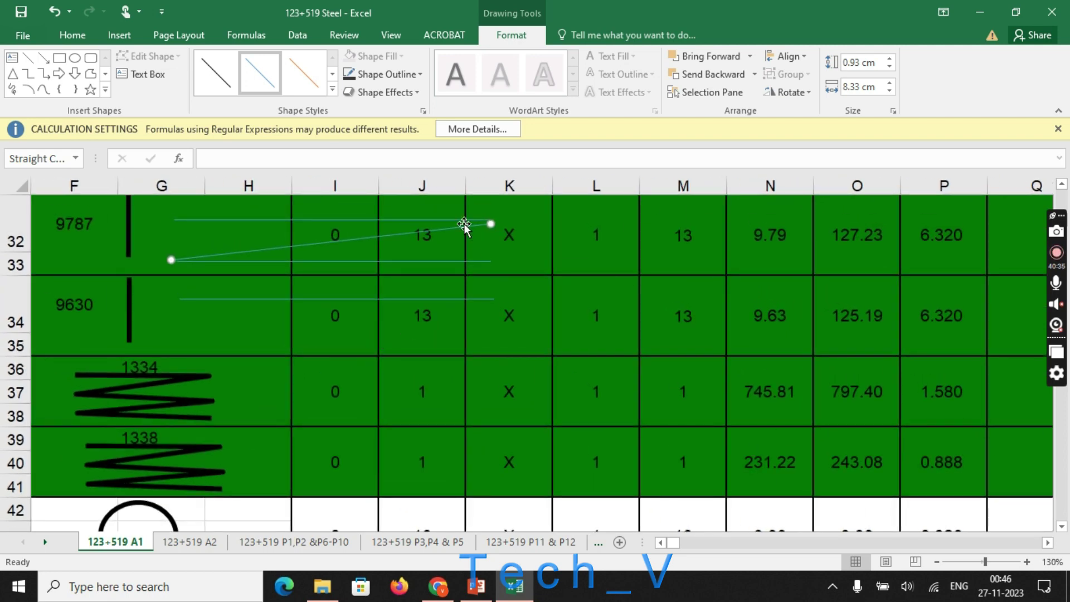
left_click_drag(491, 223, 490, 220)
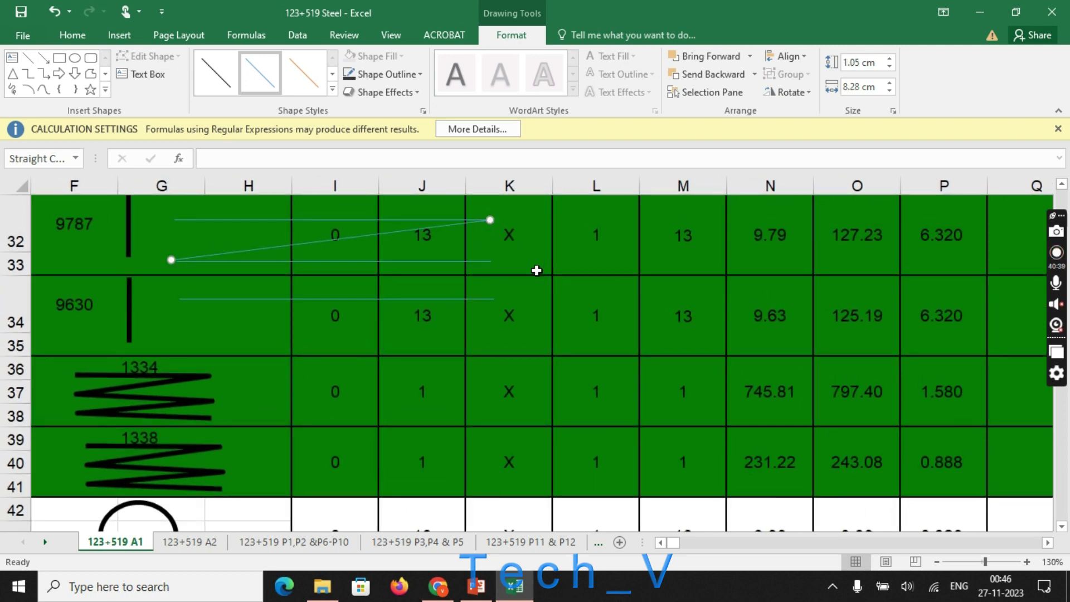
left_click(405, 218, "shift")
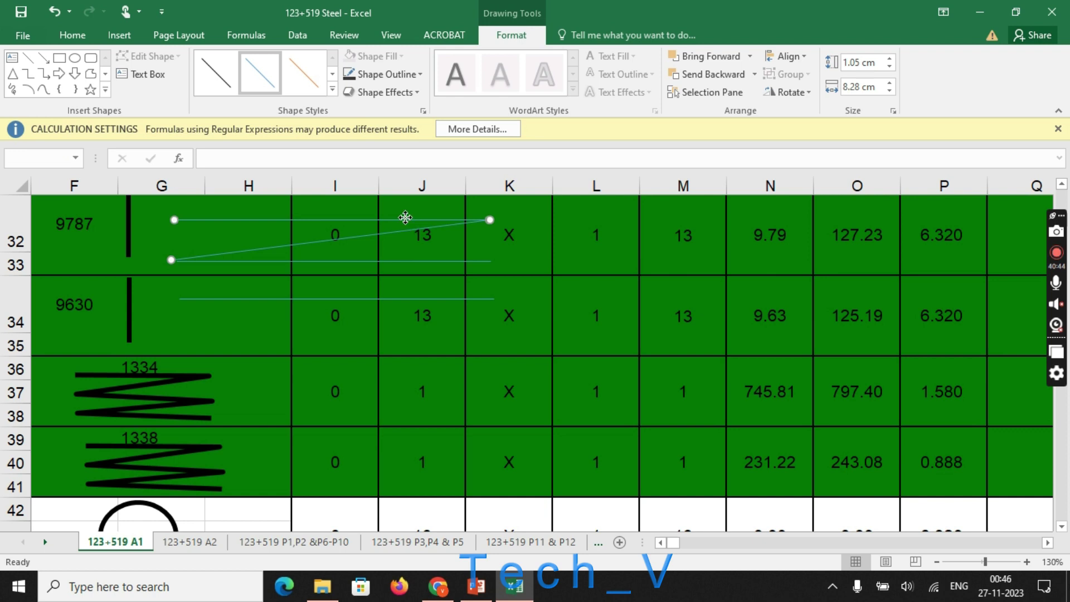
left_click(385, 258, "shift")
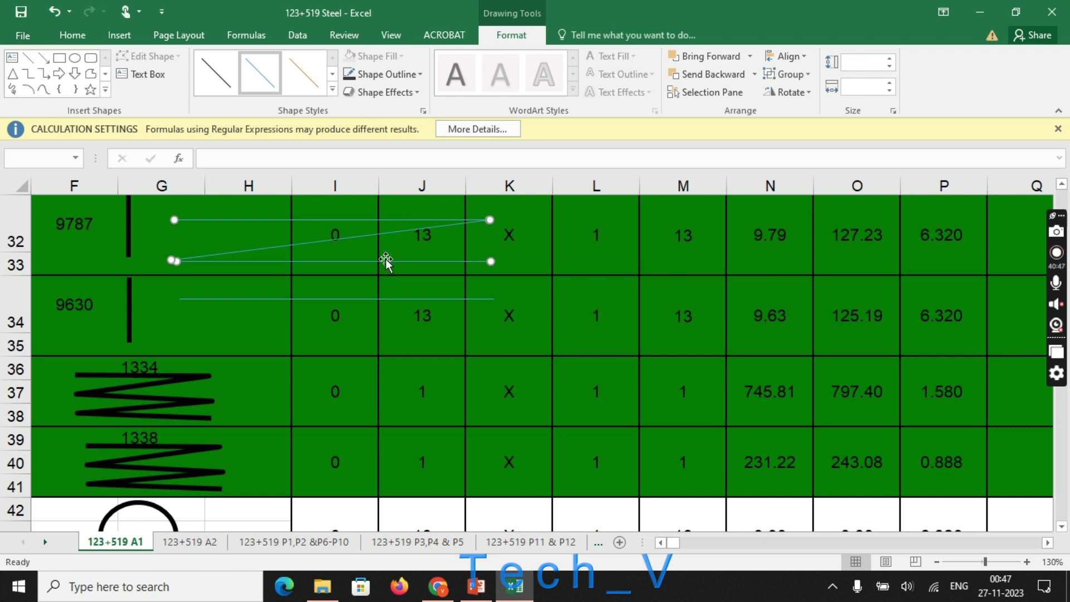
right_click(386, 259)
mouse_move(429, 347)
left_click(574, 343)
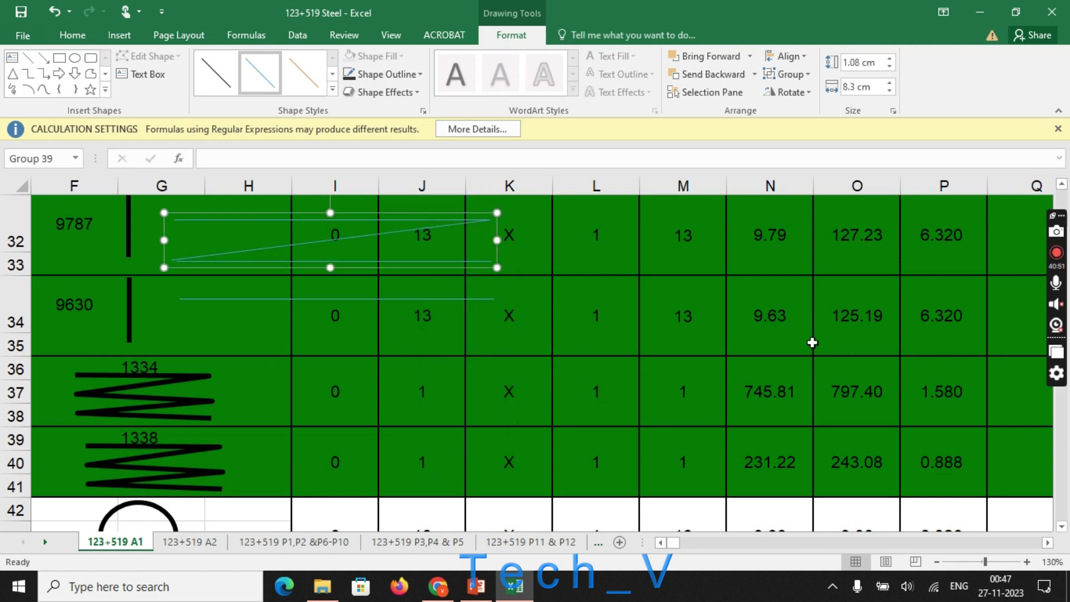
Move the grouped zigzag into rows 36 to 38 beside the bar 8 spiral sketch for comparison
left_click(782, 342)
left_click(499, 289)
left_click(449, 266)
left_click_drag(451, 266, 519, 414)
left_click(223, 416)
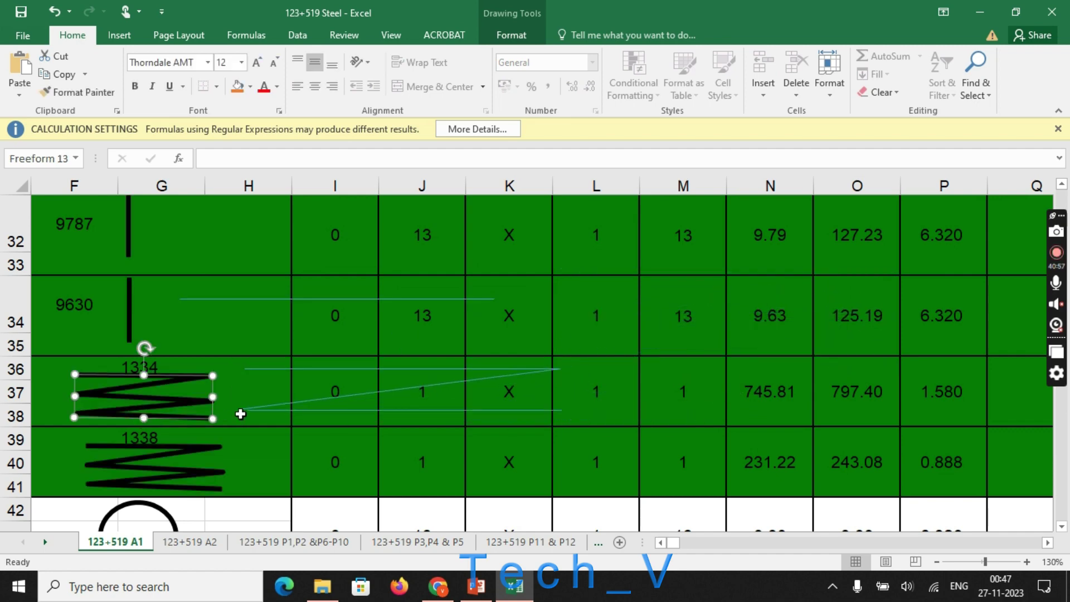
Move the grouped zigzag into row 32 across columns J to N and the leftover straight line into the same row
left_click_drag(478, 383, 721, 302)
left_click(437, 293)
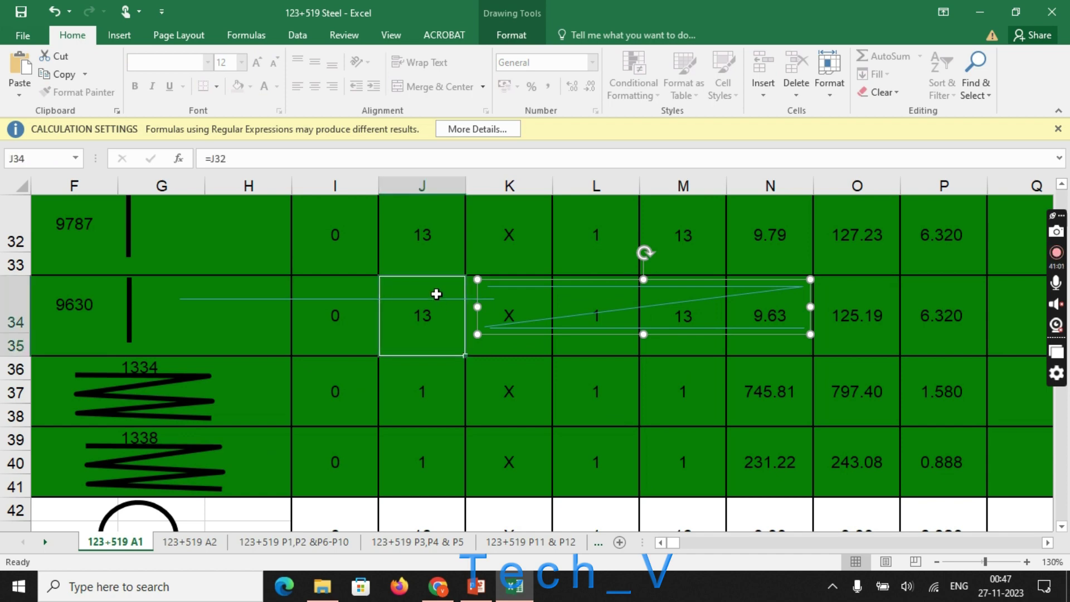
left_click(392, 300)
left_click_drag(385, 299, 451, 230)
left_click_drag(604, 292, 562, 213)
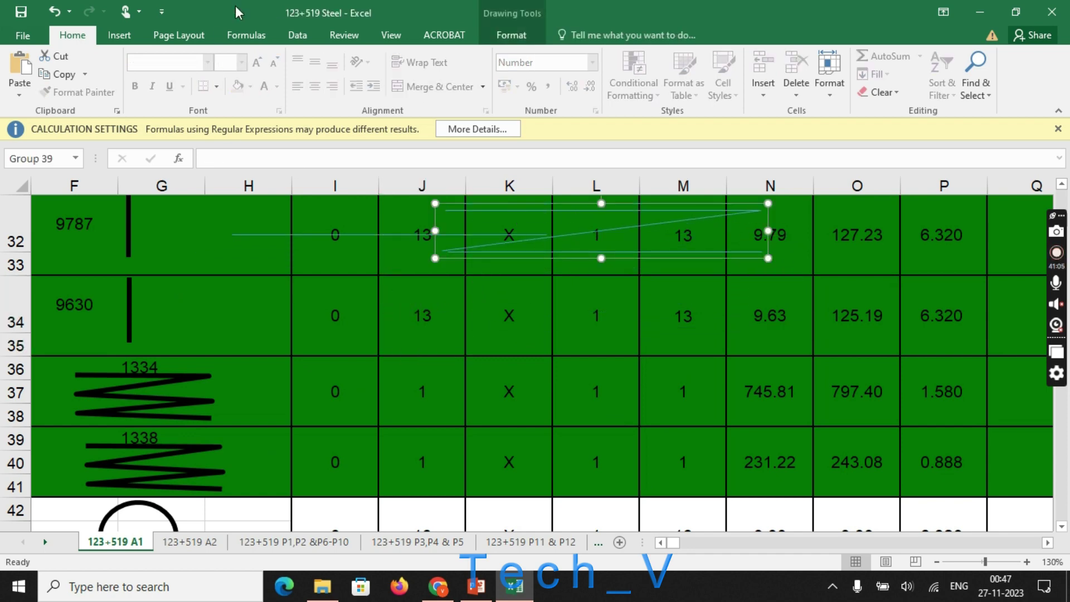
left_click(119, 35)
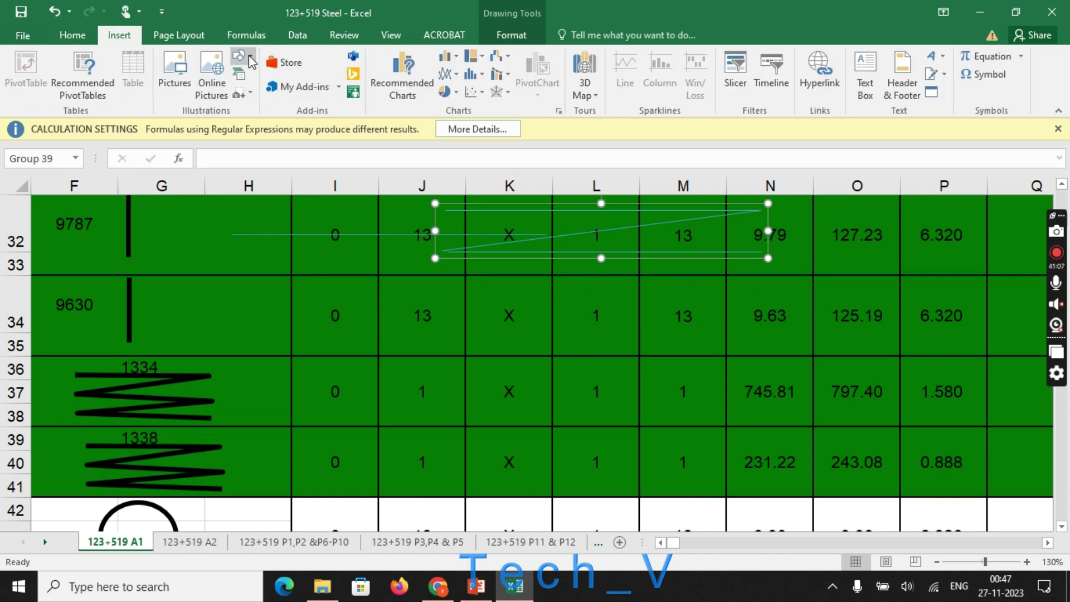
left_click(239, 55)
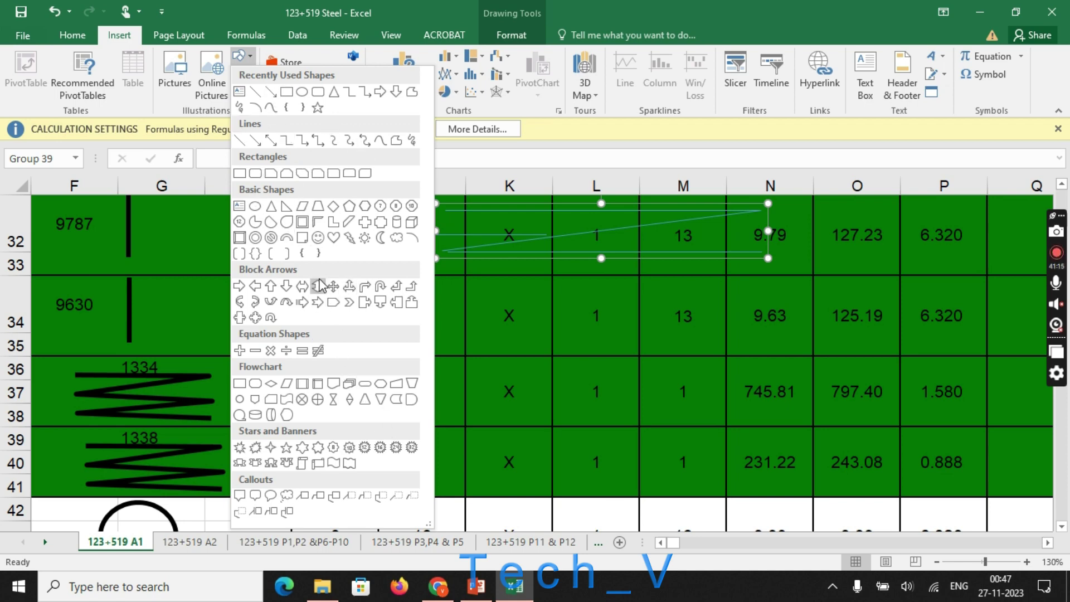
key("Escape")
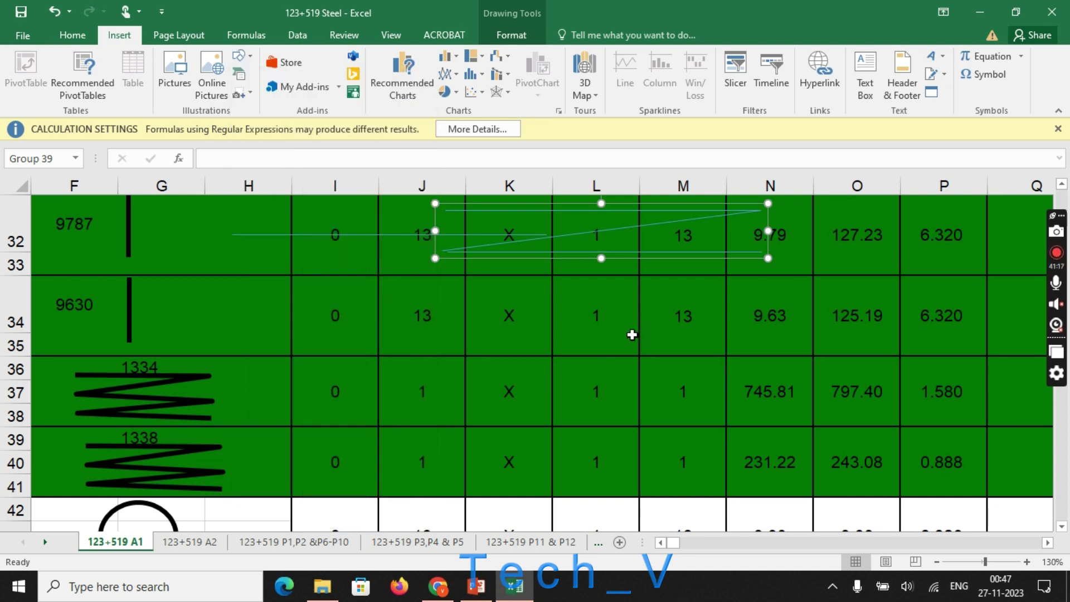
Examine the dimension formulas above the bar 8 and 8a spiral sketches in cells G36 and G39
scroll(358, 325, "down", 1, "ctrl")
scroll(393, 358, "down", 5)
scroll(397, 364, "up", 5)
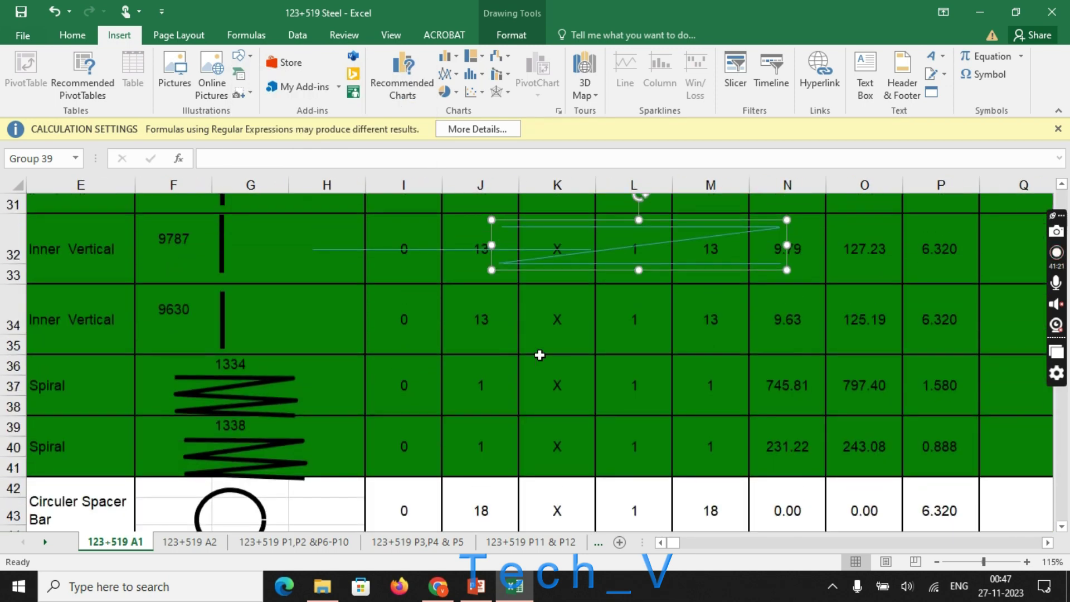
scroll(540, 355, "down", 2, "ctrl")
left_click(497, 379)
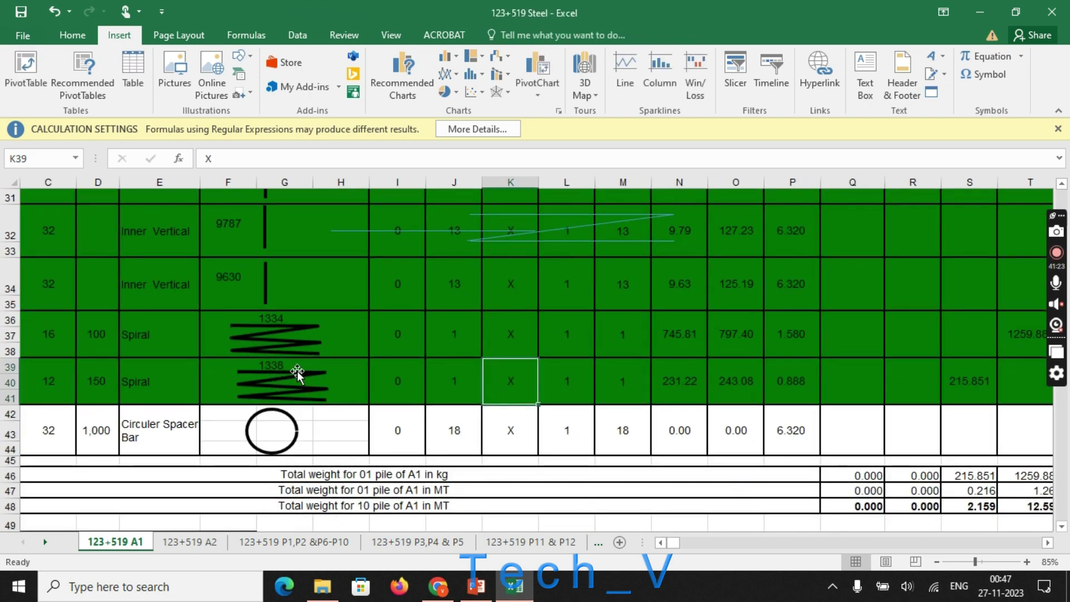
left_click(272, 320)
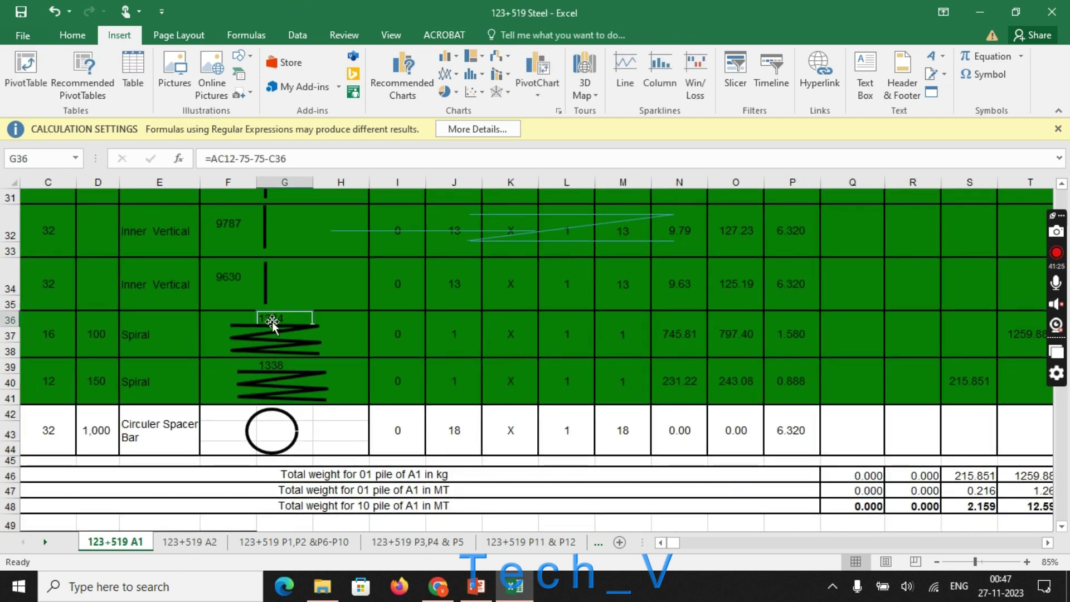
left_click(281, 370)
left_click(277, 316)
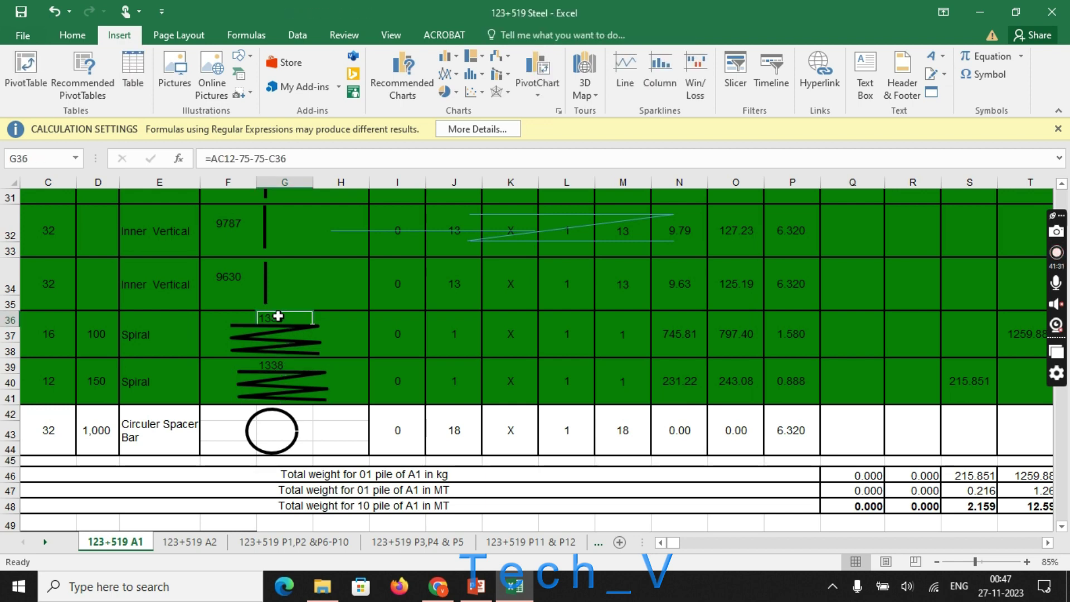
Review the shape lengths and formulas of the outer and inner vertical bars in column F from row 11 to row 30
scroll(277, 316, "up", 7)
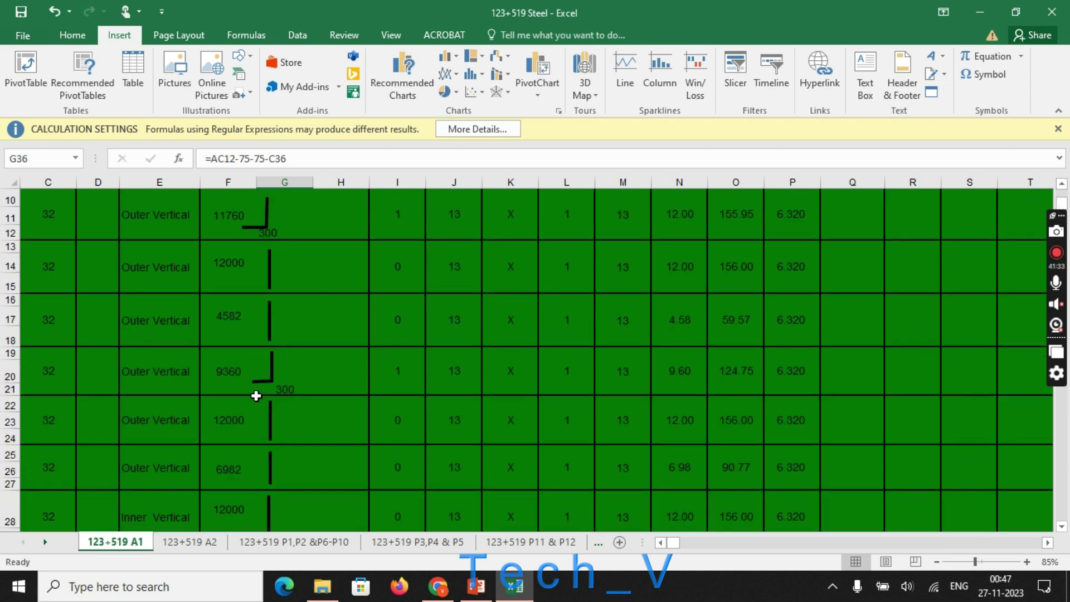
left_click(232, 316)
left_click(232, 356)
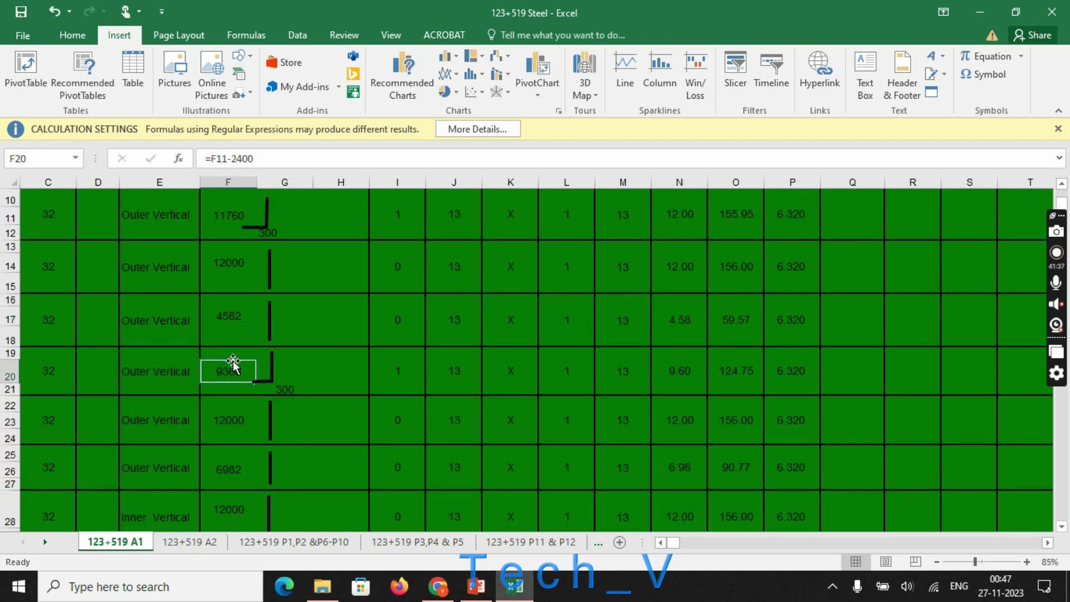
left_click(232, 268)
scroll(232, 268, "up", 3)
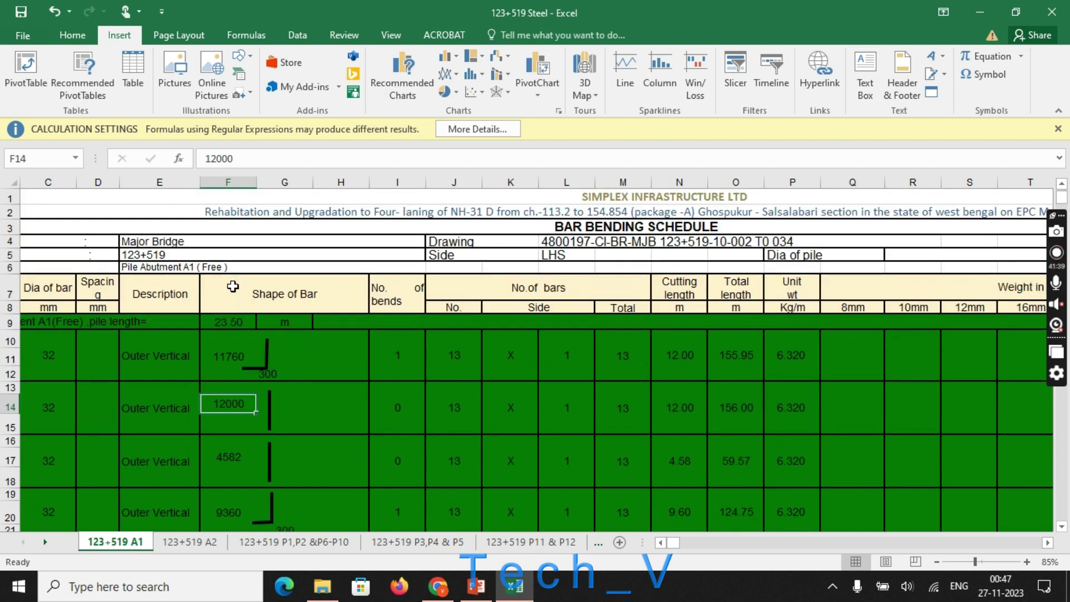
left_click(243, 365)
left_click(224, 357)
scroll(247, 354, "down", 7)
left_click(247, 354)
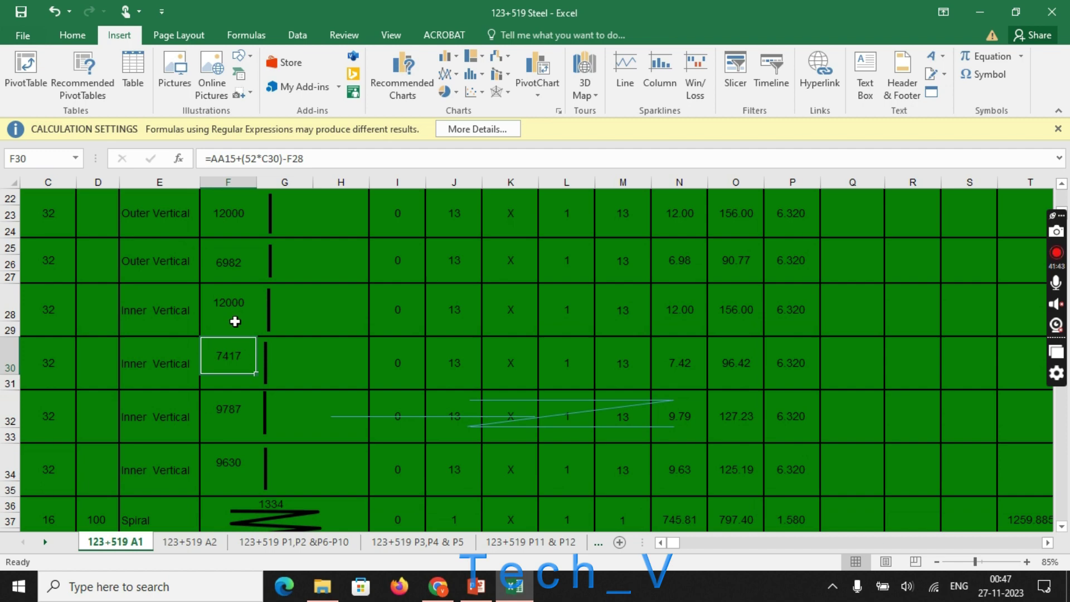
Check the inner vertical length formula in F34 and how the spiral formulas in G36 and G39 deduct the 75 covers and bar diameter
scroll(334, 337, "down", 5)
scroll(485, 358, "up", 3)
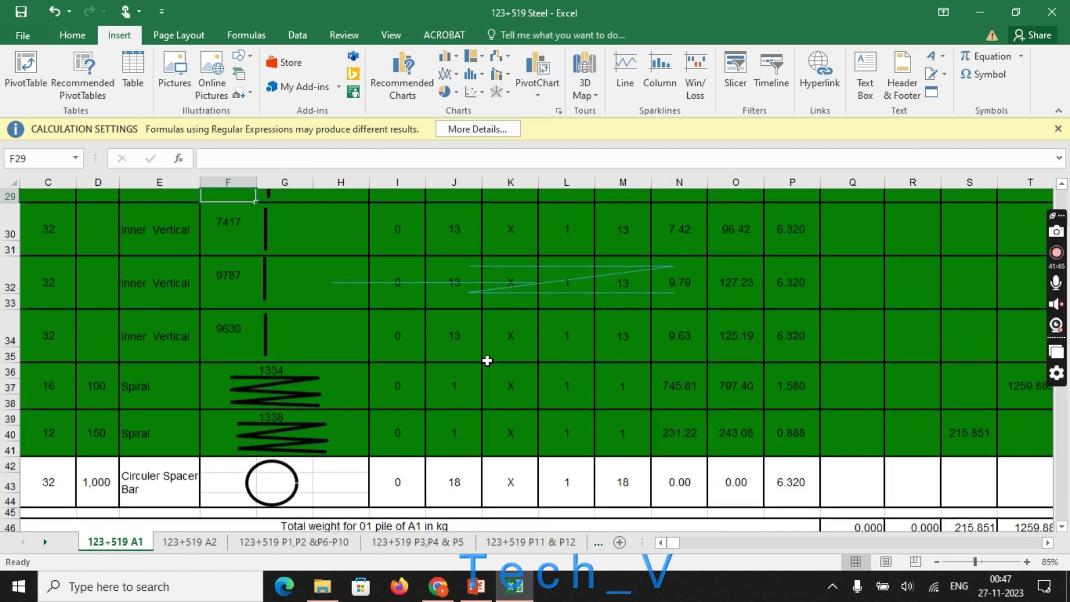
left_click(462, 374)
left_click(276, 380)
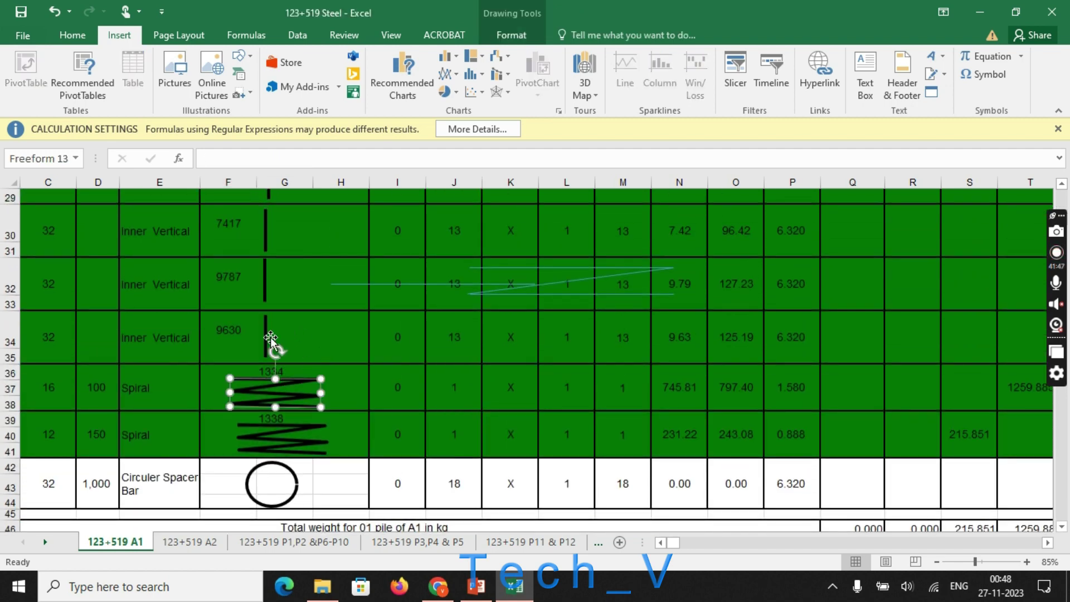
left_click(244, 340)
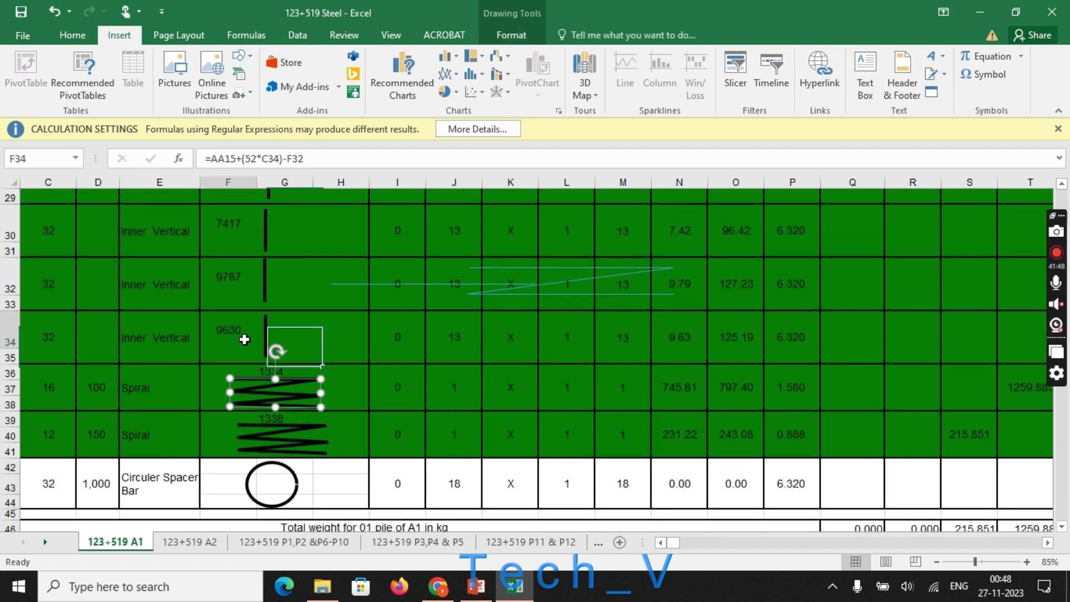
left_click(275, 368)
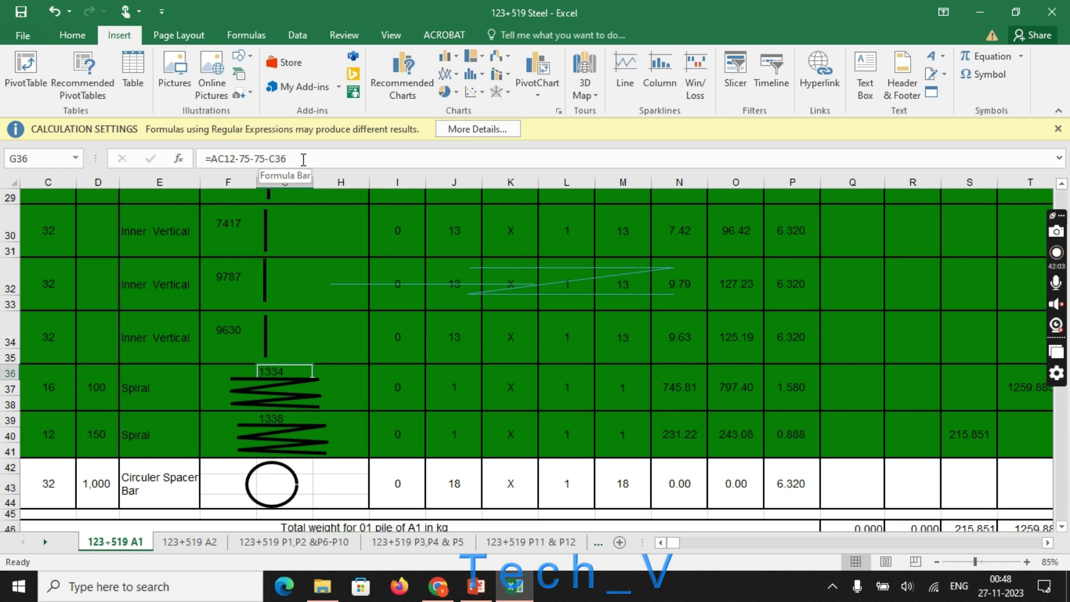
left_click(265, 159)
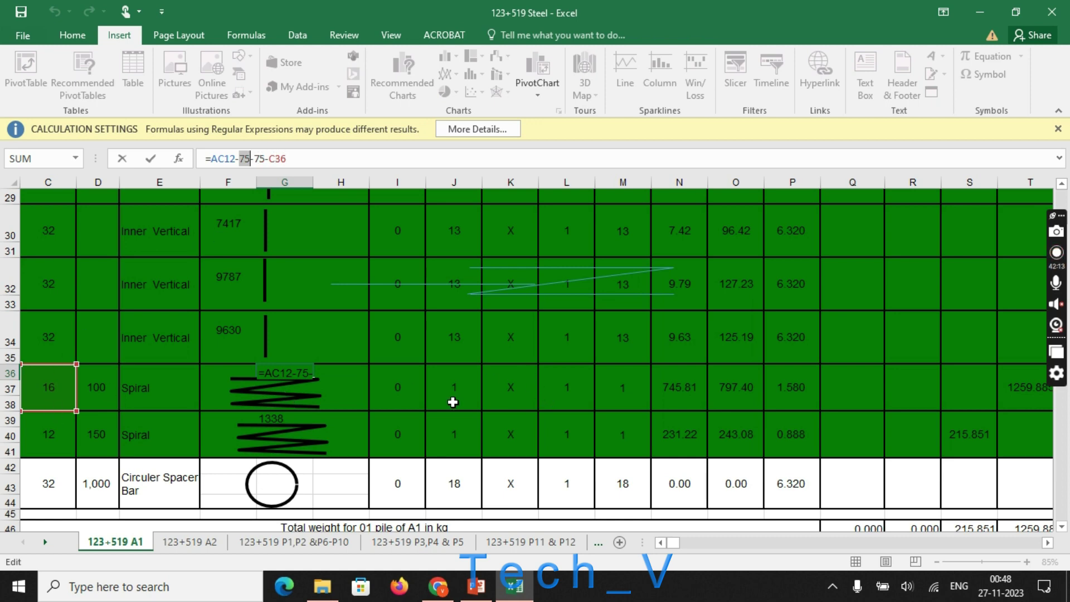
key("Escape")
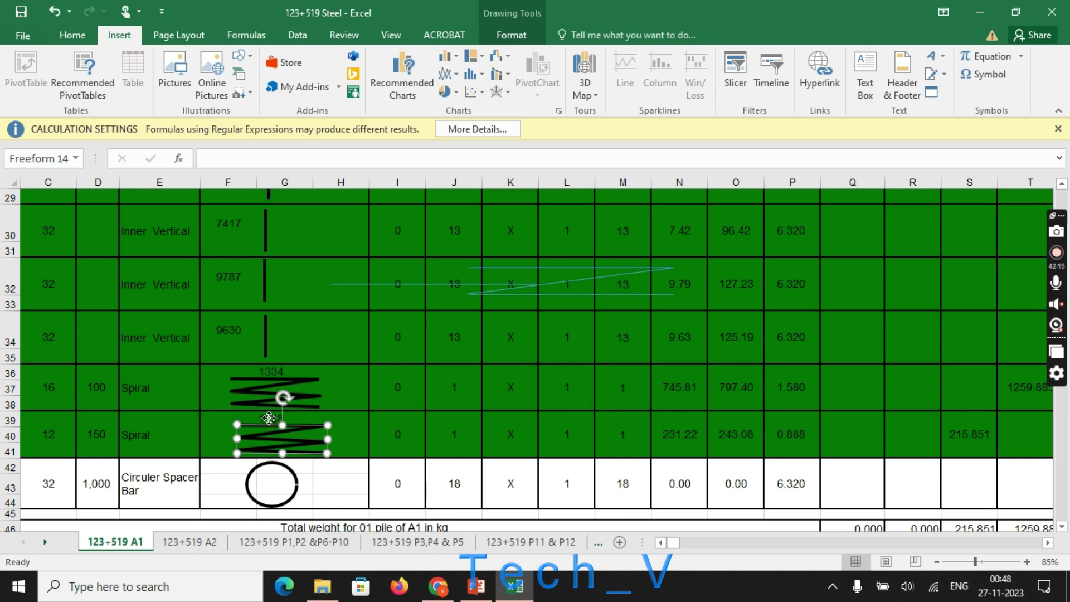
left_click(268, 406)
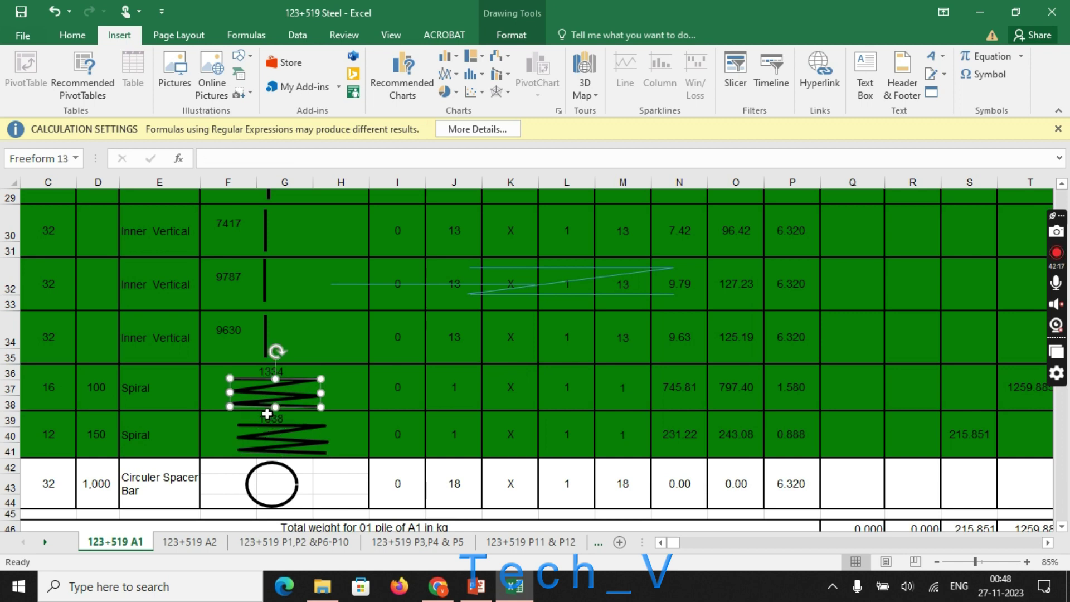
left_click(265, 415)
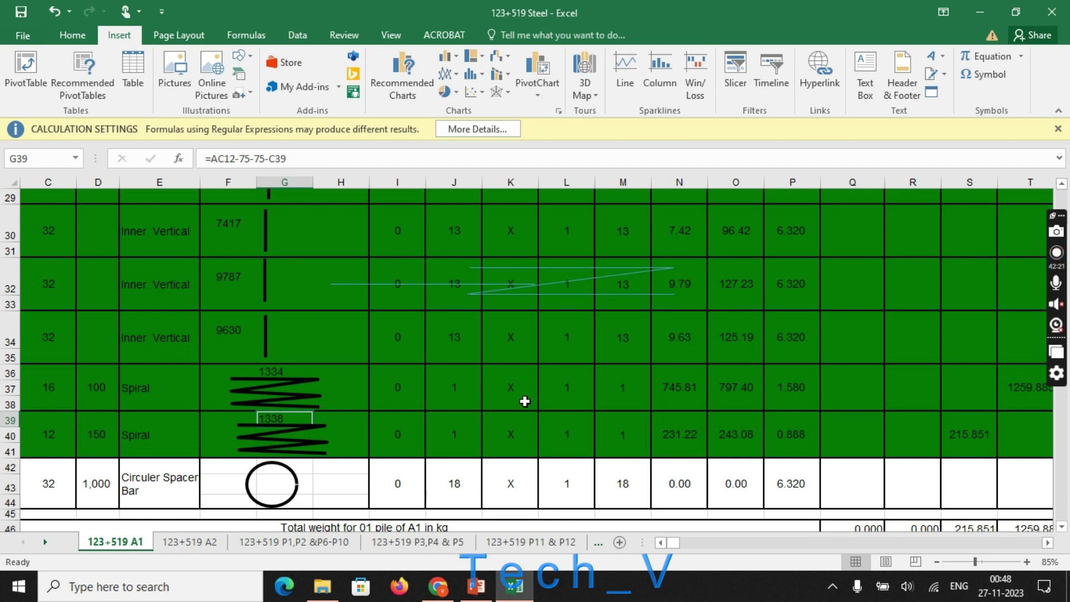
Examine the pile length, cage length and diameter reference table in columns Z to AC, including the 7a & 8 length formula
left_click_drag(1047, 544, 1047, 545)
scroll(754, 377, "up", 10)
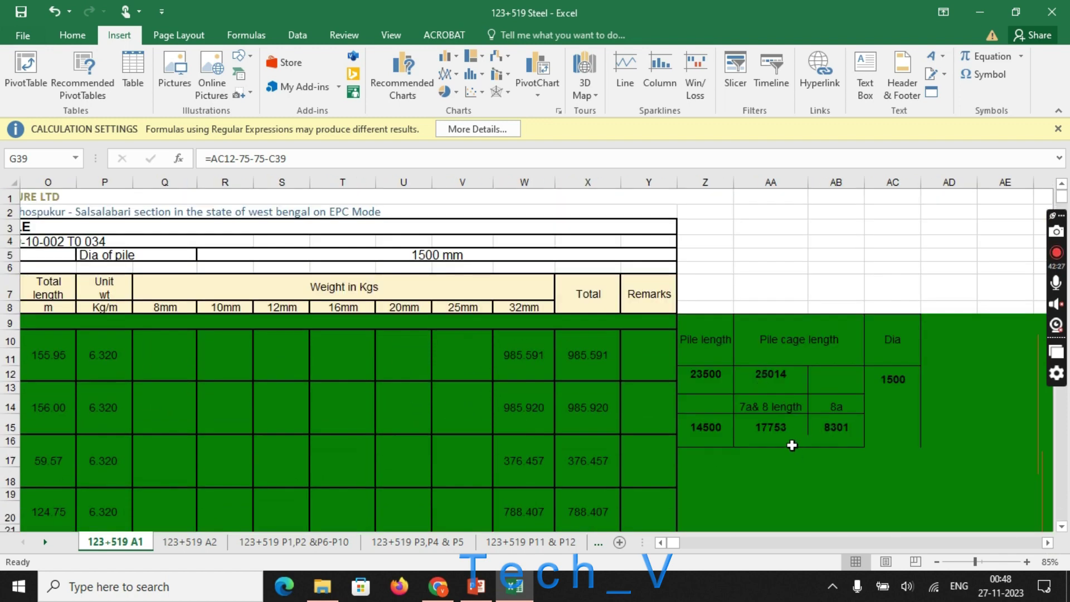
left_click(791, 428)
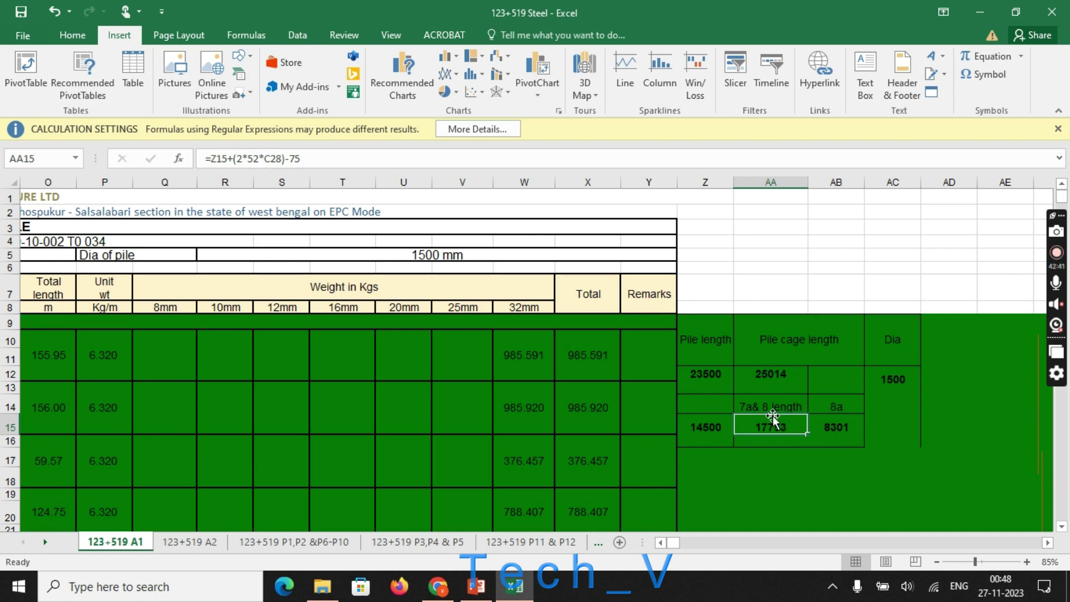
left_click(854, 440)
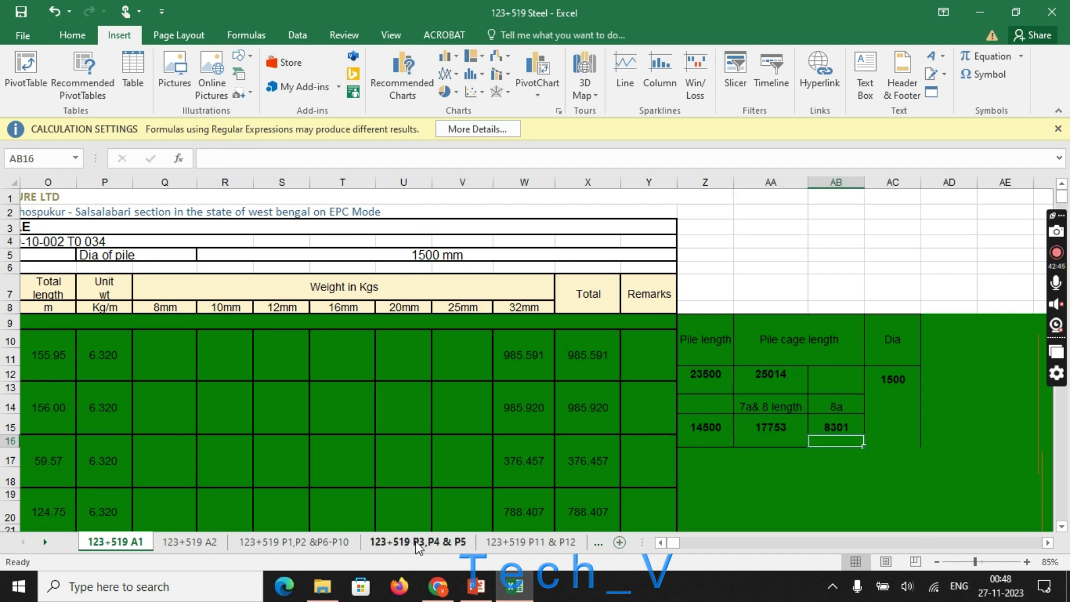
Review the bar quantities and spacing of spirals 8 and 8a in rows 36 to 41 of the schedule
left_click_drag(676, 542, 625, 543)
scroll(413, 375, "down", 1)
scroll(414, 375, "down", 8)
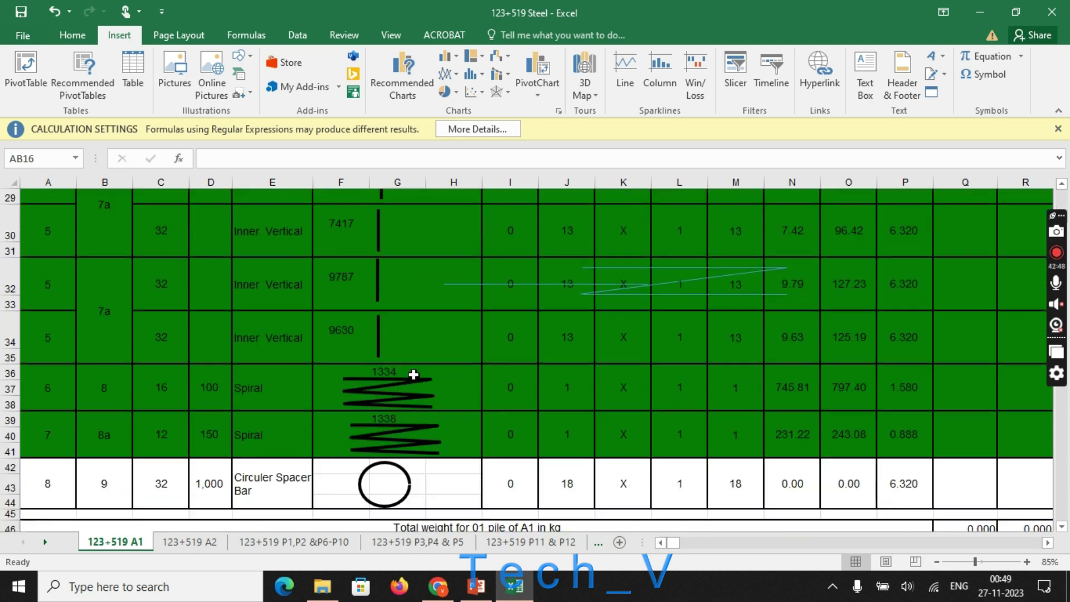
left_click(602, 384)
left_click(563, 380)
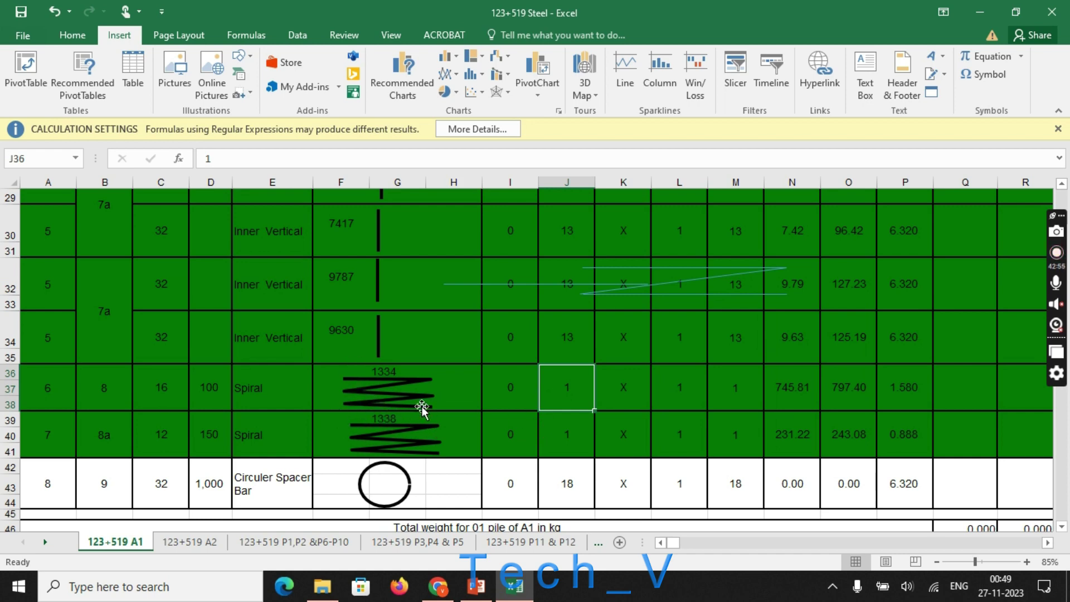
left_click(579, 436)
left_click(571, 386)
left_click(206, 388)
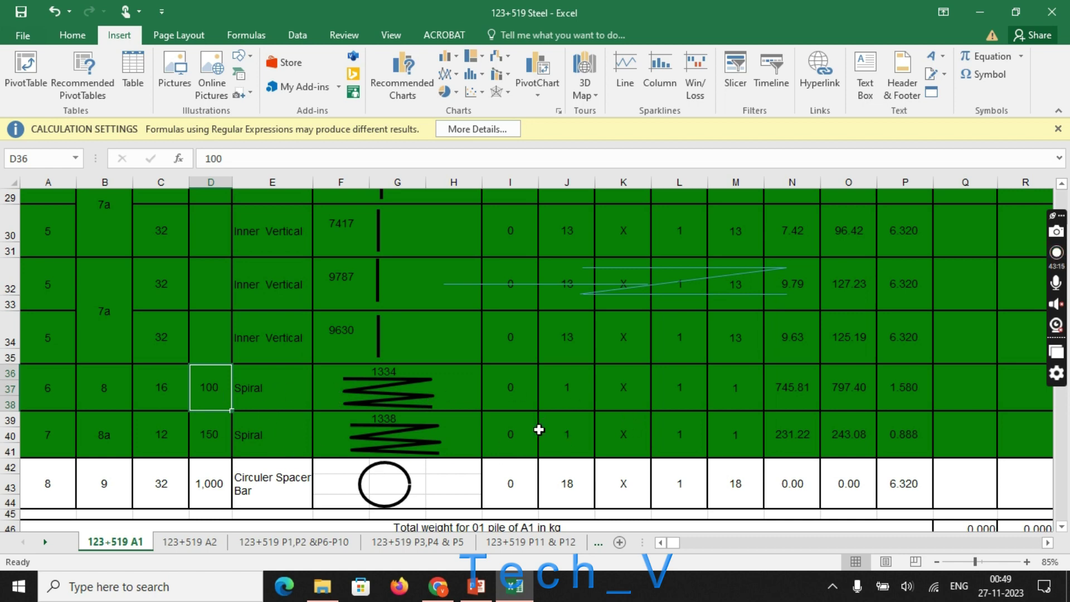
left_click(579, 393)
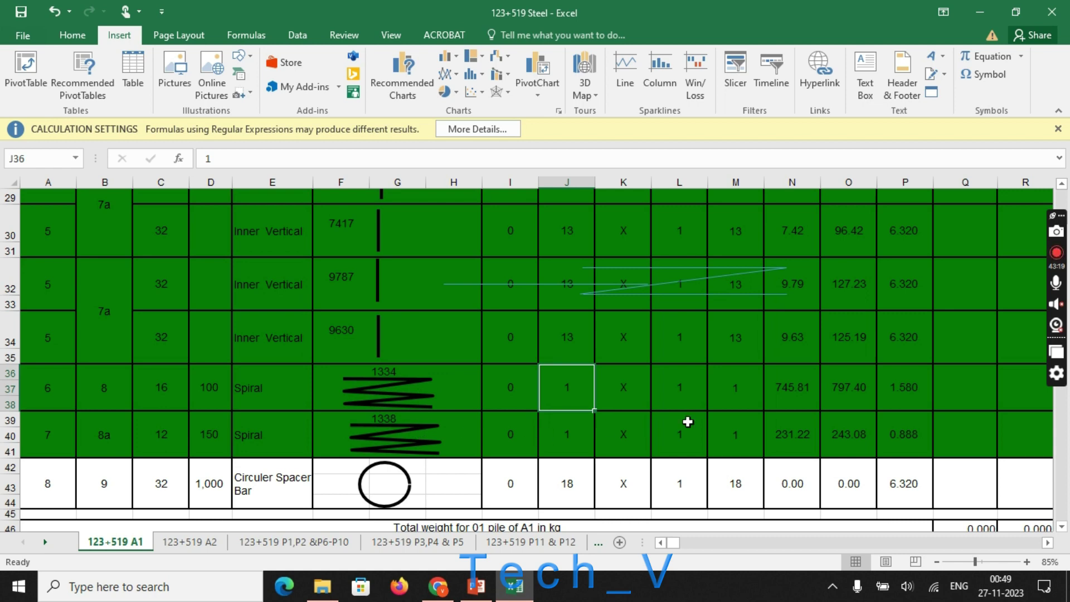
Review the number of bars, cutting lengths and total lengths of spirals 8 and 8a in columns J to O, along with the G36 diameter
left_click(576, 434)
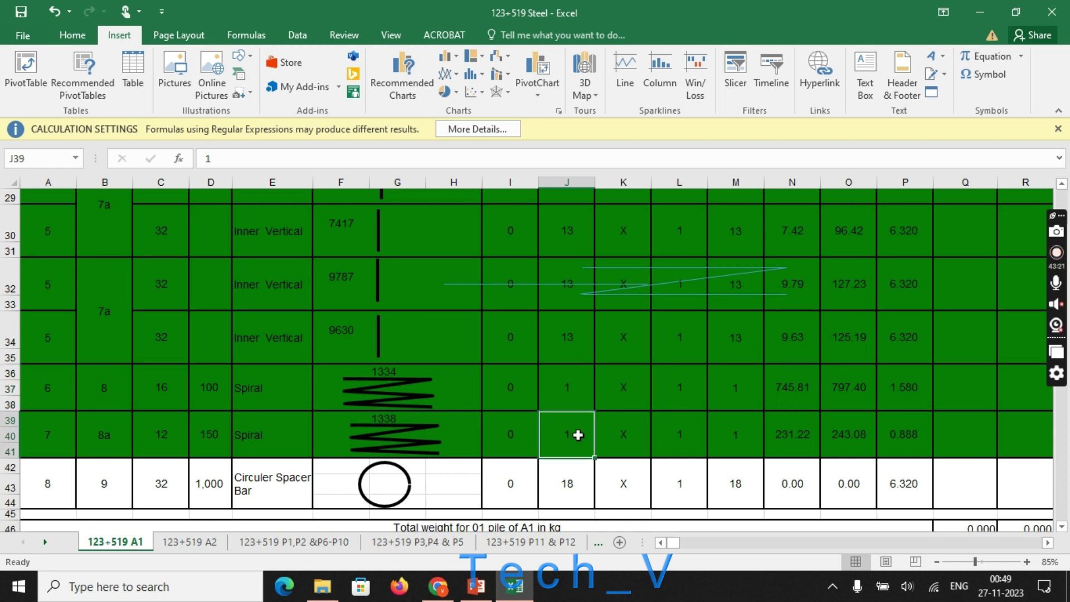
left_click(787, 400)
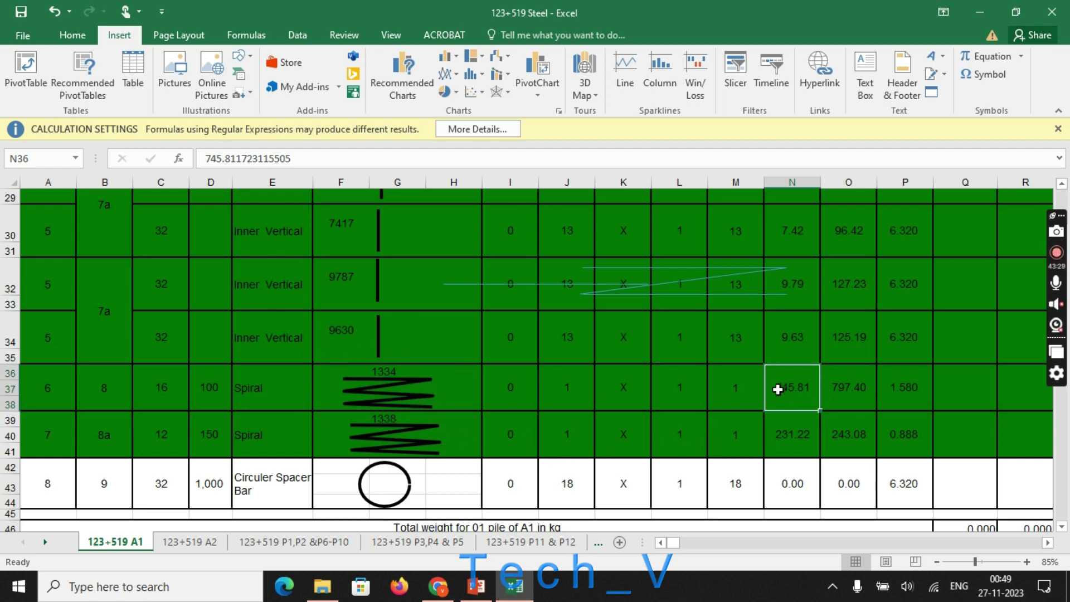
left_click(799, 448)
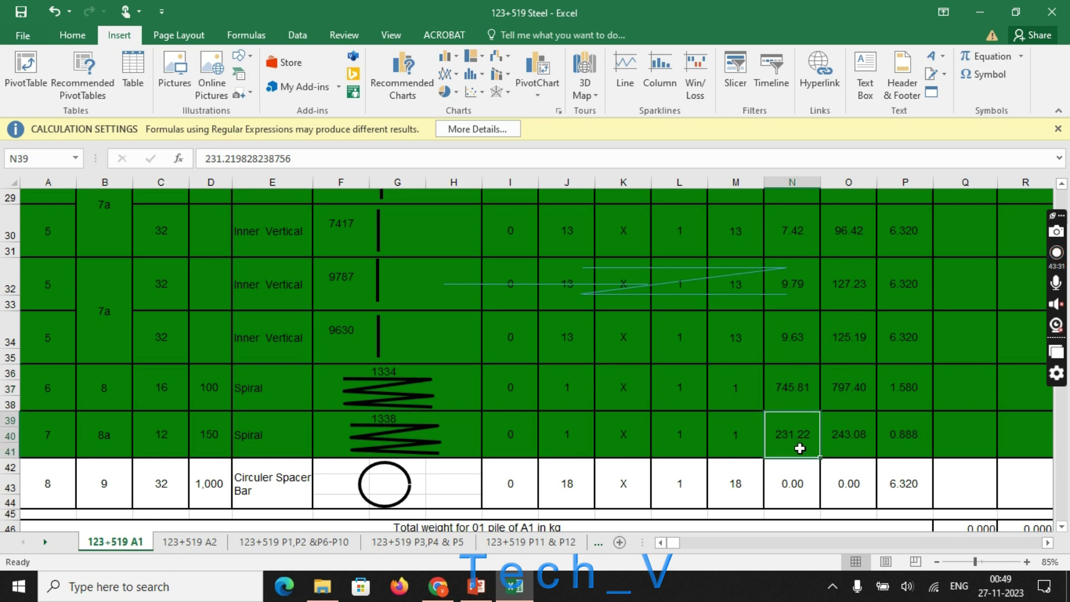
left_click(867, 389)
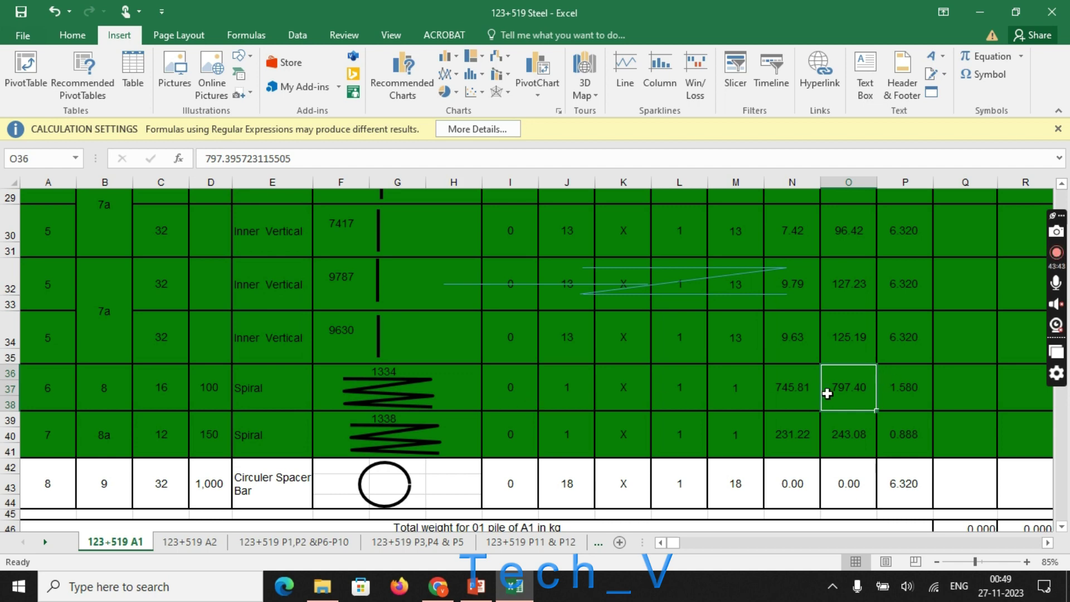
left_click(390, 372)
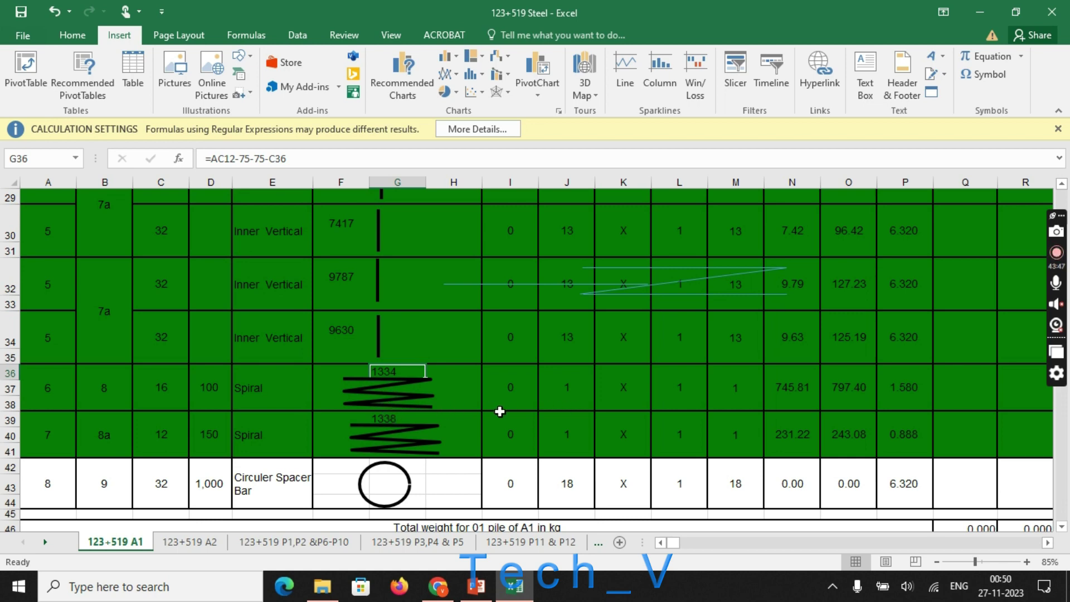
left_click(778, 399)
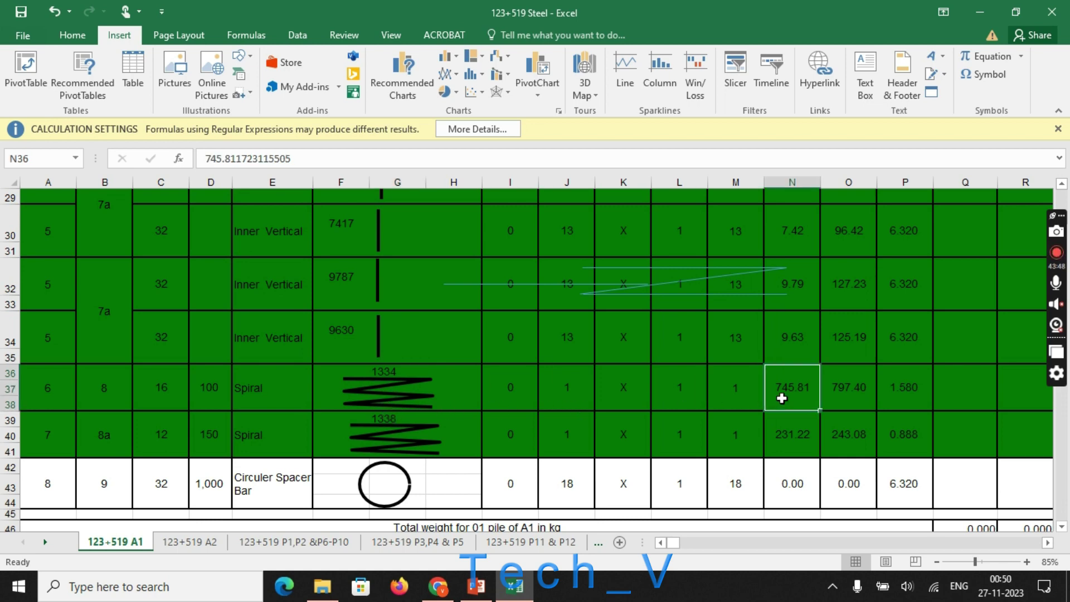
left_click(854, 390)
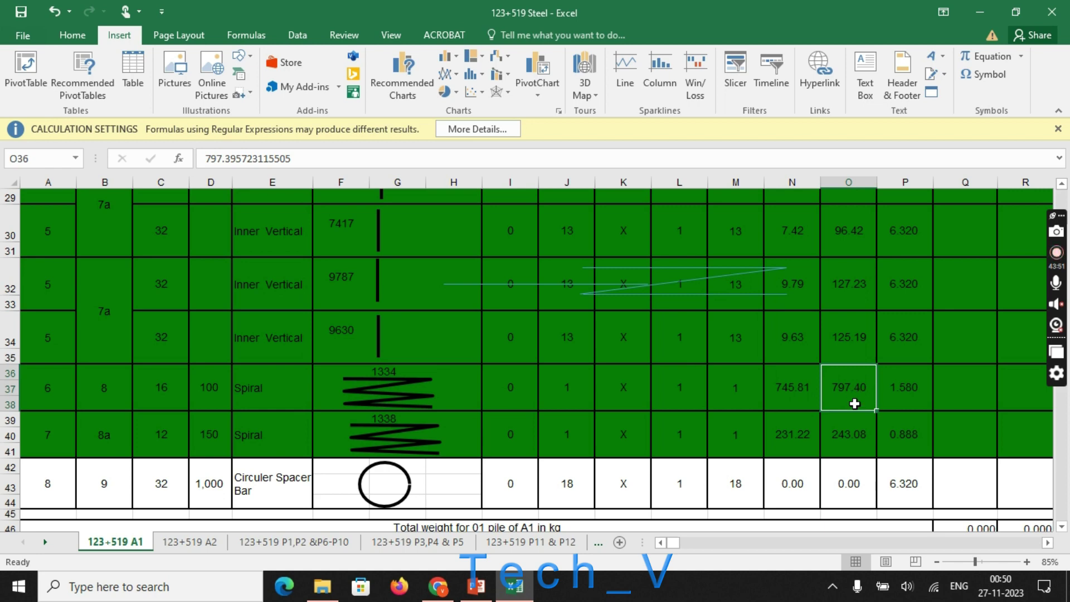
left_click(684, 386)
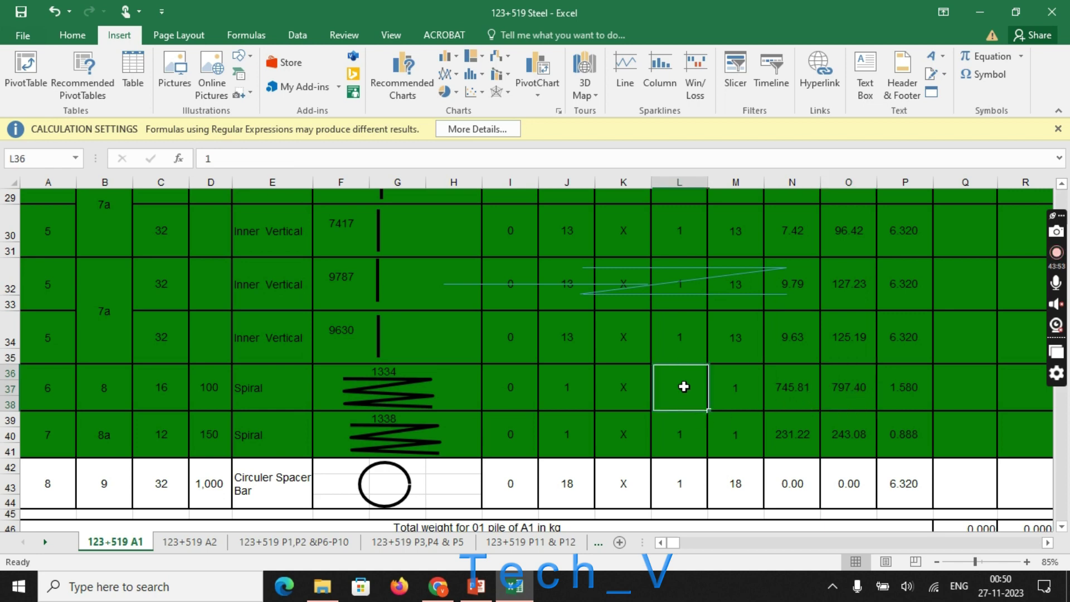
left_click(844, 384)
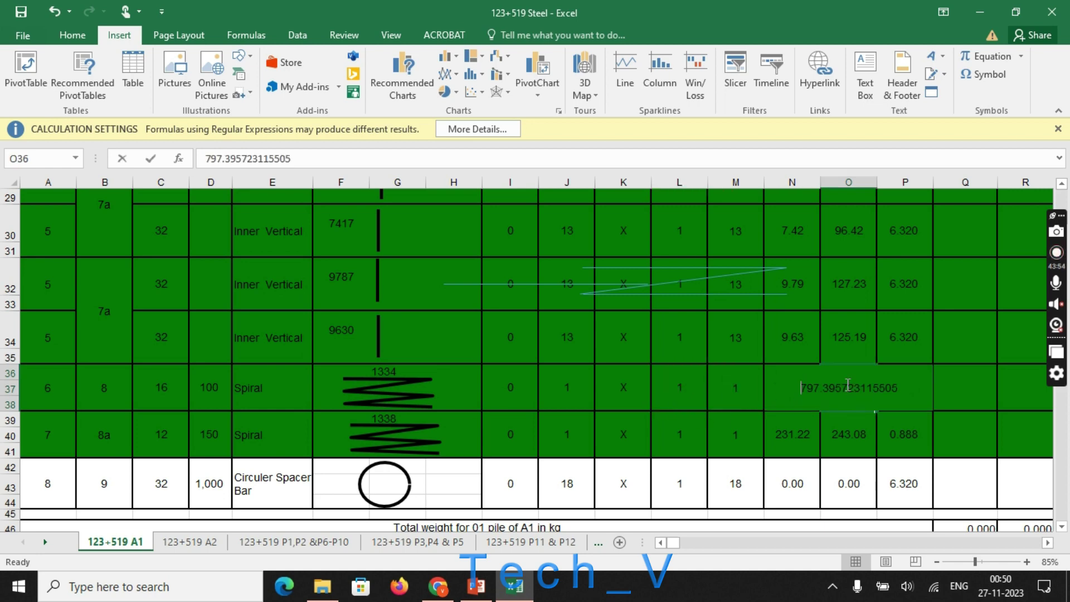
Check the unit weight formulas of spirals 8 and 8a in P36 and P39, which divide the squared bar diameter by 162
left_click(917, 390)
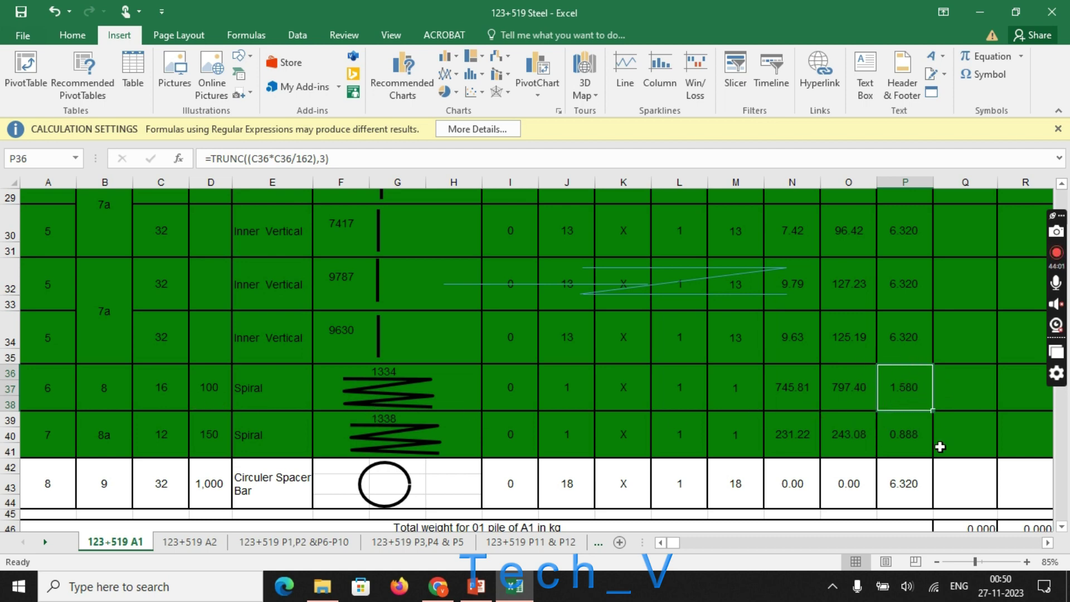
left_click(912, 438)
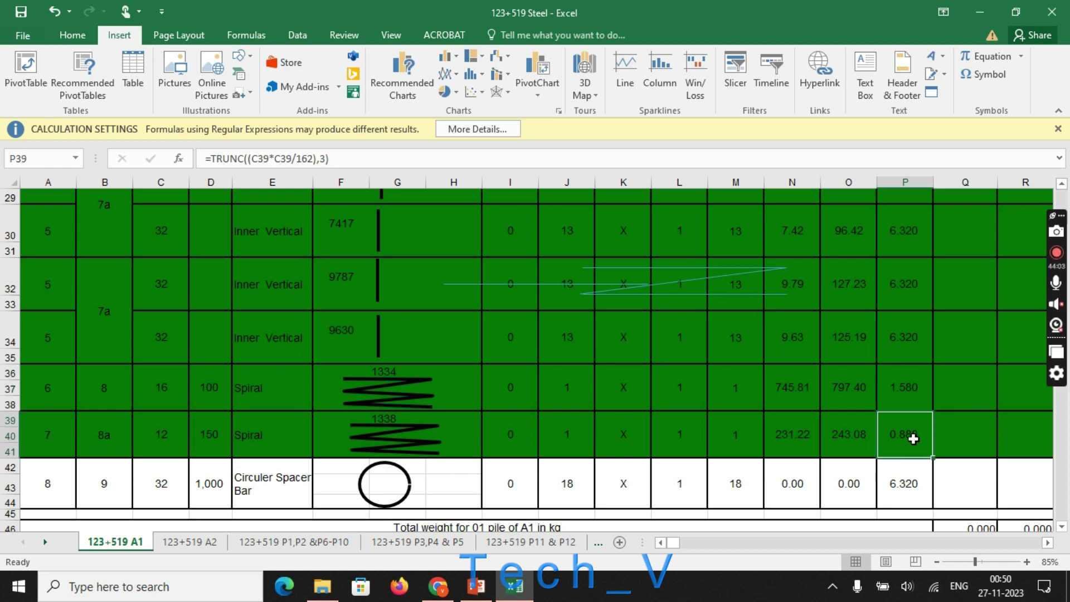
double_click(907, 402)
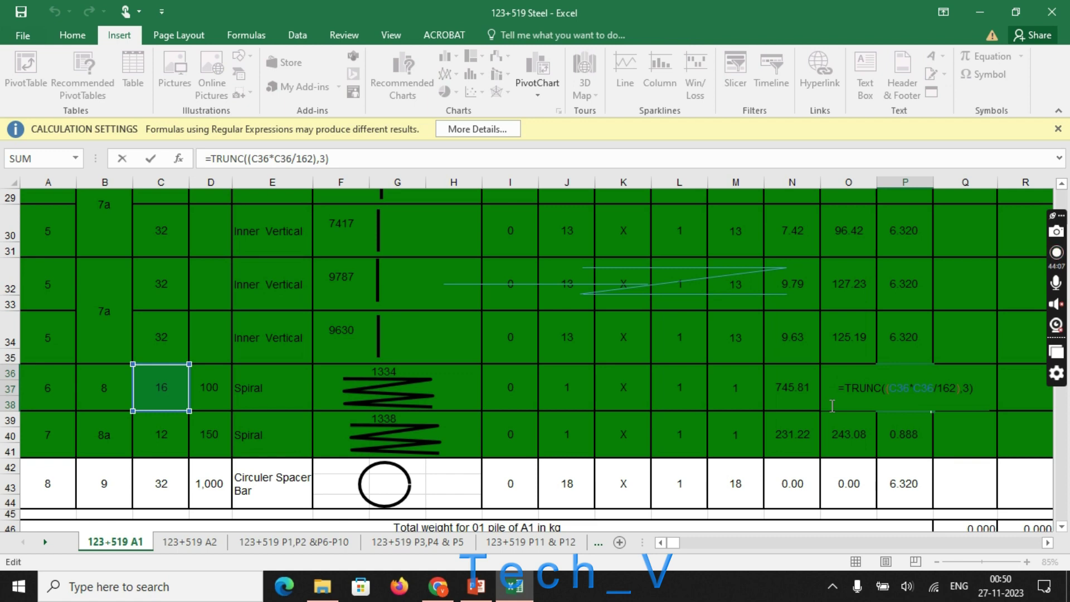
key("Escape")
Examine the unit weights and the weights sorted by bar diameter in columns P to X for the verticals and spirals
left_click(1047, 543)
left_click(1047, 543)
left_click(1047, 542)
left_click(1047, 542)
left_click(1047, 542)
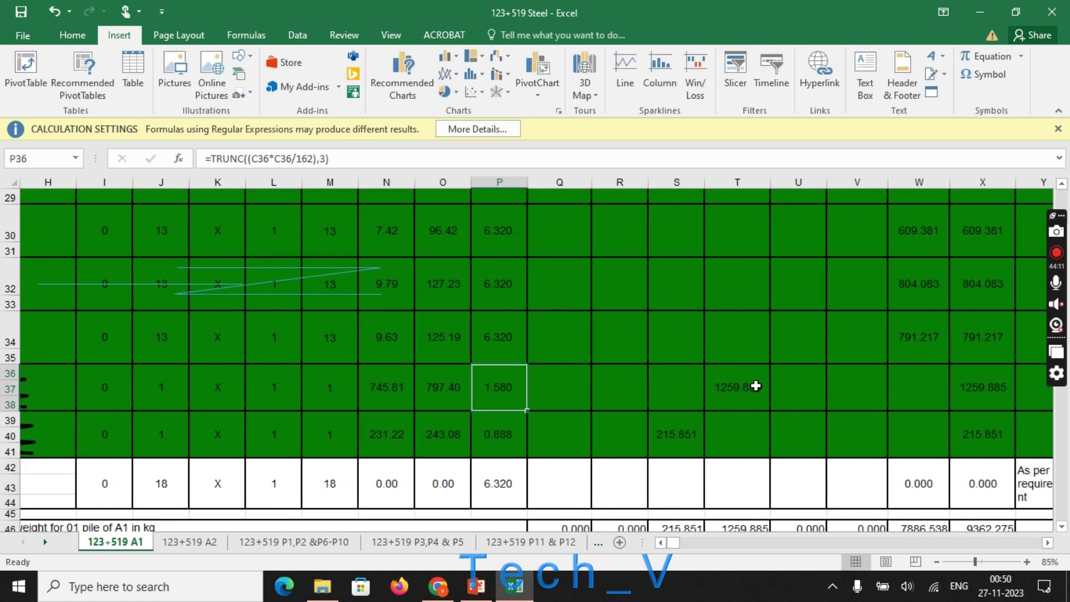
left_click(488, 334)
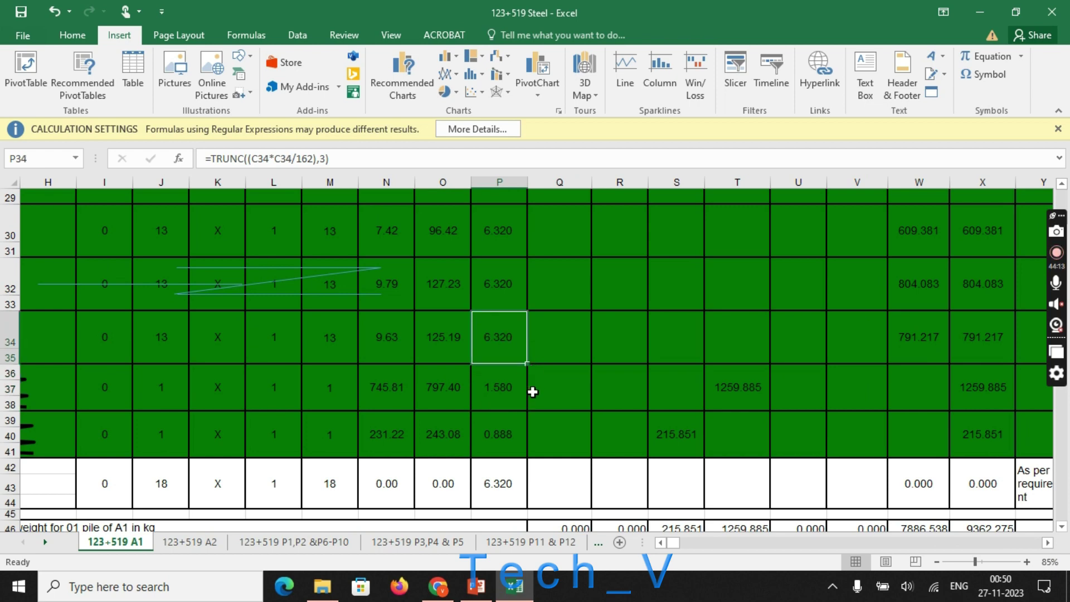
scroll(535, 395, "up", 7)
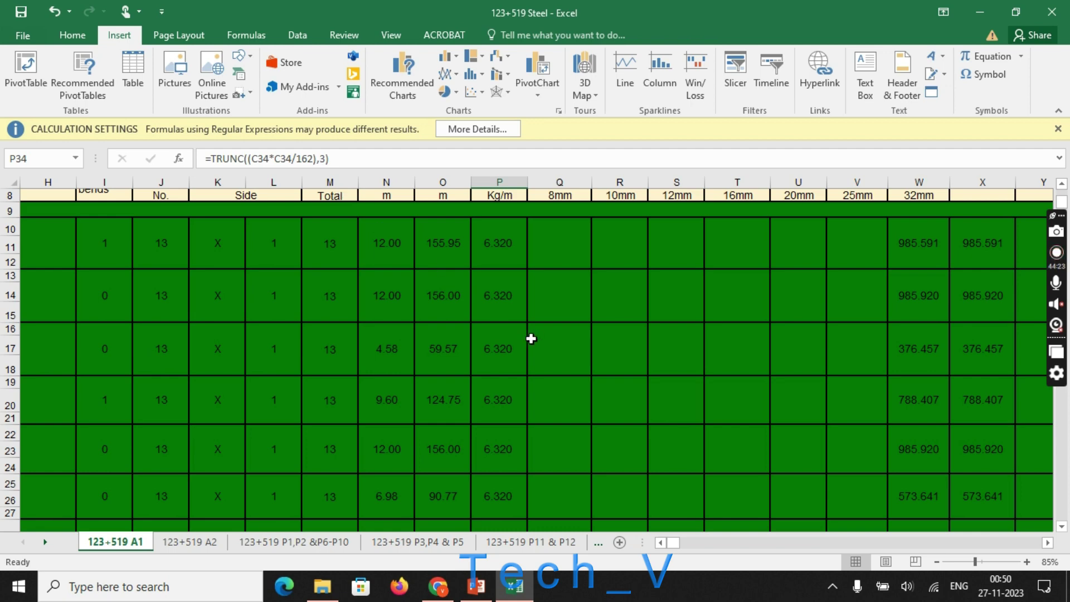
scroll(457, 314, "down", 9)
scroll(457, 313, "up", 1)
scroll(456, 314, "up", 3)
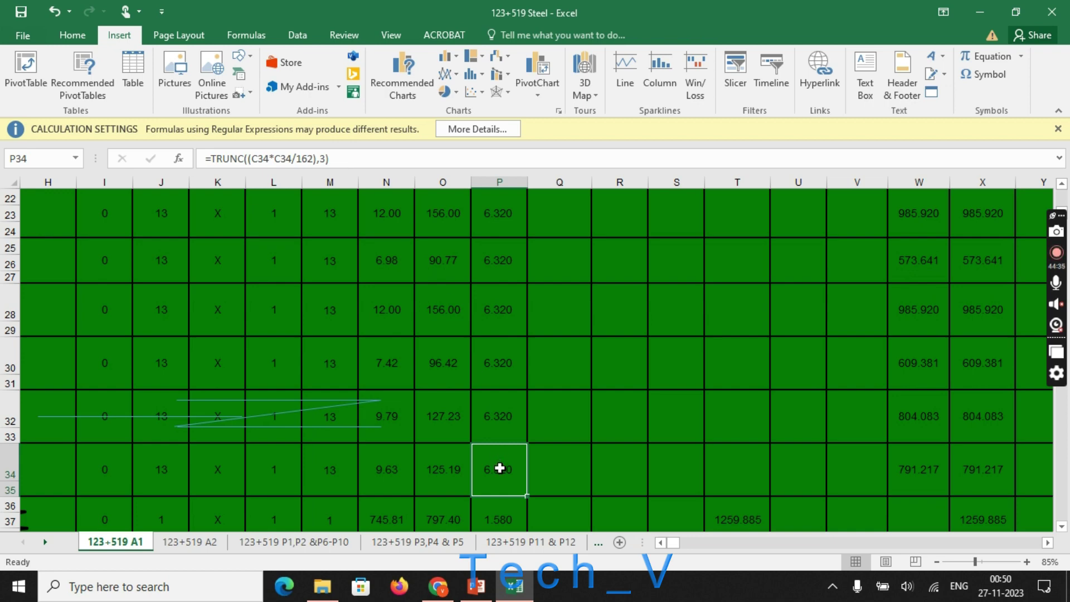
Check which diameter cell the unit weight formula of the last inner vertical in P34 refers to
left_click_drag(673, 542, 647, 552)
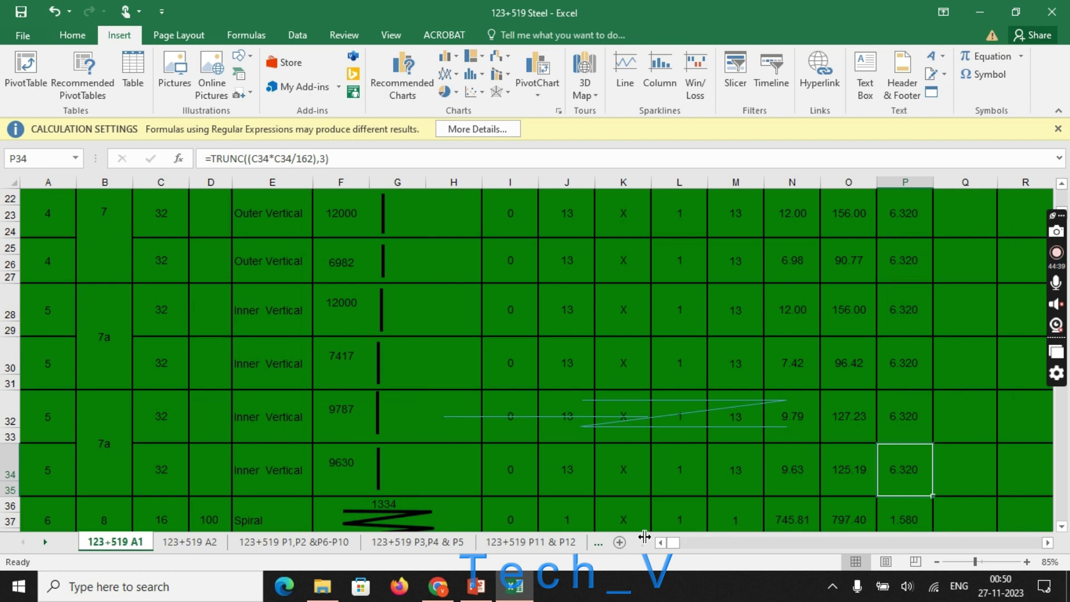
double_click(910, 464)
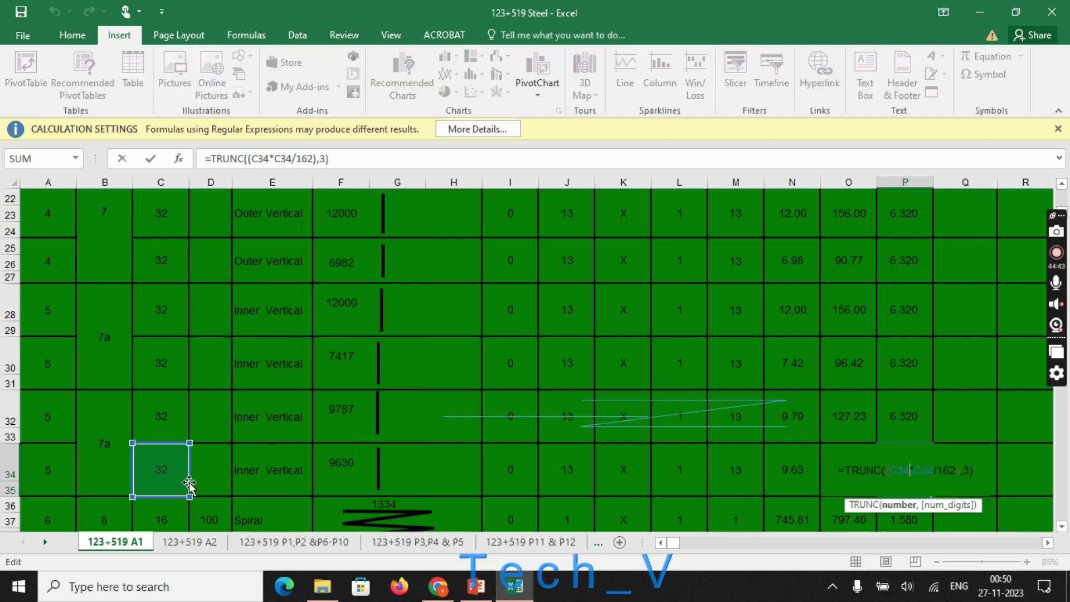
key("Escape")
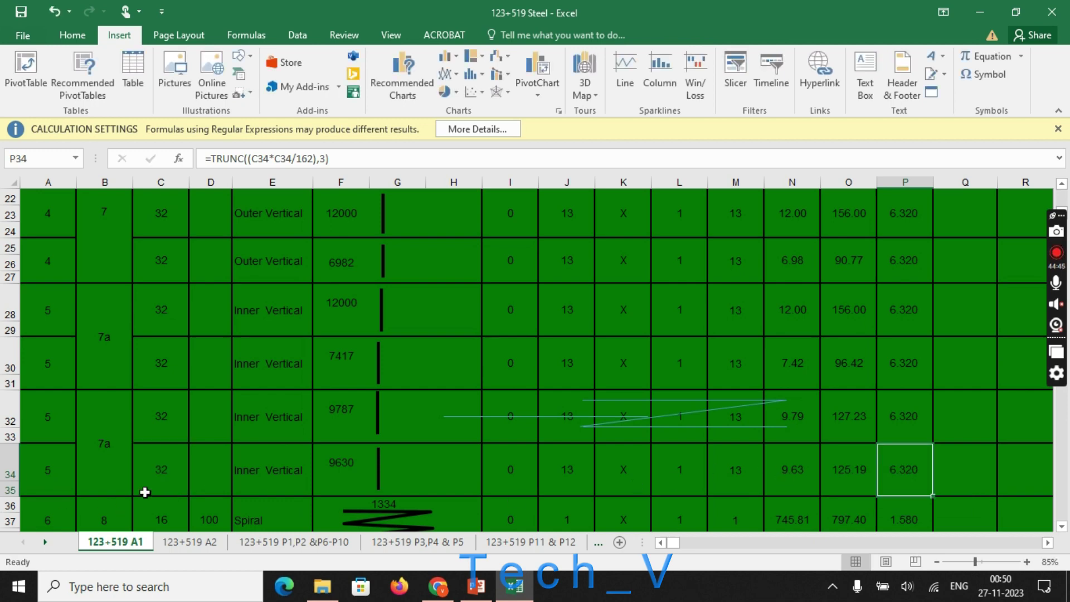
Test the unit weight formula by entering bar diameters of 12 and 16 for the last inner vertical in C34
left_click(178, 468)
type("12")
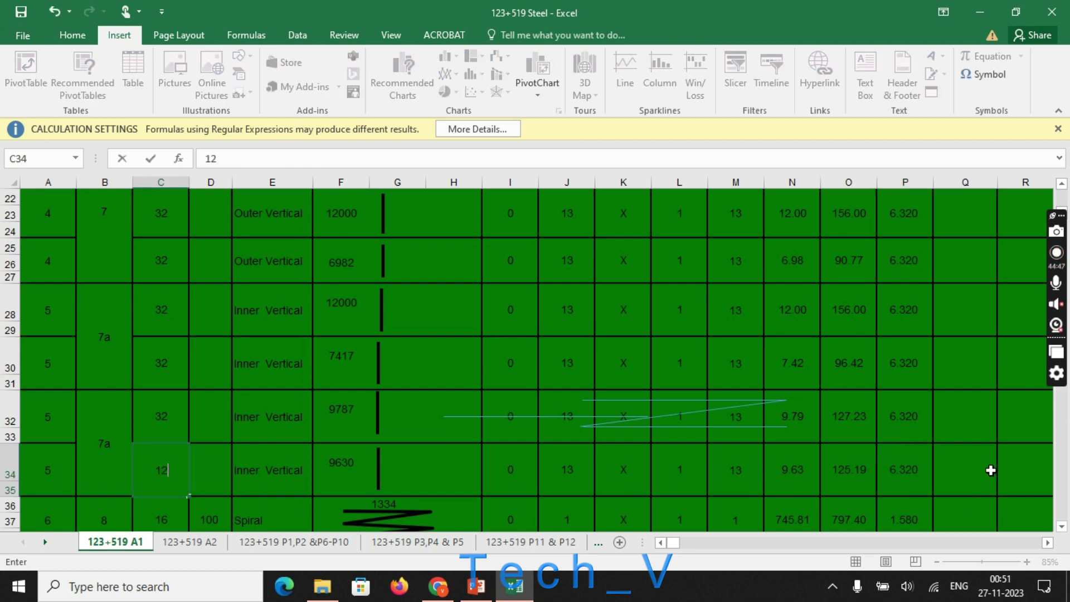
key("Return")
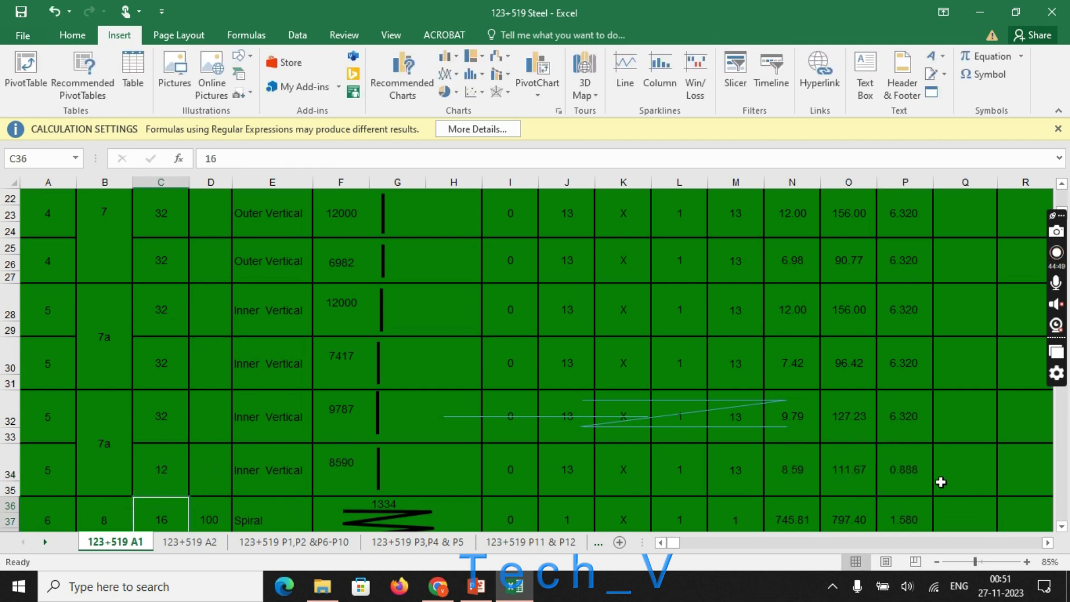
left_click(886, 471)
left_click(157, 473)
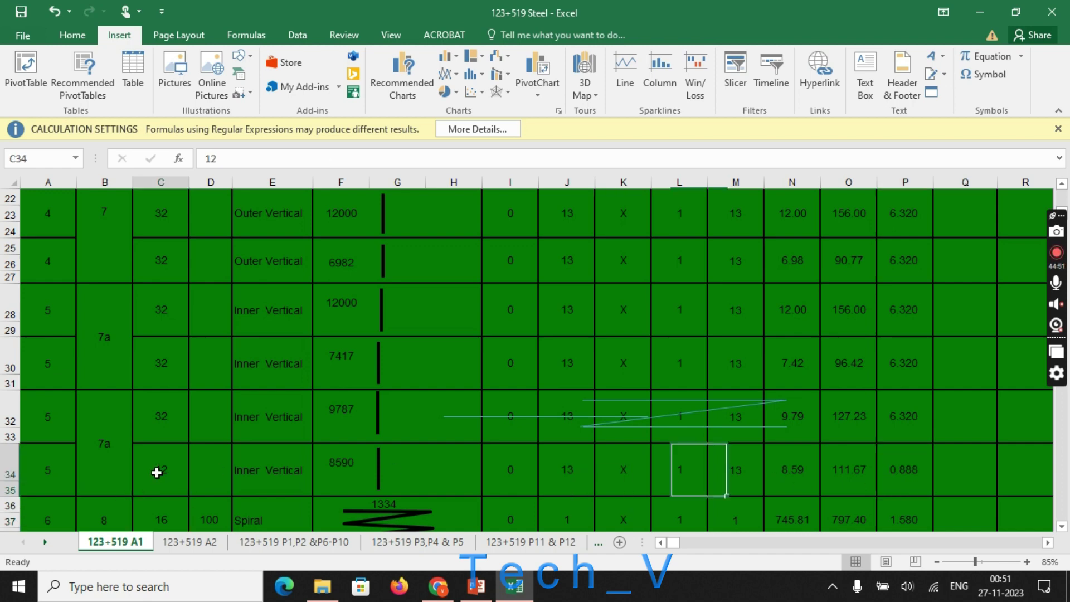
type("1")
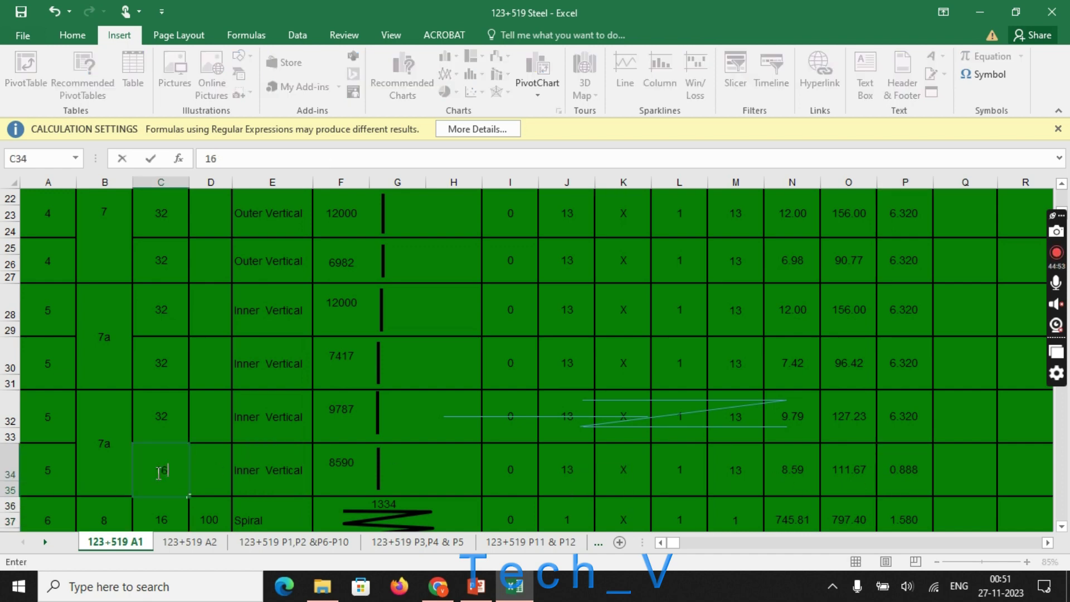
type("6")
key("Return")
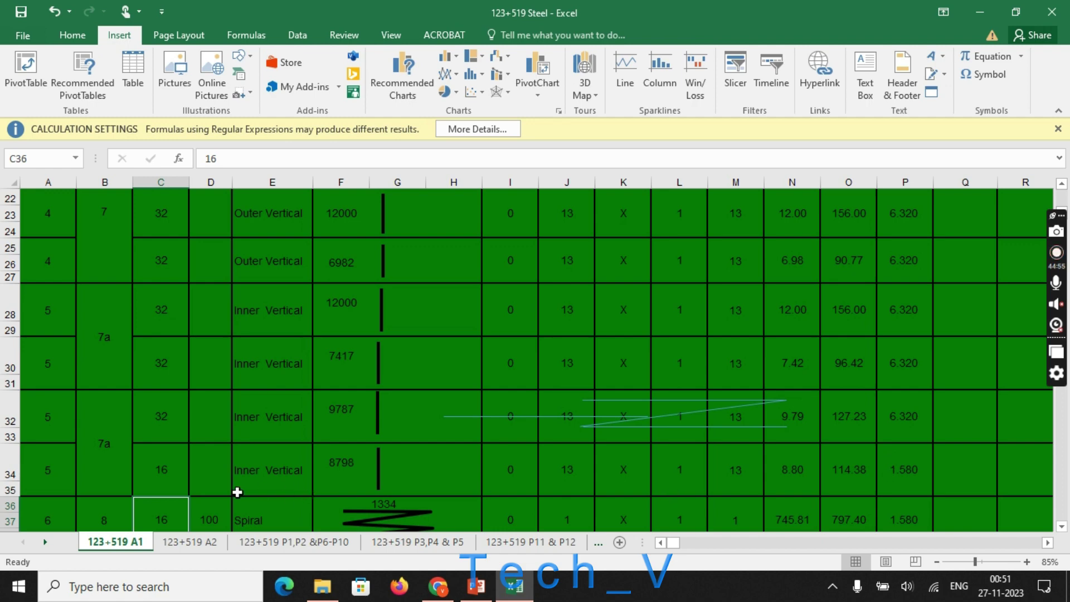
Restore the inner vertical's diameter in C34 to 32 and recheck its unit weight in P34
left_click(151, 474)
type("32")
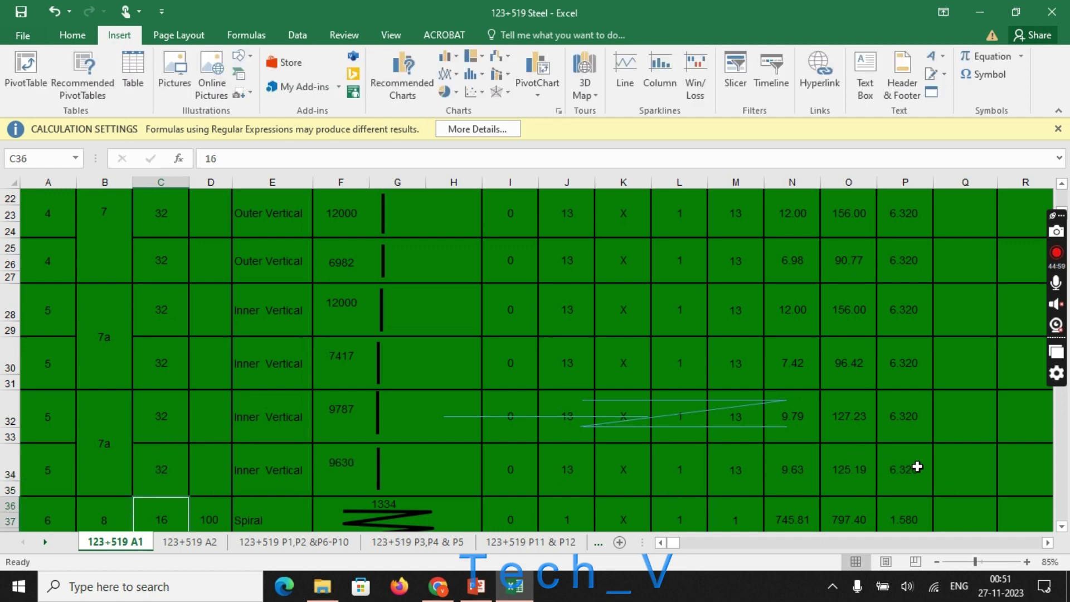
left_click(916, 469)
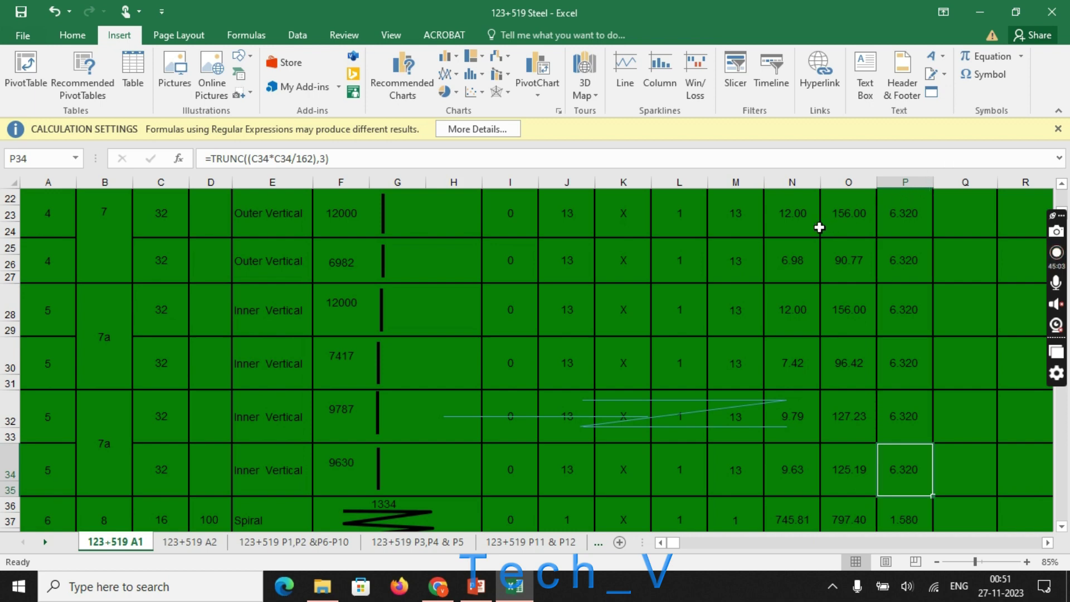
Check the circular spacer bar's spacing in D42 against the pile length and column headings of the schedule
scroll(708, 351, "down", 5)
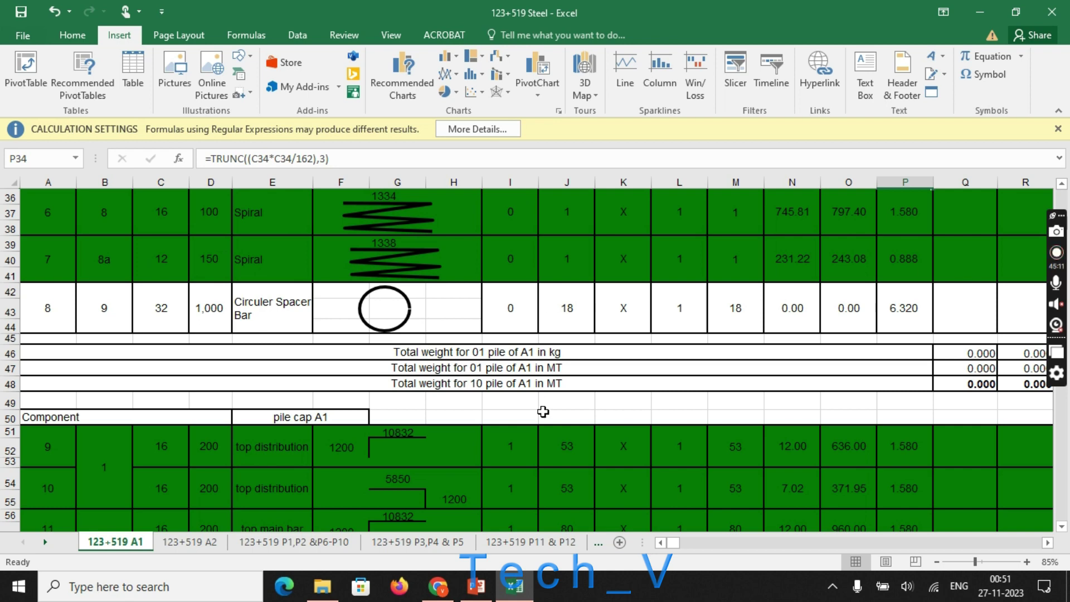
left_click(216, 311)
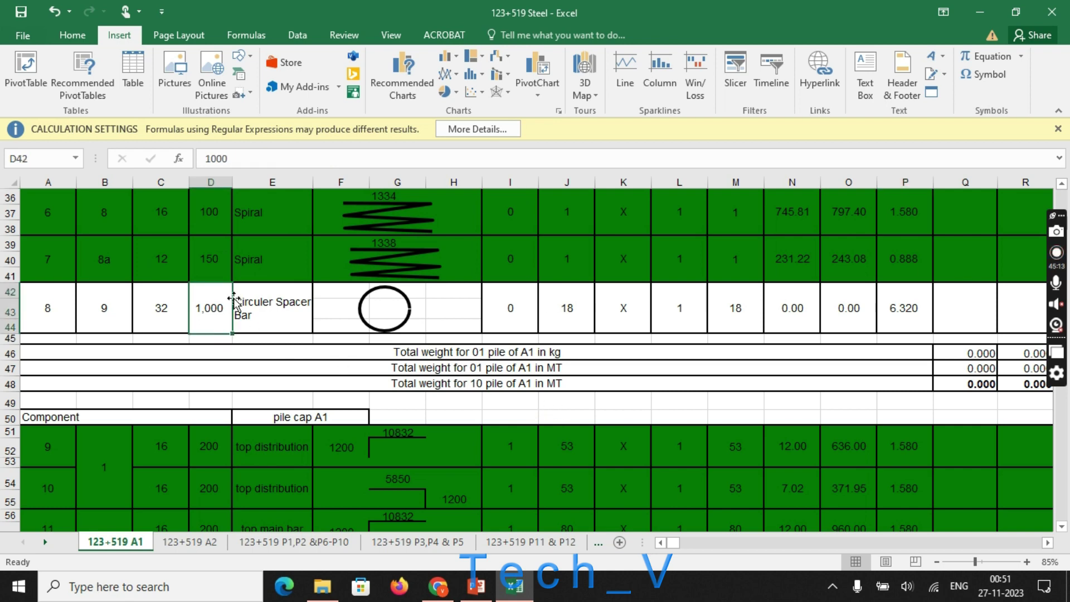
scroll(241, 349, "up", 12)
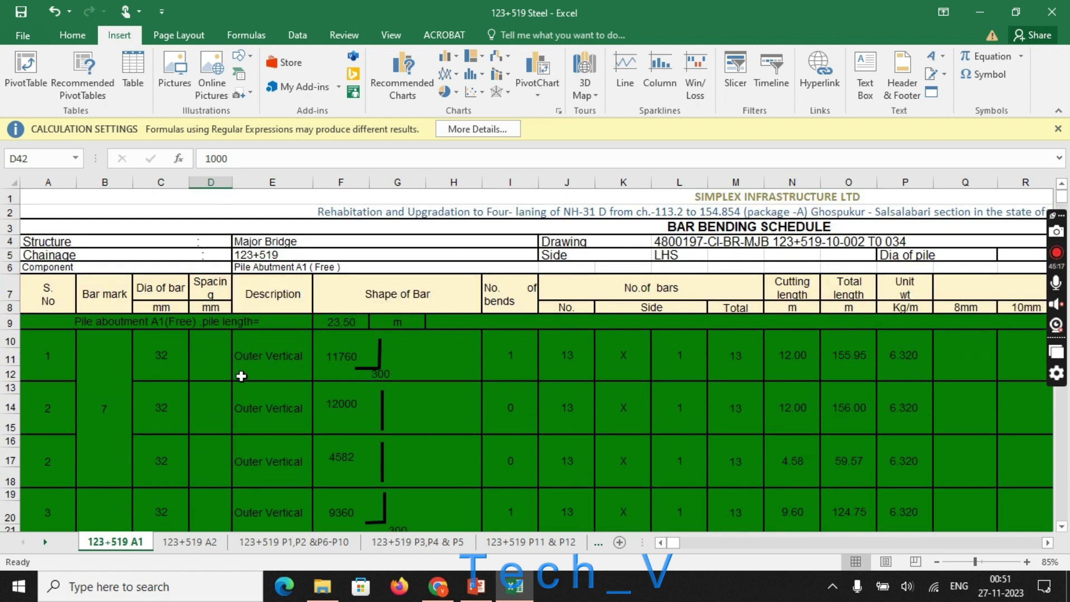
scroll(301, 375, "down", 12)
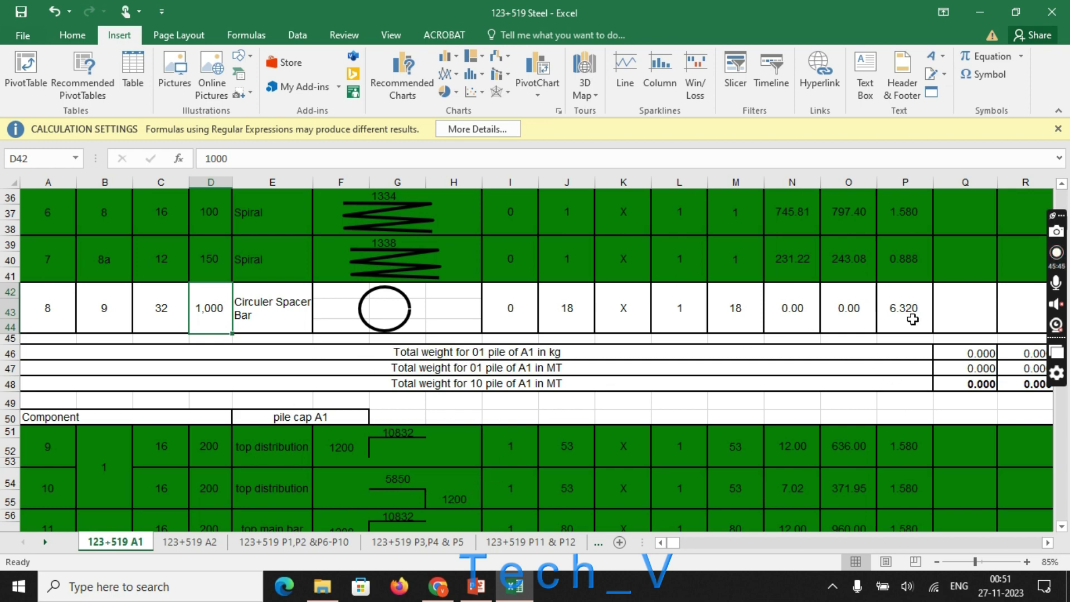
Check how M42 multiplies J42 by L42 for the total number of circular spacer bars, and inspect the unit weight formula in P42
left_click(723, 314)
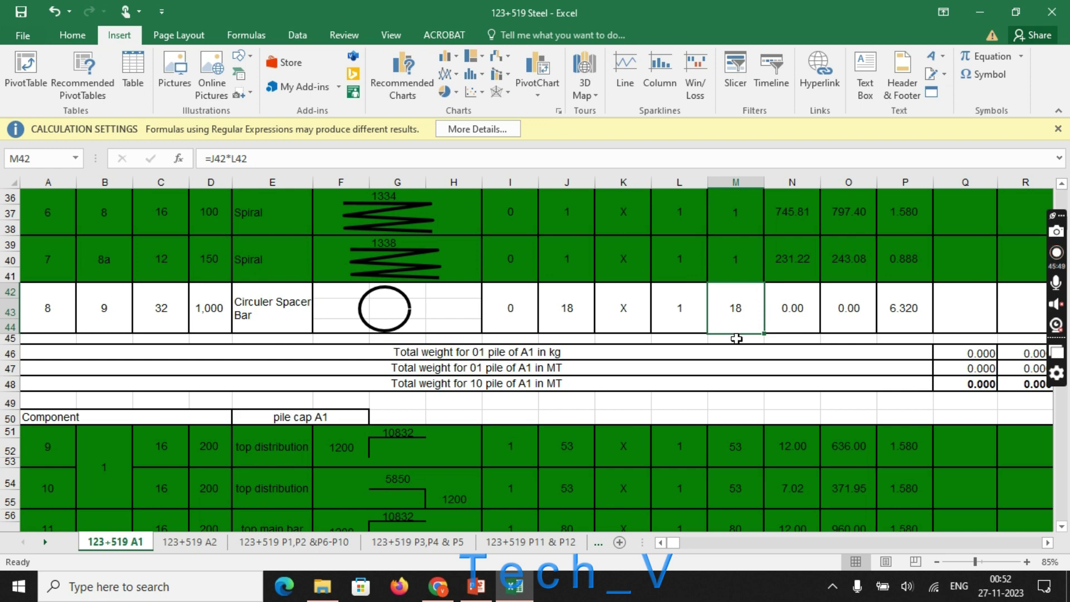
double_click(729, 307)
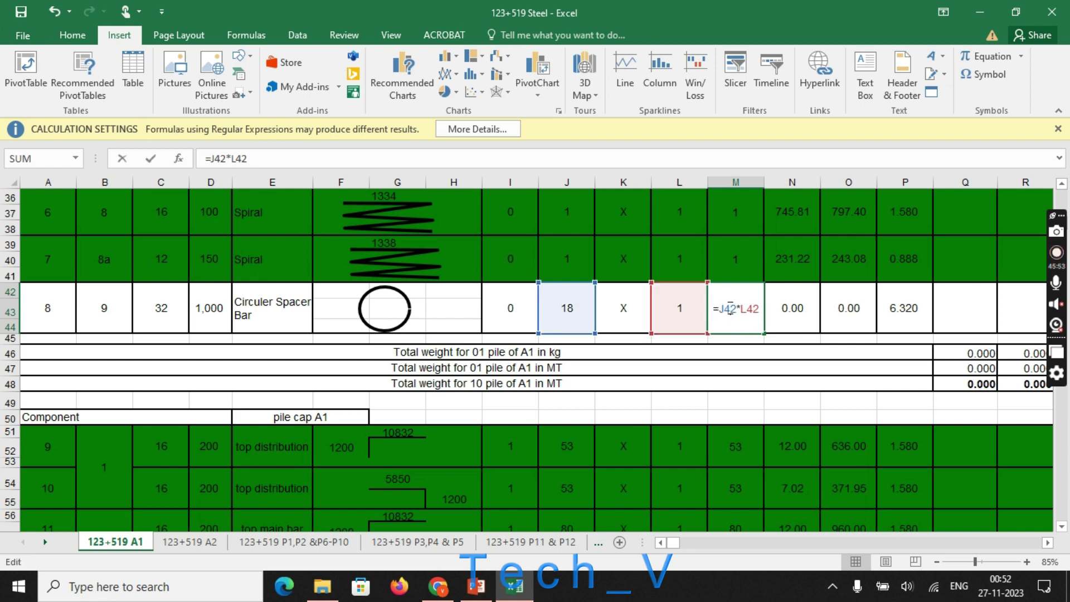
left_click(569, 307)
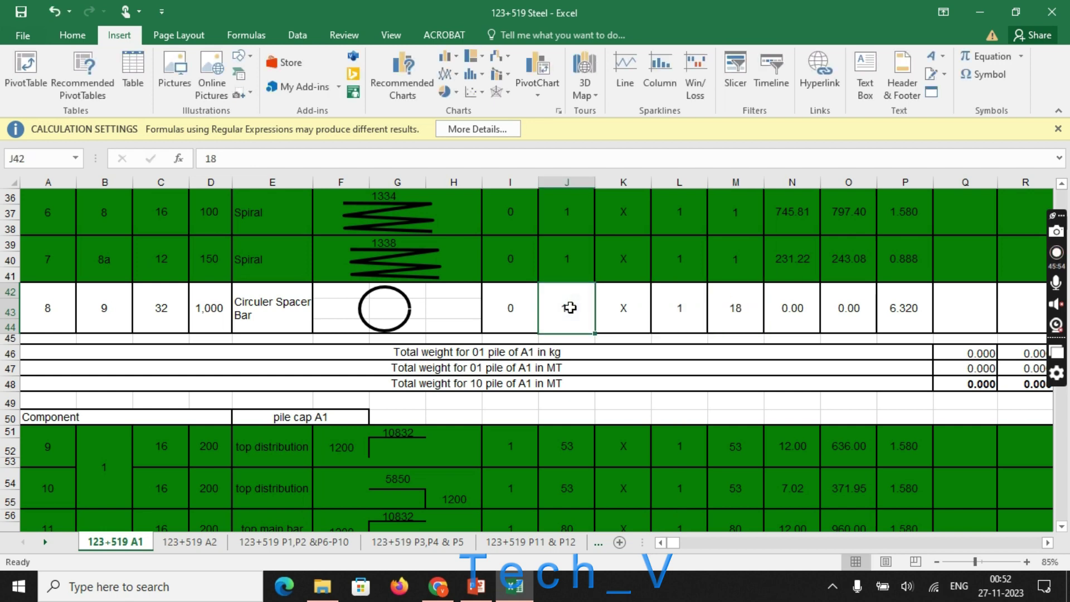
left_click(698, 321)
left_click(736, 312)
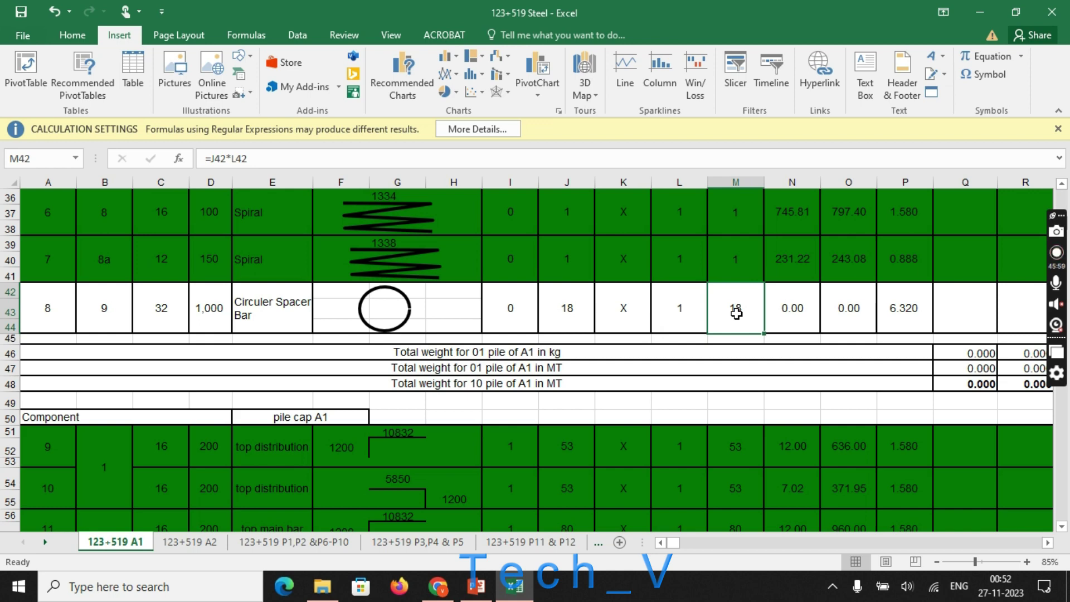
left_click(924, 306)
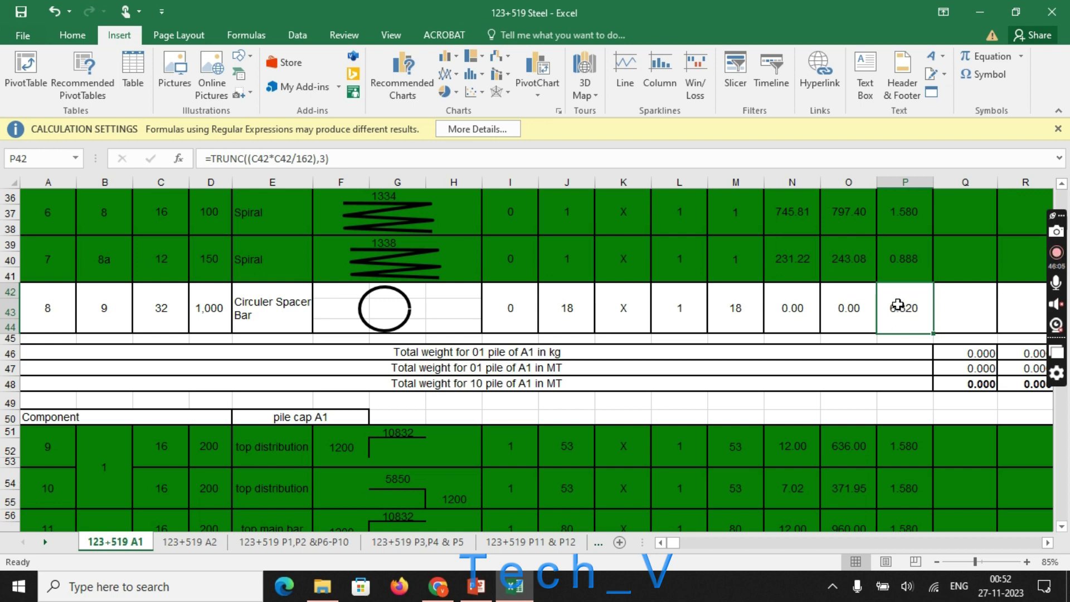
Inspect the cutting length formula of the circular spacer bar in N42
left_click(808, 301)
double_click(809, 301)
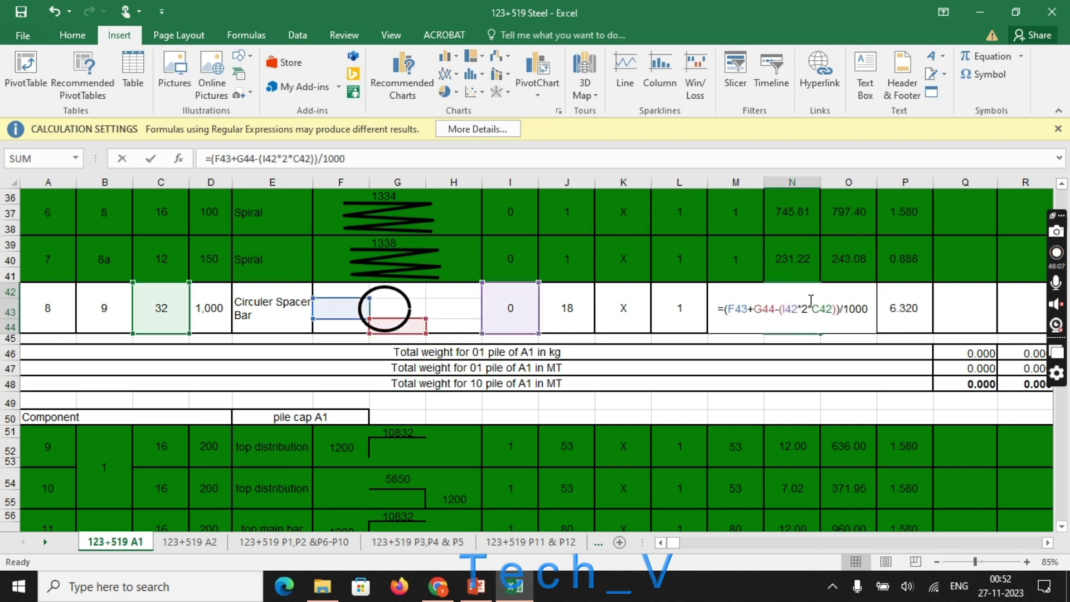
key("Escape")
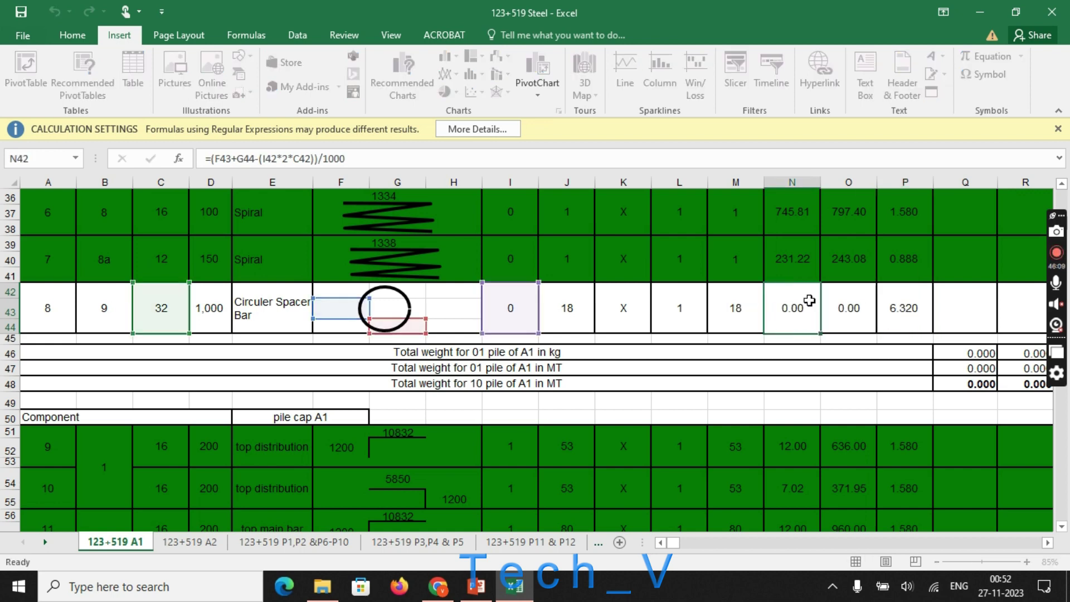
Check the circular spacer bar's entry in I42 against the number of bends heading and the bars listed above it
double_click(527, 303)
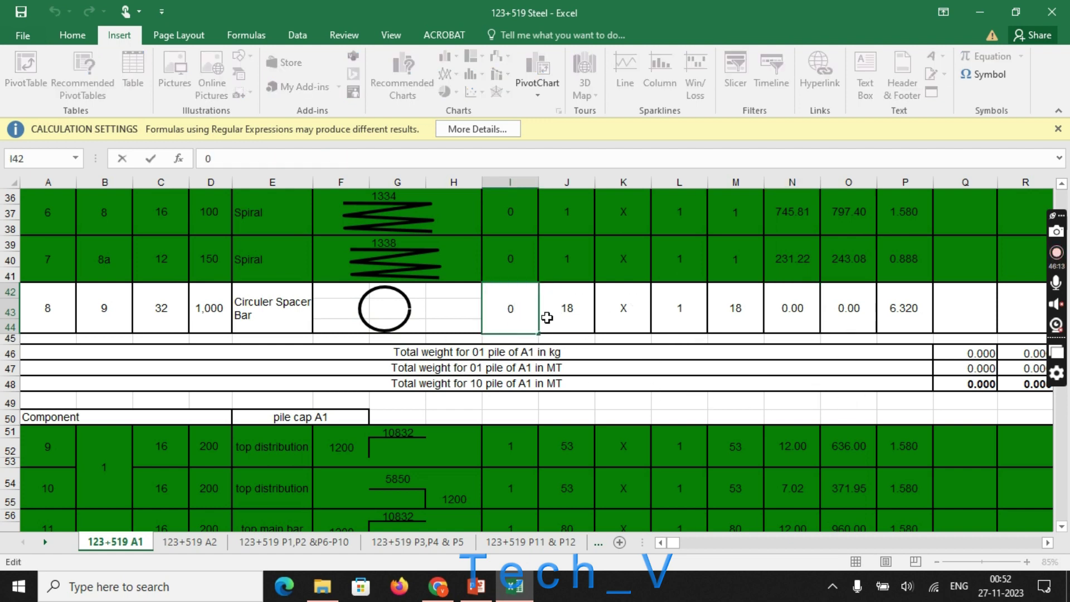
scroll(524, 317, "up", 12)
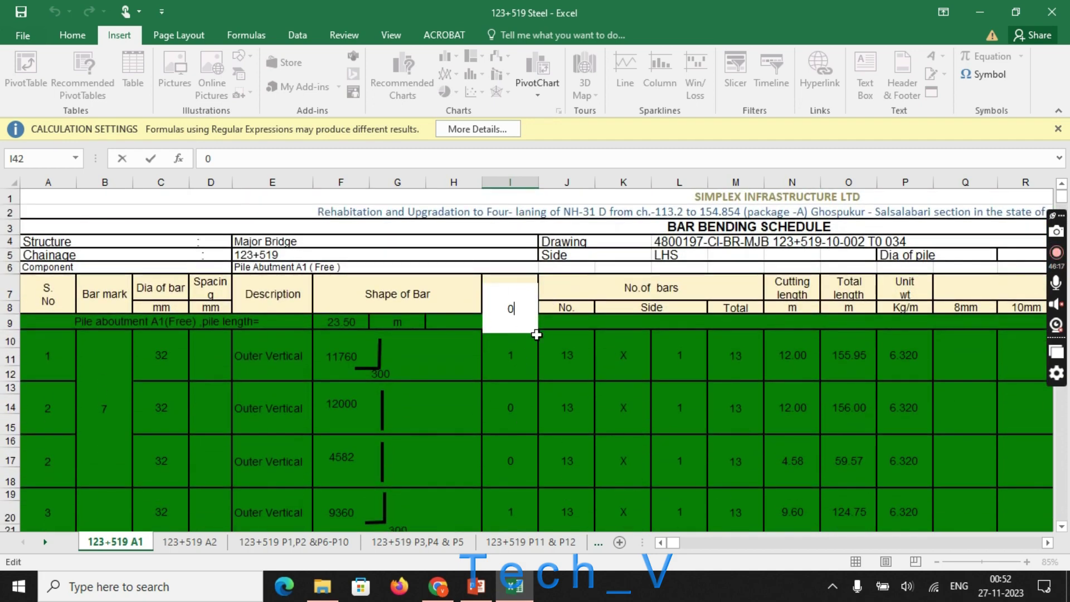
scroll(572, 330, "down", 3)
scroll(573, 329, "up", 3)
scroll(542, 329, "down", 12)
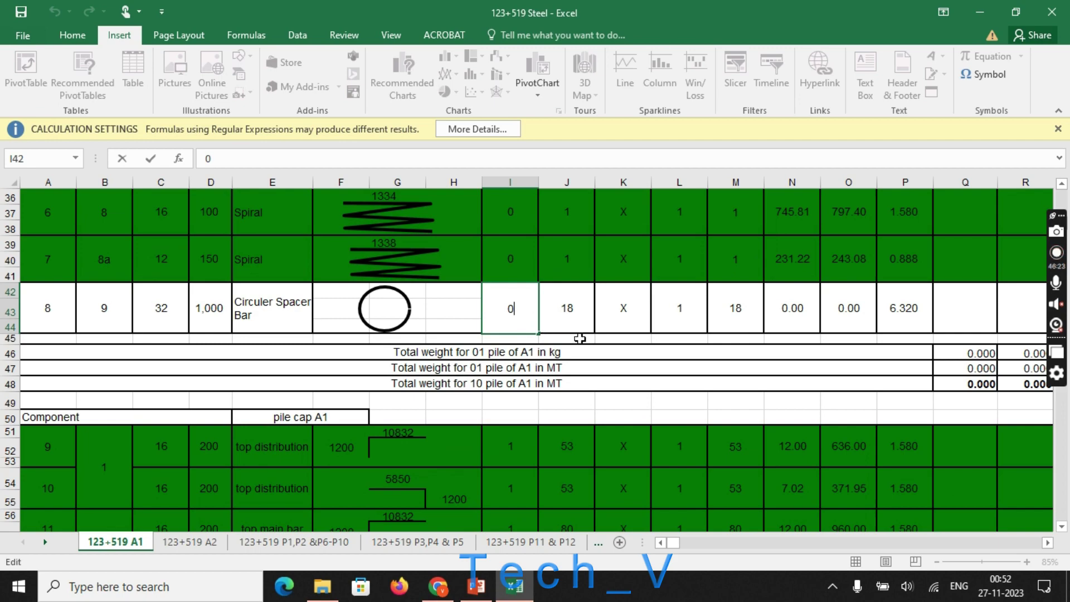
scroll(579, 338, "up", 12)
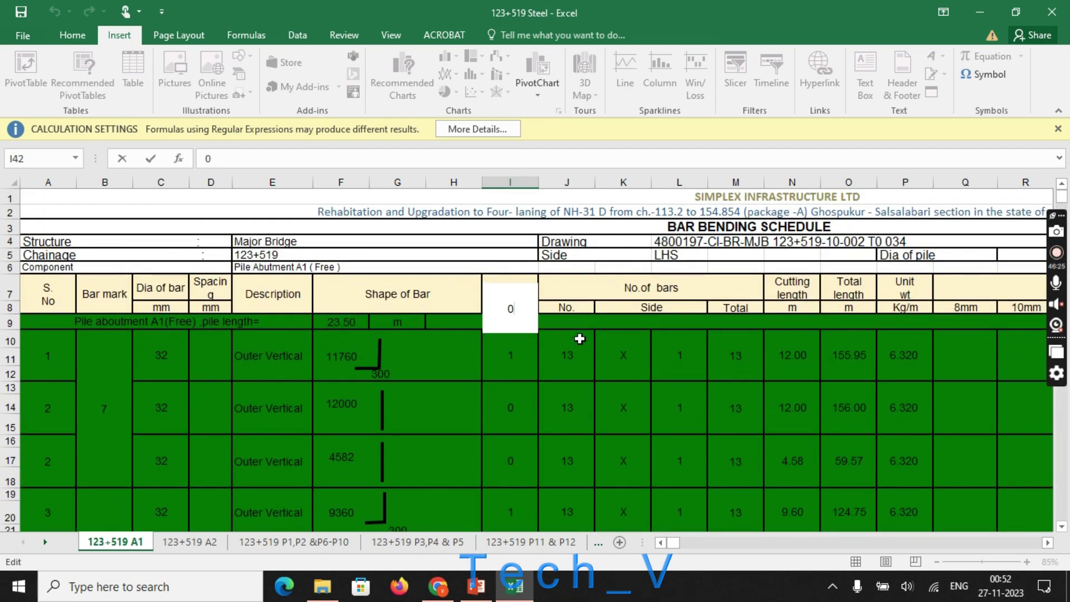
scroll(580, 338, "down", 3)
scroll(580, 338, "up", 3)
scroll(579, 339, "down", 2)
scroll(580, 338, "down", 11)
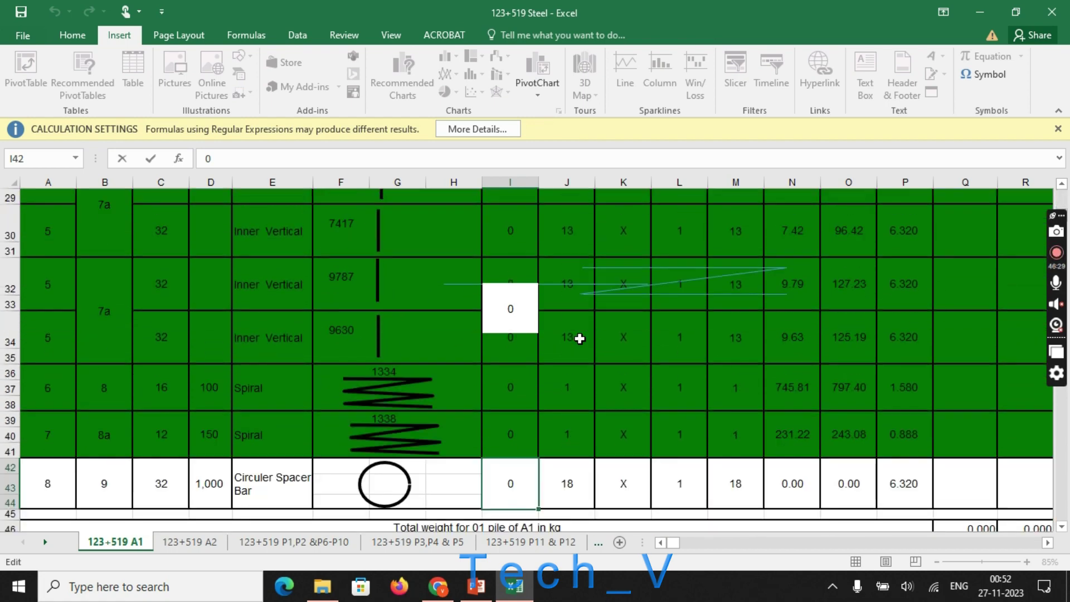
scroll(580, 338, "up", 2)
key("Escape")
Inspect the formula for the total number of circular spacer bars in M42
left_click(754, 309)
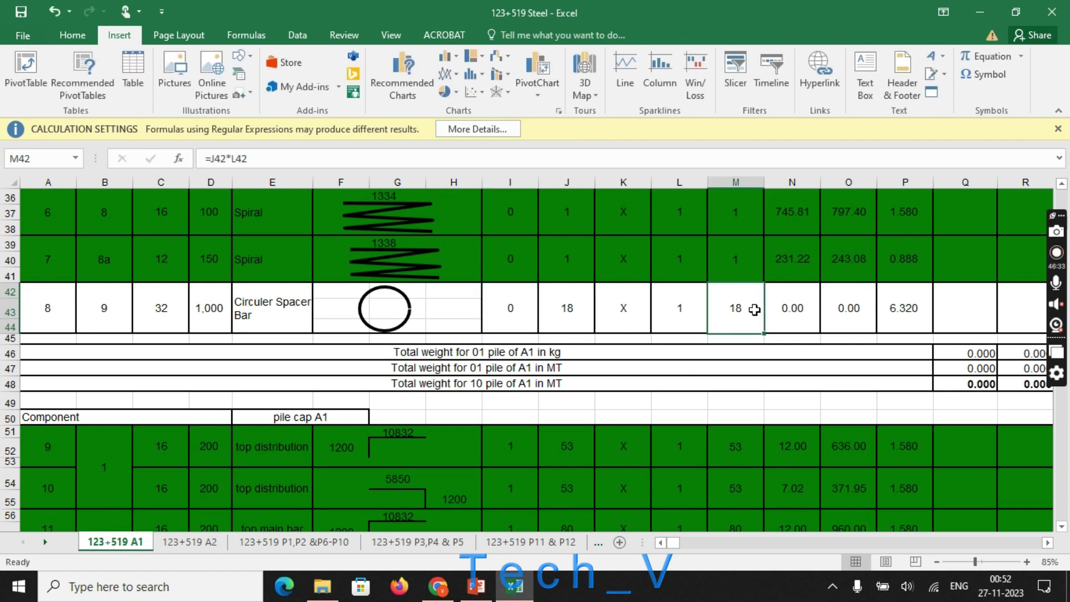
double_click(754, 309)
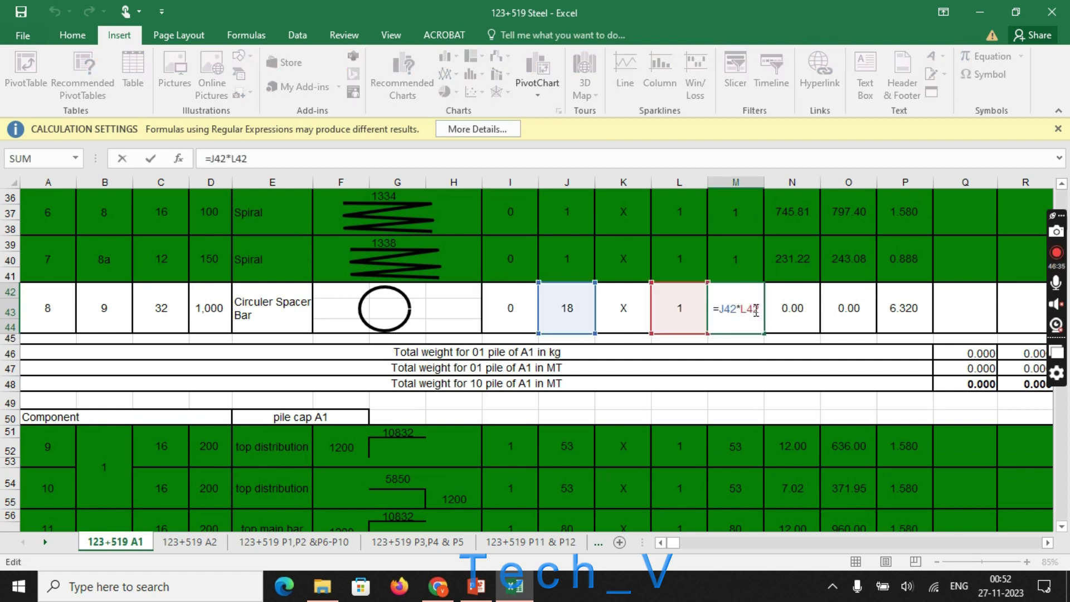
key("Escape")
Inspect how O42 multiplies N42 by M42 for the spacer bar's total length, and compare it with the schedule's column headings
left_click(900, 310)
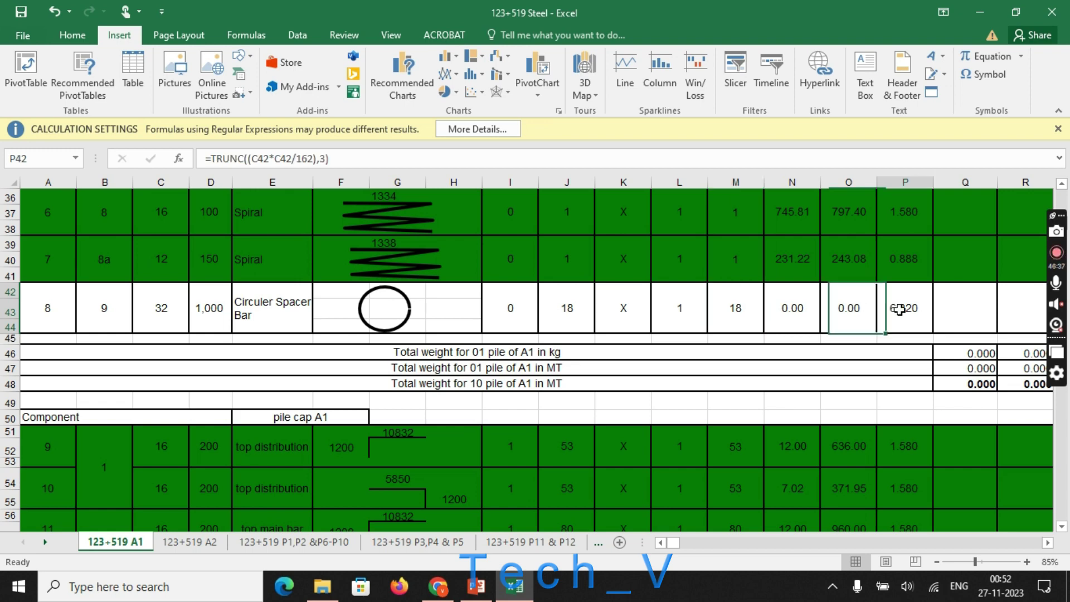
left_click(840, 309)
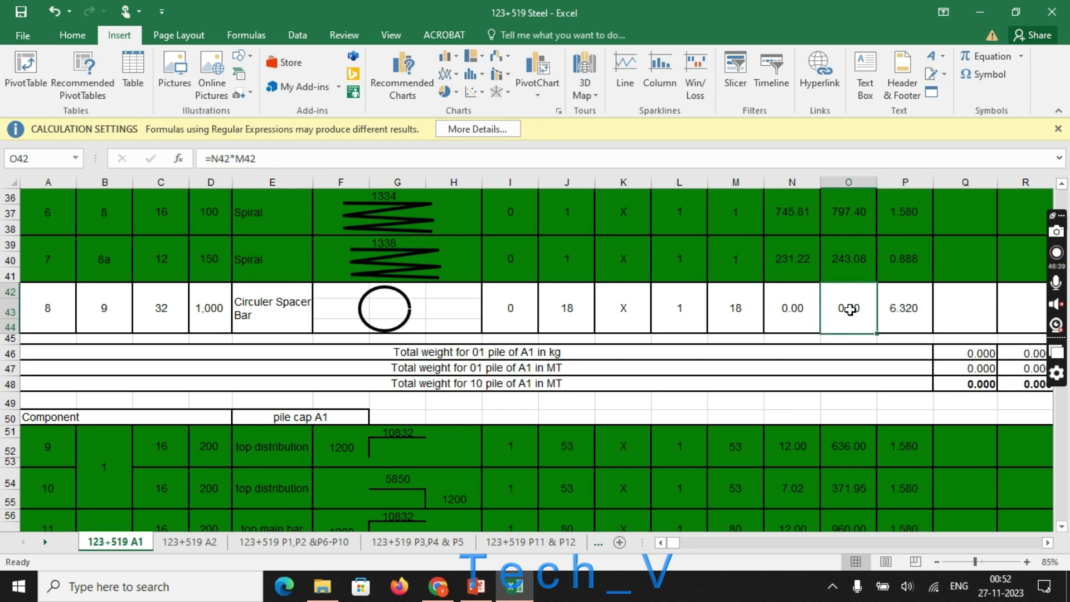
double_click(843, 310)
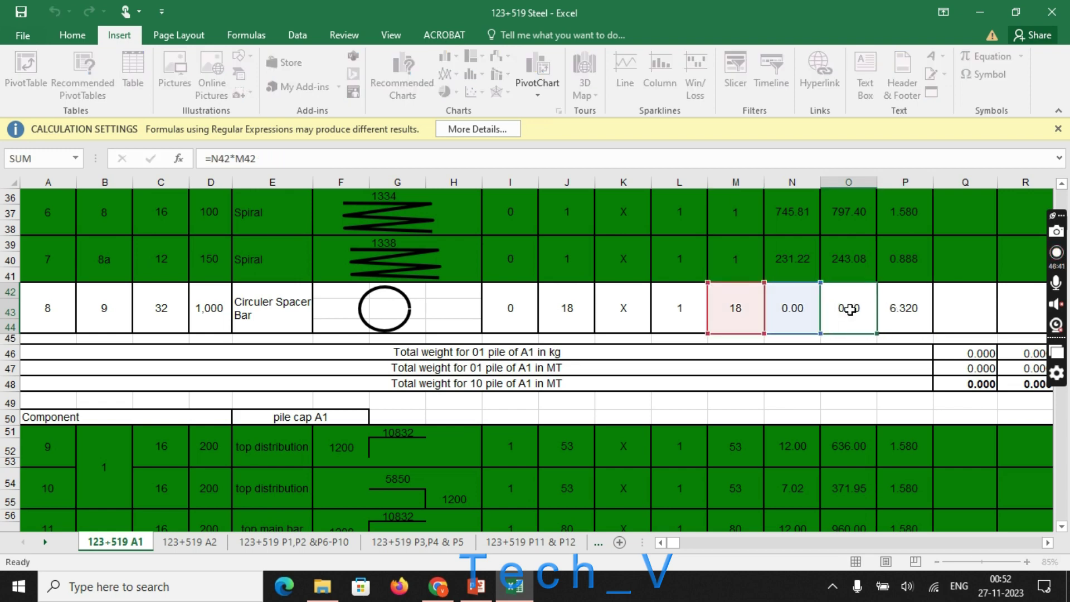
key("Escape")
scroll(781, 324, "up", 12)
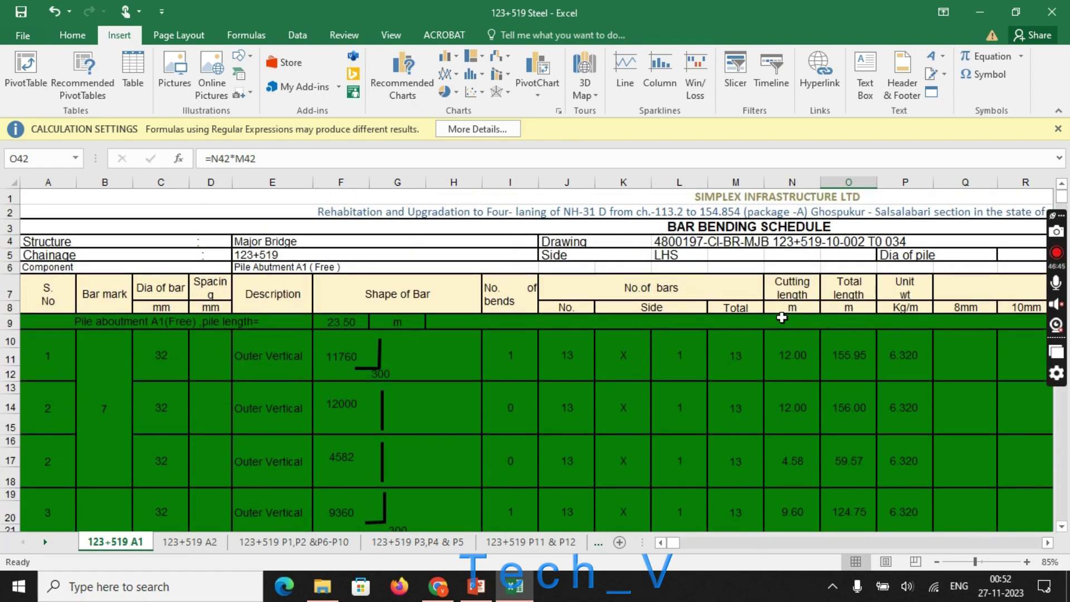
scroll(782, 323, "down", 14)
scroll(782, 317, "up", 2)
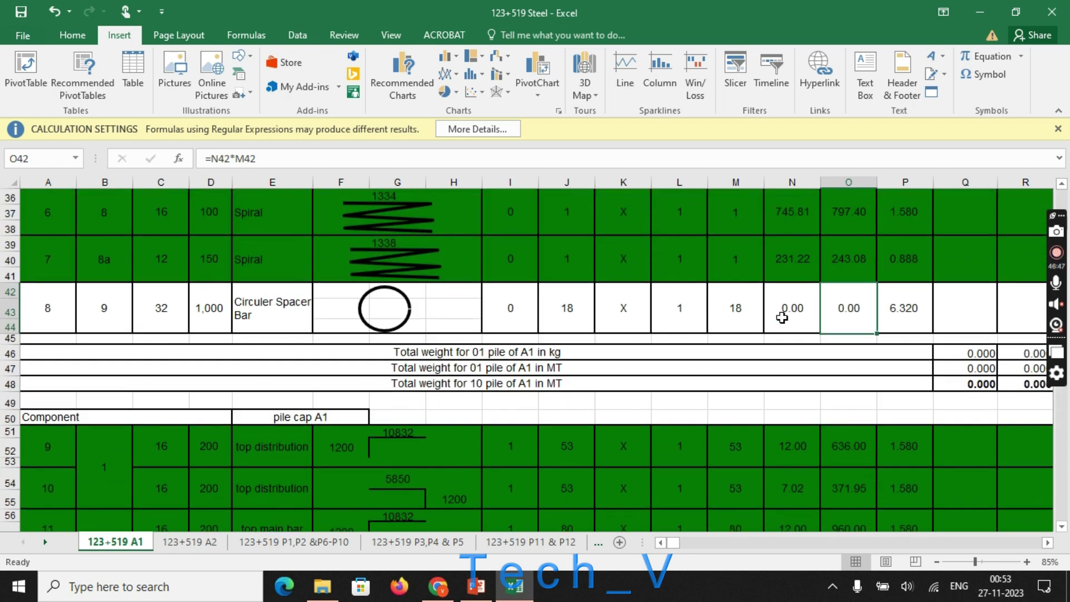
Trace which cells the circular spacer bar's cutting length formula in N42 refers to
left_click(783, 315)
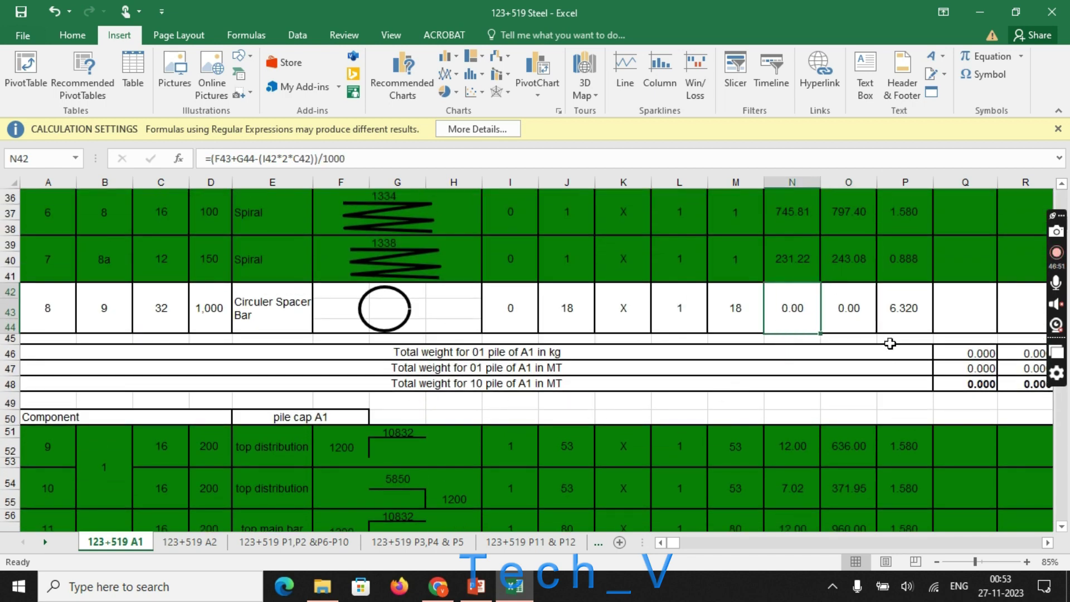
double_click(808, 303)
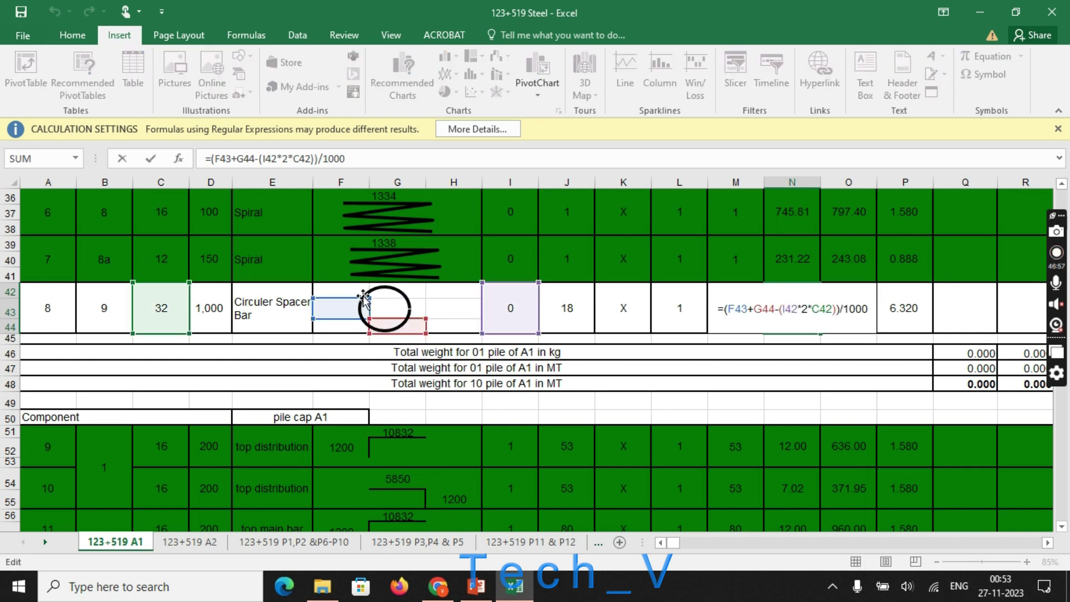
key("Escape")
Enter 2000 in F43 as the circular spacer bar's shape length
left_click(334, 311)
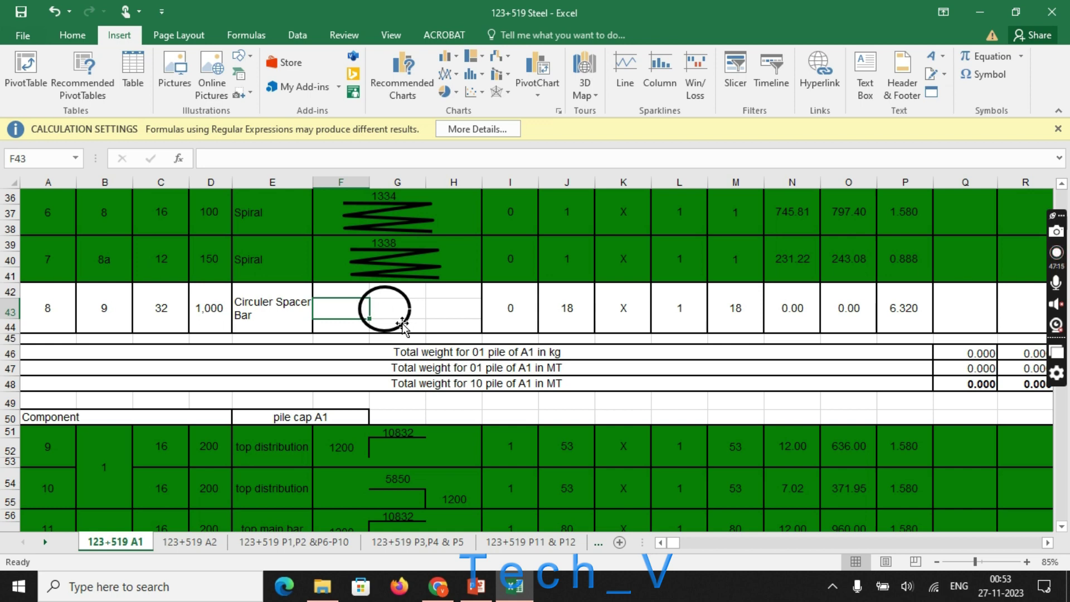
type("2")
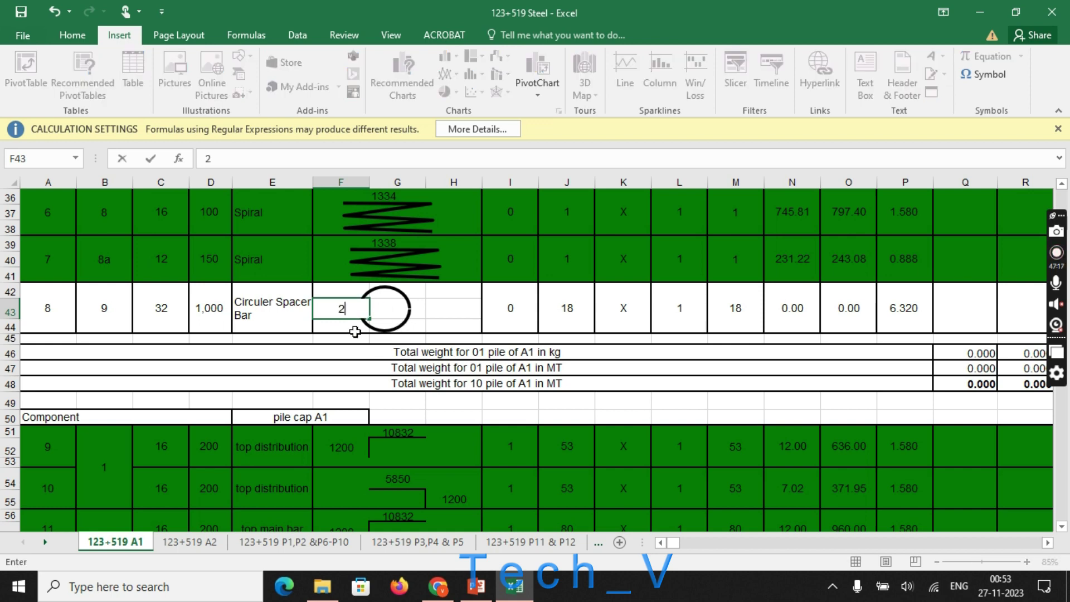
type("000")
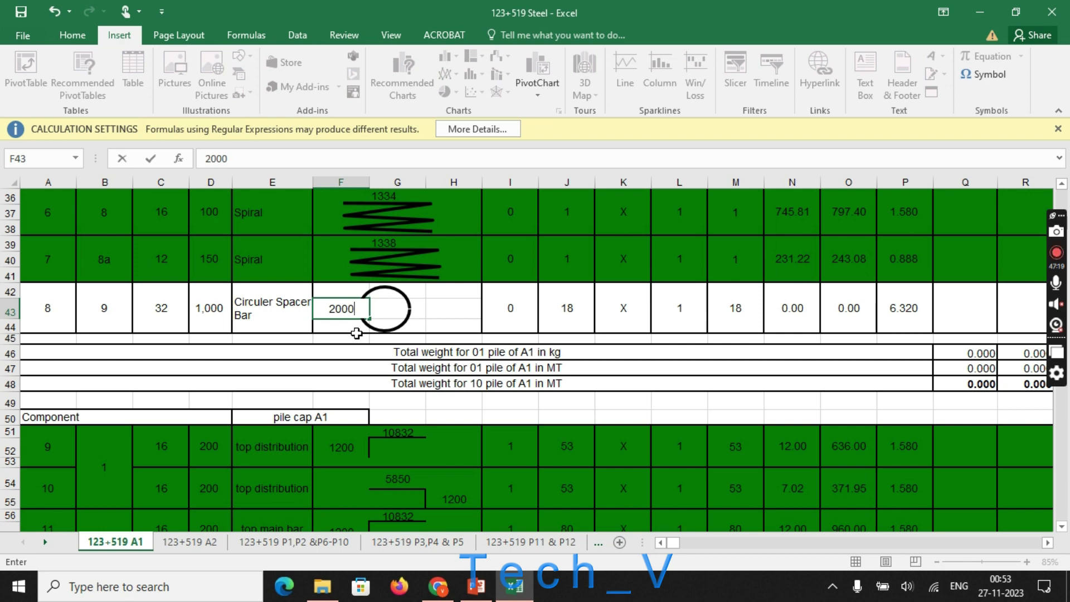
key("ctrl+Return")
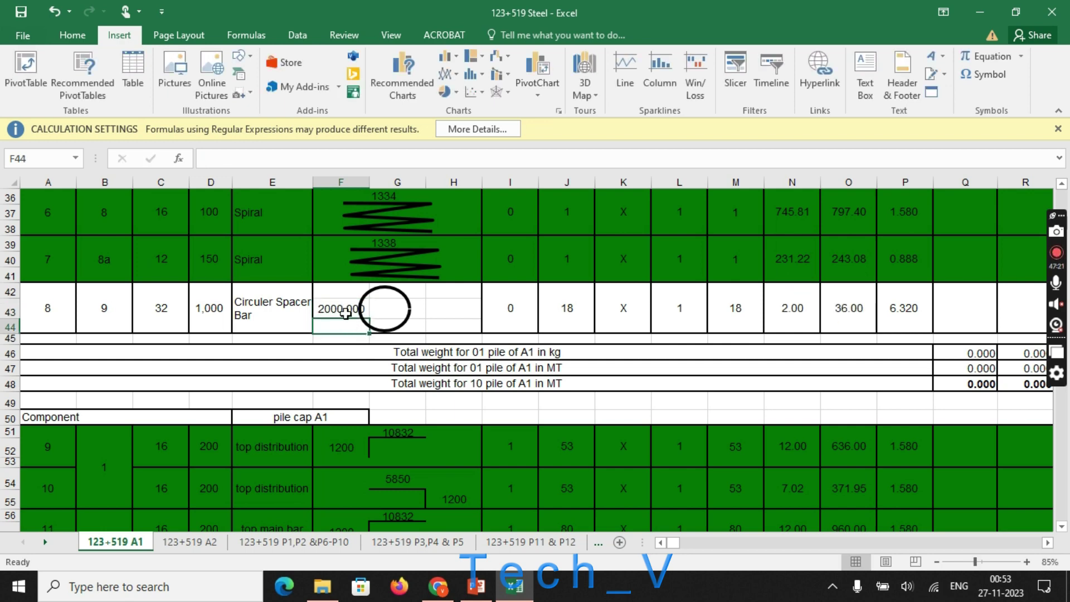
Check the circular spacer bar's cutting length, total length and unit weight in N42, O42 and P42
left_click(794, 308)
left_click(866, 310)
left_click(909, 310)
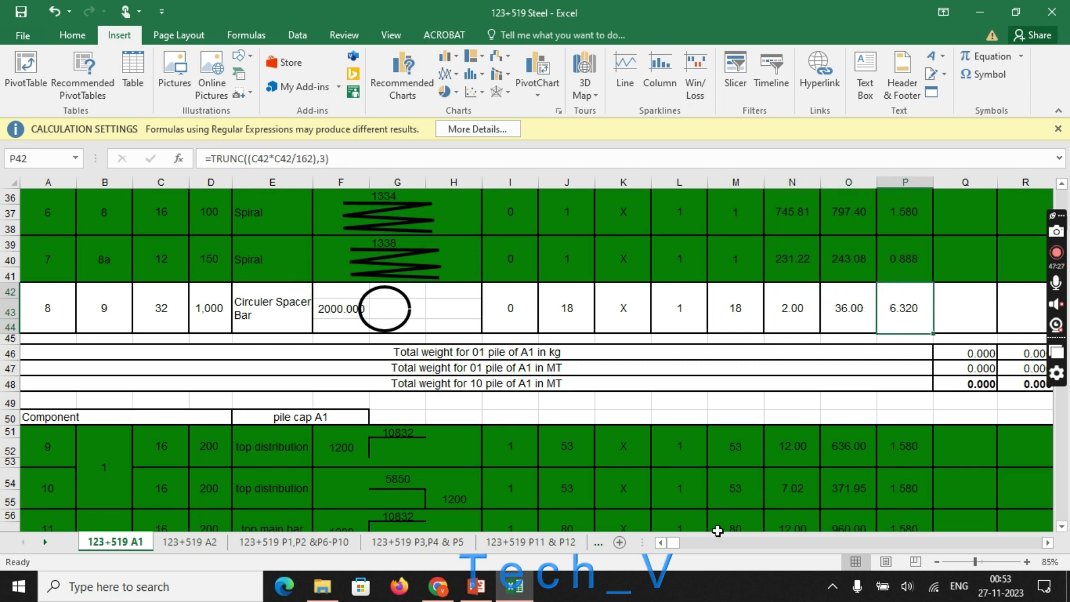
Review the circular spacer bar's weight columns and its remark in Y42
left_click(1047, 543)
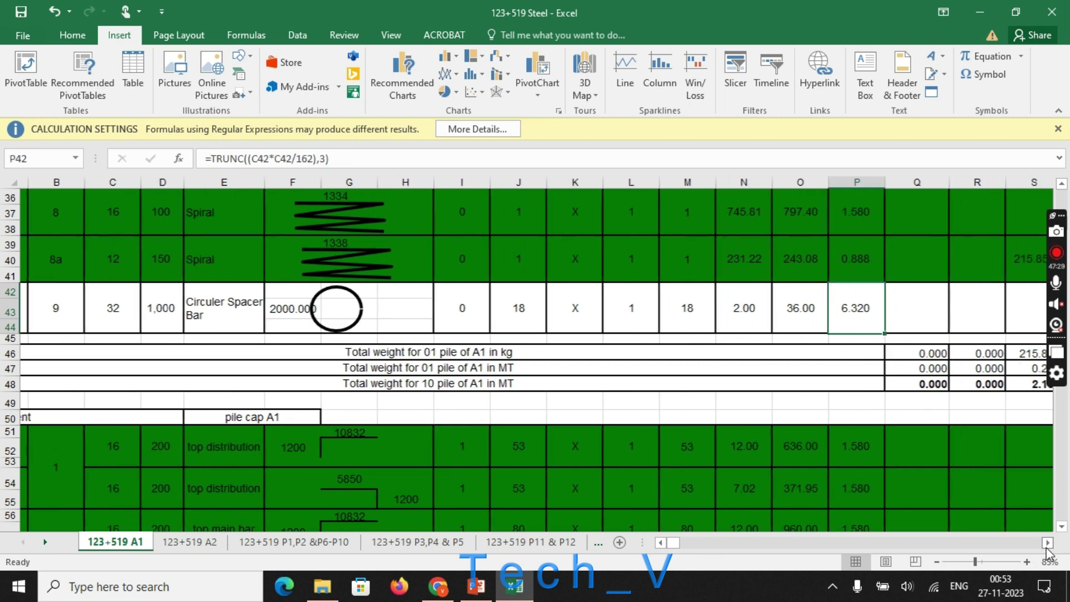
left_click_drag(1046, 543, 1046, 543)
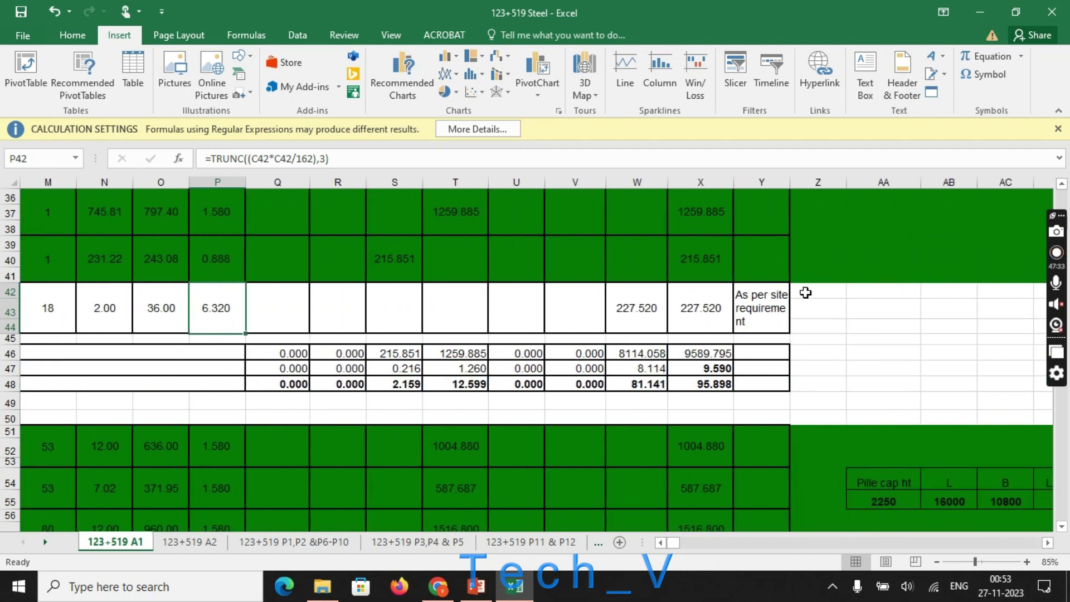
left_click(769, 306)
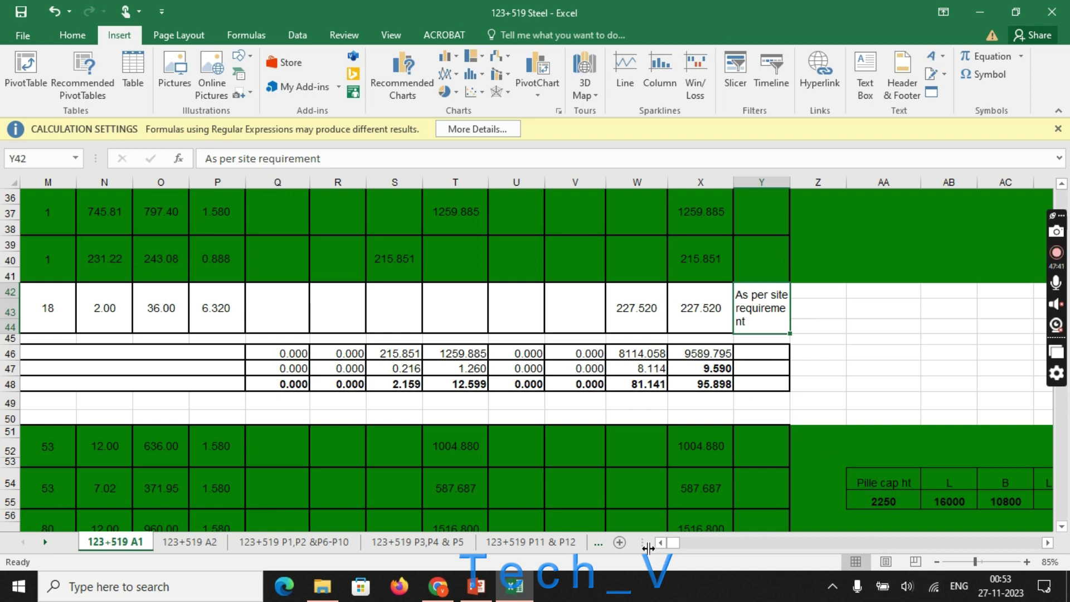
left_click_drag(669, 543, 660, 543)
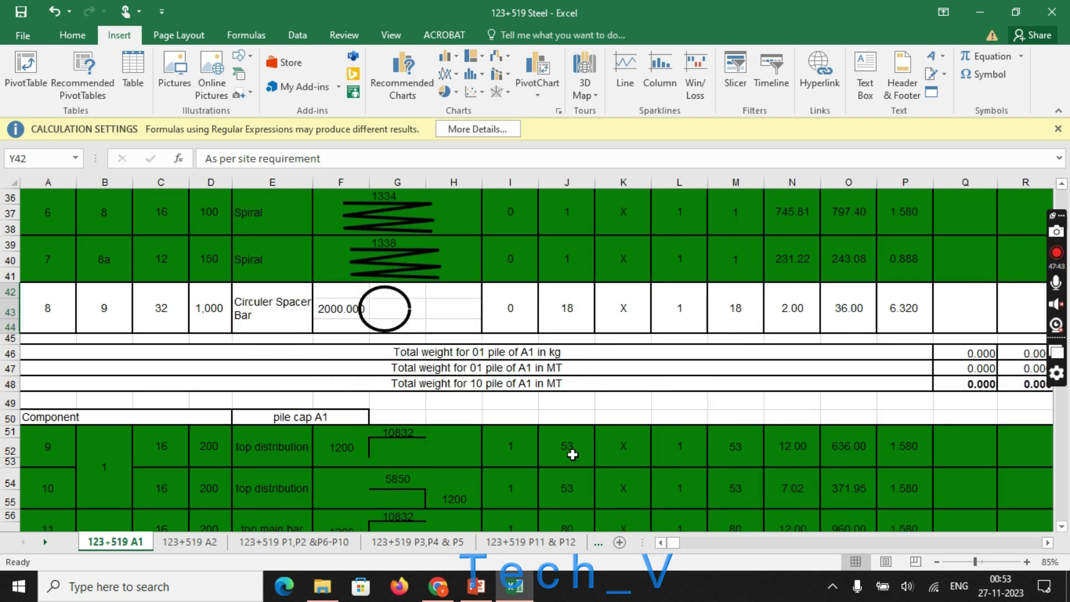
Review the circular spacer bar's shape length in F43 and the cells around its row
left_click(342, 306)
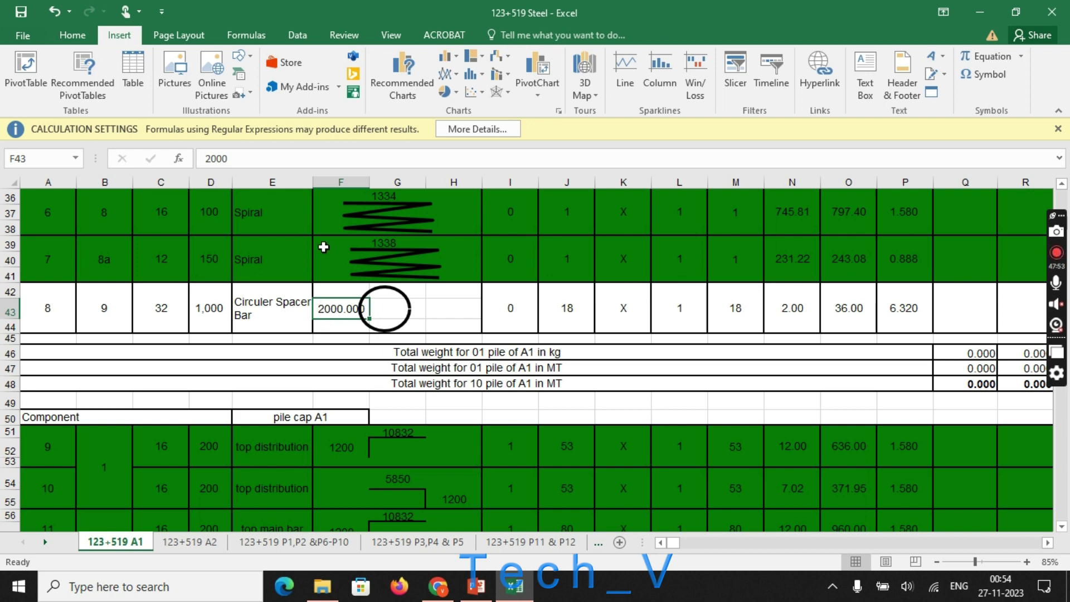
left_click(601, 340)
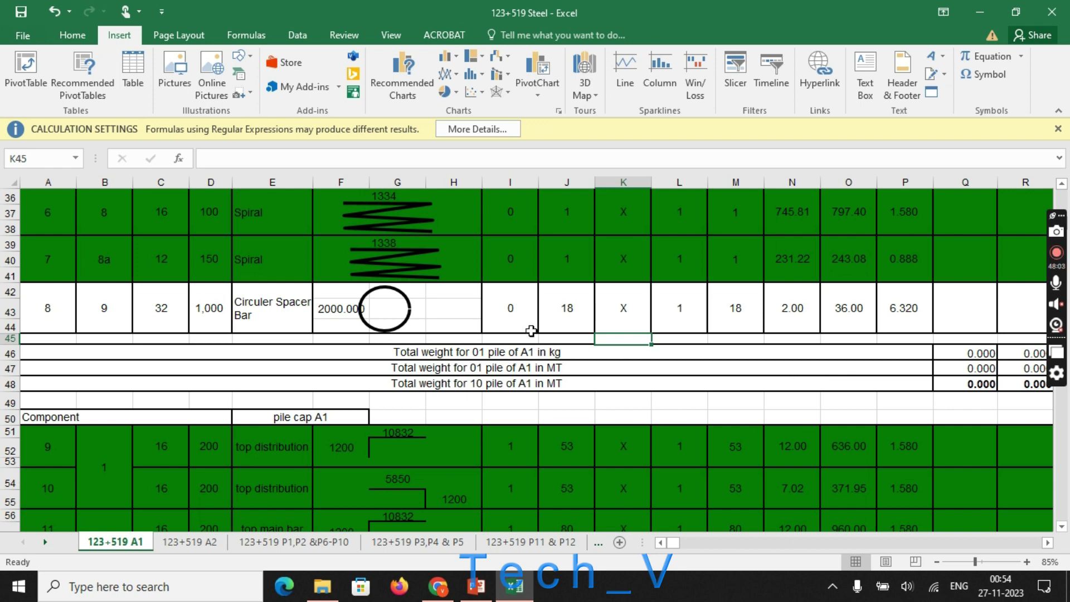
left_click(343, 299)
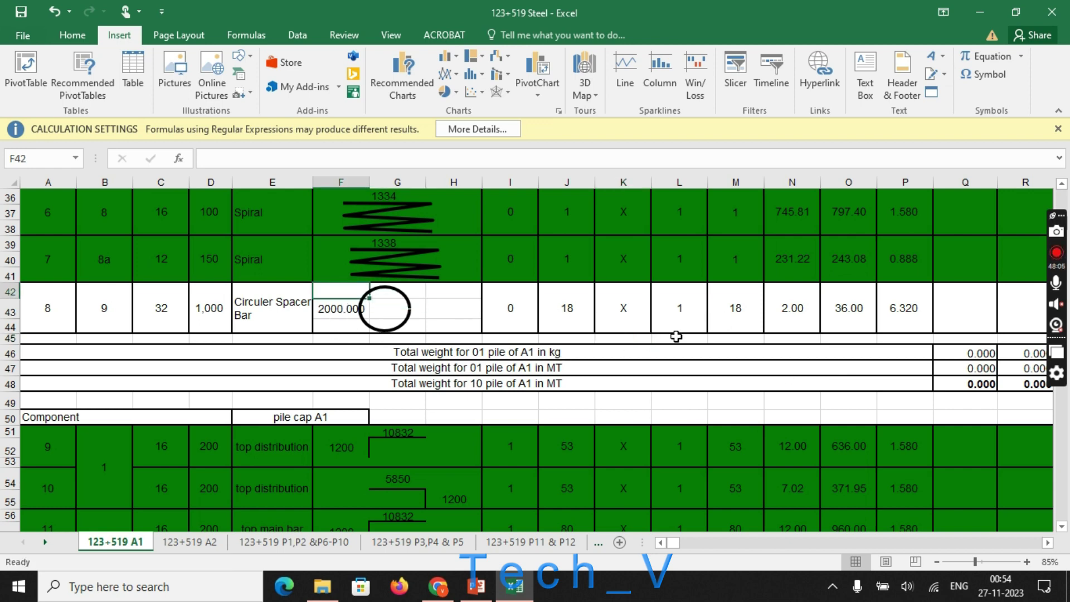
left_click(635, 417)
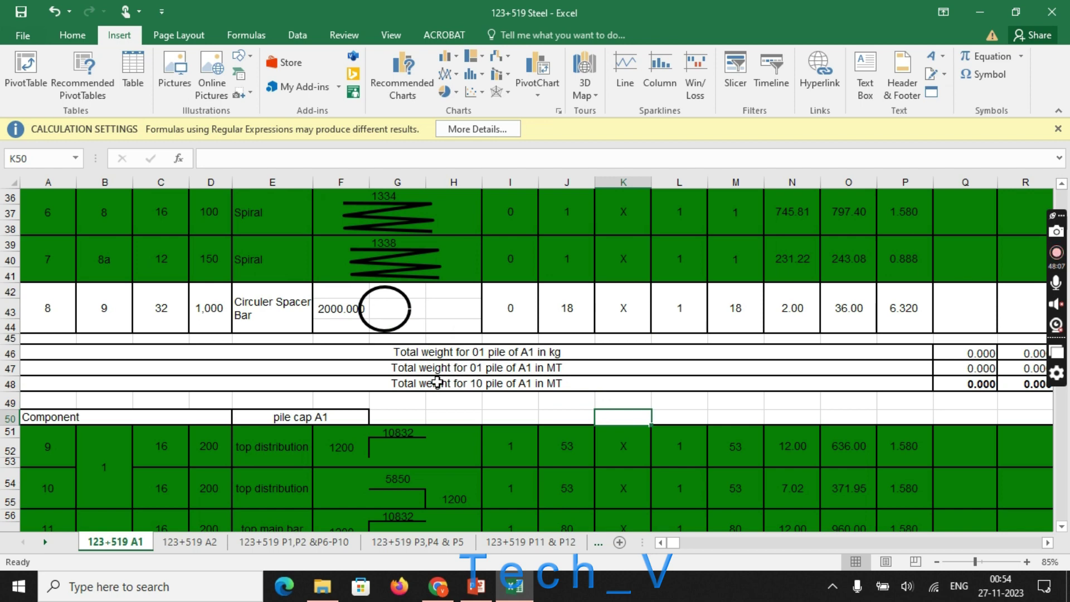
Check the total weight in kg for one pile of A1 across row 46, including T46, W46 and X46
left_click(484, 353)
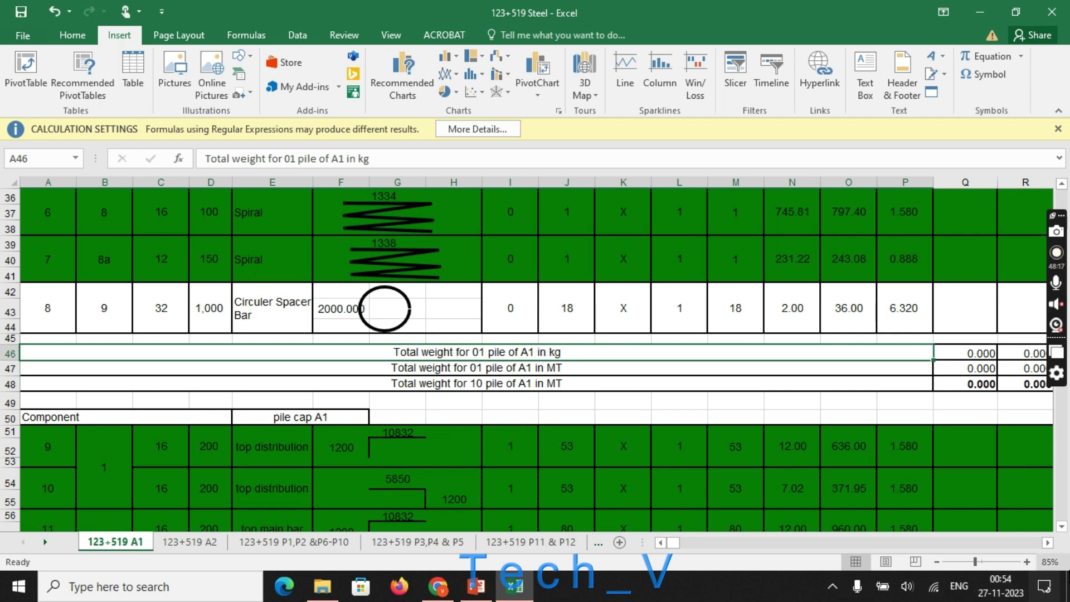
left_click(1046, 543)
left_click_drag(1047, 544, 1046, 545)
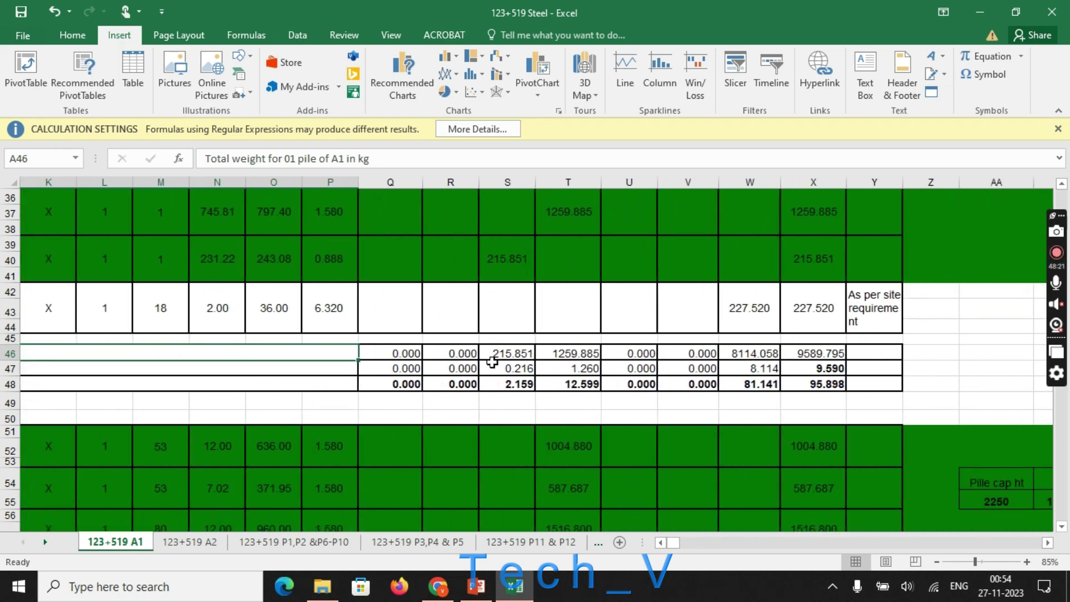
left_click(551, 355)
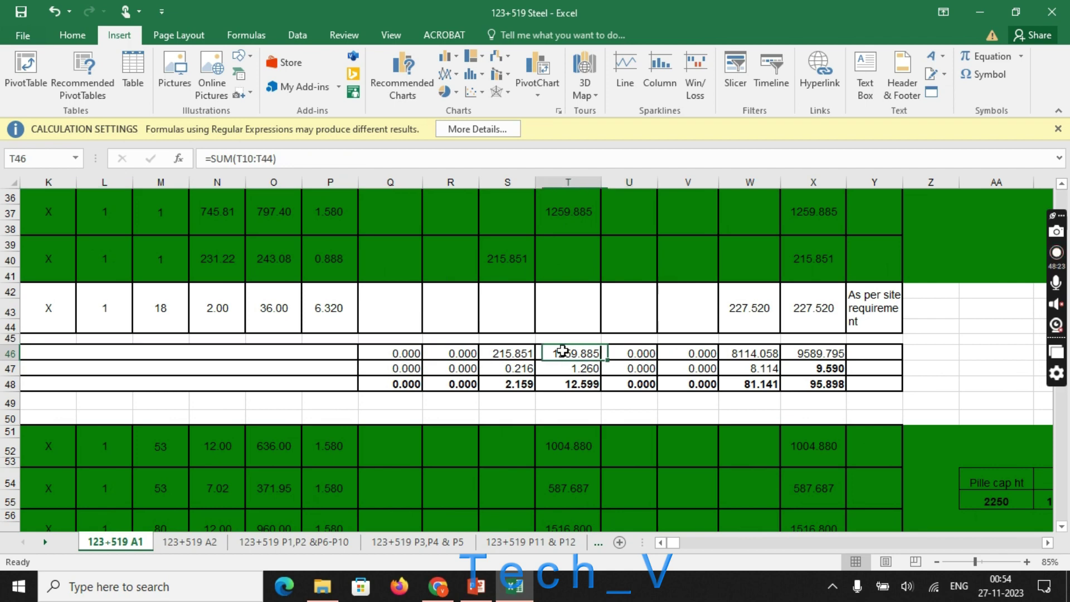
left_click(749, 353)
left_click(816, 350)
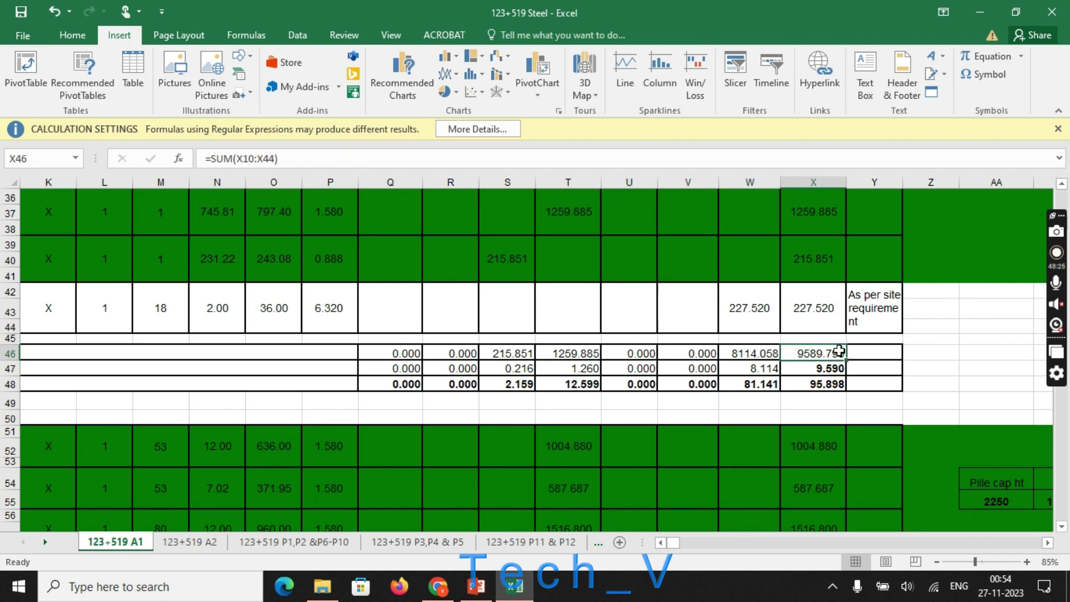
Trace the X10:X44 range summed in X46 through the pile's bar weights
double_click(833, 351)
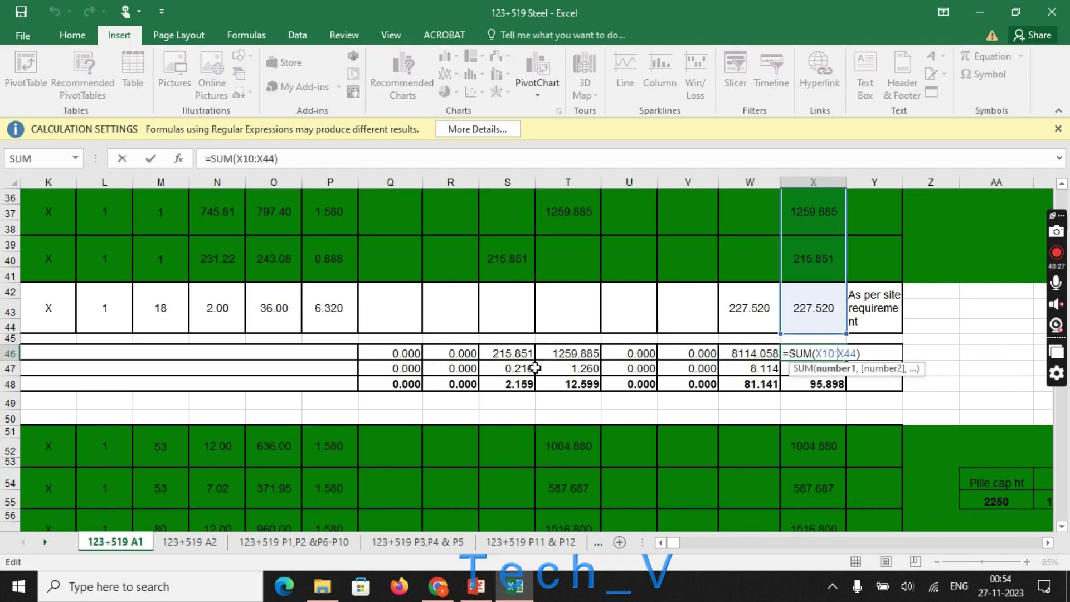
scroll(838, 350, "up", 9)
scroll(840, 350, "up", 3)
scroll(819, 395, "down", 16)
scroll(819, 397, "up", 5)
key("ctrl+Return")
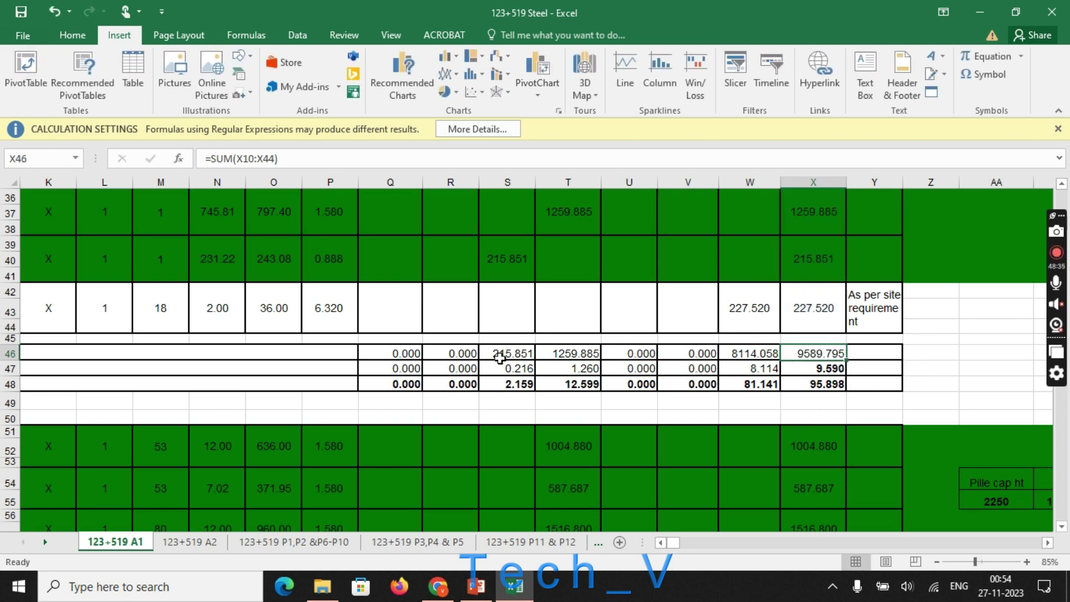
Review the row labels for the A1 pile totals in A46 and A48, covering one pile and ten piles
left_click(660, 543)
left_click(661, 544)
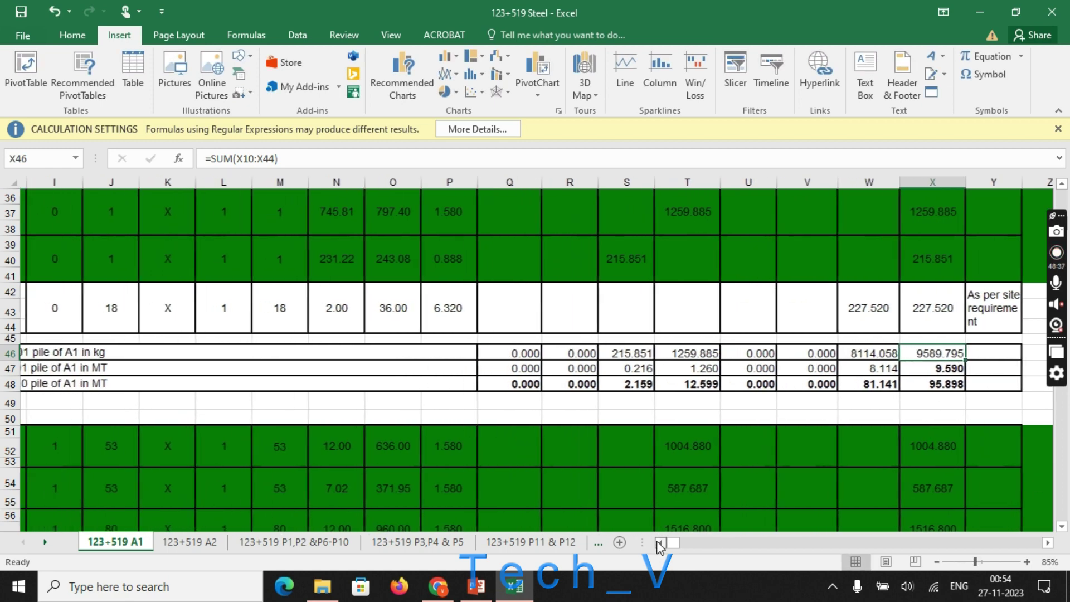
left_click(660, 543)
left_click(660, 543)
left_click(660, 543)
left_click(225, 352)
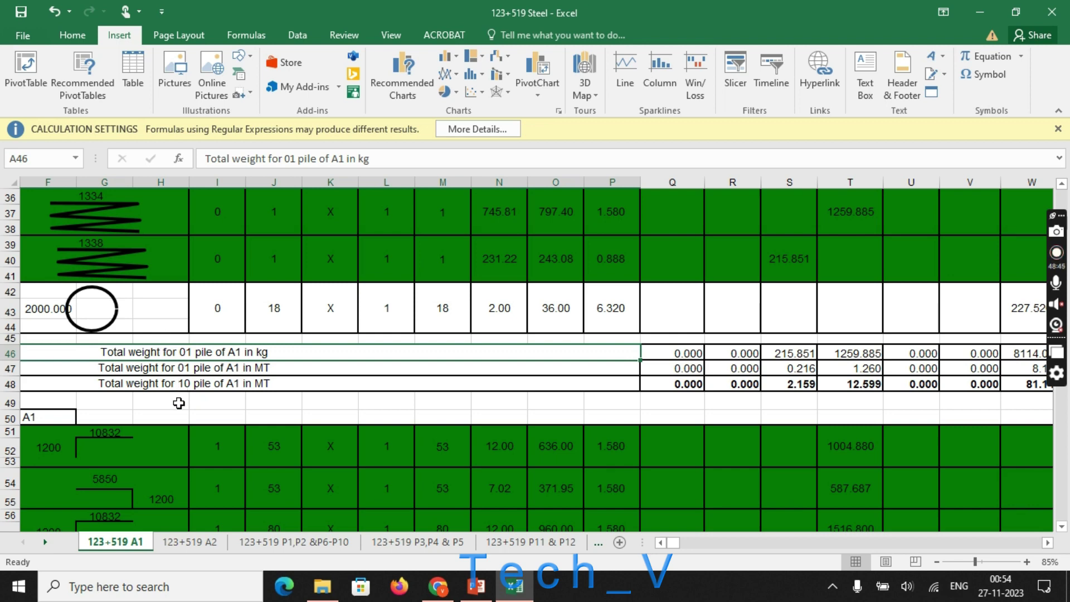
left_click(245, 383)
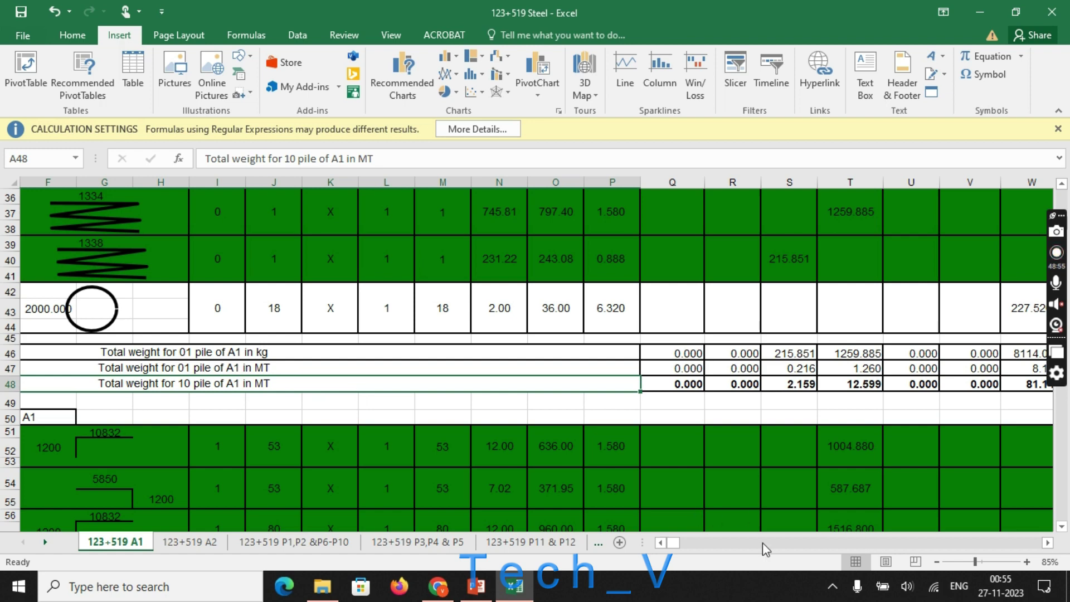
Inspect the formula in X47 that converts the one-pile total in X46 from kg to MT
scroll(1047, 543, "right", 6)
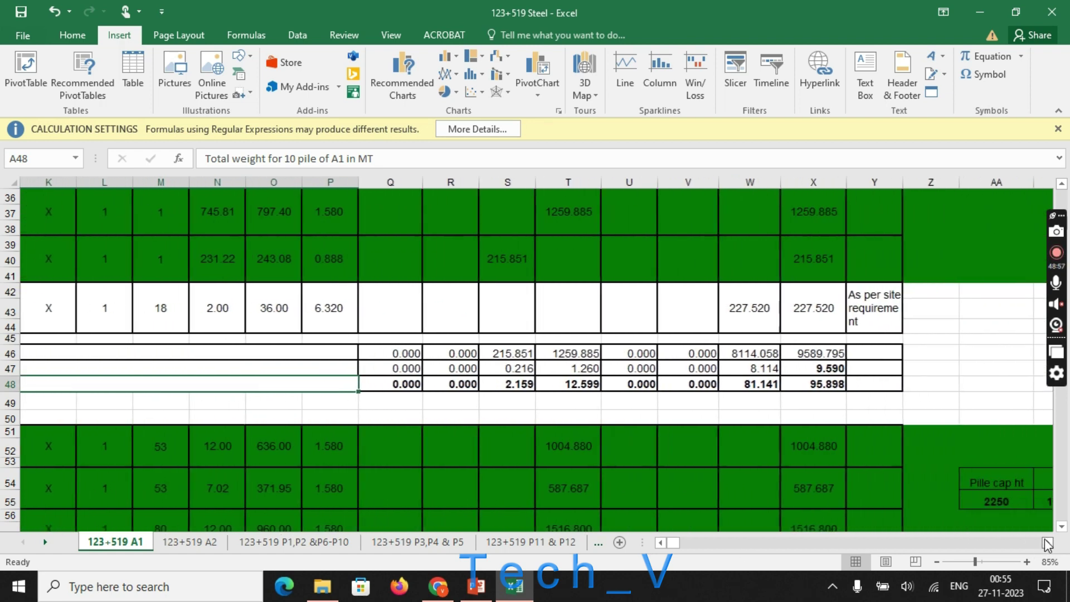
left_click(735, 366)
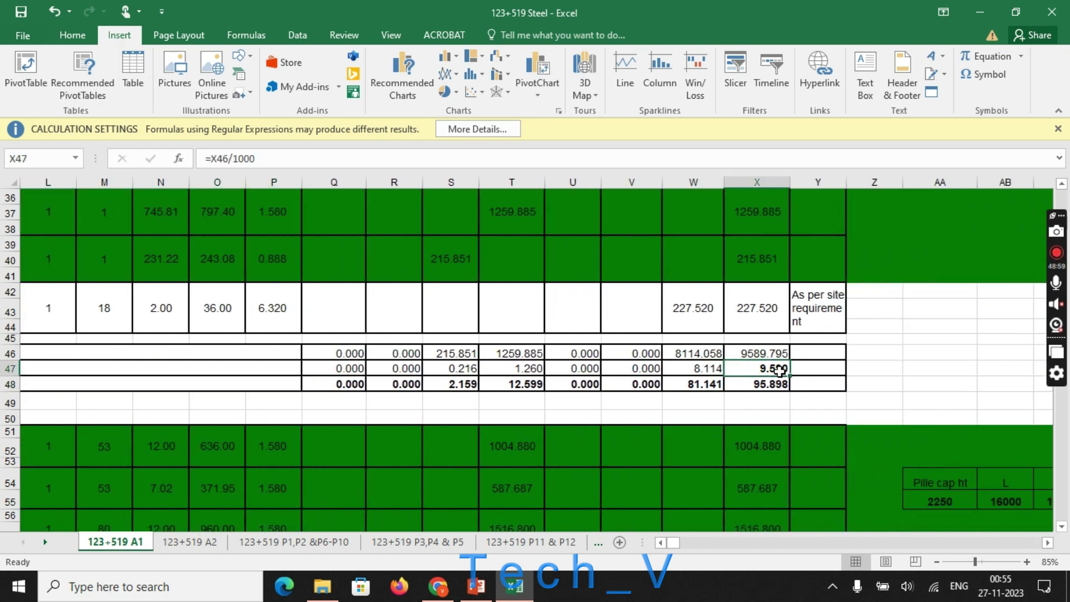
left_click(762, 355)
left_click(774, 371)
double_click(774, 371)
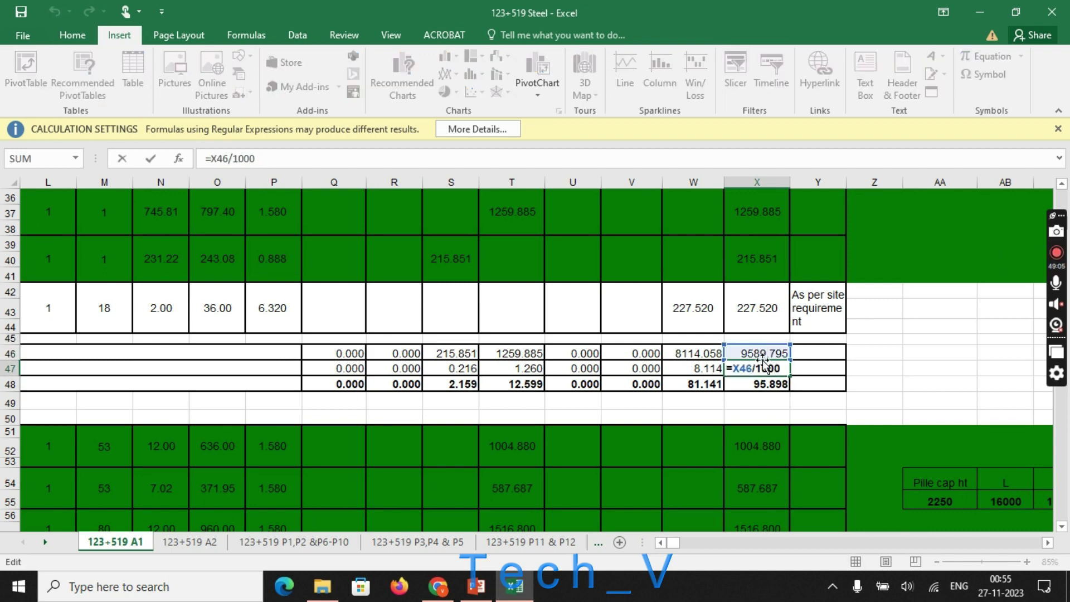
key("Escape")
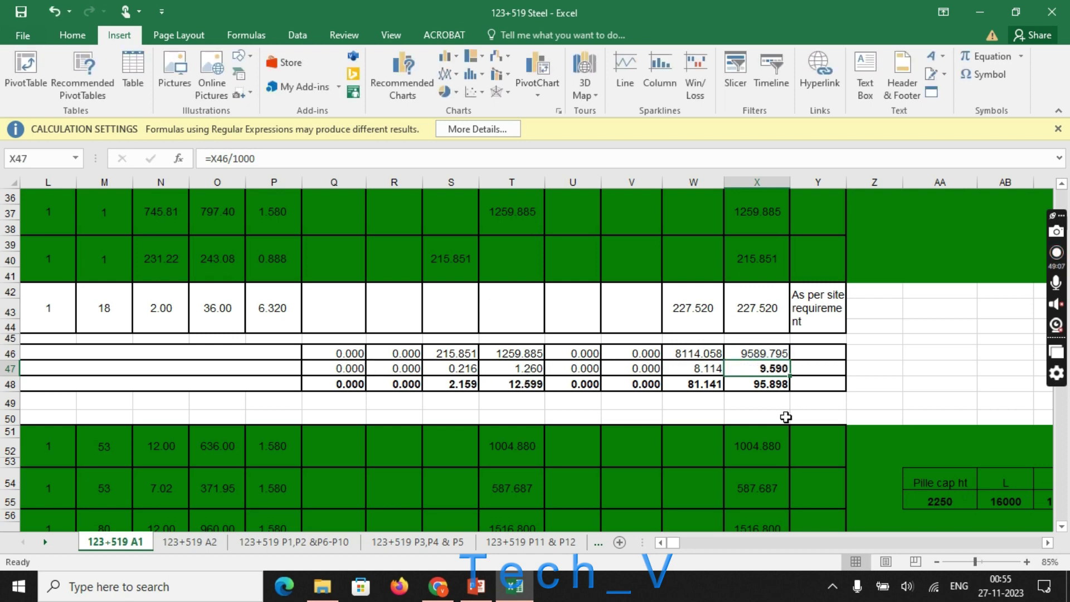
Check the formula in X48 that multiplies the one-pile weight in X47 for all ten piles
left_click(776, 413)
left_click(754, 387)
left_click(740, 370)
left_click(751, 386)
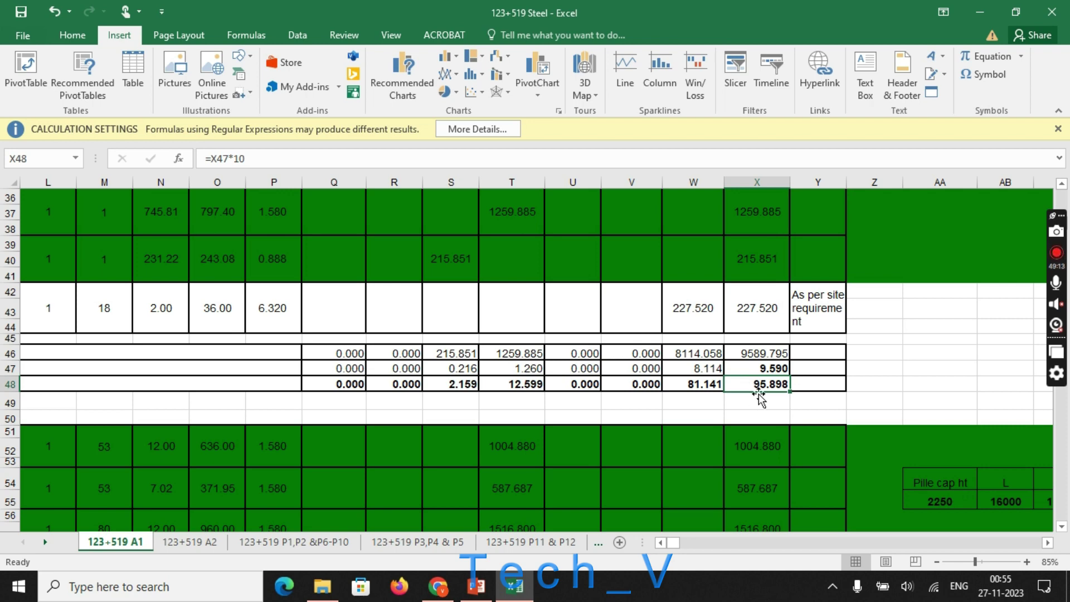
left_click(955, 415)
left_click(753, 383)
Look through the pile cap A1 bar schedule and select its component heading in E50
left_click_drag(673, 546, 667, 543)
scroll(386, 320, "down", 12)
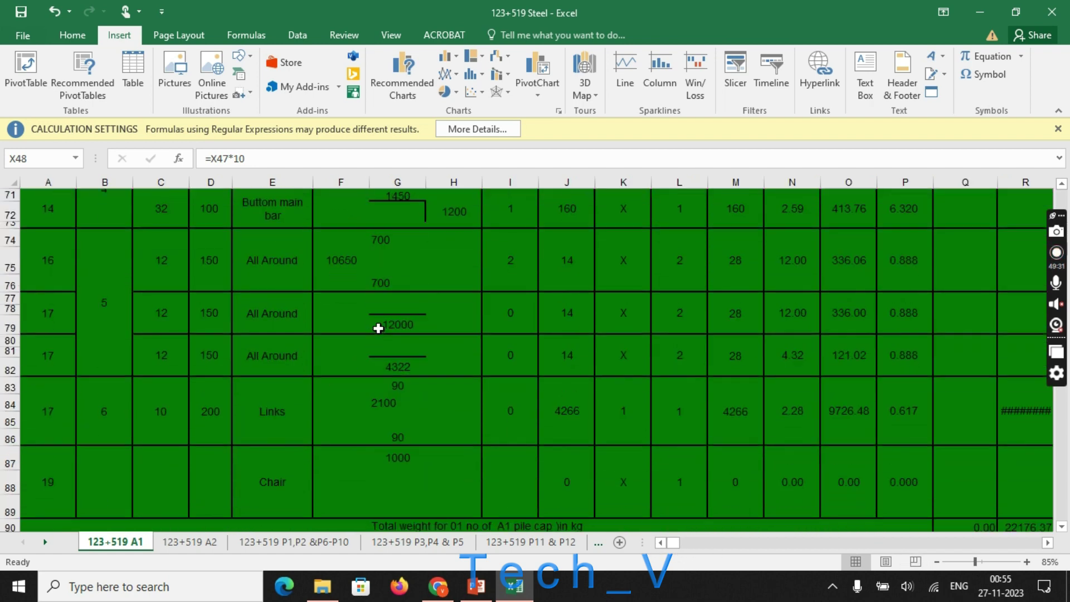
scroll(387, 325, "up", 2)
scroll(388, 324, "up", 12)
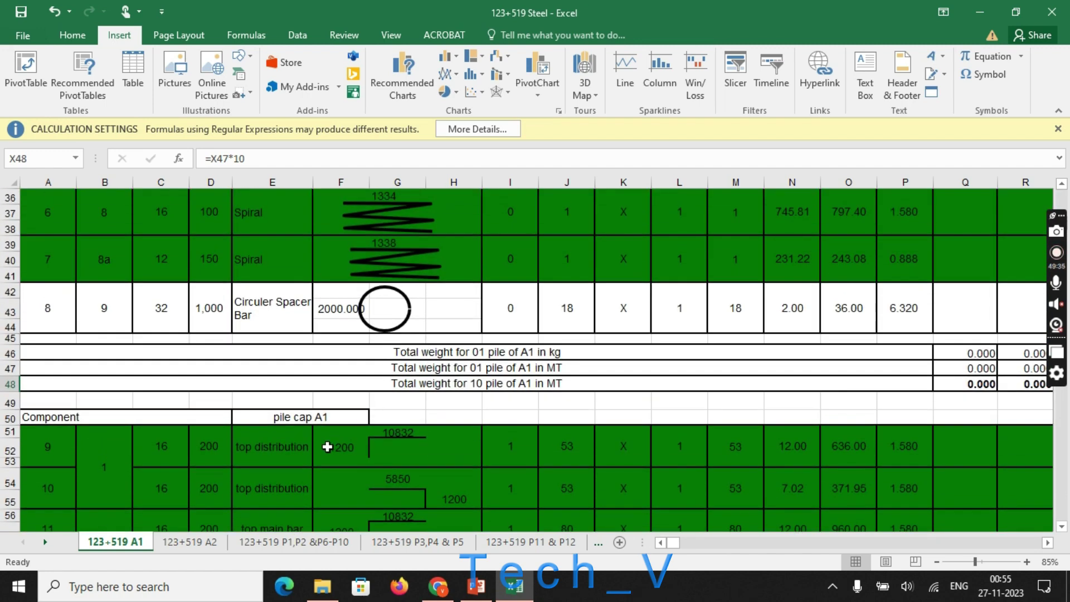
left_click(323, 416)
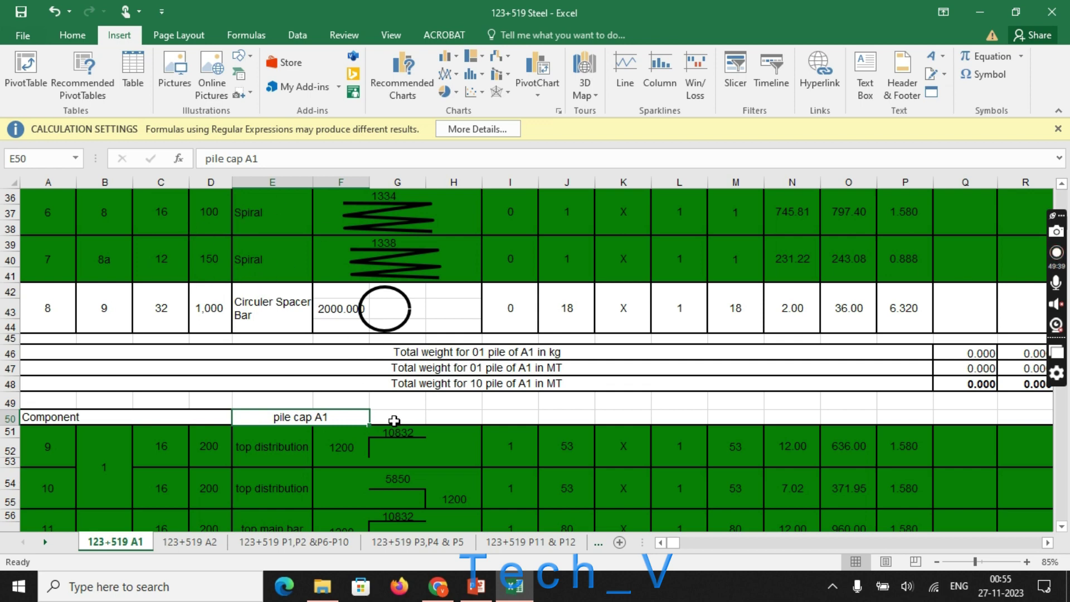
Delete one stray line from the pile sketch beside the A1 table and arrange five vertical pile lines side by side in columns AF to AH
left_click(1047, 542)
left_click_drag(1046, 542, 1047, 542)
scroll(499, 367, "up", 12)
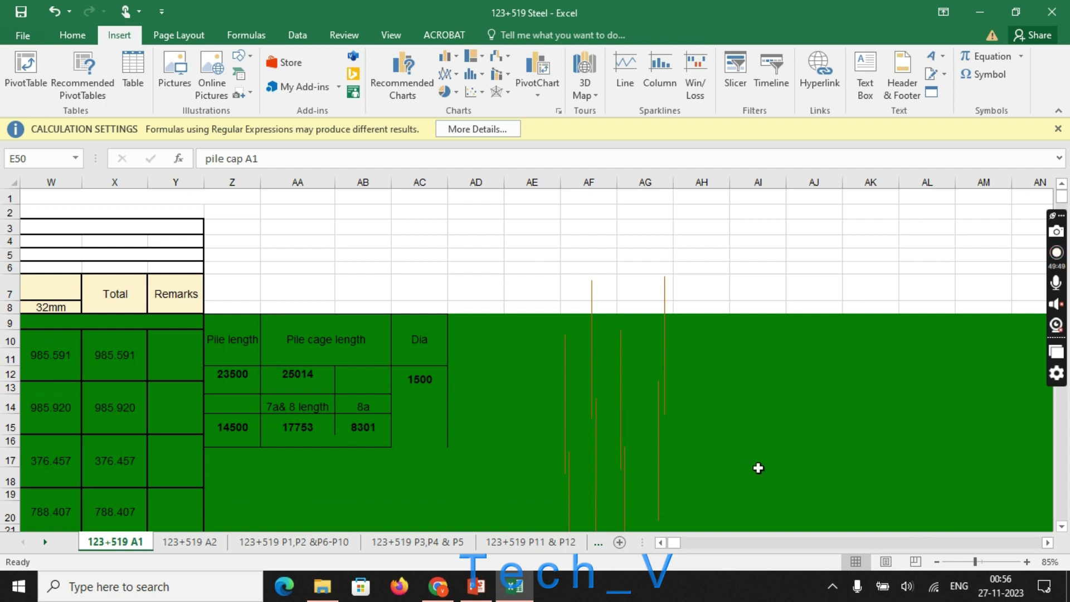
left_click(625, 478)
key("Delete")
mouse_move(592, 338)
left_mouse_down()
mouse_move(585, 377)
mouse_move(595, 387)
left_mouse_up()
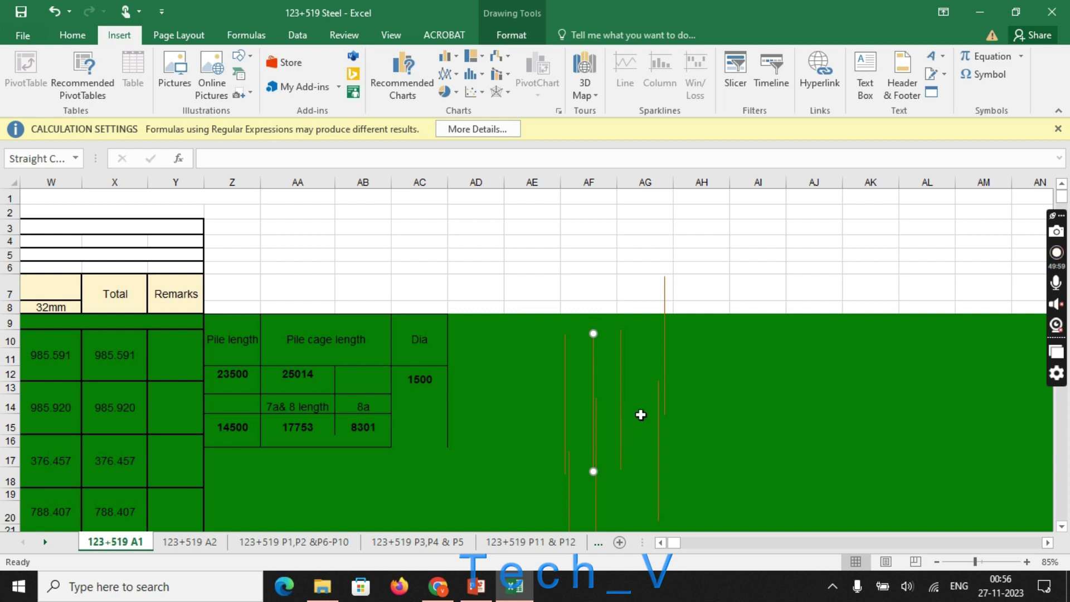
left_click_drag(660, 429, 562, 374)
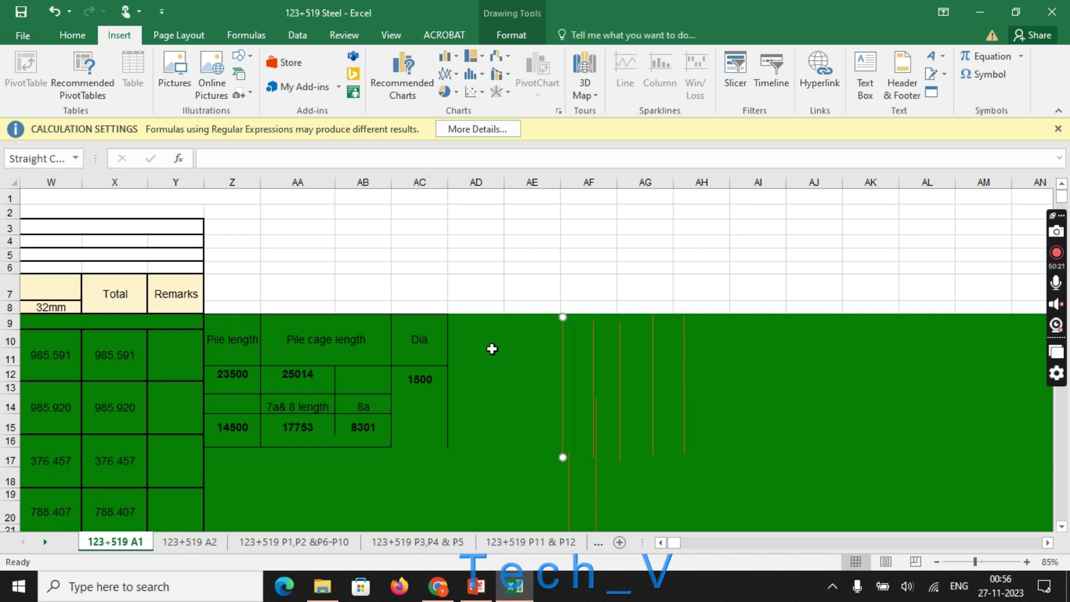
Review the pile cap height in AA55 and the pile cap length in AB55
scroll(444, 358, "down", 14)
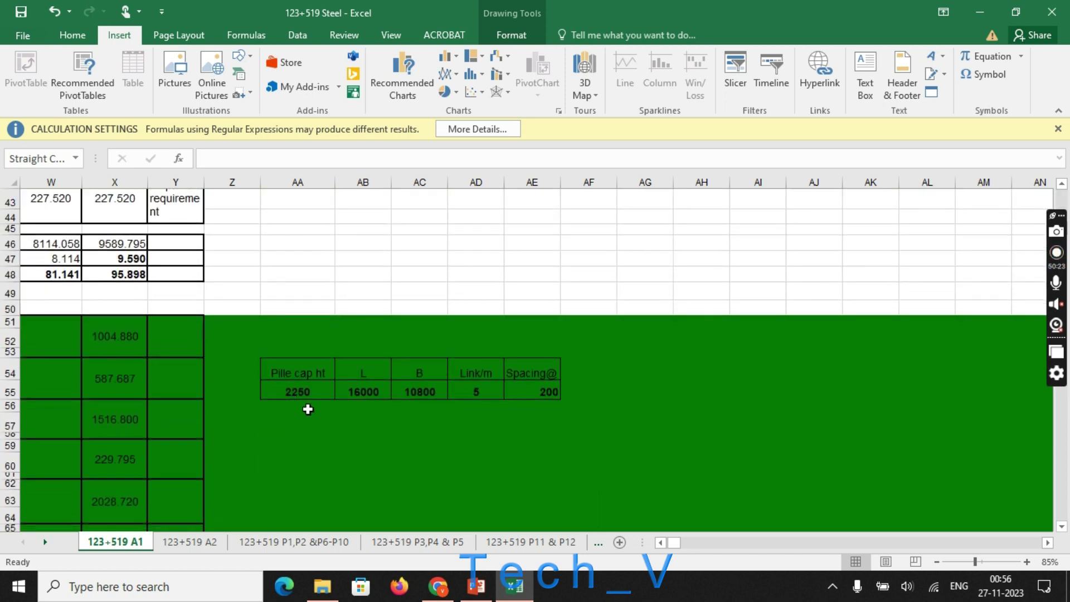
left_click(286, 390)
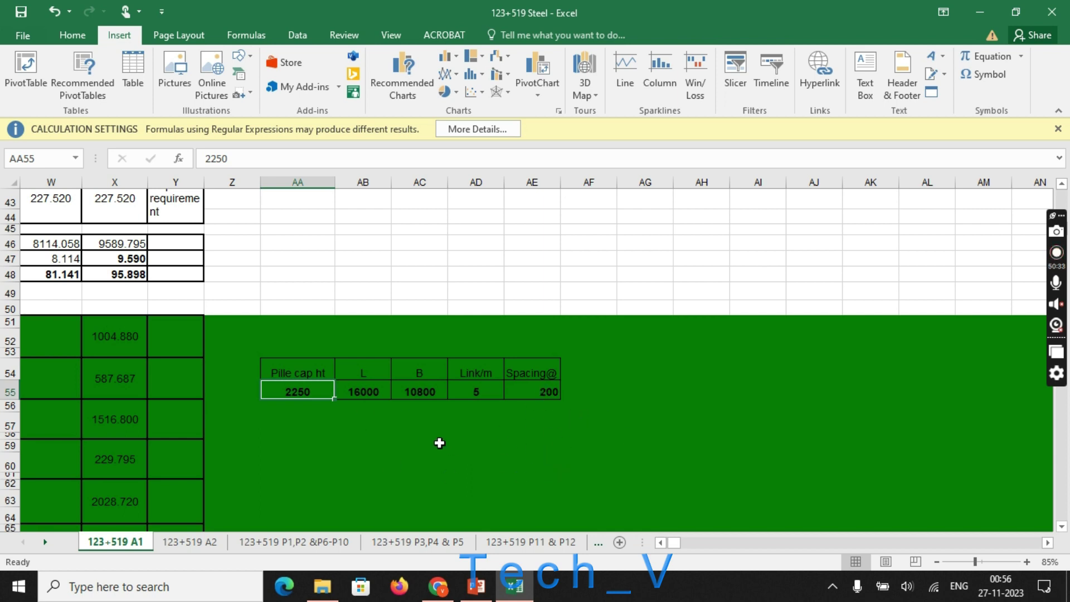
left_click(378, 394)
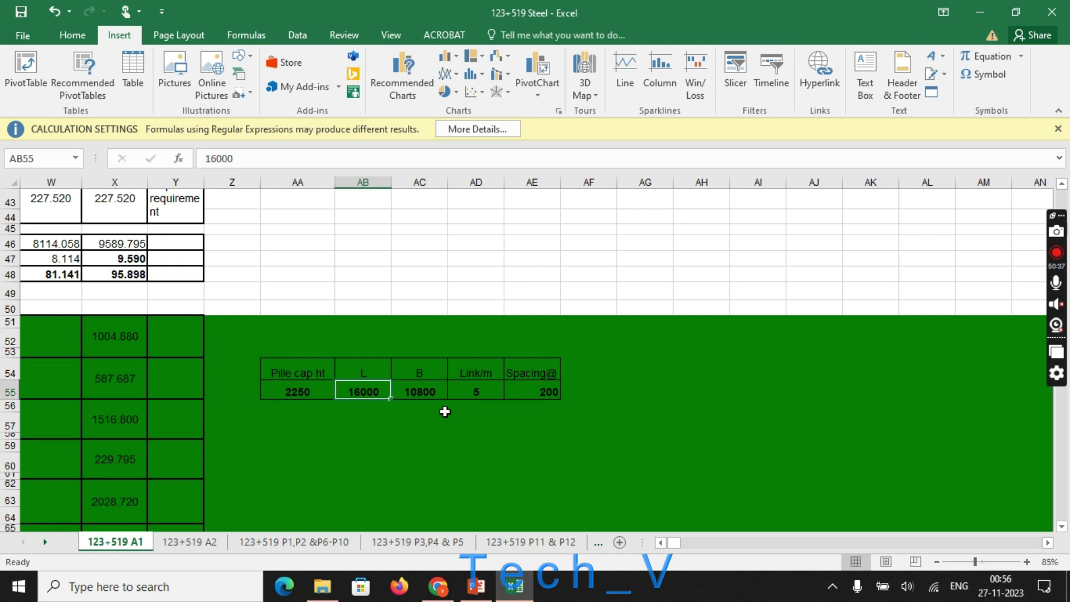
Draw a pile cap rectangle about 1.93 by 7.53 cm over the pile line tops and move one line up to stand above it
scroll(613, 465, "up", 14)
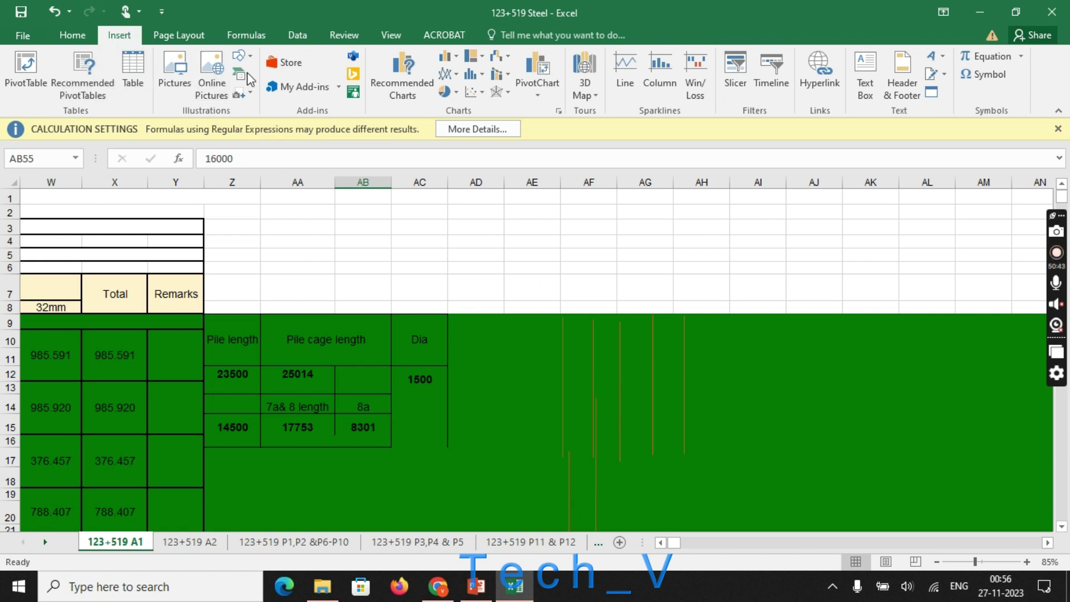
left_click(254, 65)
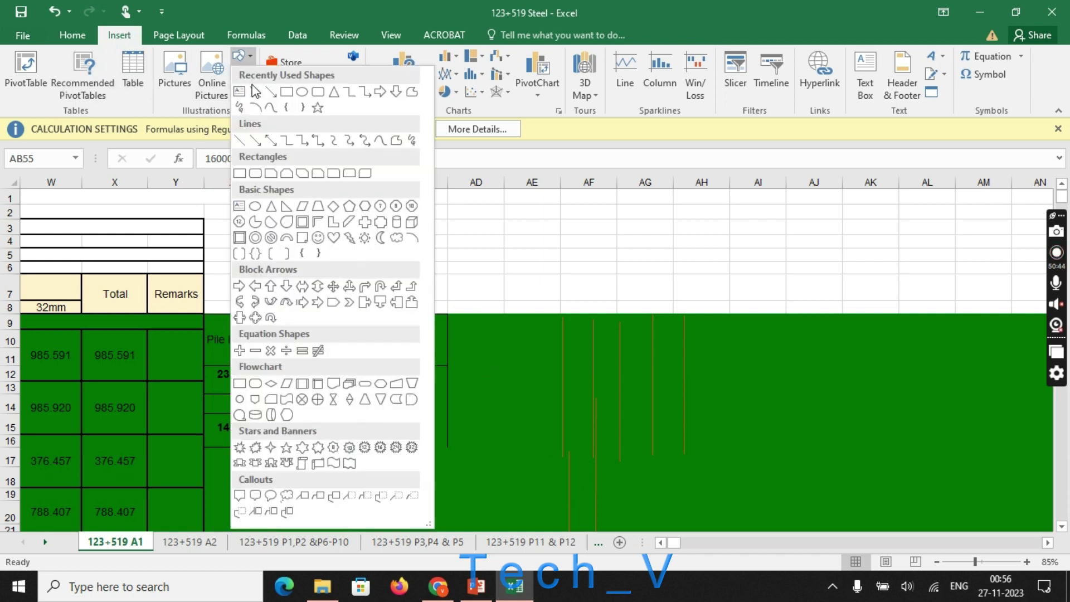
left_click(286, 96)
mouse_move(545, 318)
left_mouse_down()
mouse_move(697, 370)
mouse_move(748, 358)
mouse_move(736, 366)
mouse_move(701, 342)
left_mouse_up()
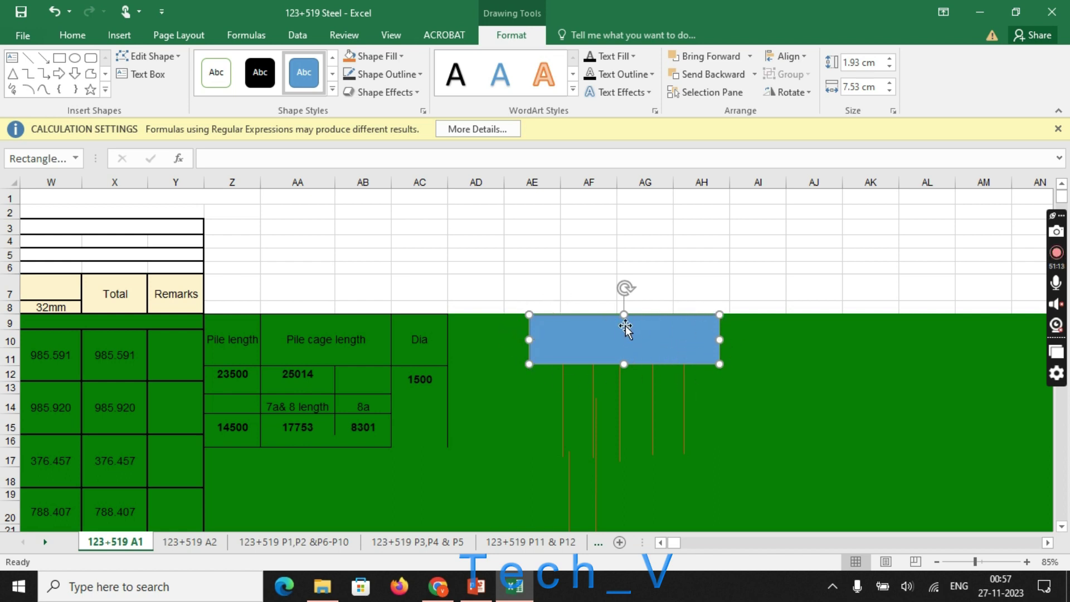
left_click_drag(677, 375, 615, 302)
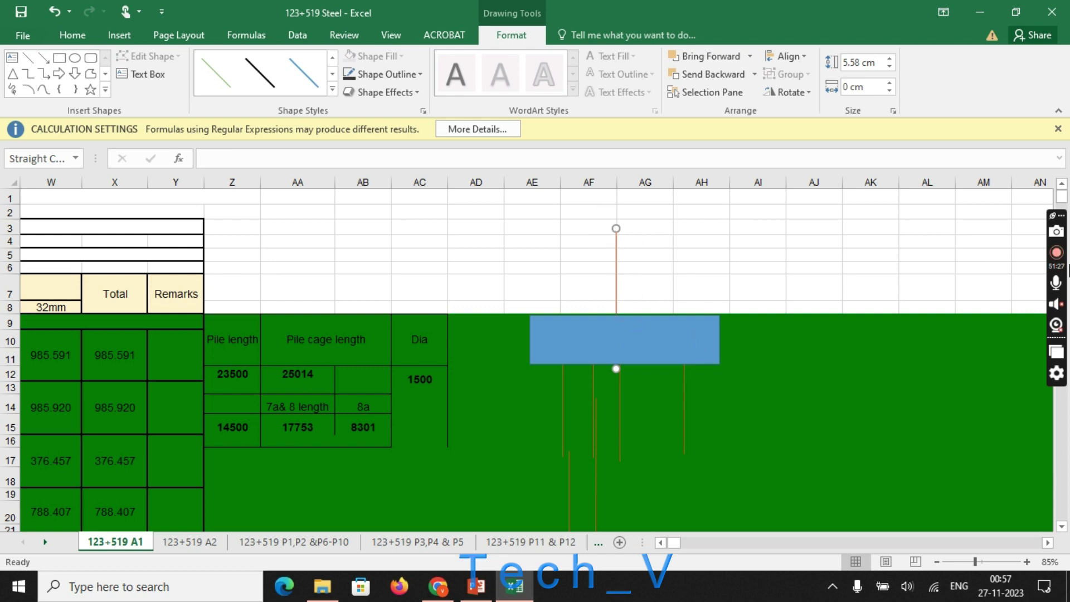
left_click(640, 266)
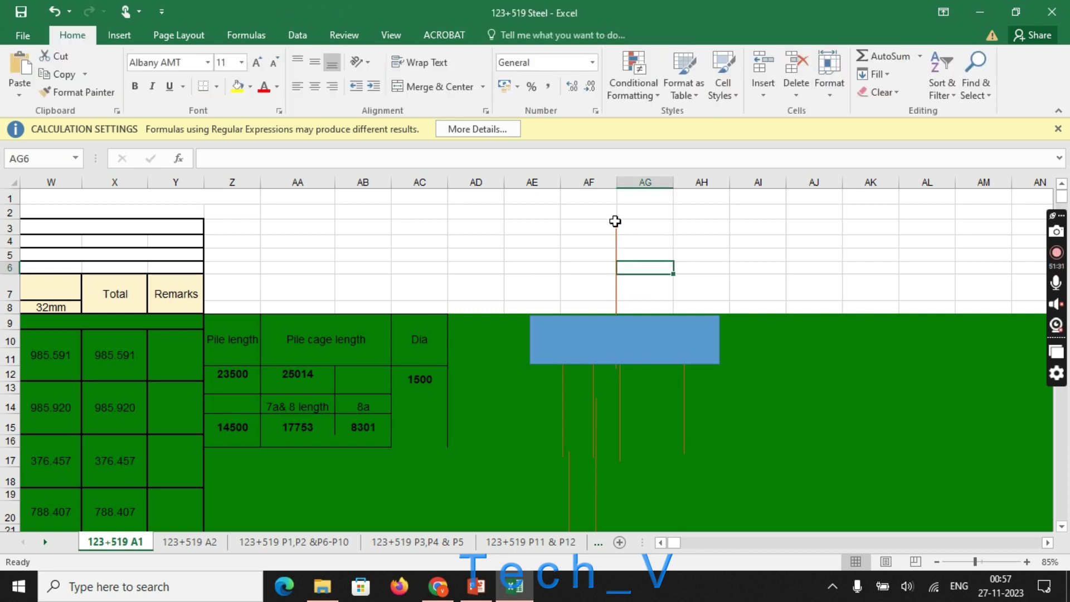
Draw a flat oval about 0.81 cm high and 8.93 cm wide starting at the top of the raised vertical line
left_click(118, 36)
left_click(243, 56)
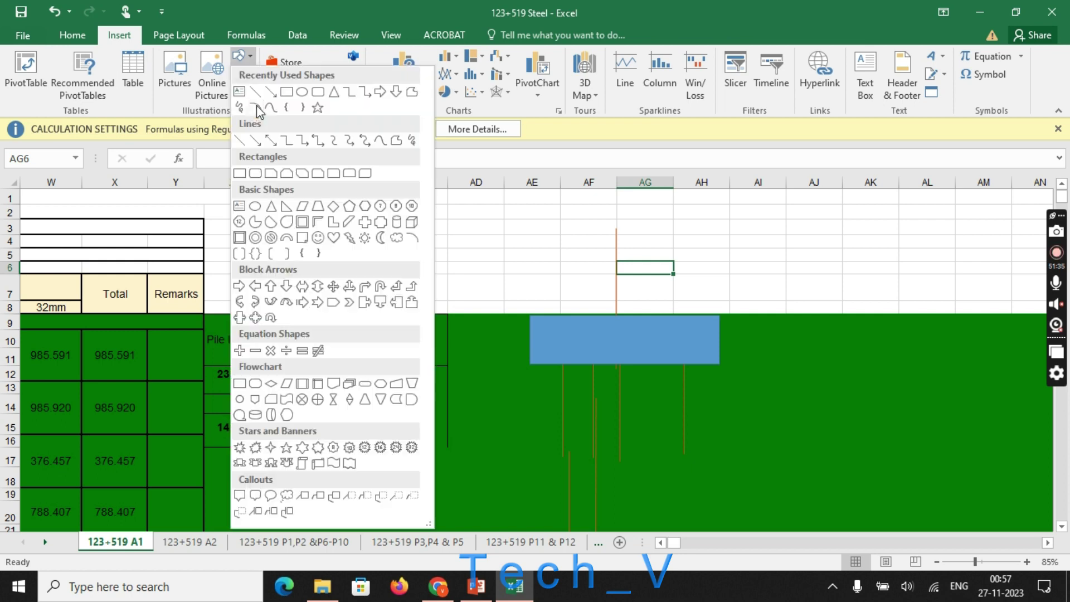
left_click(286, 92)
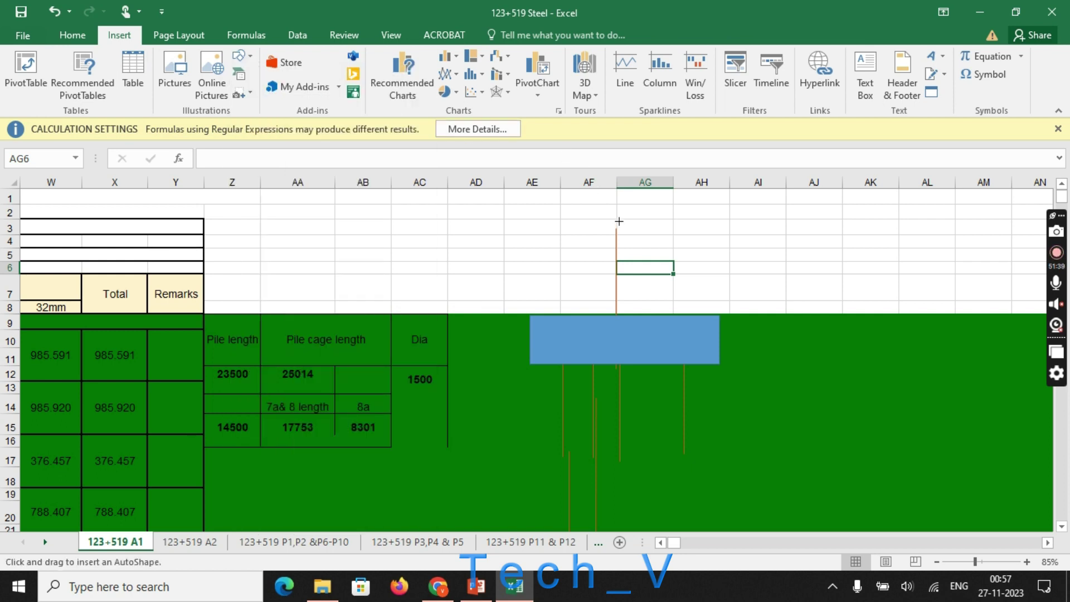
mouse_move(613, 212)
left_mouse_down()
mouse_move(838, 229)
mouse_move(800, 225)
left_mouse_up()
left_click(858, 234)
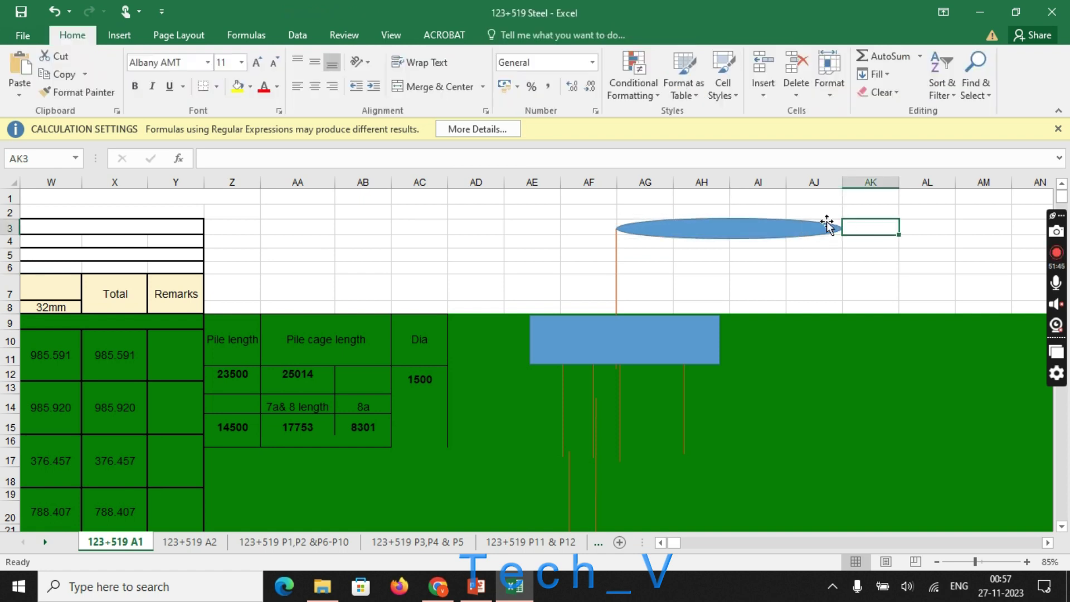
left_click(622, 226)
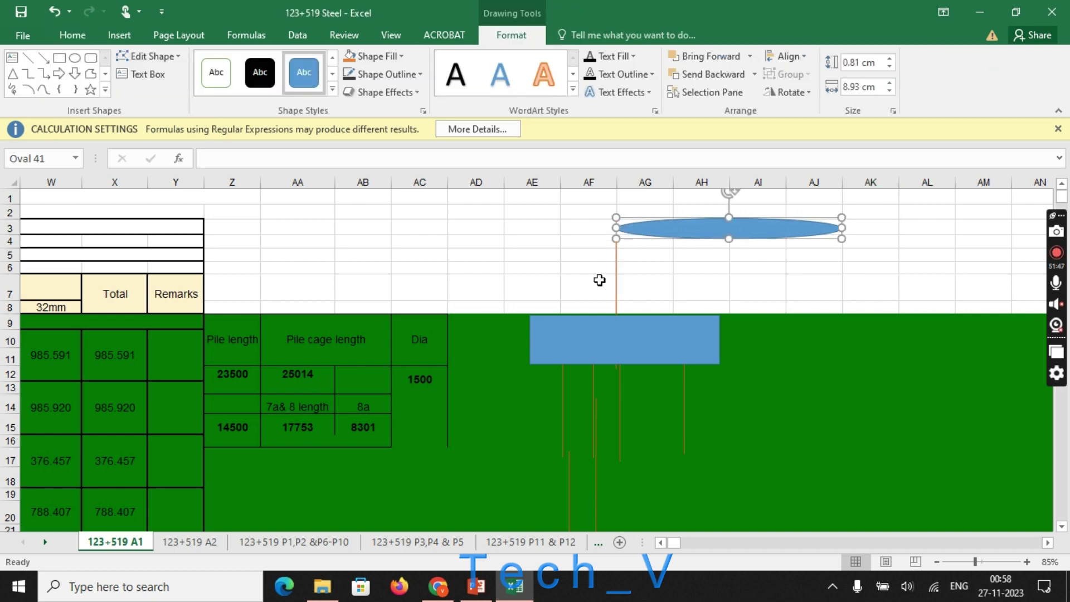
Fill the cells AE4:AF8 beside the raised line with yellow
left_click(586, 253)
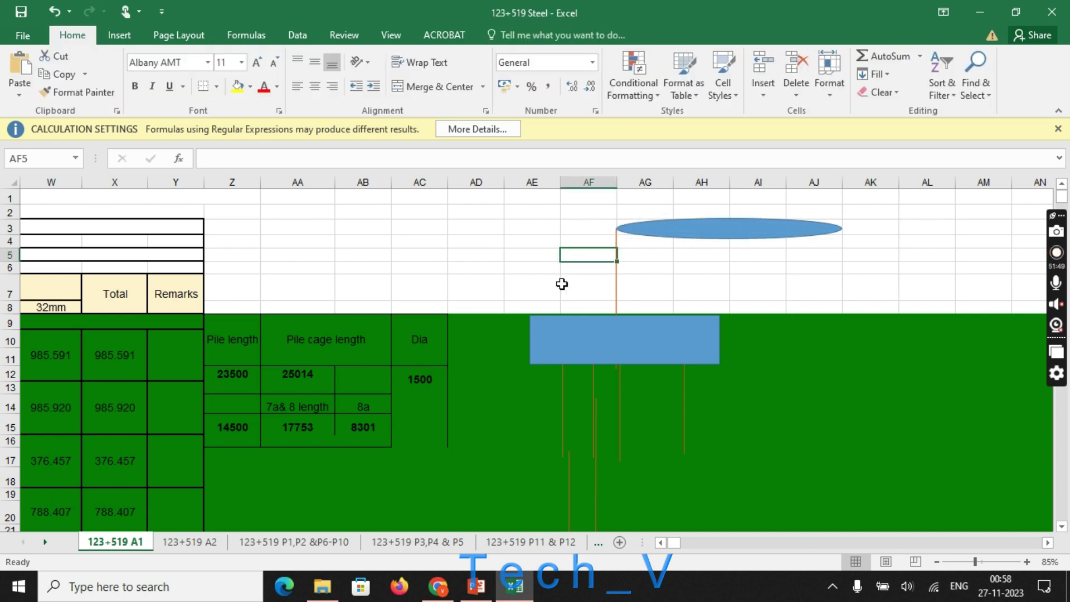
left_click(237, 86)
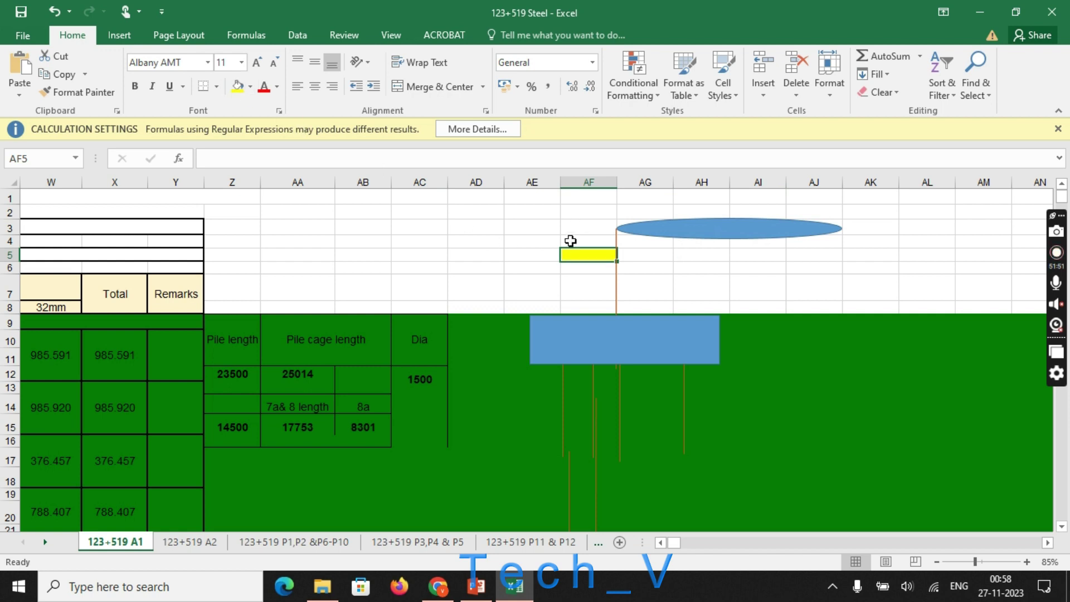
left_click_drag(539, 241, 560, 305)
left_click(237, 86)
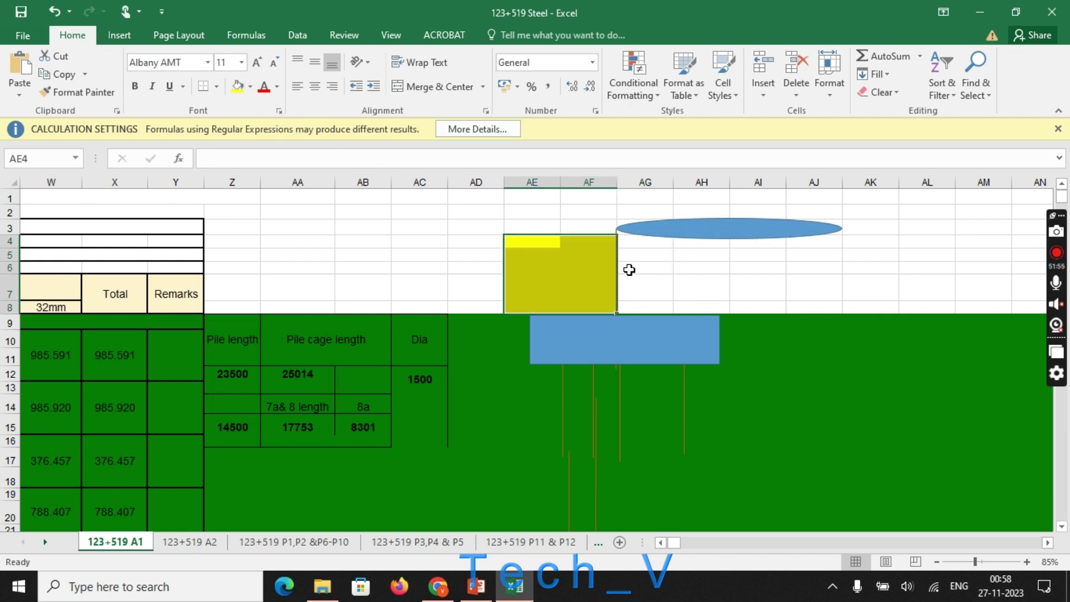
left_click(675, 287)
left_click_drag(635, 239, 888, 326)
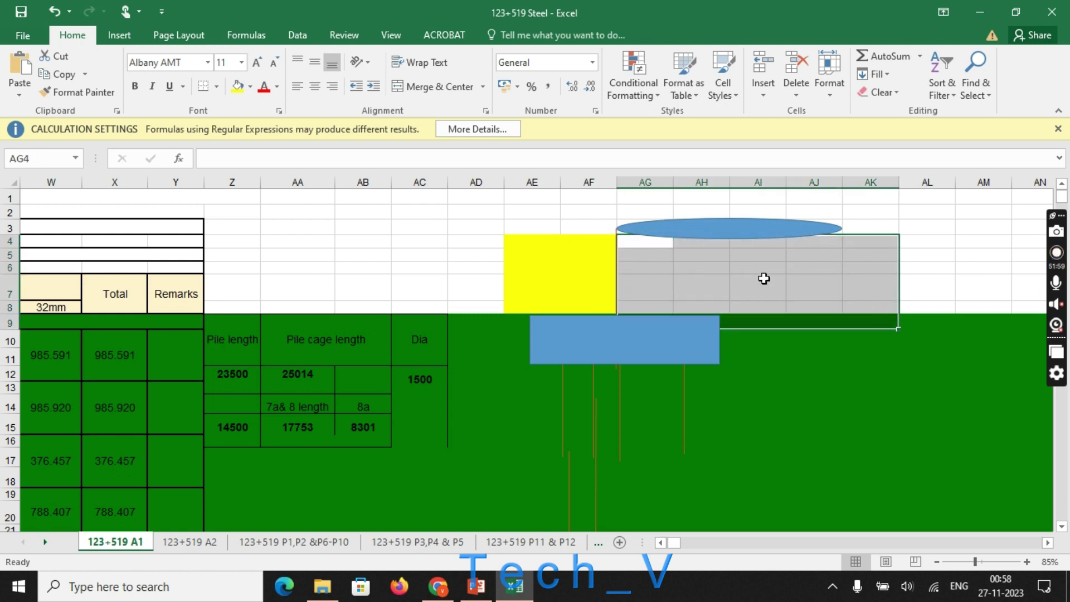
left_click(762, 281)
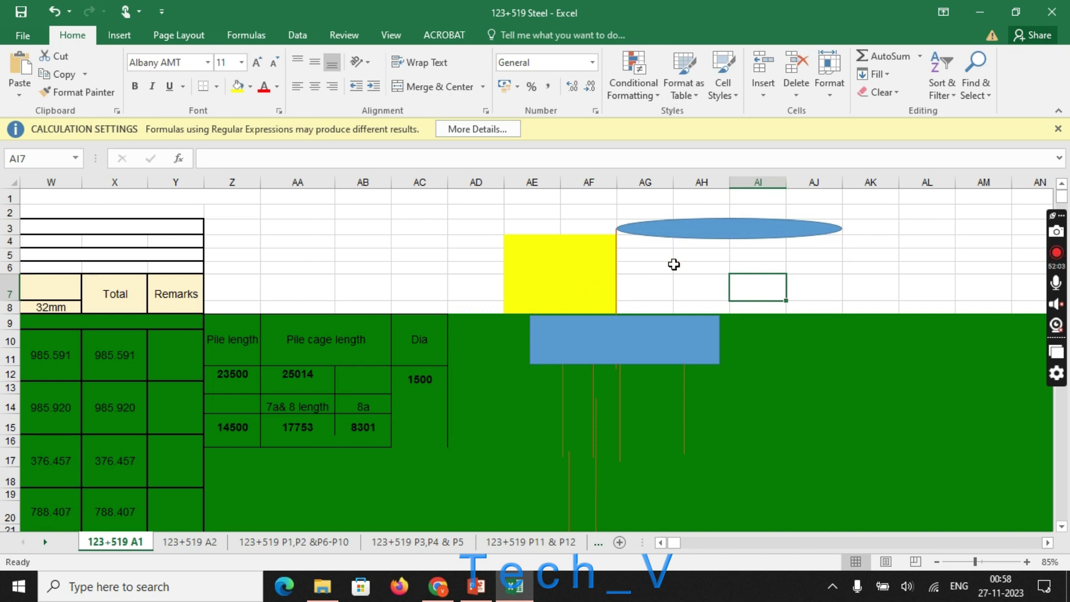
Fill the cells AK4:AM8 on the far side of the oval with yellow
left_click_drag(891, 240, 1003, 310)
left_click(251, 86)
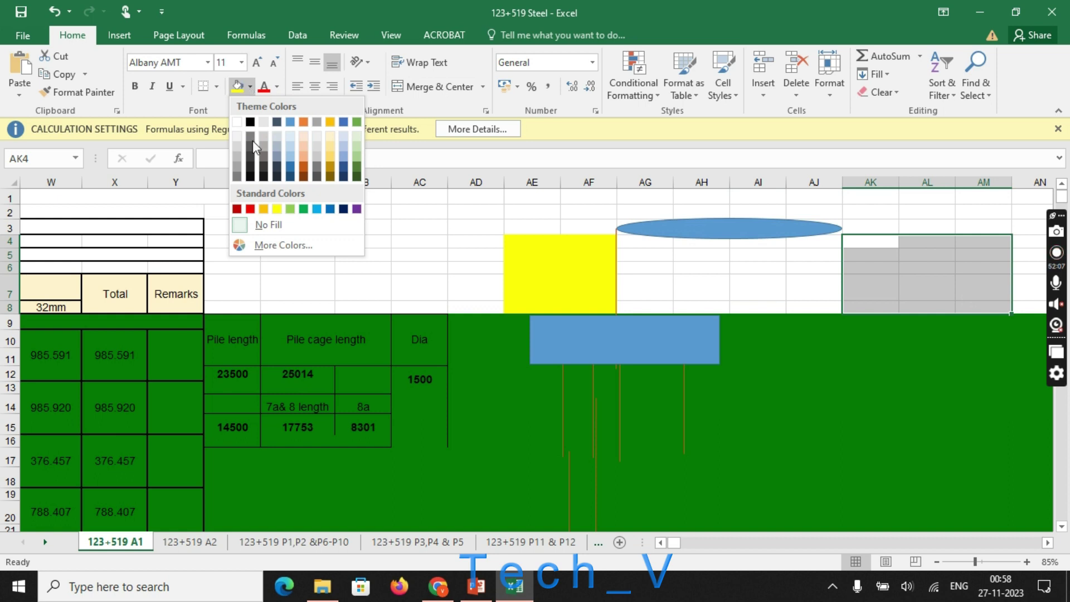
left_click(276, 209)
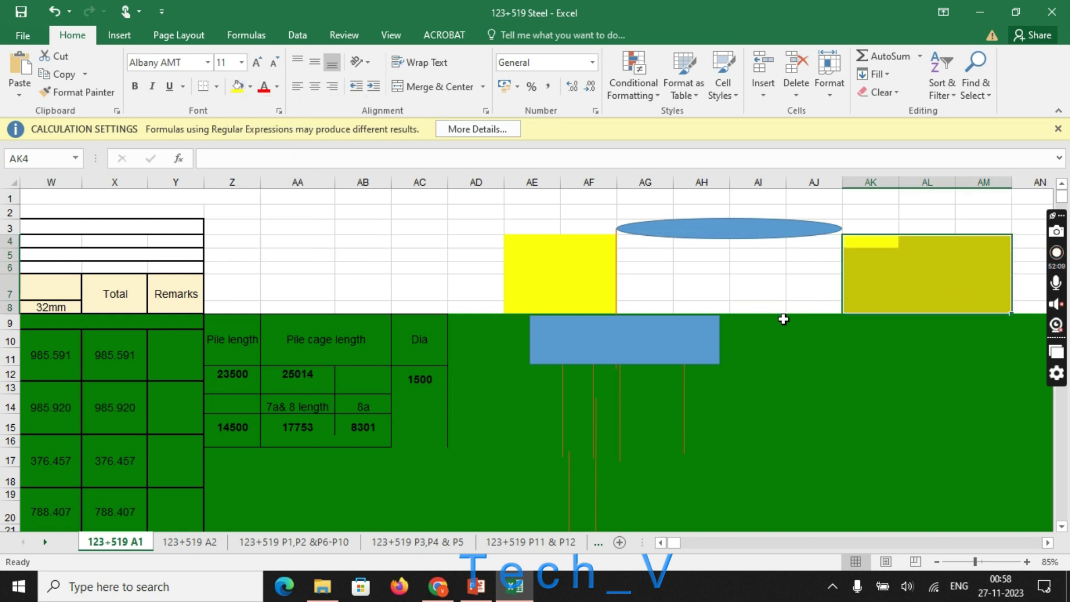
left_click(844, 445)
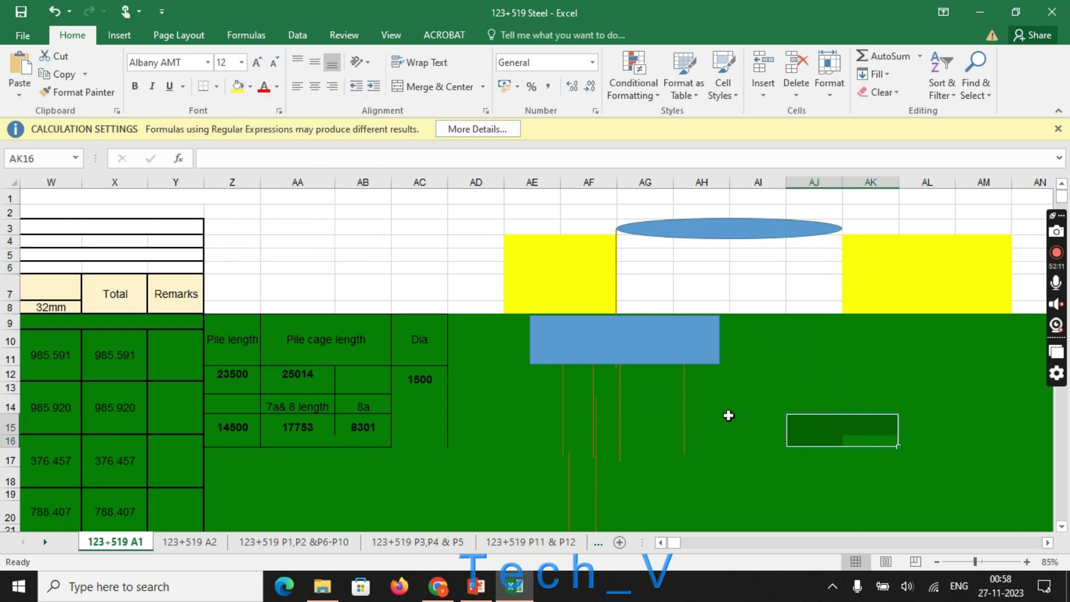
left_click_drag(718, 426, 710, 407)
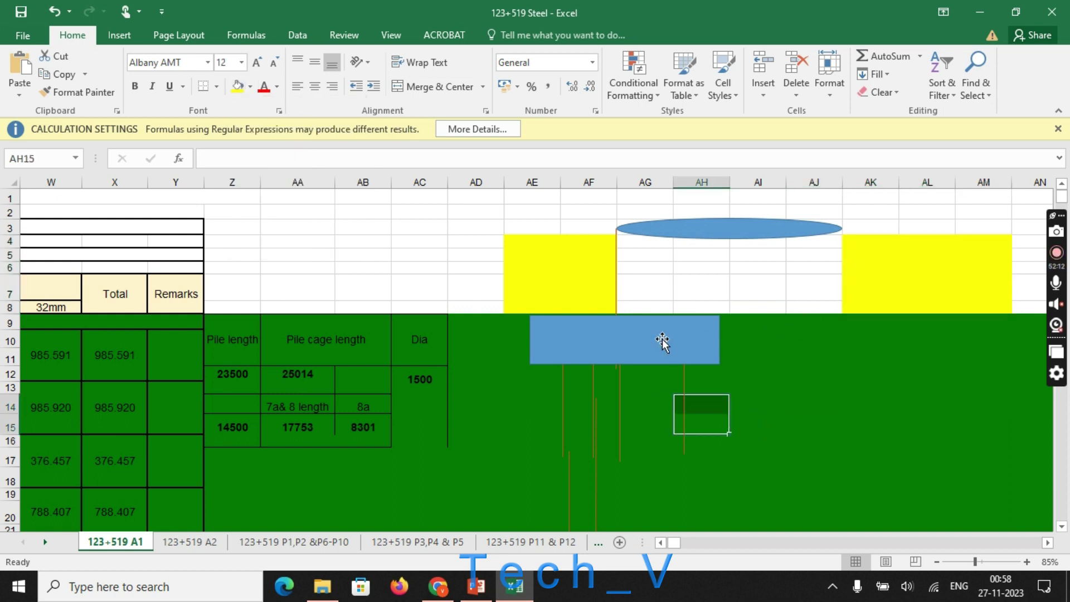
Point out the raised line, cap rectangle and a pile line in the sketch, and return to the start of the A1 schedule
left_click(614, 239)
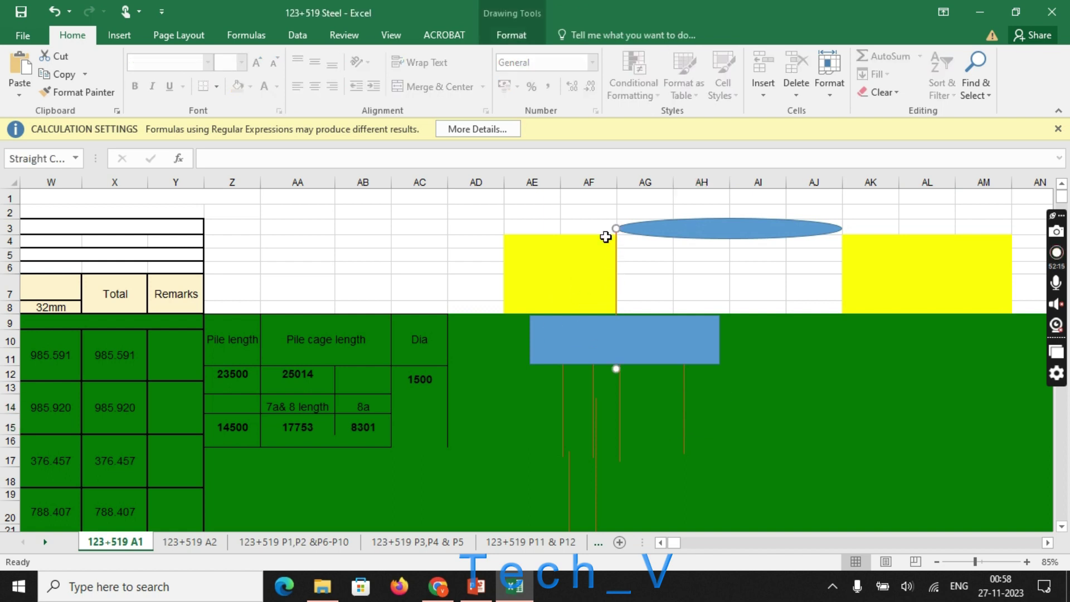
left_click(673, 348)
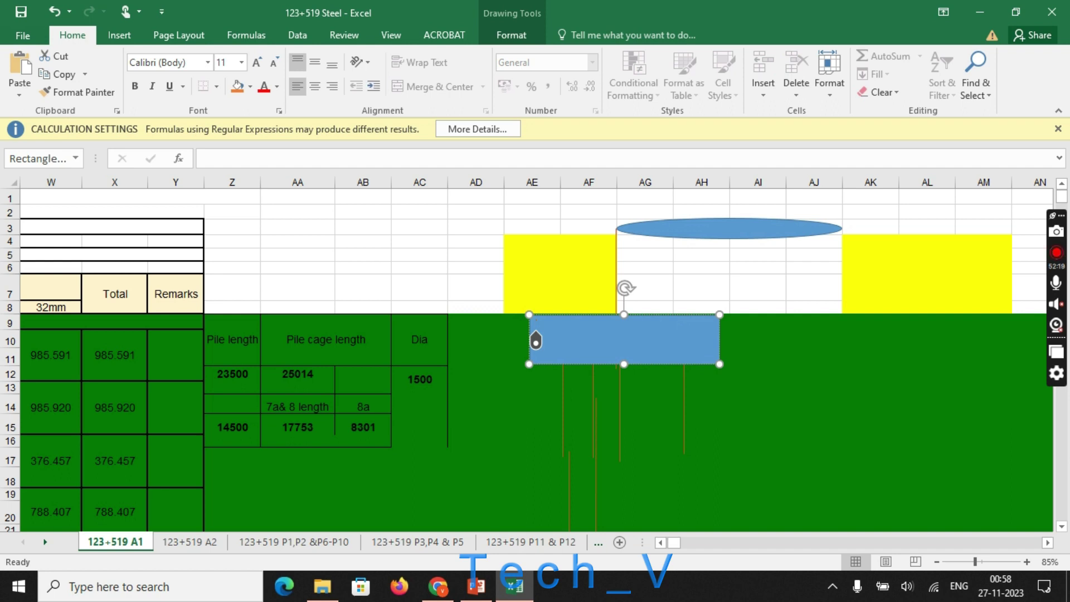
left_click(594, 390)
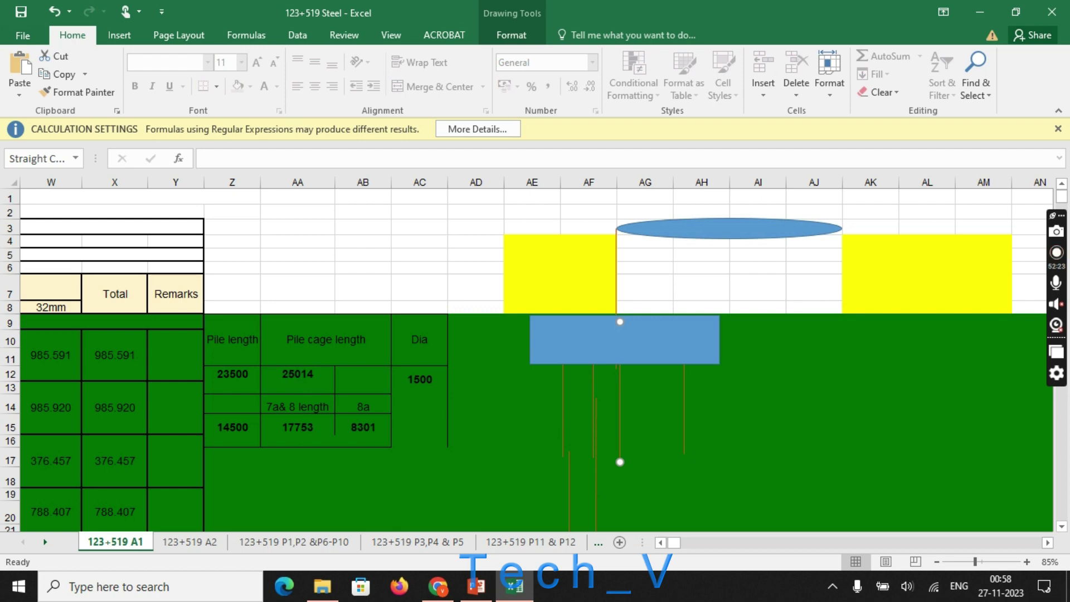
left_click_drag(680, 543, 667, 544)
scroll(505, 299, "down", 2)
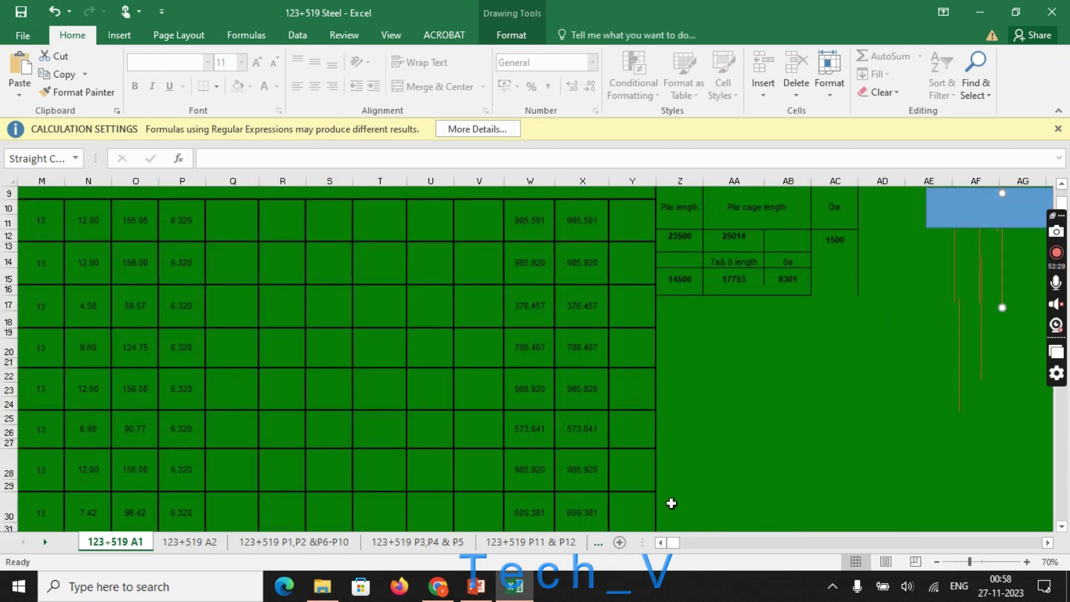
left_click_drag(662, 542, 661, 543)
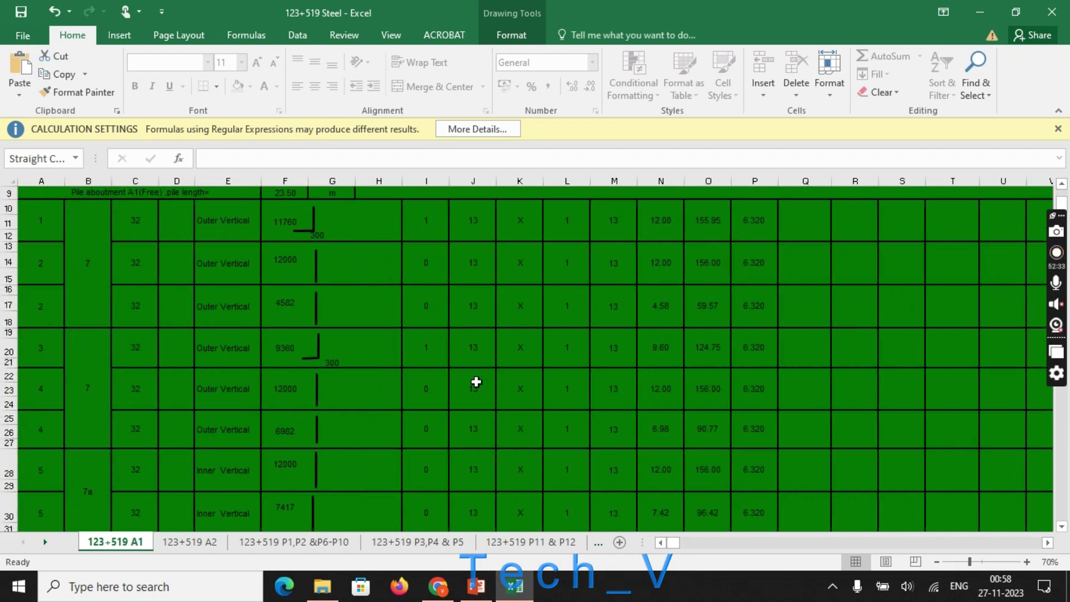
scroll(479, 382, "up", 3)
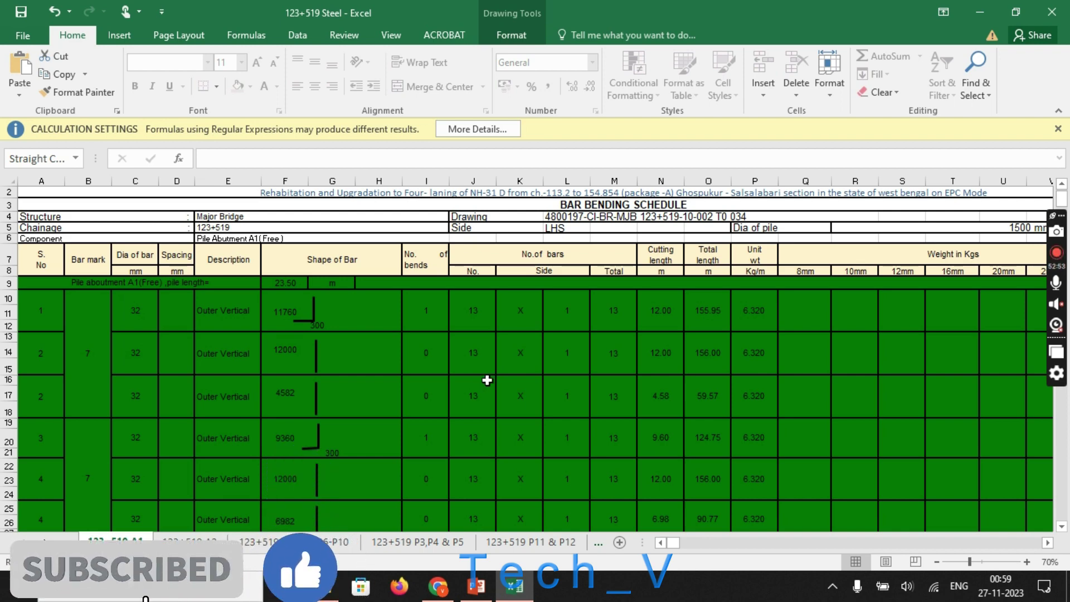
Examine the unit weight formulas from P10 down and the weight formulas in the 8 mm, 10 mm and 12 mm columns
left_click(754, 256)
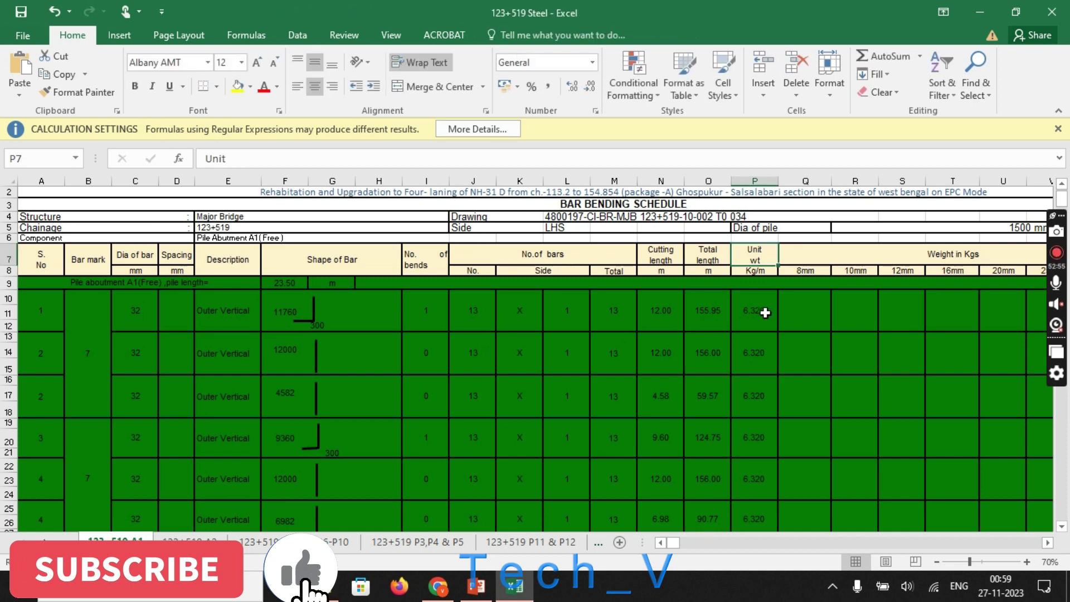
left_click_drag(765, 318, 763, 490)
left_click(847, 426)
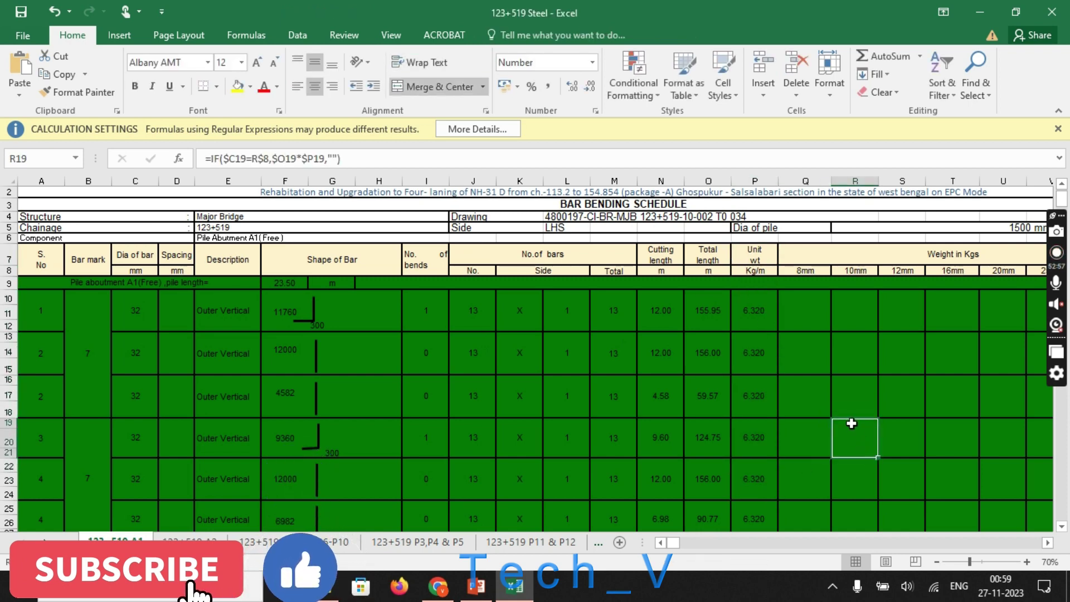
left_click_drag(769, 308, 754, 387)
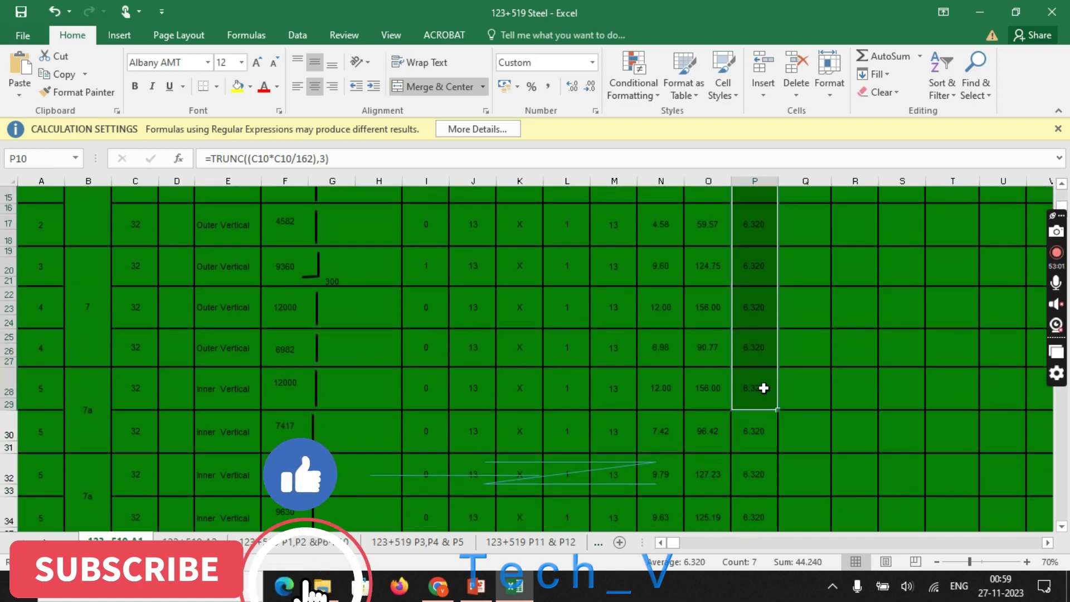
scroll(854, 384, "up", 5)
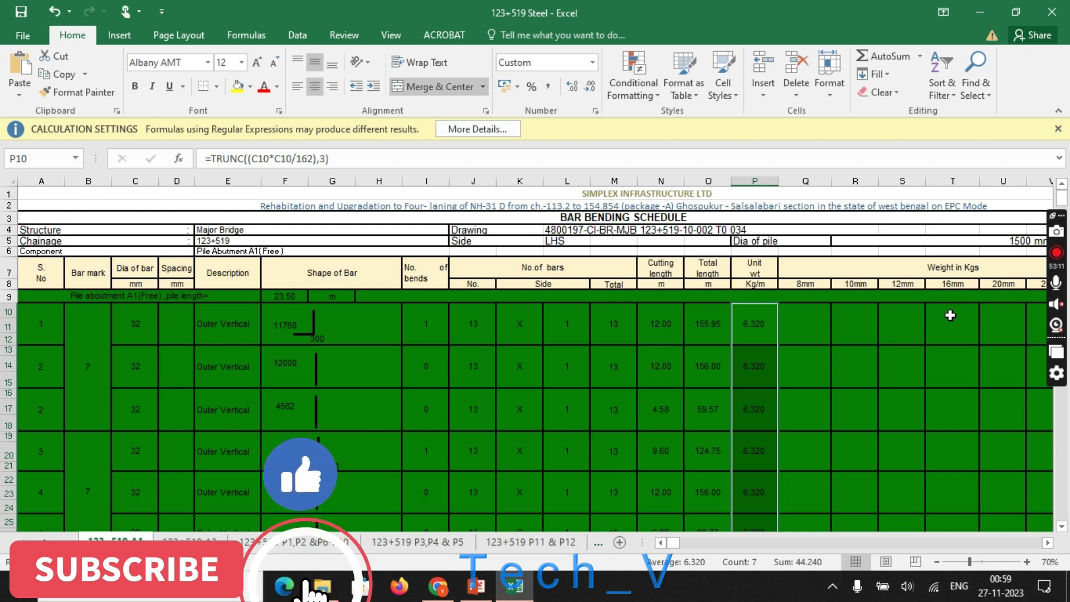
left_click_drag(814, 393, 805, 365)
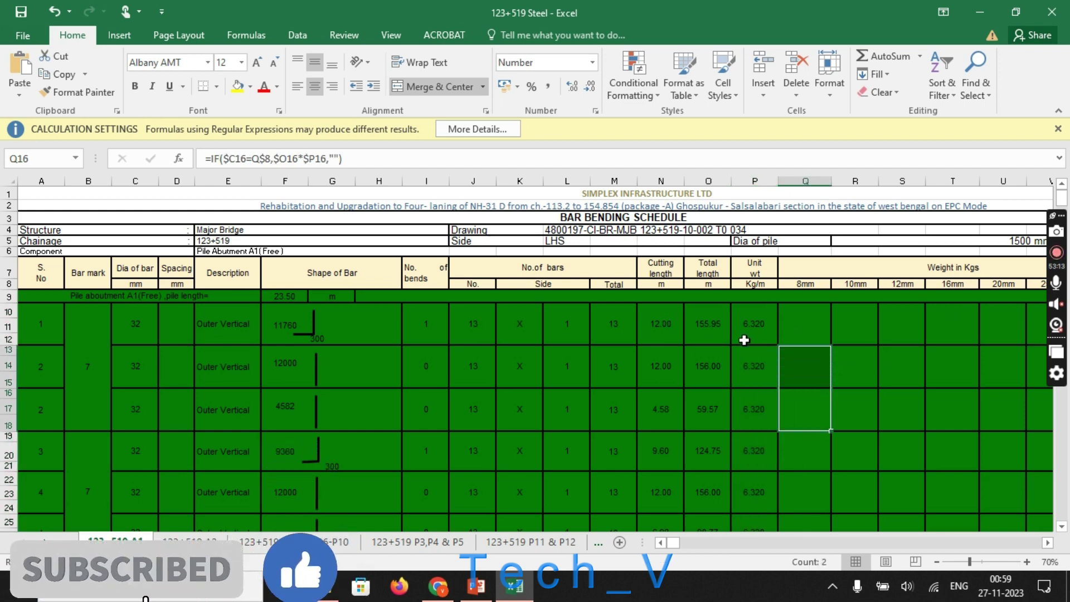
left_click(866, 354)
left_click(743, 319)
left_click(906, 391)
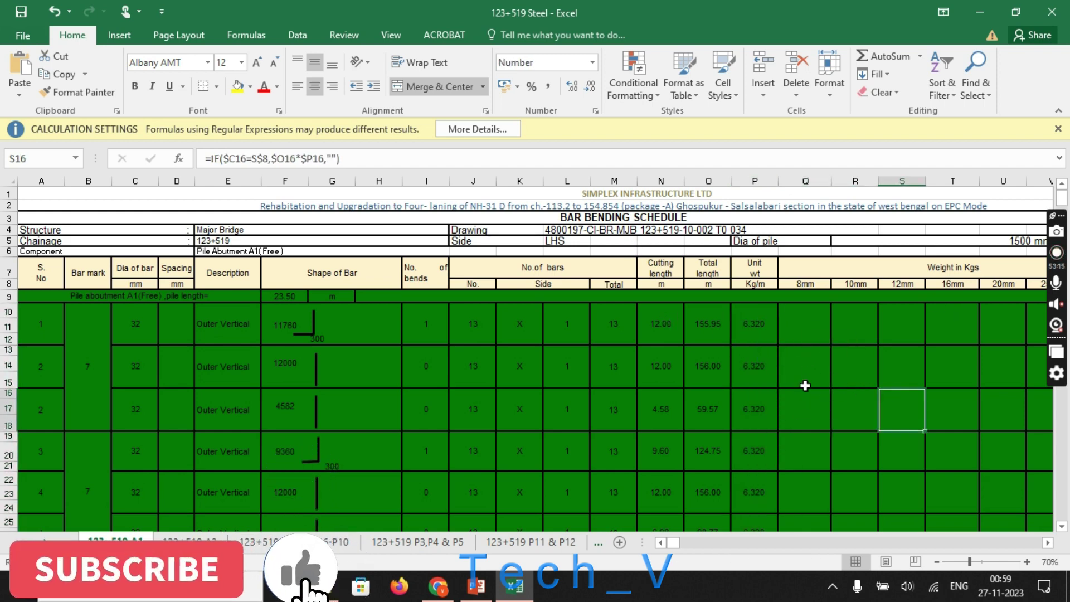
left_click_drag(754, 323, 757, 459)
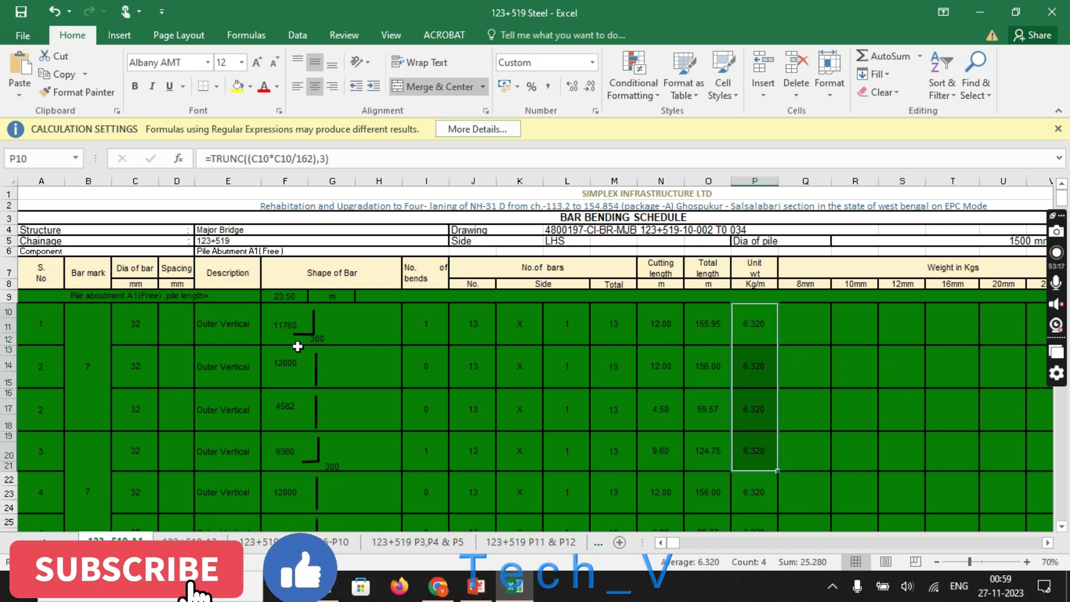
Inspect the first outer vertical bar's shape and look through the A1 pile and pile cap rows
left_click(320, 346)
left_click(314, 334)
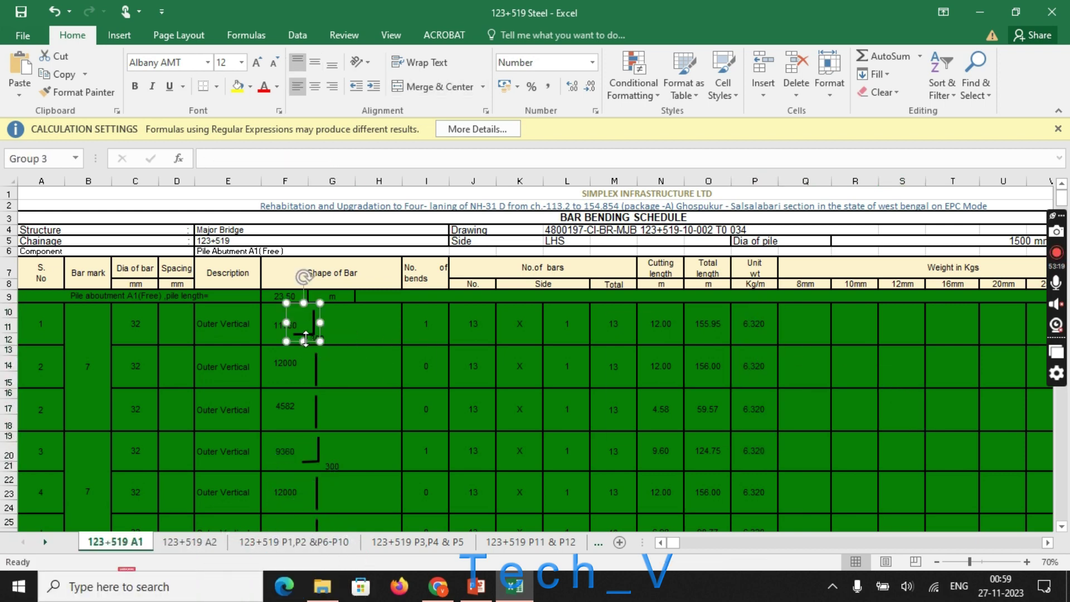
left_click(510, 399)
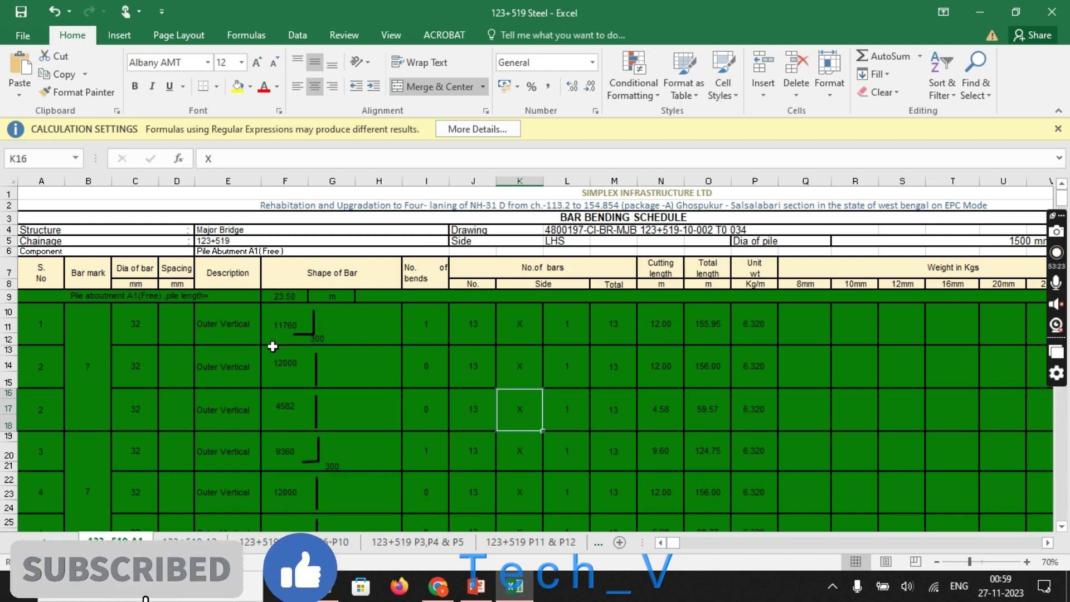
scroll(831, 385, "down", 12)
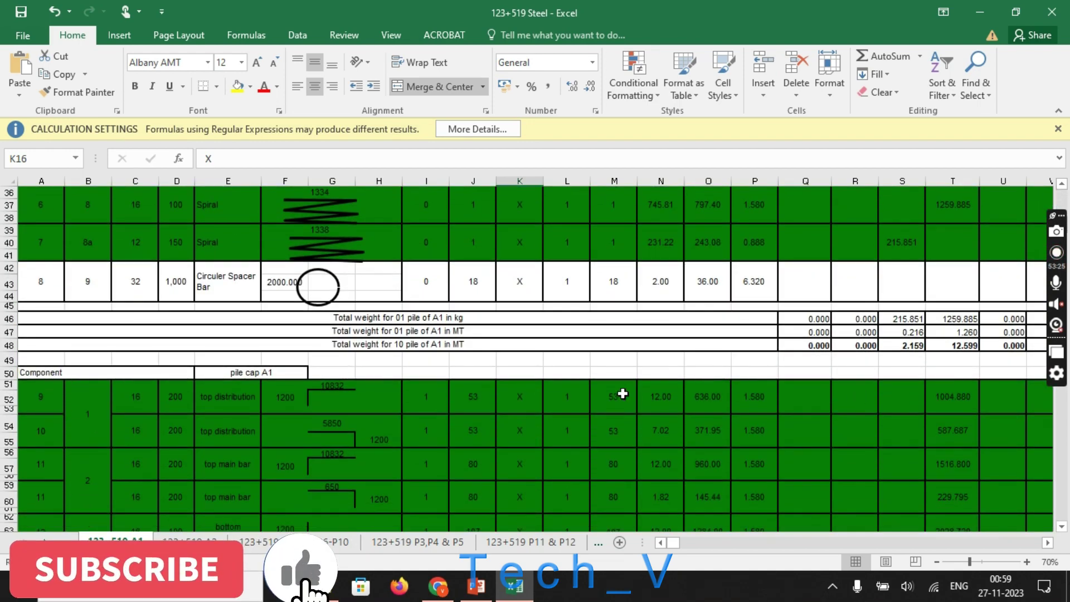
scroll(679, 409, "down", 5)
scroll(898, 410, "up", 10)
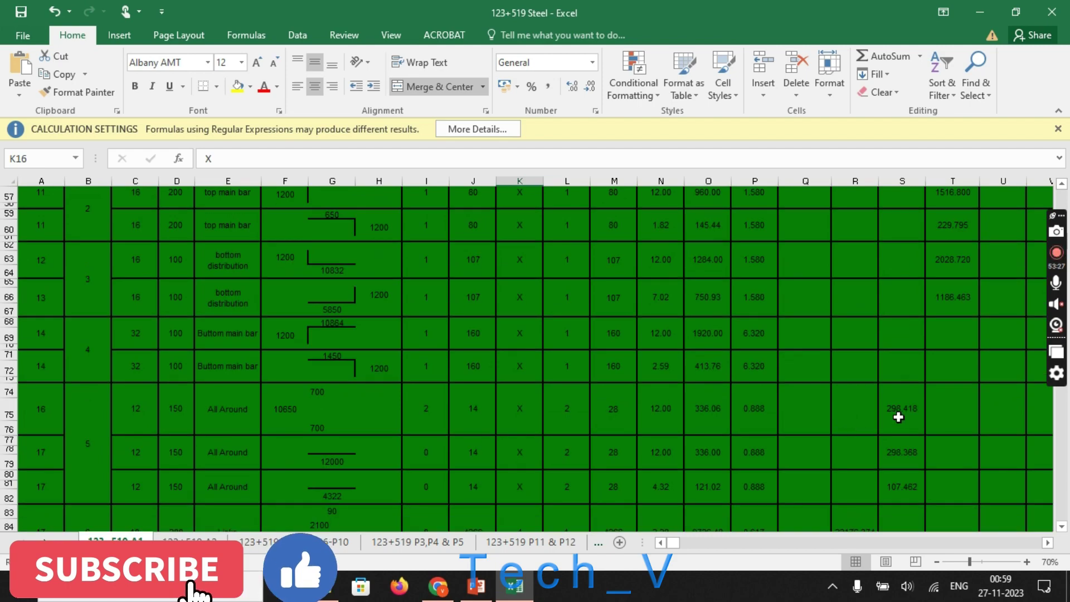
scroll(972, 404, "up", 14)
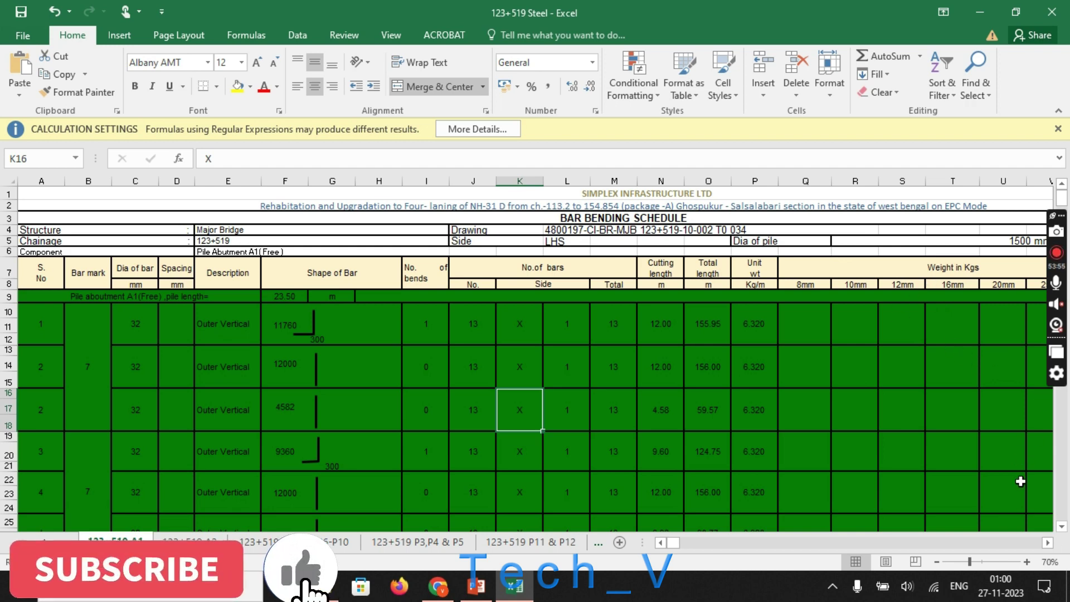
Review the outer and inner vertical bar rows of the A1 pile, including the zigzag drawing across row 32
left_click(1061, 525)
left_click(1060, 526)
left_click(1061, 526)
left_click(1060, 526)
left_click(1061, 526)
left_click(1060, 526)
left_click(1060, 526)
left_click(1060, 526)
left_click(1060, 525)
left_click(1060, 526)
left_click(1060, 526)
left_click(1060, 526)
left_click(1060, 526)
left_click(1060, 526)
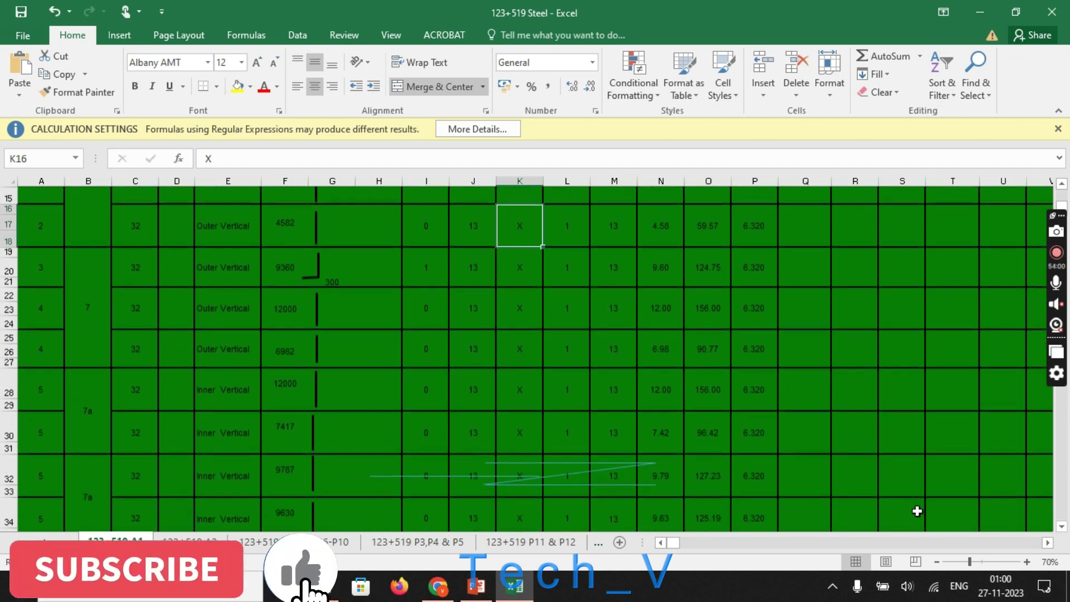
left_click(551, 485)
scroll(778, 415, "up", 5)
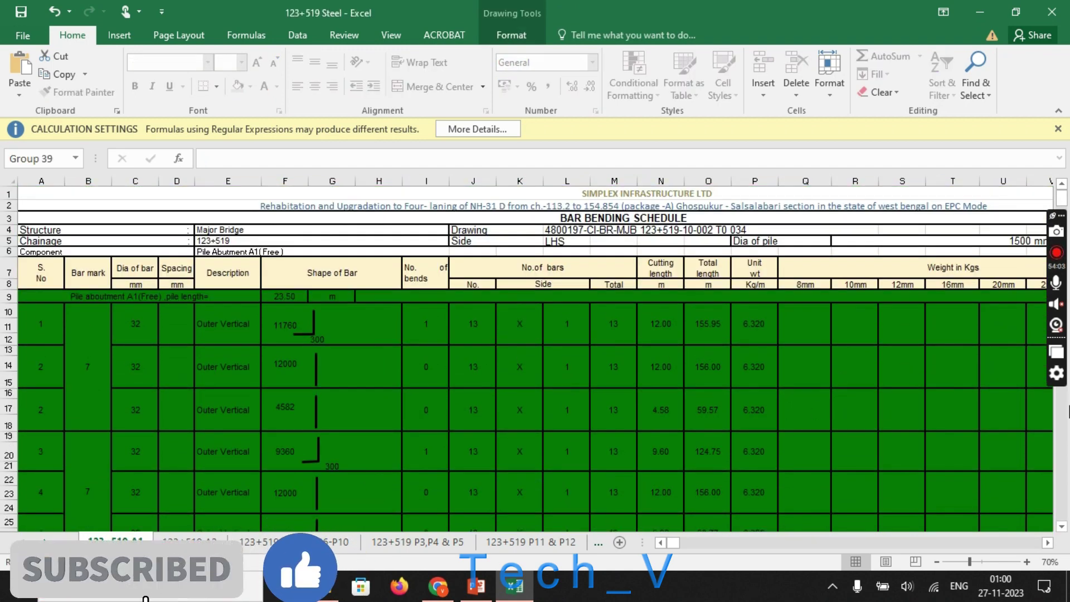